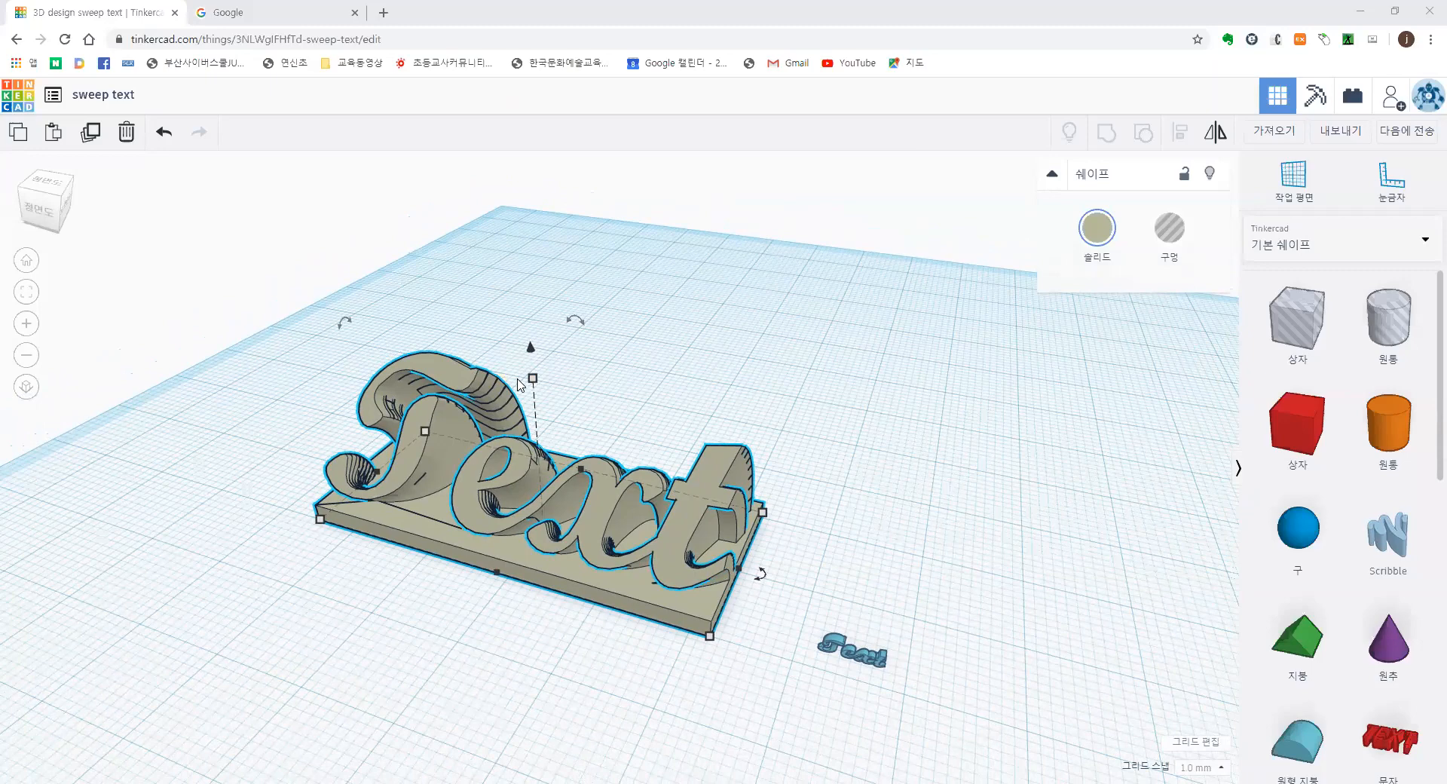
Examine the large Text model on its base plate from closer up and from the front.
scroll(521, 587, up, 4)
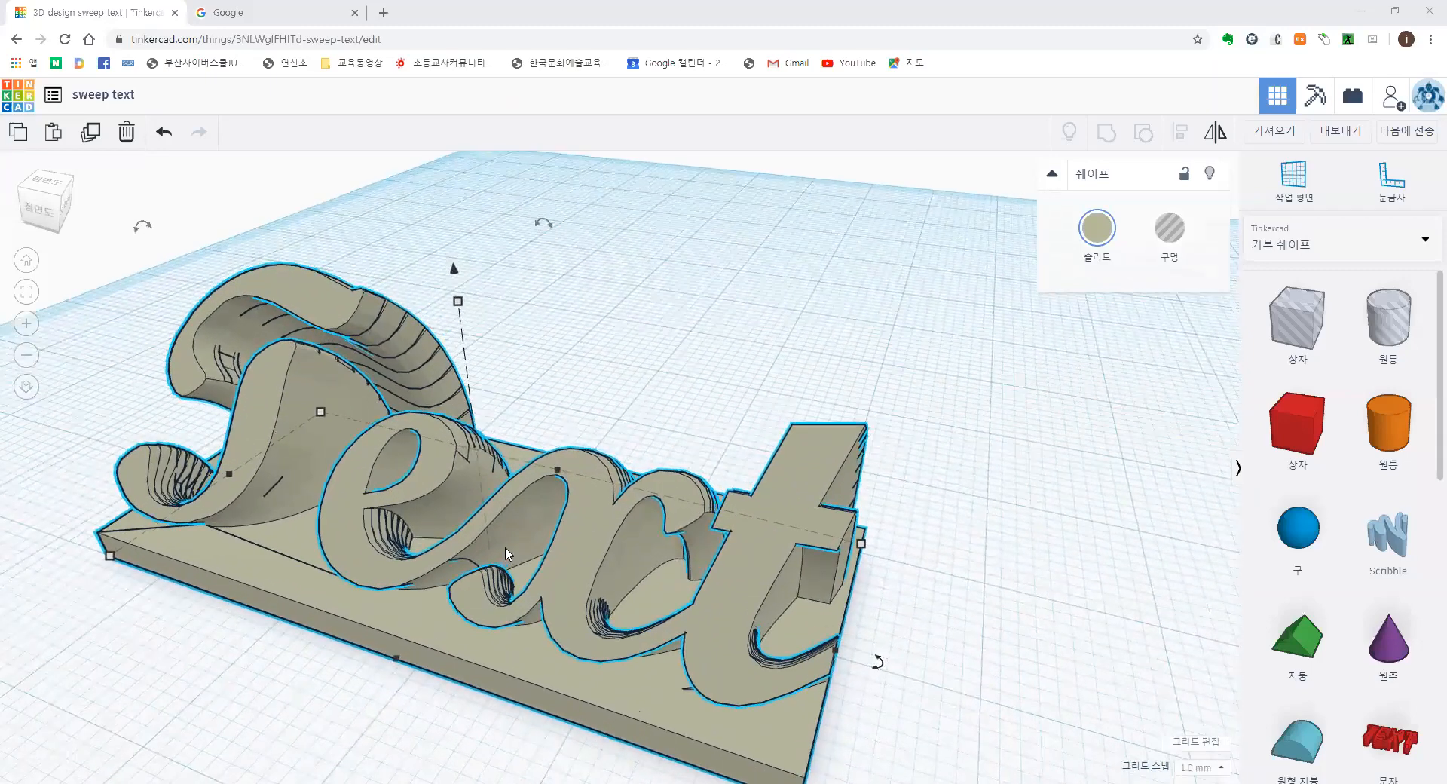
right_drag(523, 553, 591, 530)
click(456, 555)
scroll(456, 554, down, 1)
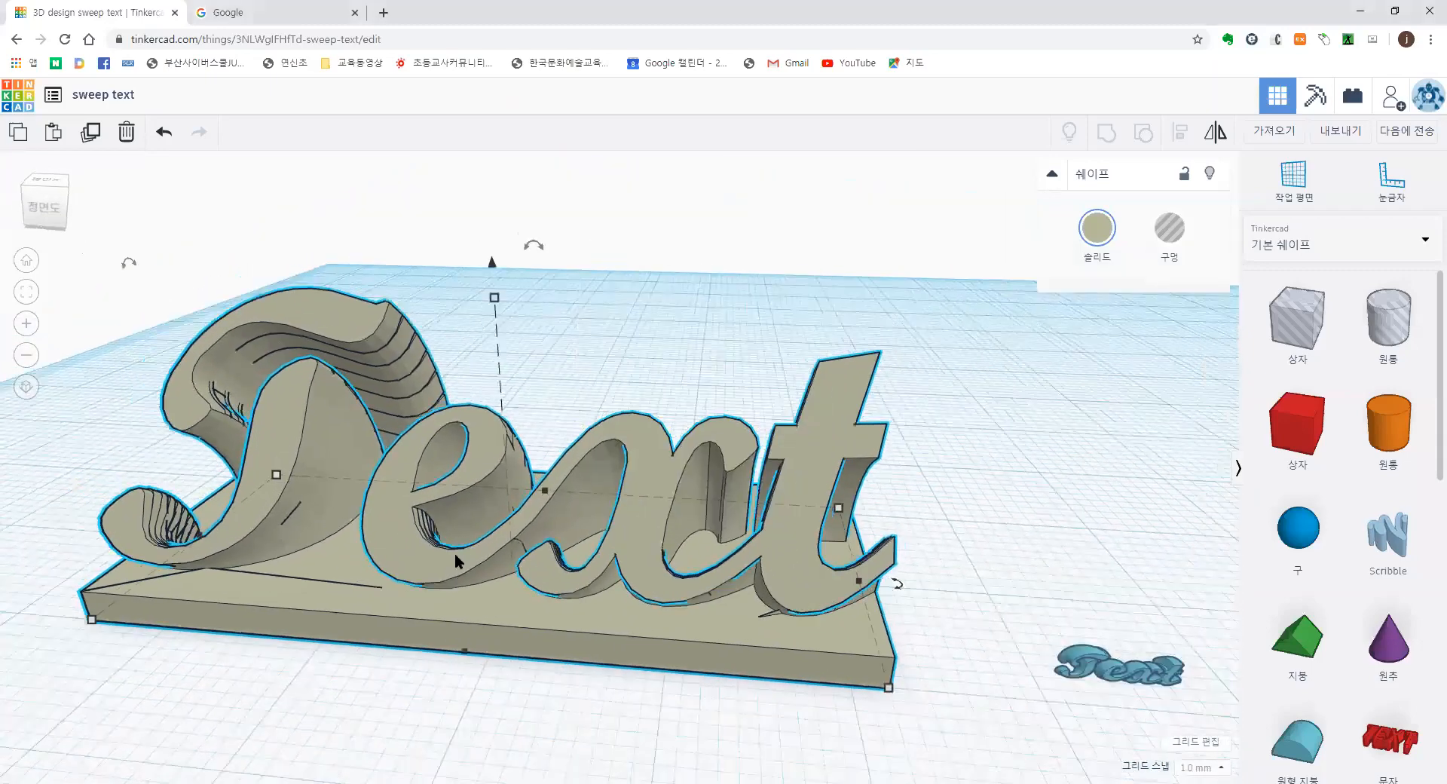
scroll(455, 554, down, 2)
click(510, 642)
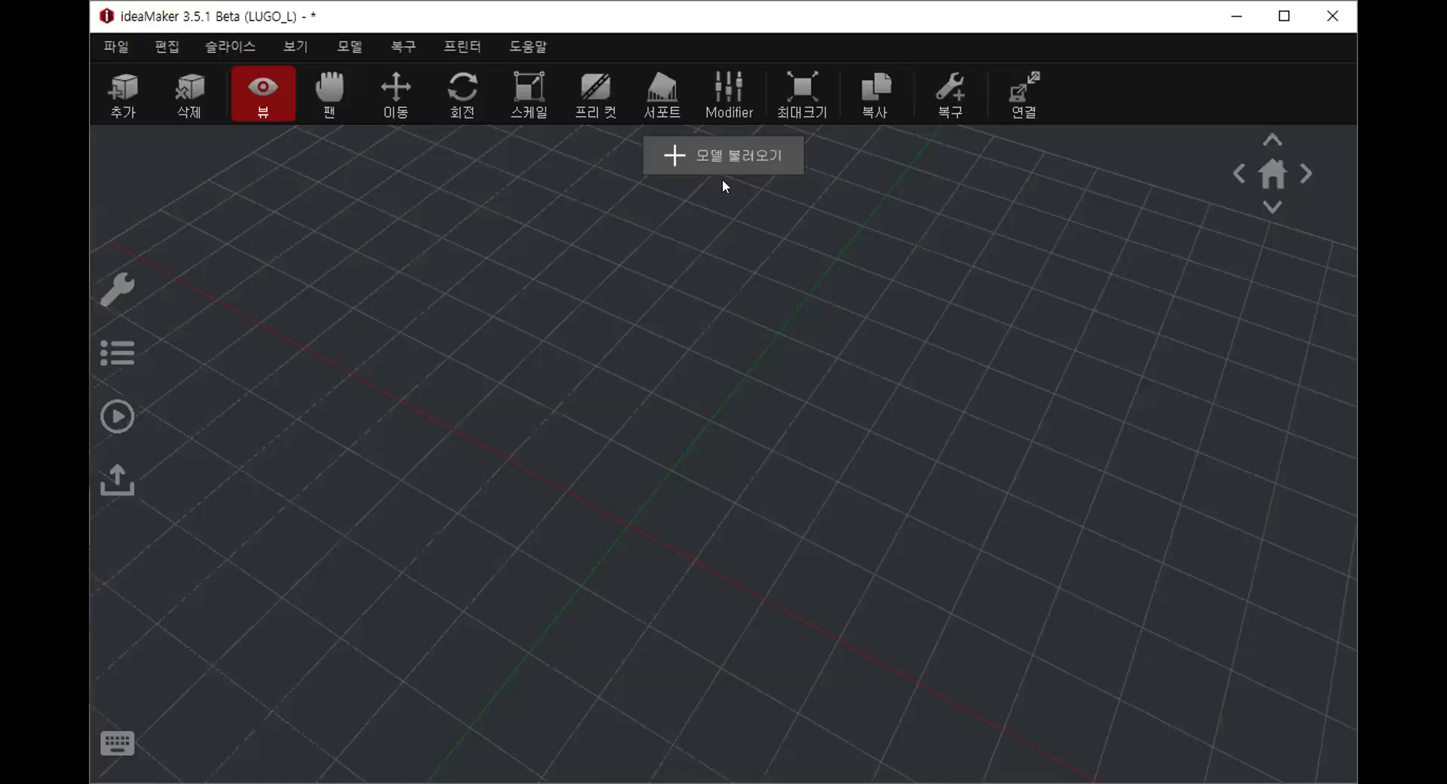
Switch to ideaMaker, load the sweep text model and slice it with the [M,L] PLA 0.15 template for the LUGO_L printer.
click(724, 152)
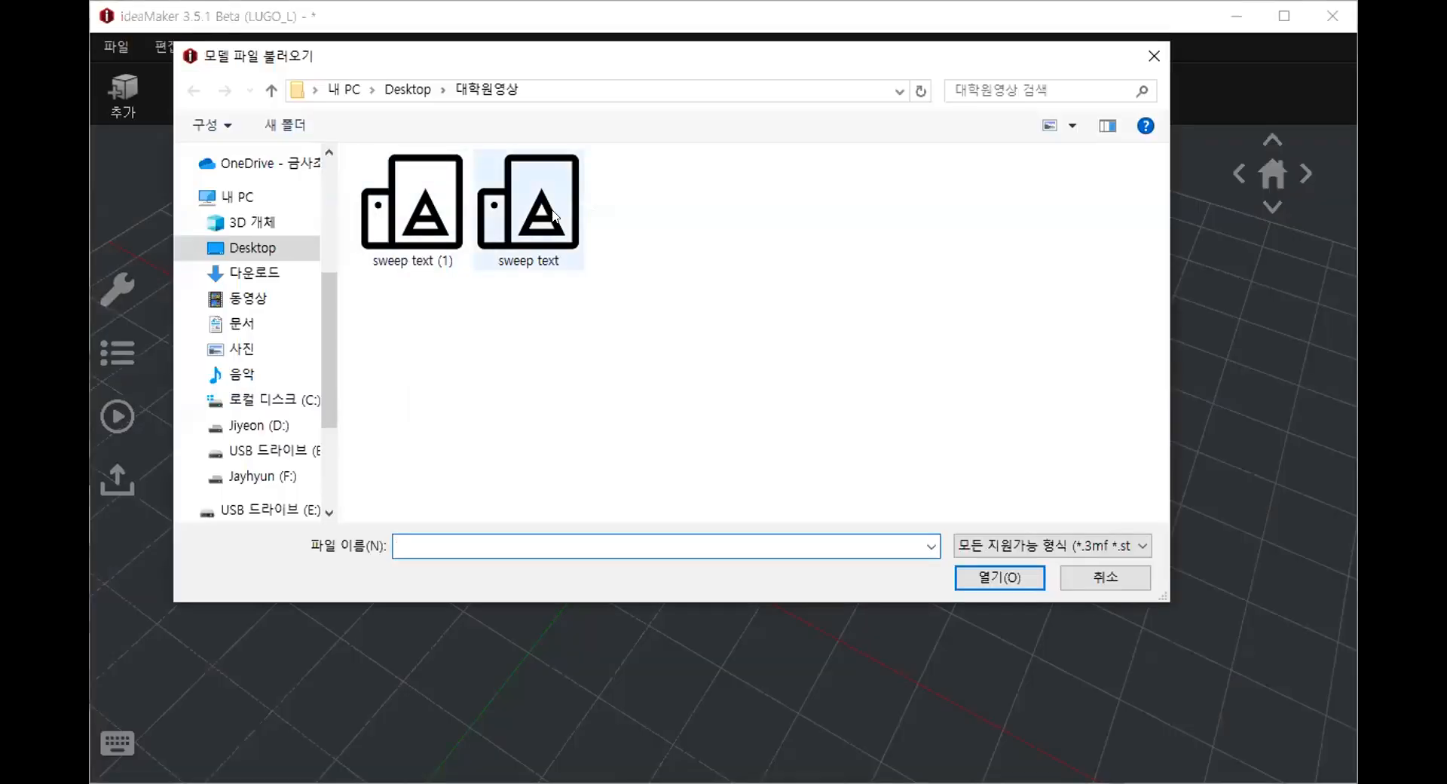
click(528, 226)
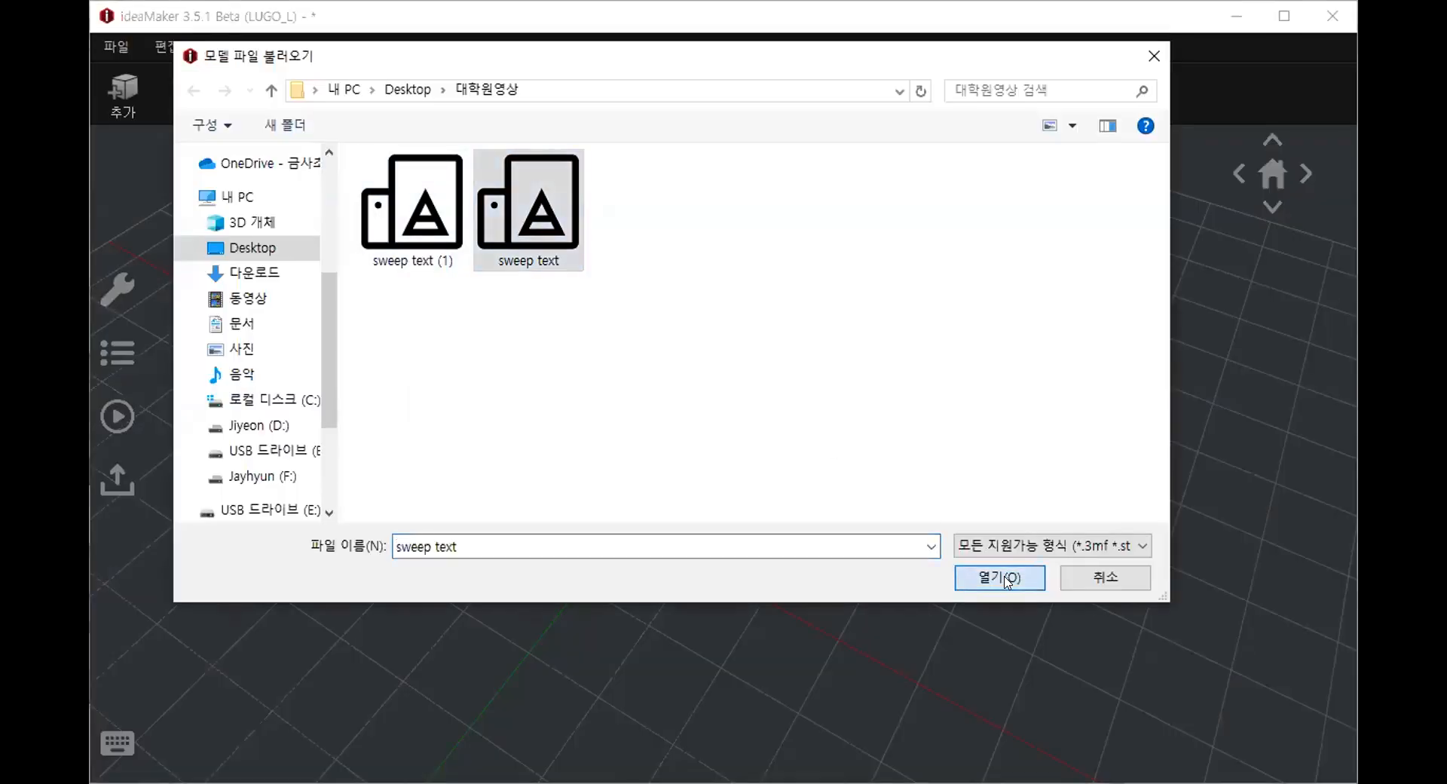
click(1006, 578)
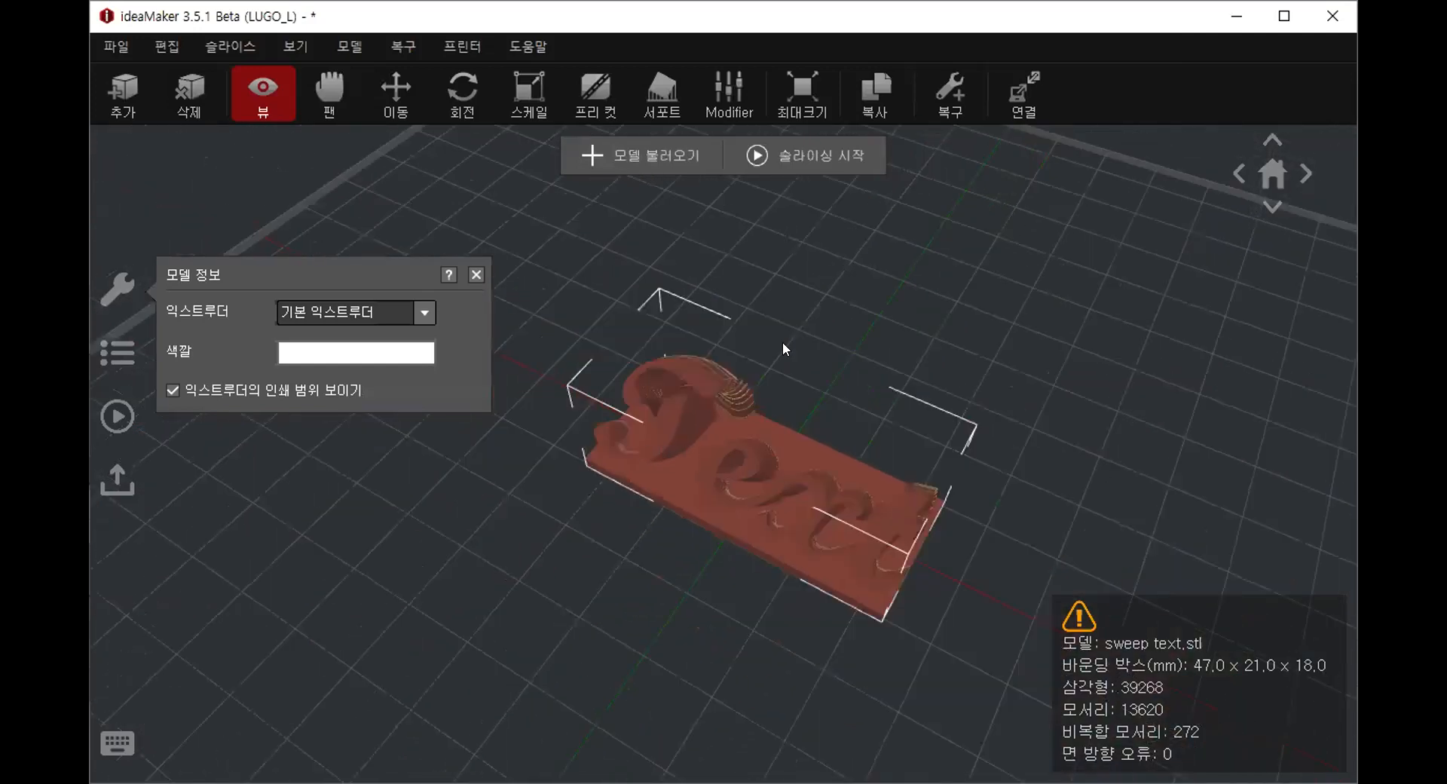
click(840, 152)
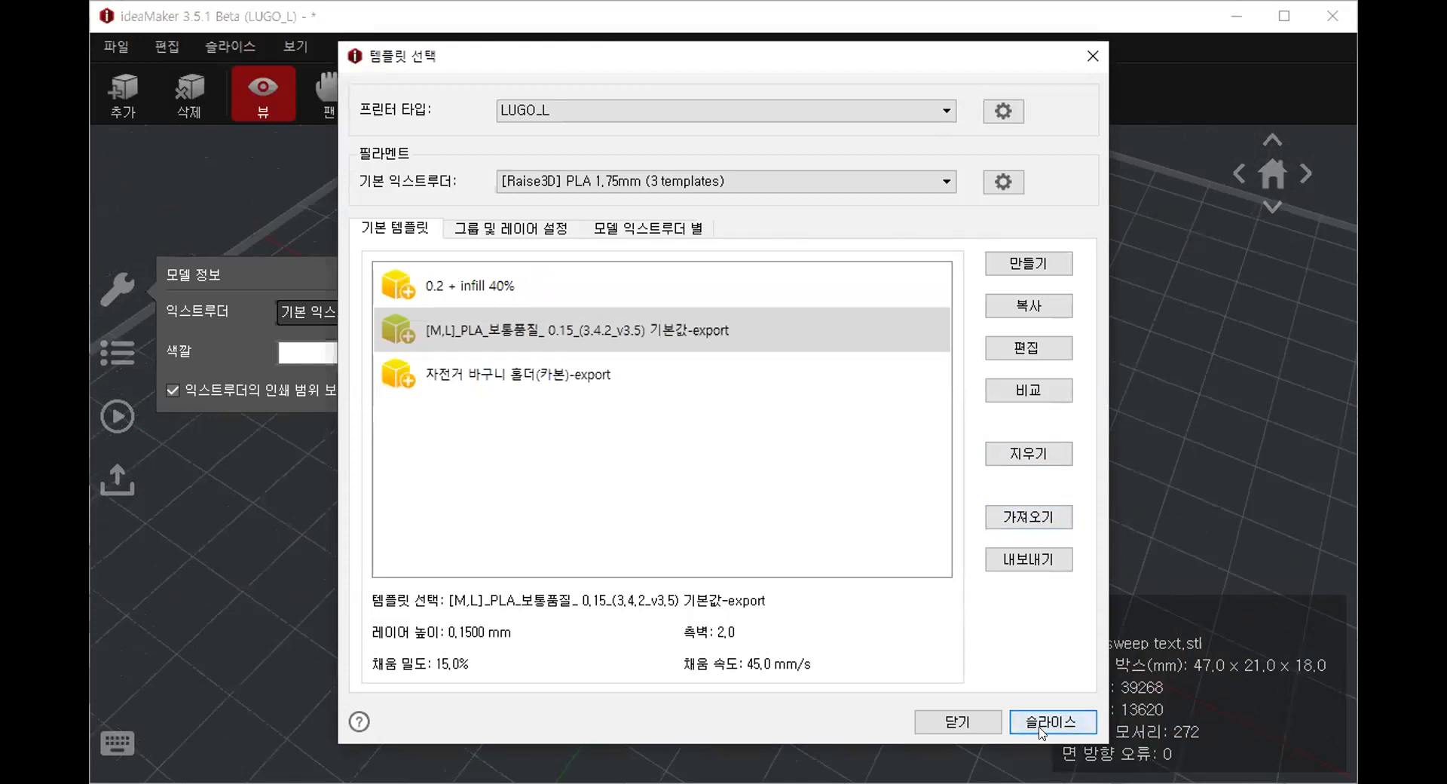
click(1045, 725)
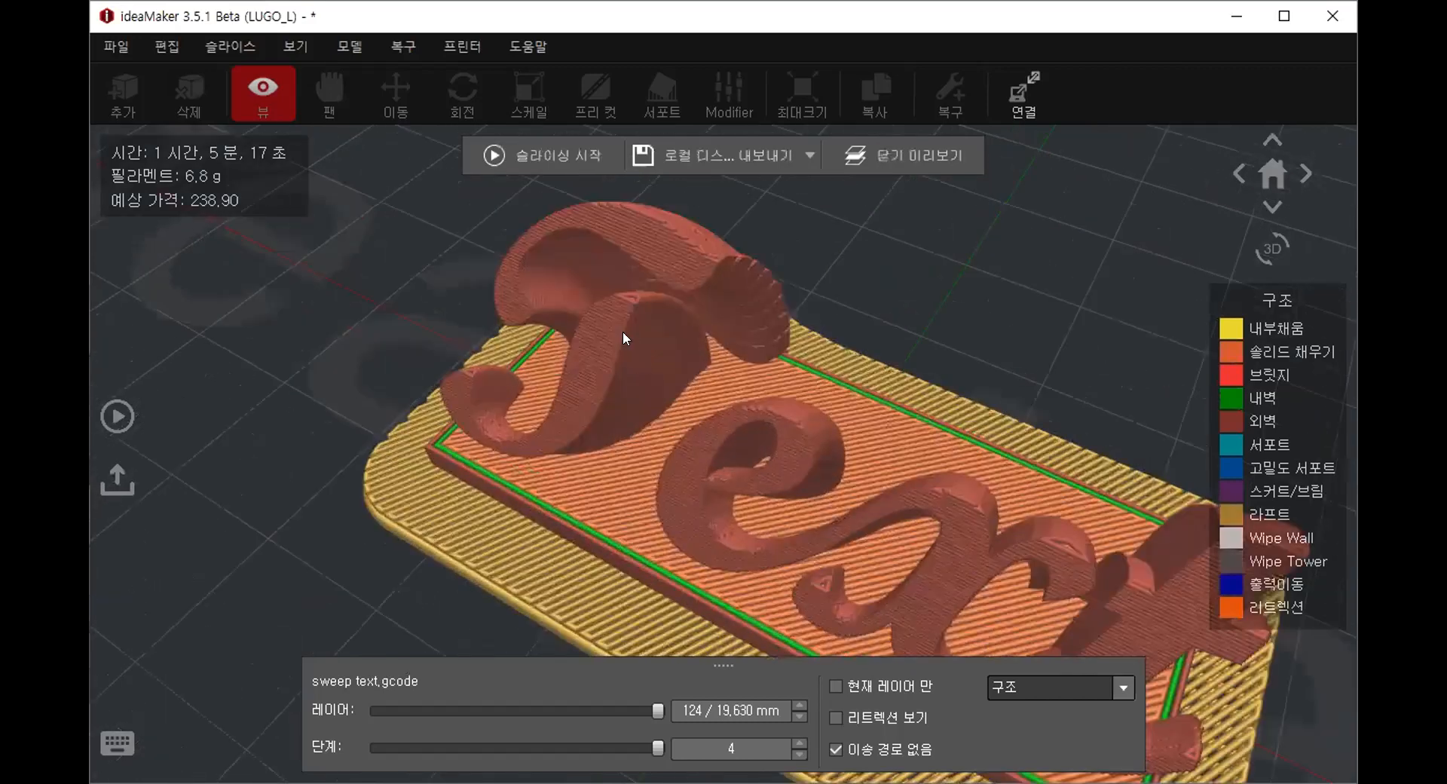
Examine the overhangs, the back of the letters and the raft in the sliced preview of the text model.
scroll(627, 329, down, 2)
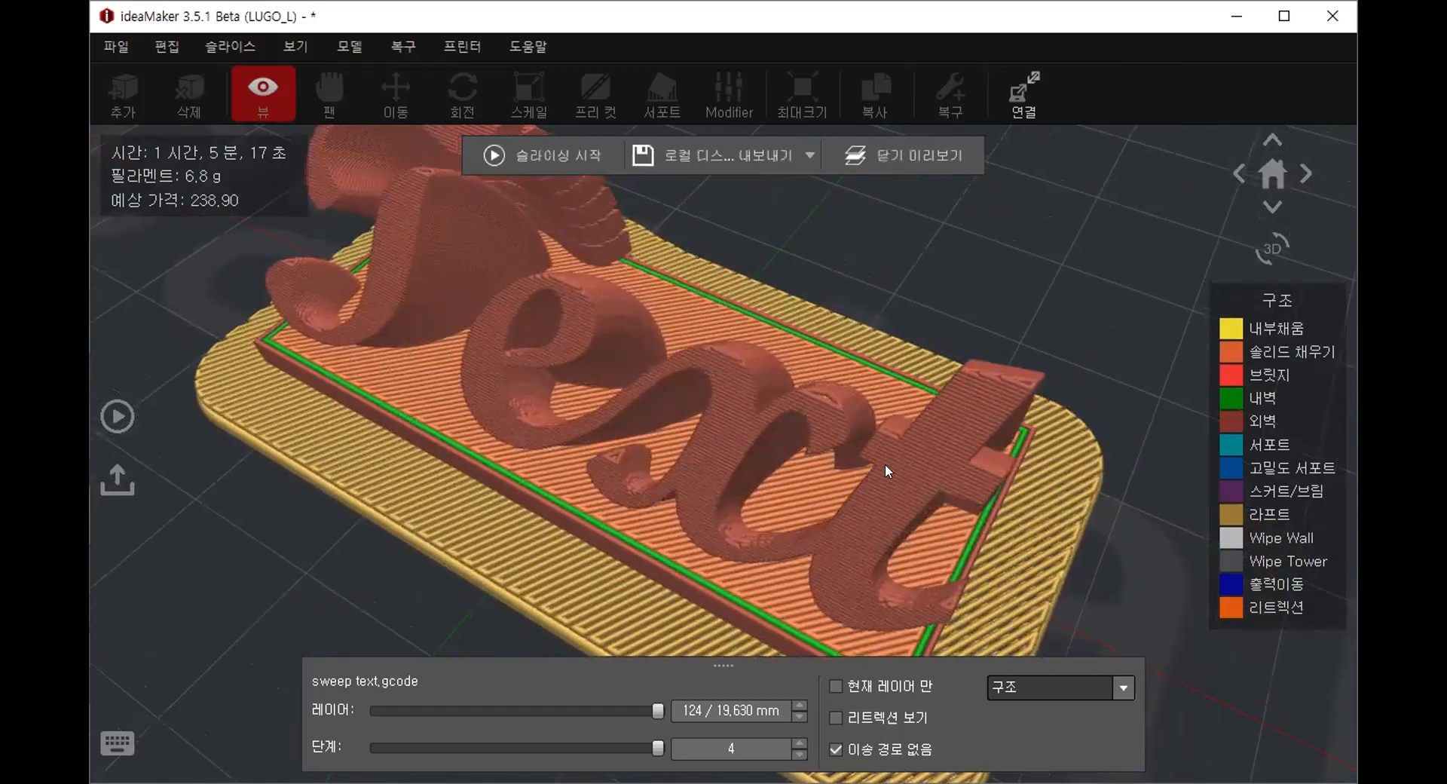
drag(925, 449, 583, 381)
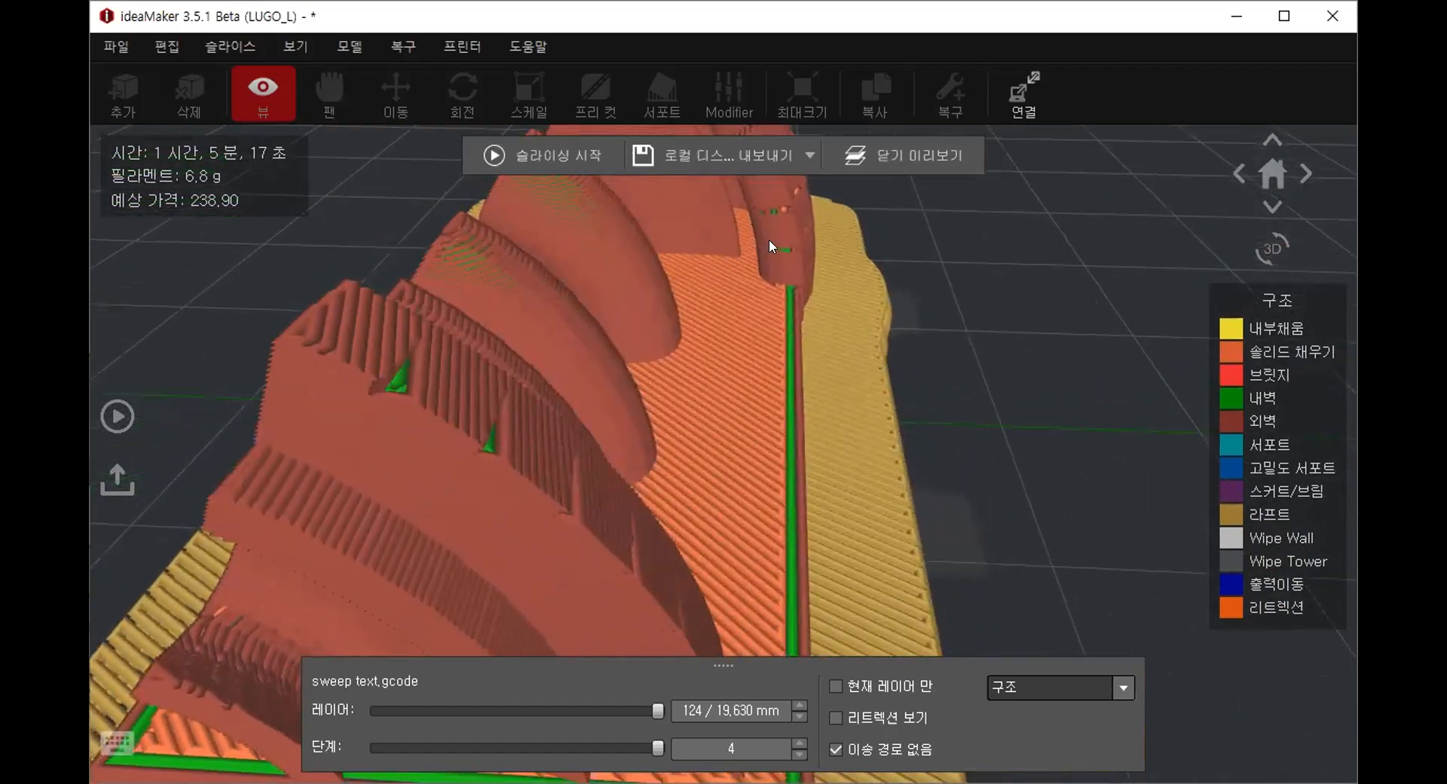
scroll(782, 207, down, 5)
drag(739, 232, 837, 373)
scroll(922, 328, up, 6)
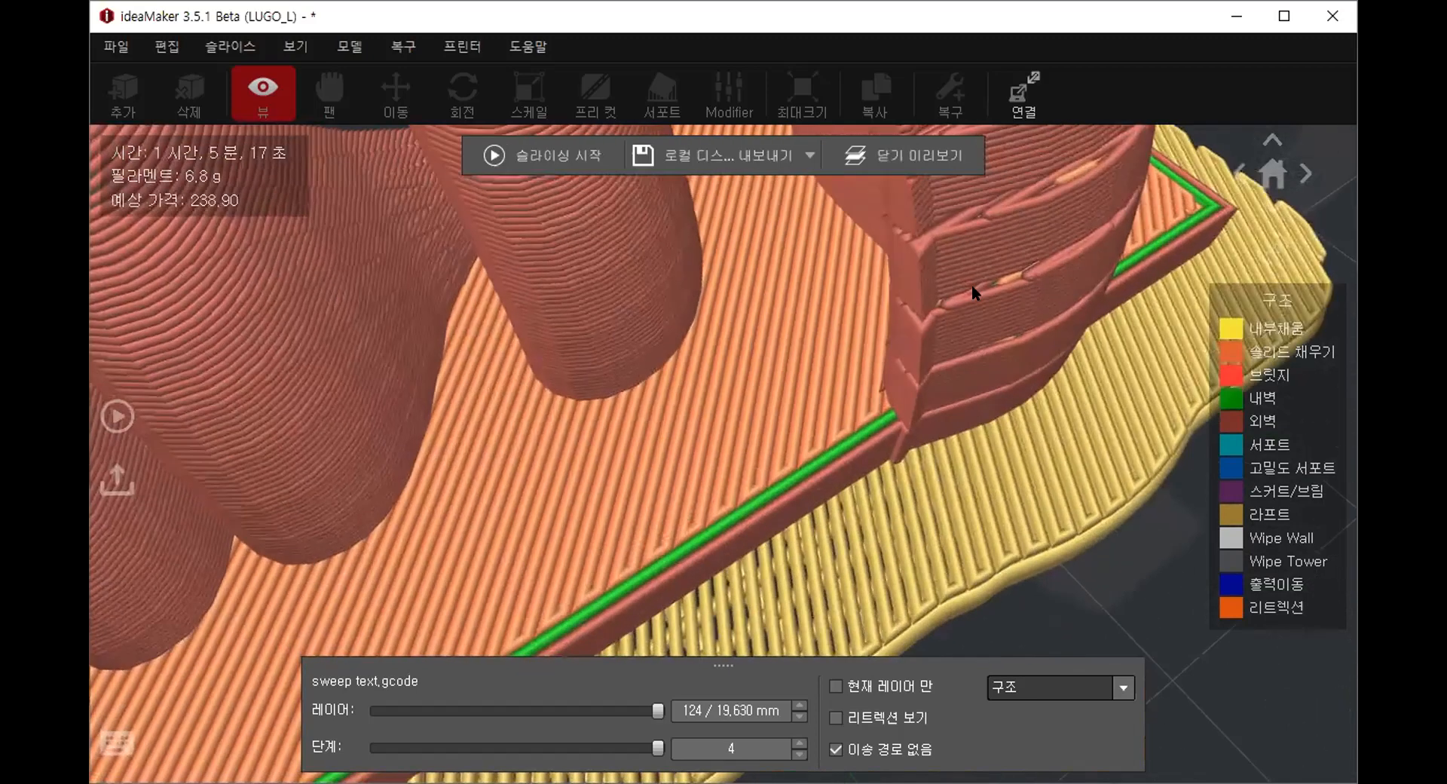
scroll(971, 284, down, 6)
drag(972, 260, 738, 293)
scroll(636, 256, up, 5)
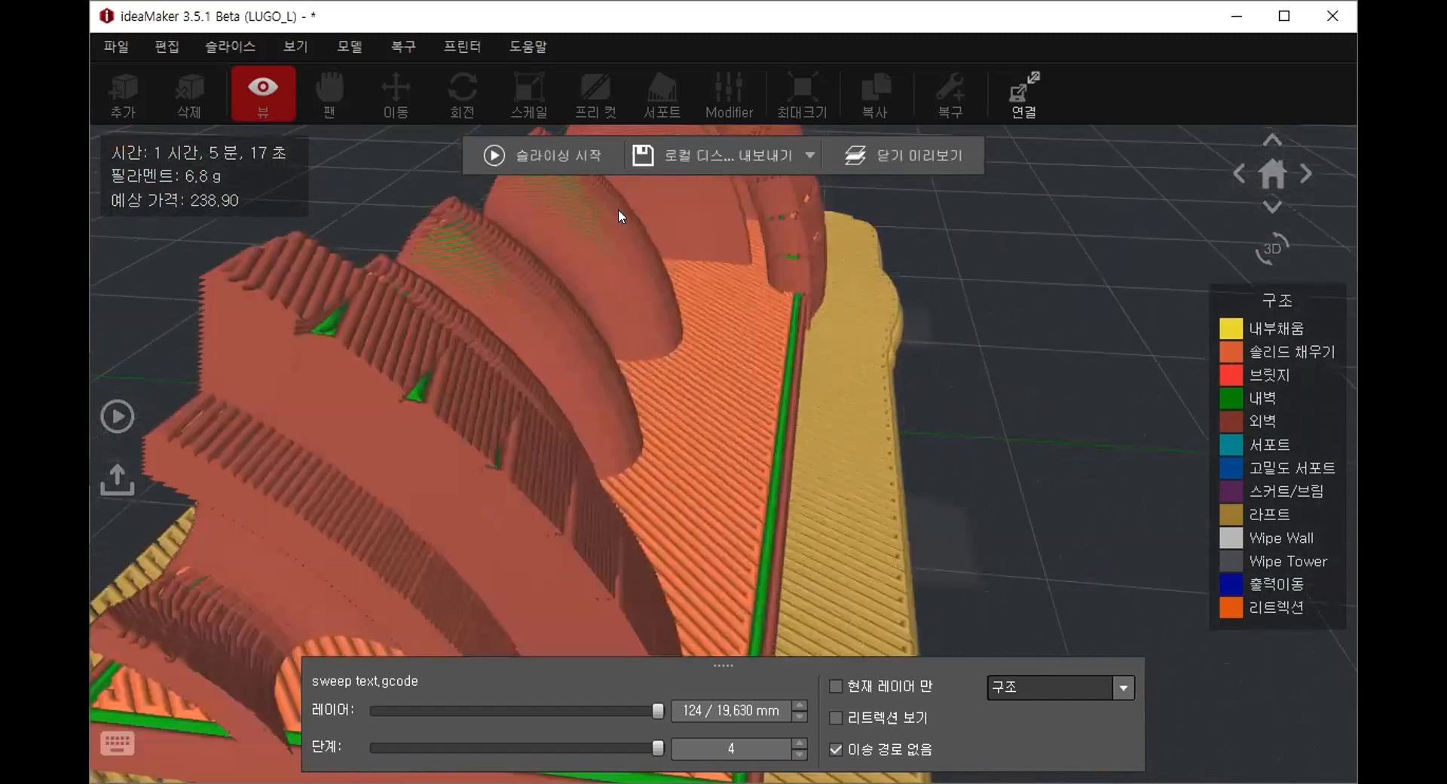
scroll(498, 281, down, 5)
drag(559, 350, 740, 330)
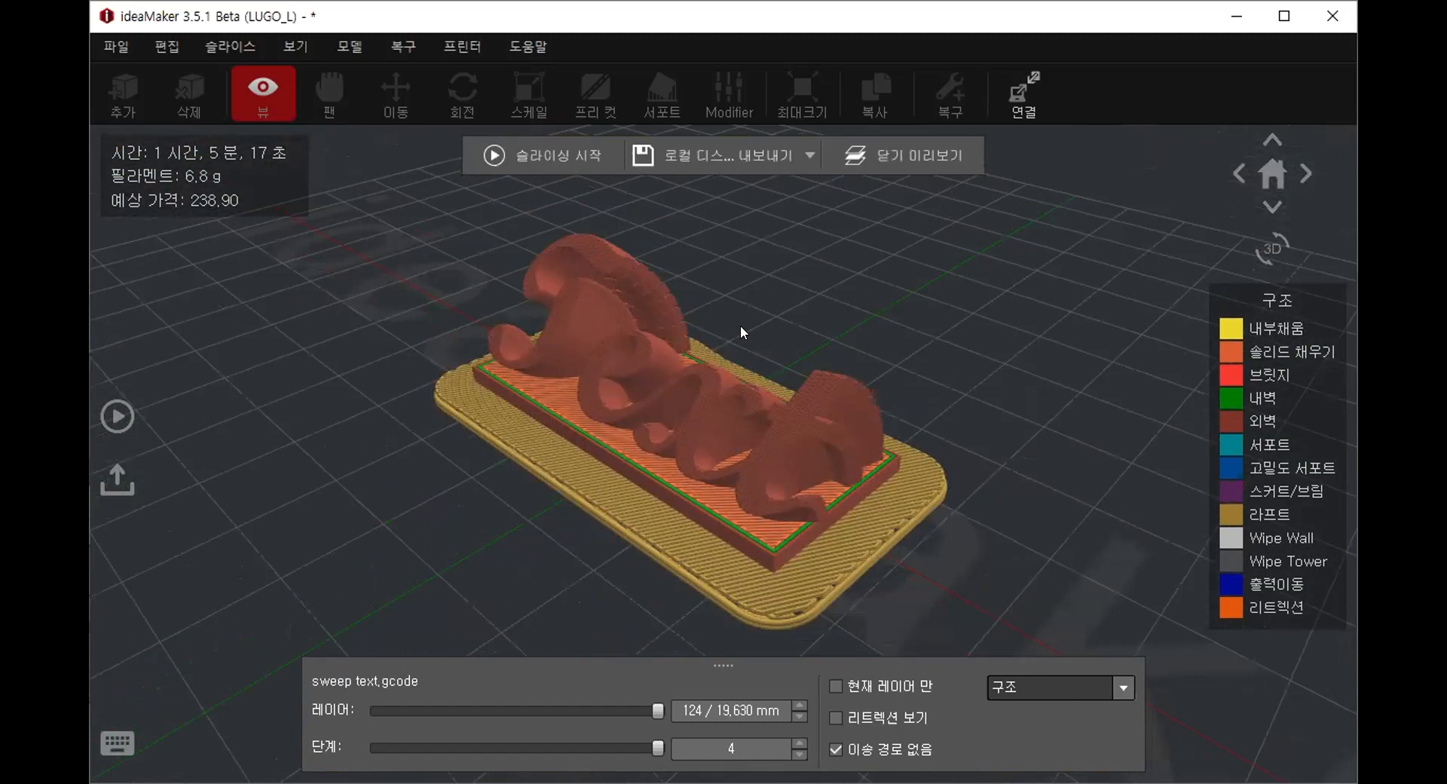
scroll(613, 305, up, 3)
drag(603, 297, 599, 328)
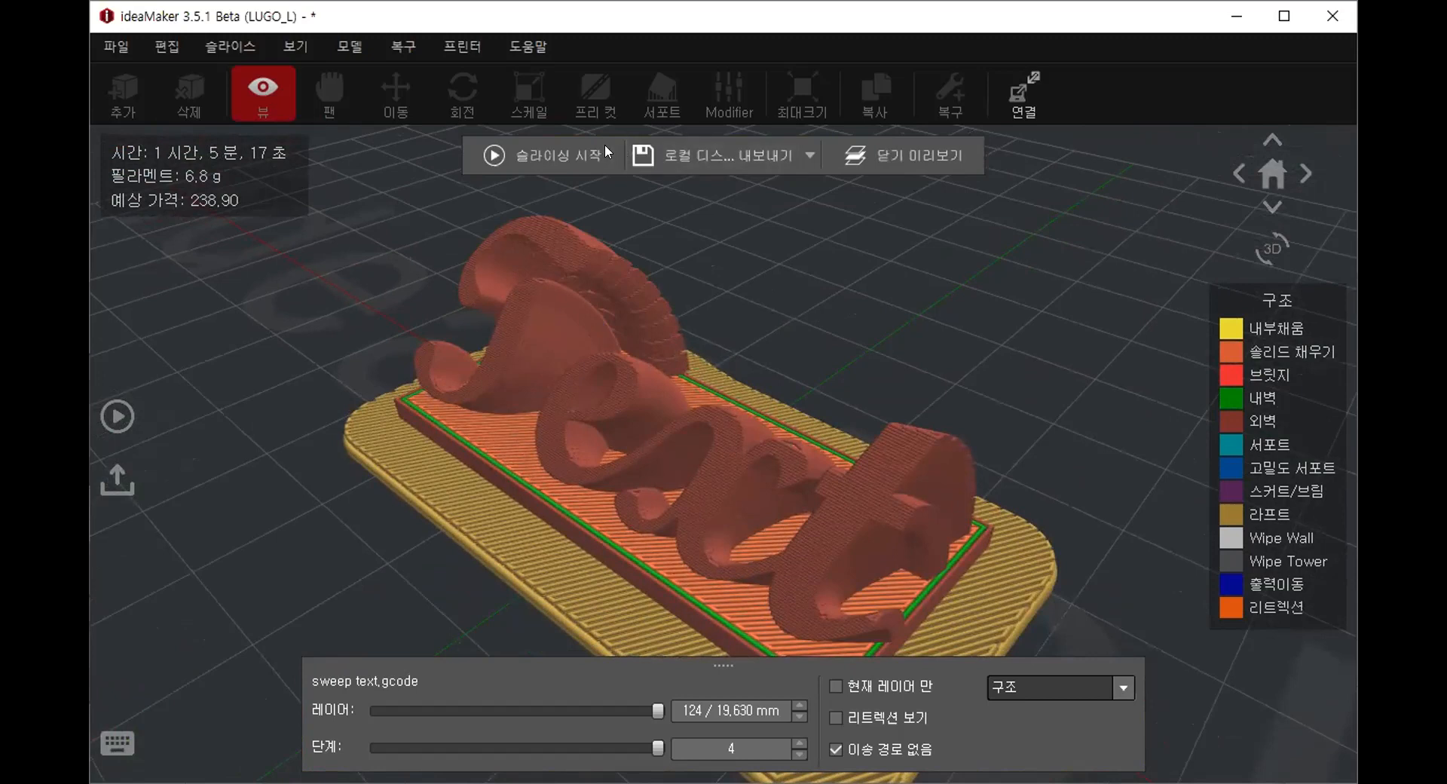
Close the slice preview and generate automatic supports with a 1.00 mm pillar size and a 60° overhang angle.
click(950, 151)
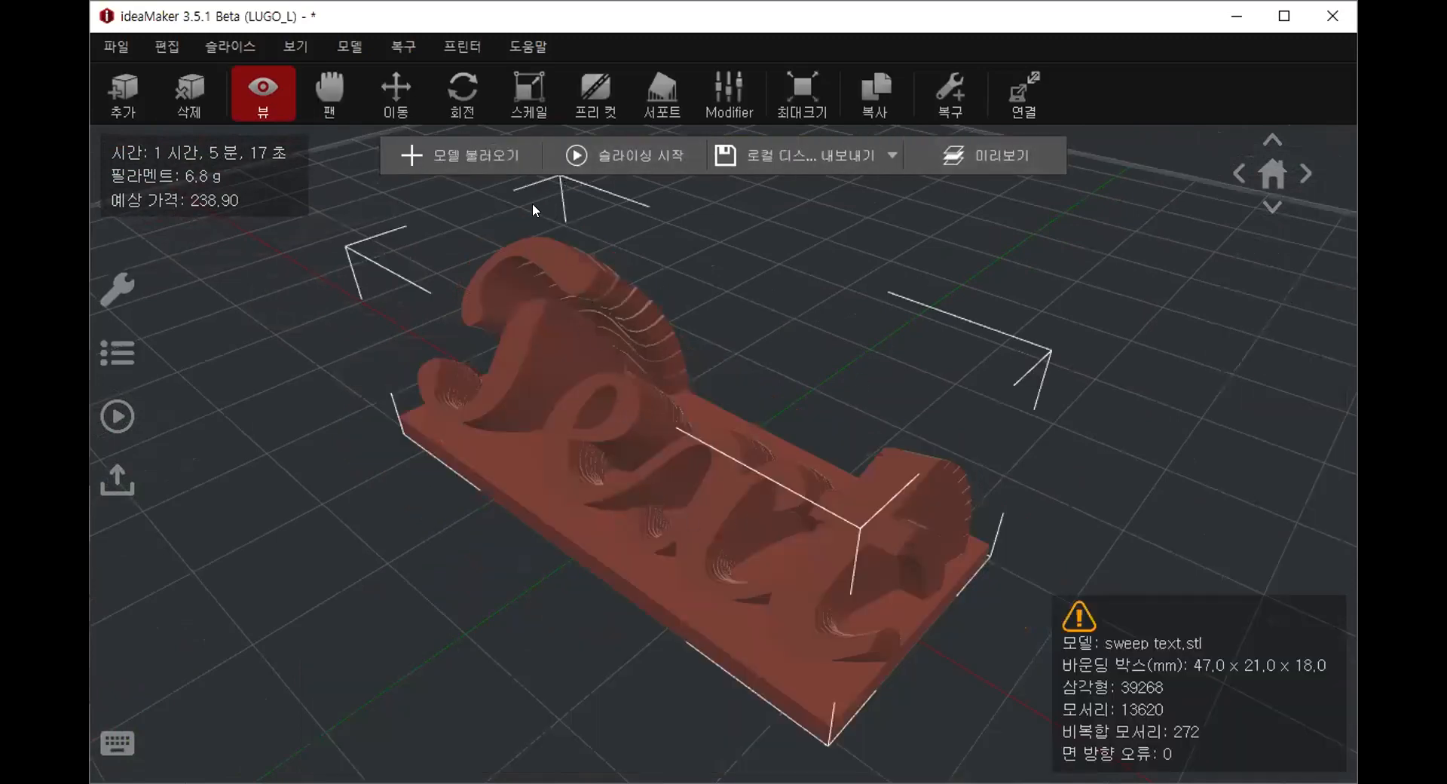
click(663, 94)
click(317, 516)
Examine the generated support pillars beneath the curved overhang of the letter T from several angles.
scroll(613, 444, up, 5)
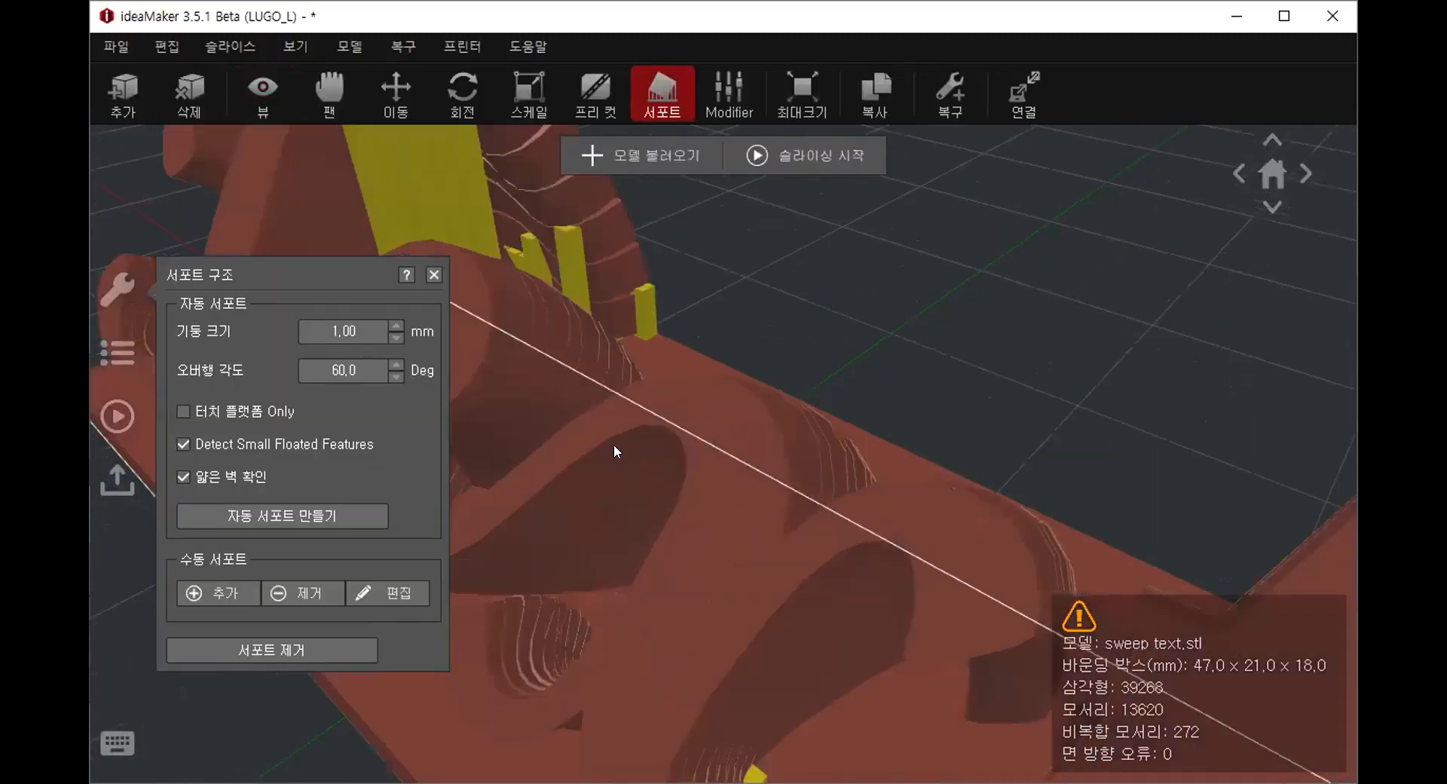
right_drag(646, 274, 619, 386)
right_drag(653, 445, 619, 398)
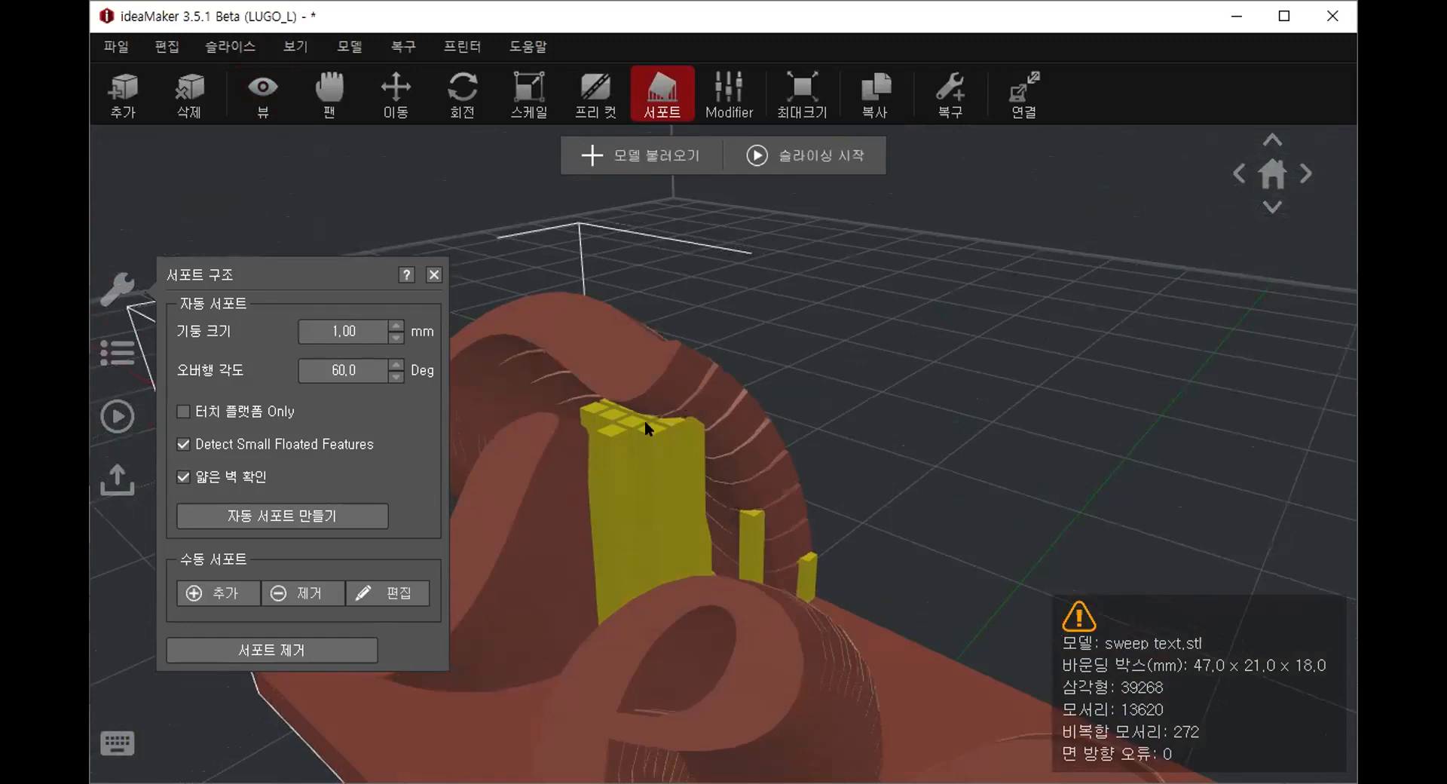
scroll(619, 474, down, 10)
right_drag(619, 473, 806, 495)
scroll(752, 450, up, 5)
scroll(749, 446, down, 2)
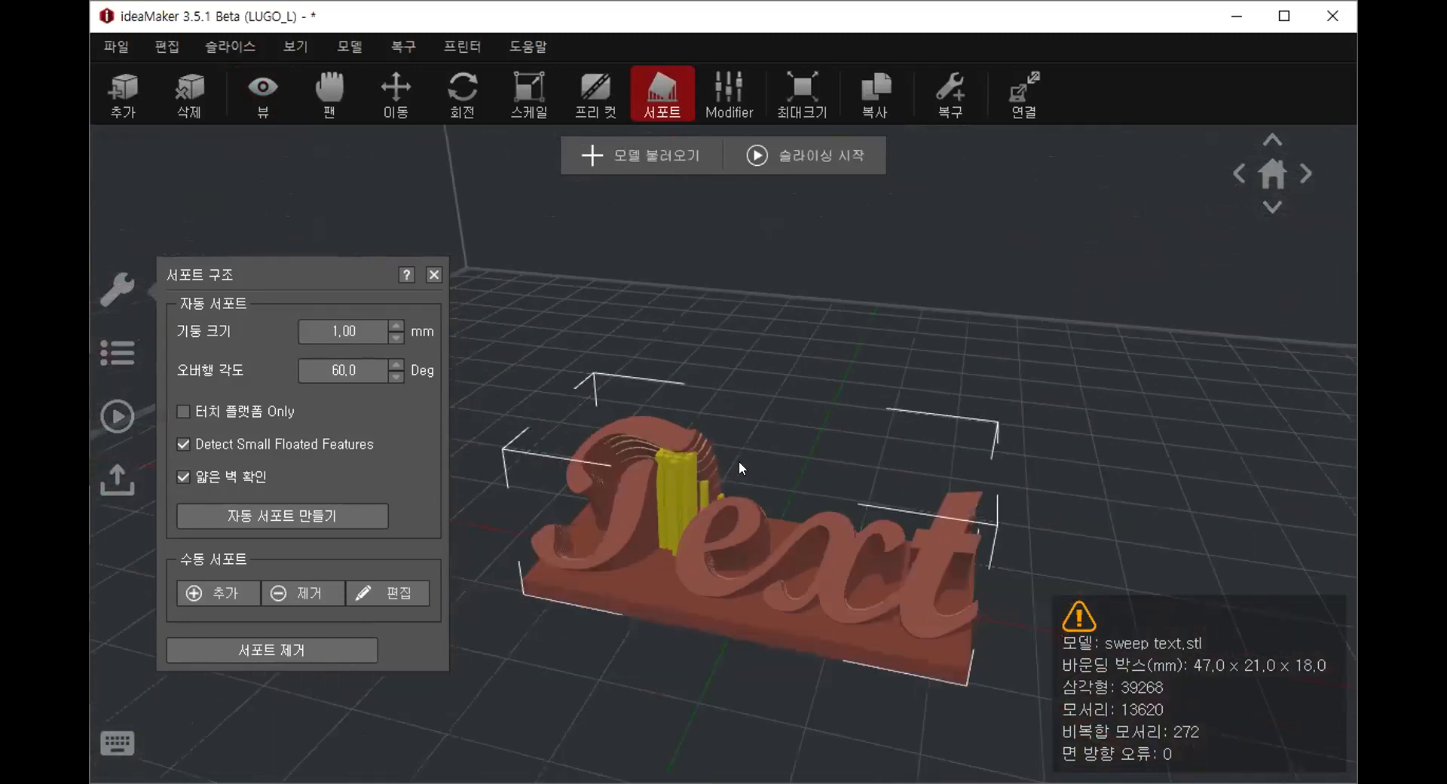
right_drag(791, 370, 773, 398)
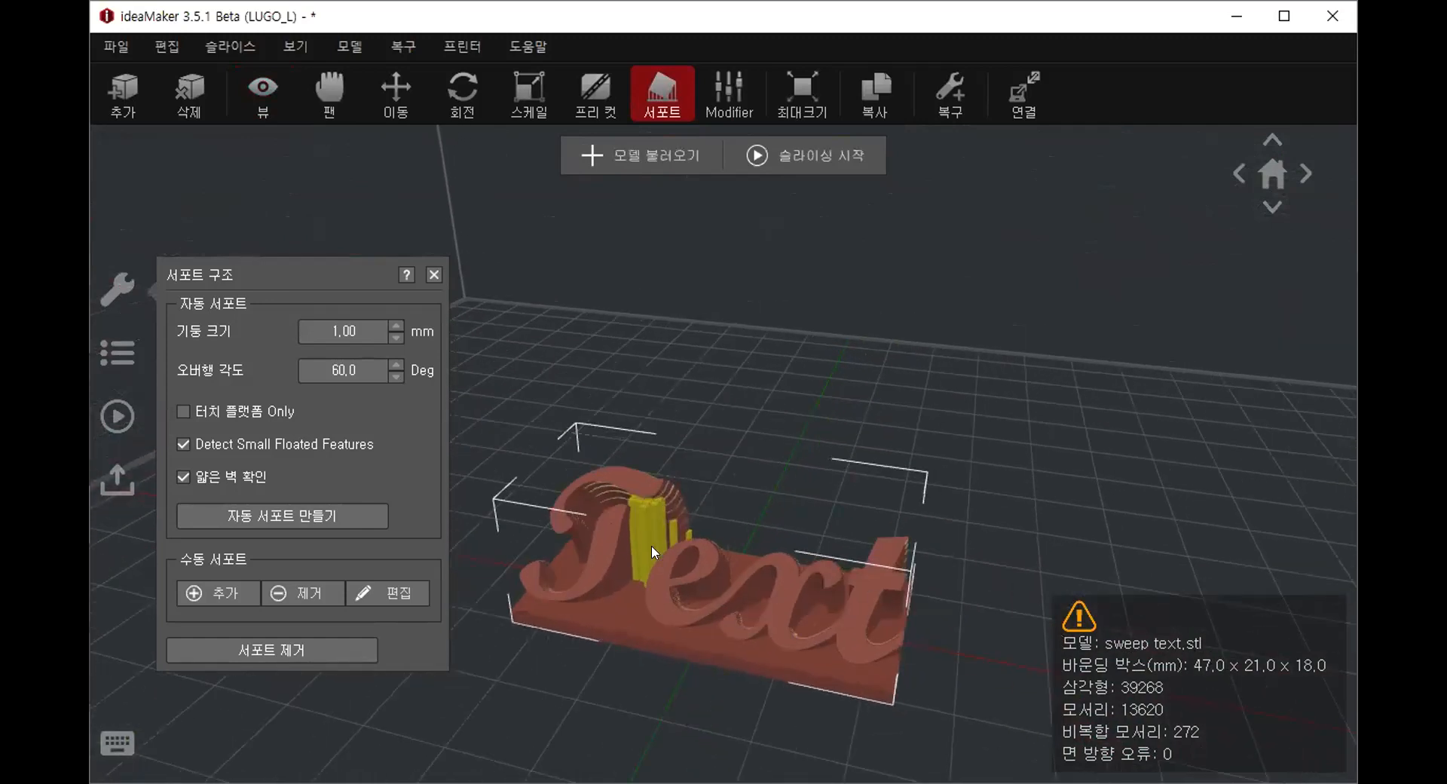
scroll(646, 544, down, 2)
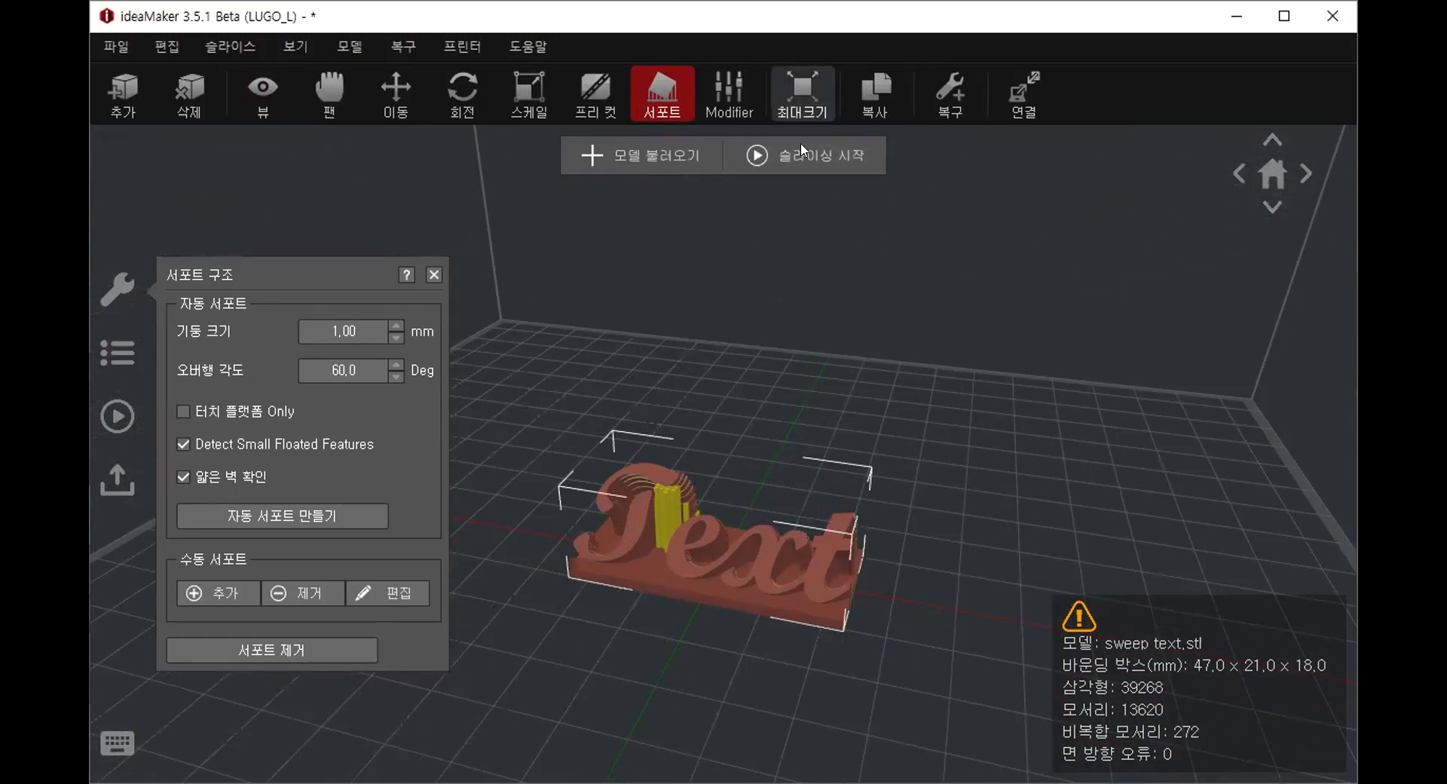
scroll(800, 219, down, 4)
right_drag(701, 301, 612, 451)
scroll(636, 488, up, 8)
middle_drag(652, 498, 689, 439)
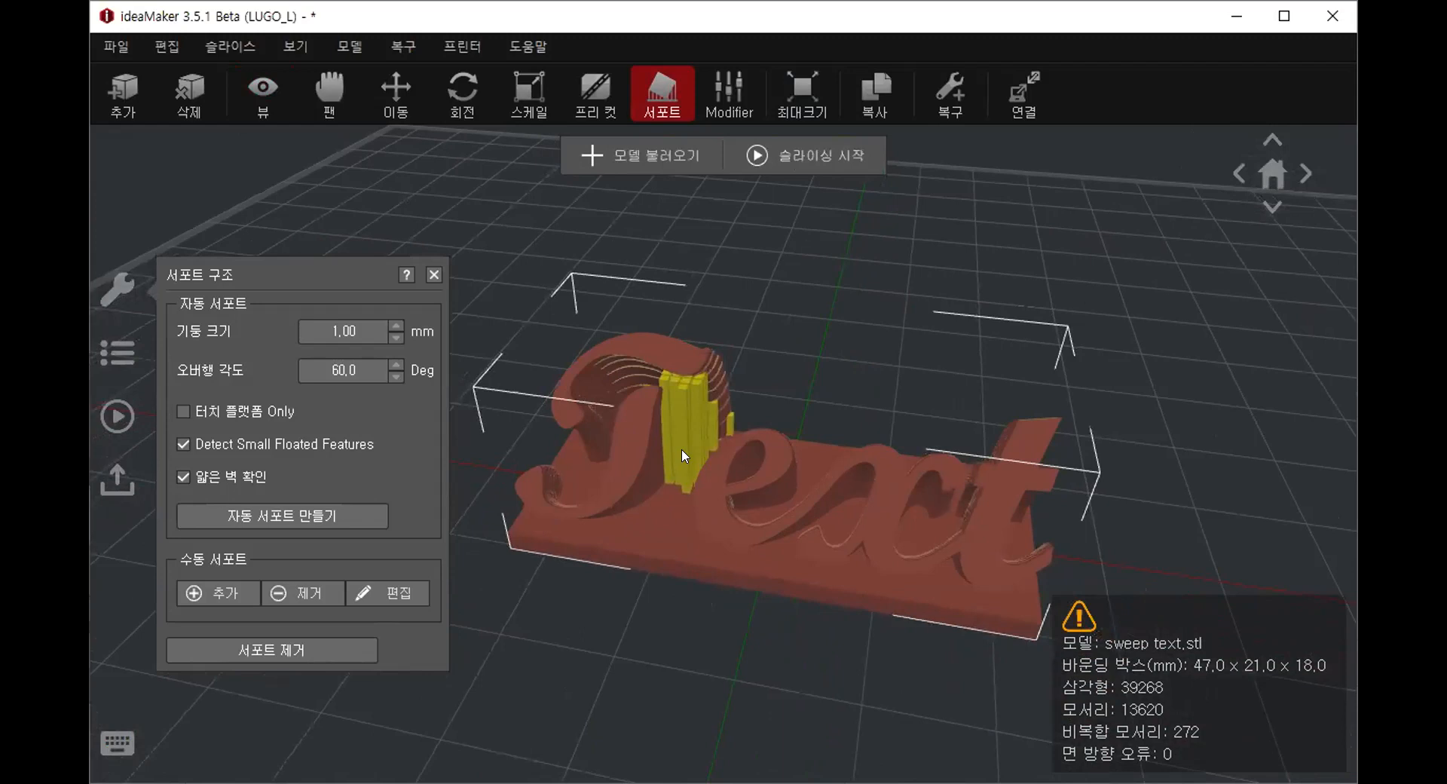
scroll(942, 222, down, 4)
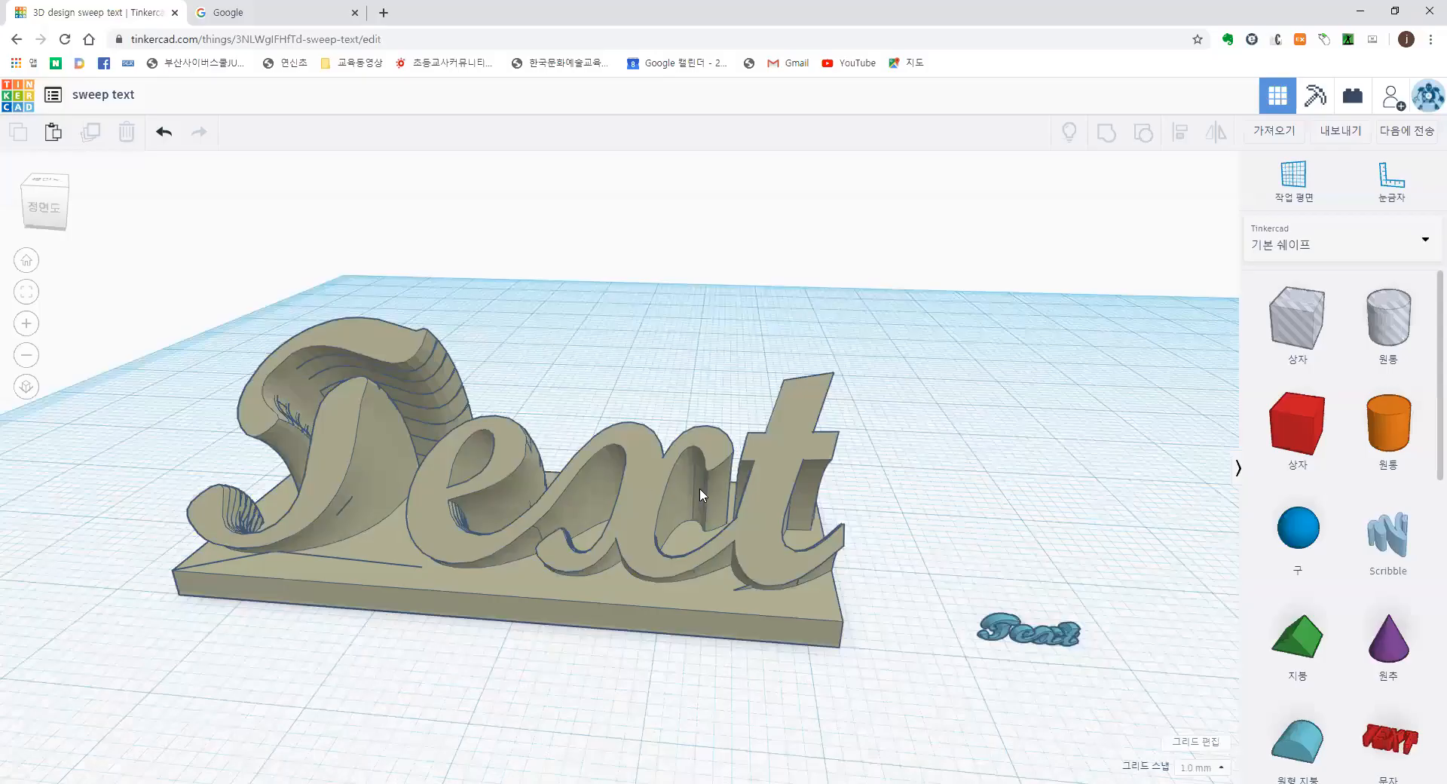
Switch to Tinkercad and examine the small blue Text shape beside the large model from the front and side.
scroll(847, 556, down, 3)
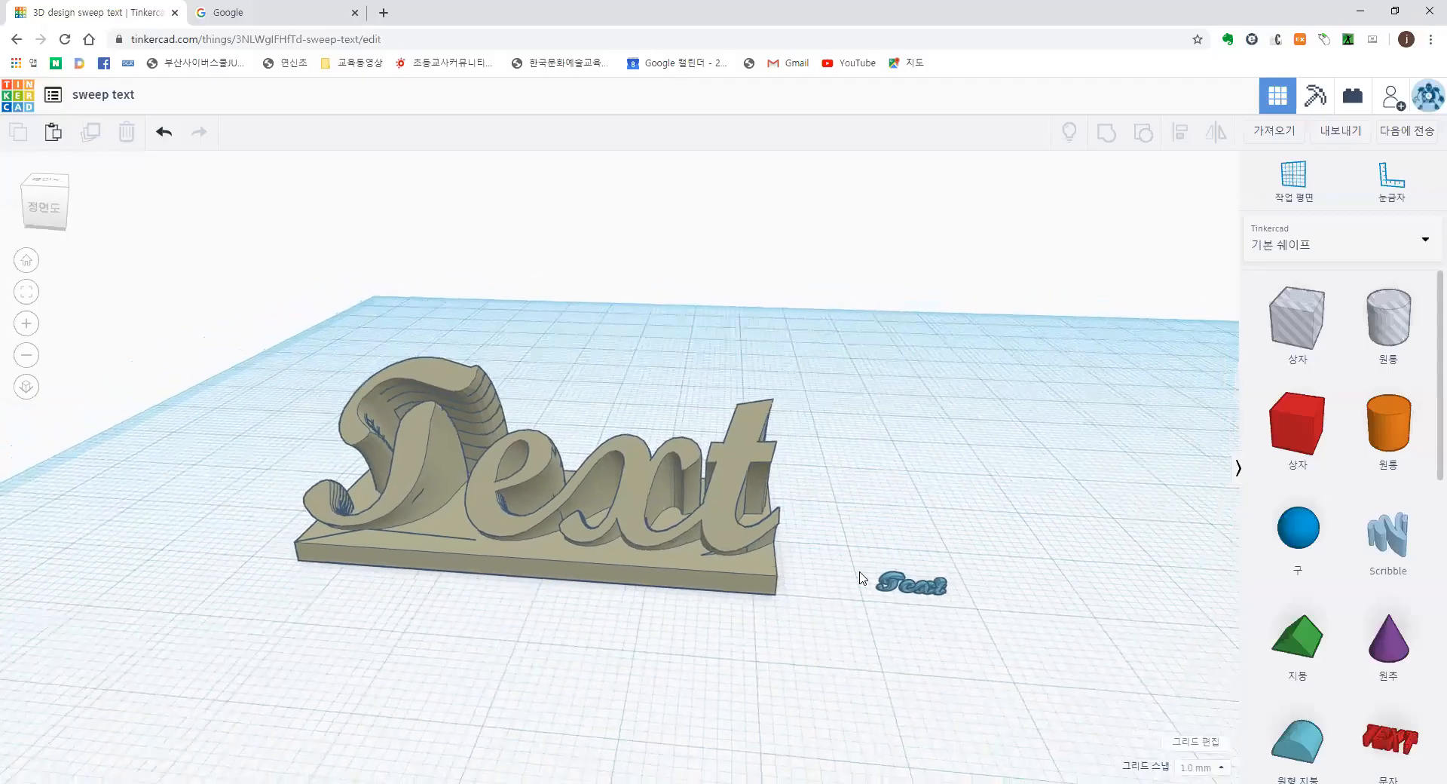
scroll(984, 626, up, 2)
scroll(829, 588, up, 5)
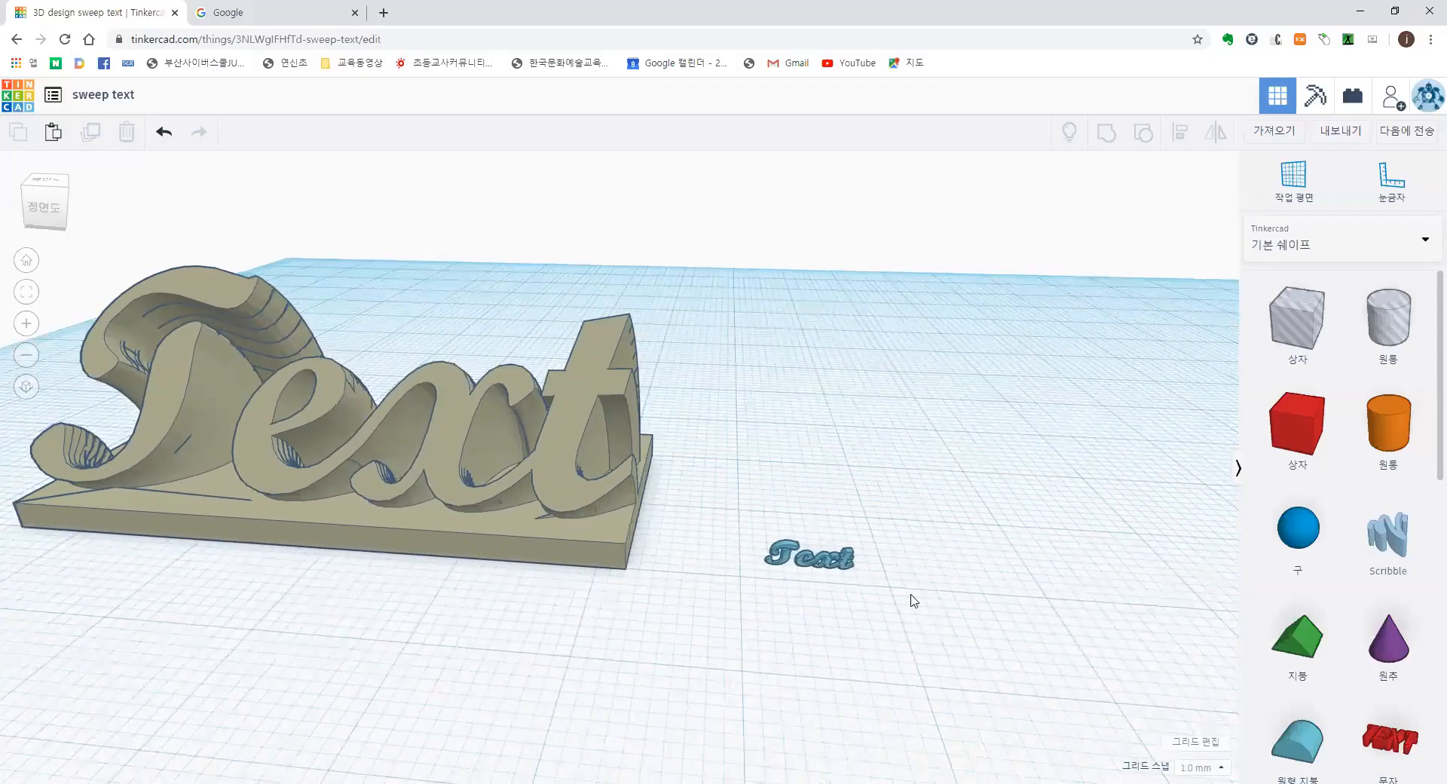
middle_drag(814, 578, 694, 461)
middle_drag(917, 556, 800, 576)
scroll(756, 567, up, 3)
right_drag(755, 567, 640, 578)
click(113, 516)
scroll(113, 517, up, 3)
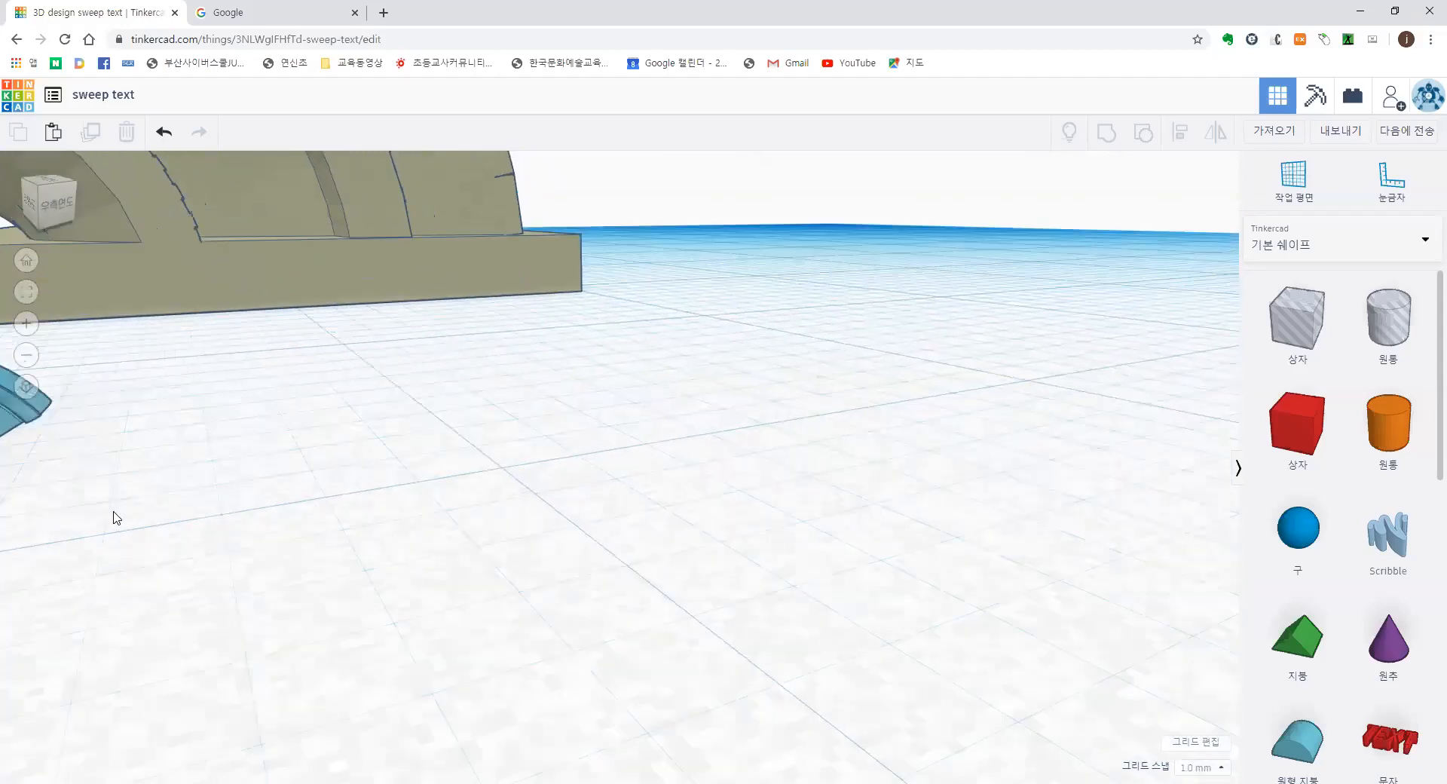
scroll(224, 538, down, 2)
right_drag(225, 538, 347, 519)
scroll(347, 519, down, 3)
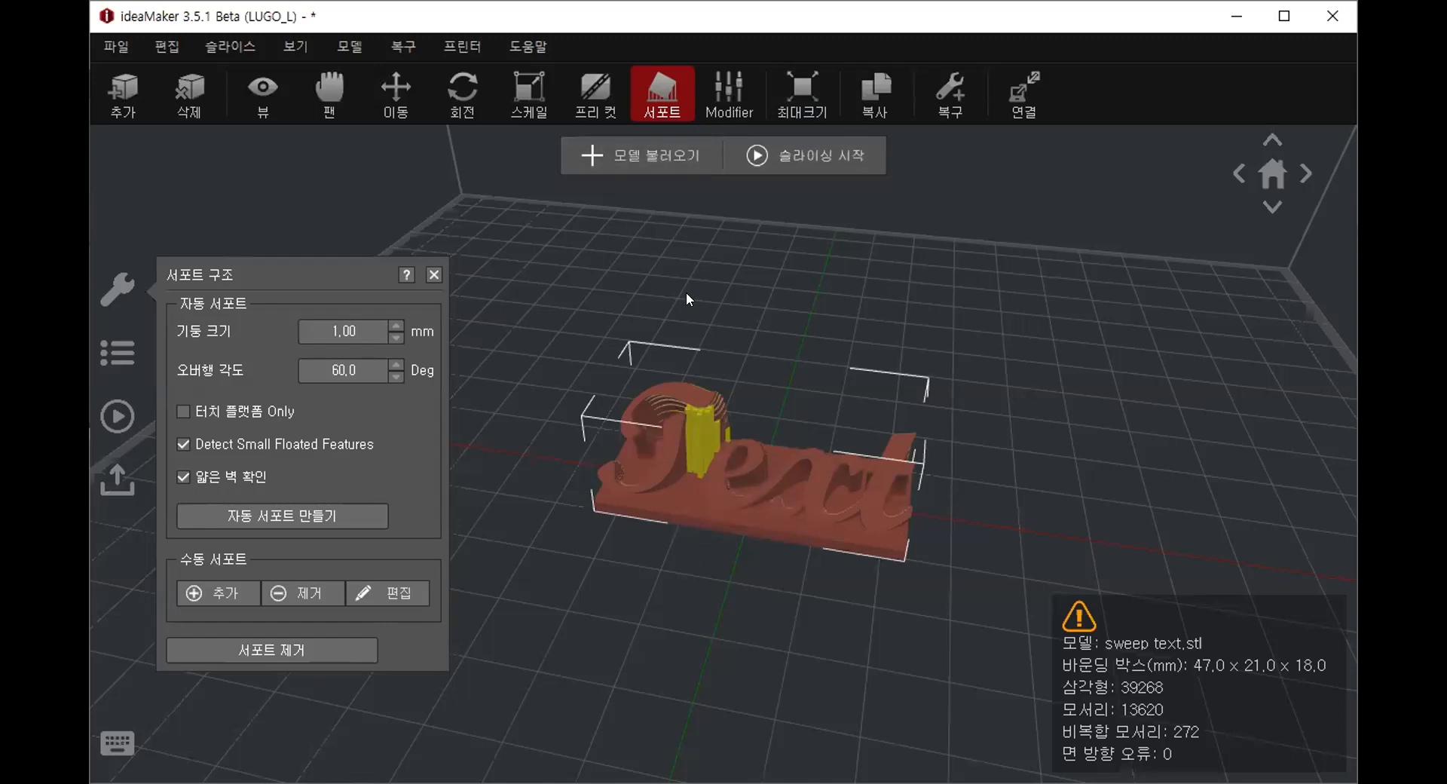
Replace the model in ideaMaker with sweep text (1), accepting millimetres as its unit.
key(Delete)
click(707, 148)
click(412, 202)
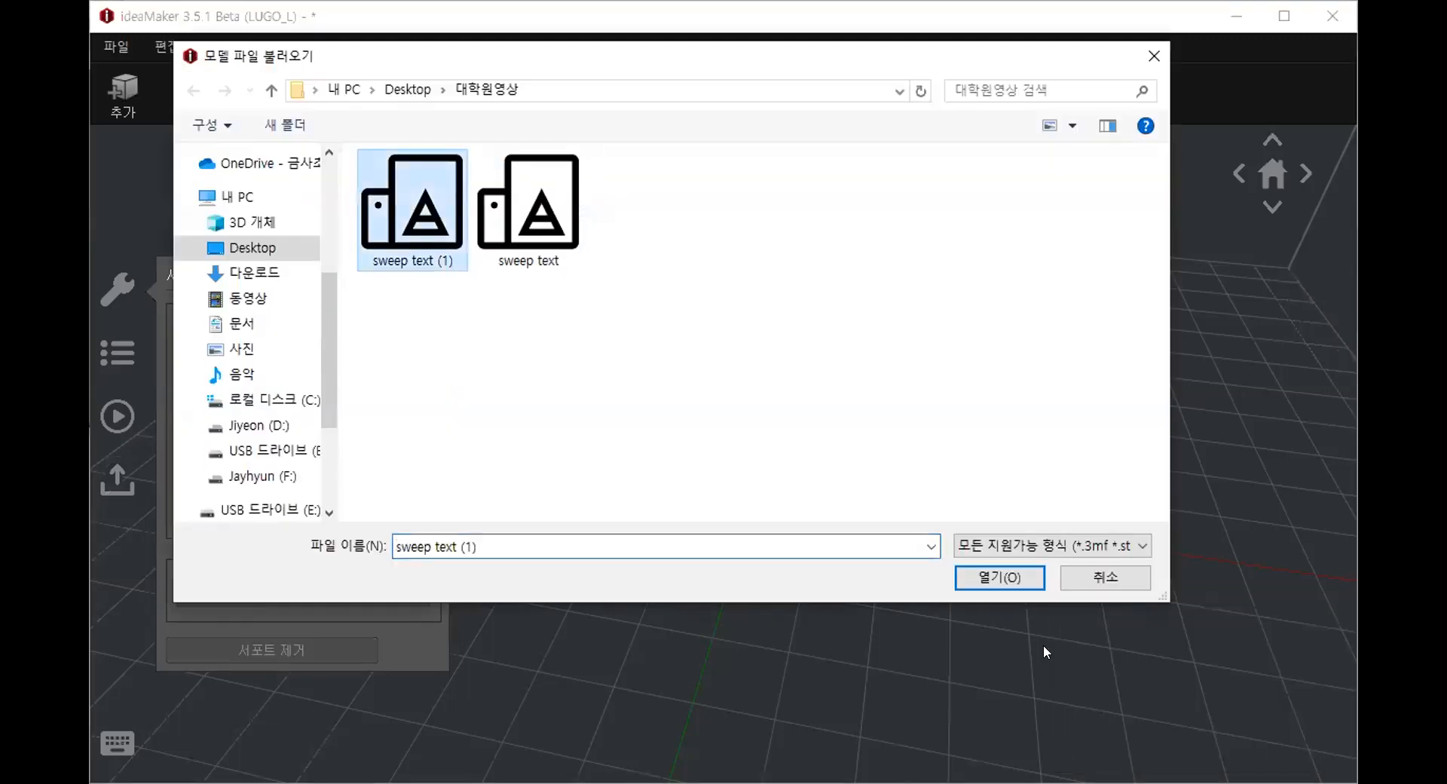
click(1024, 579)
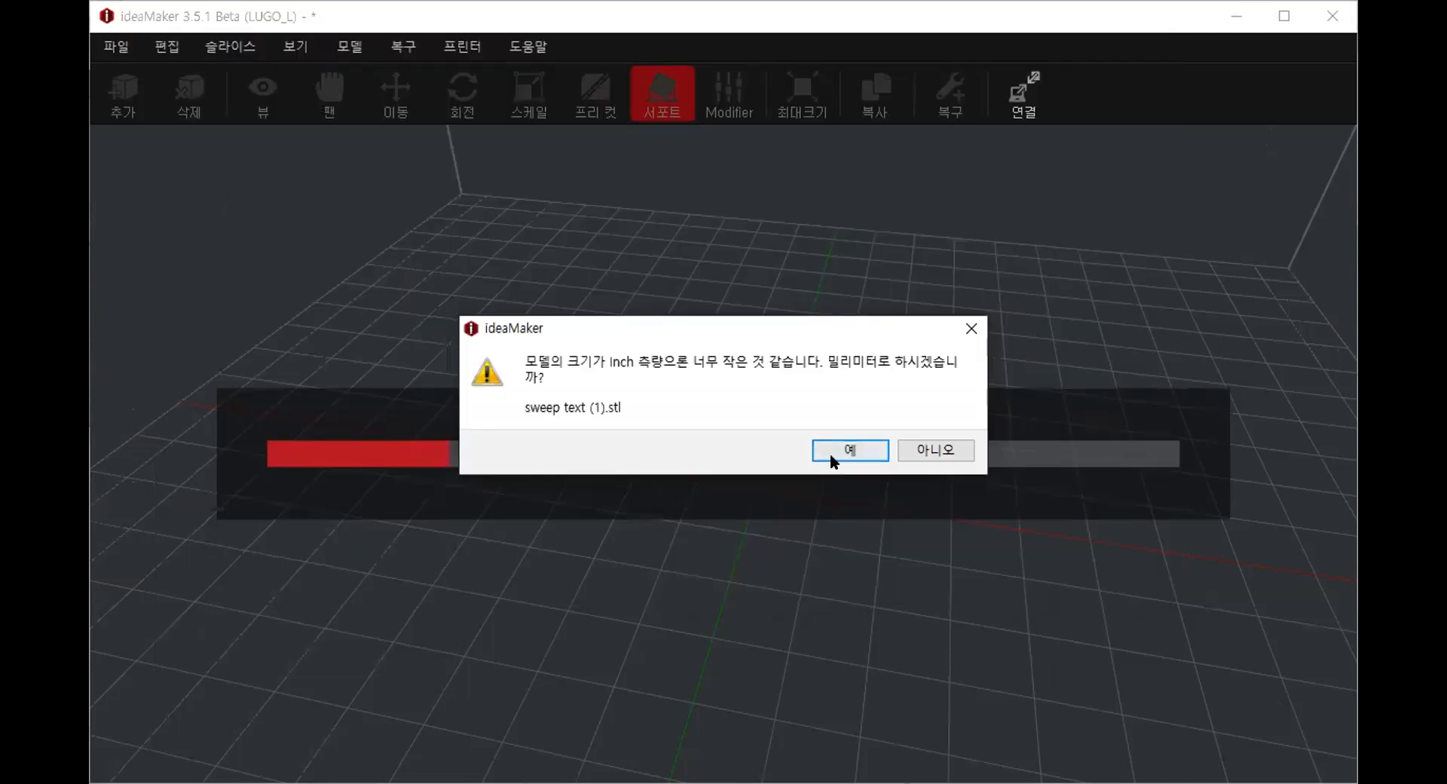
click(857, 449)
Rotate the imported text about the X axis to about -23° to bring its flat end face towards the bed.
scroll(846, 486, down, 3)
drag(856, 515, 699, 467)
scroll(697, 459, up, 5)
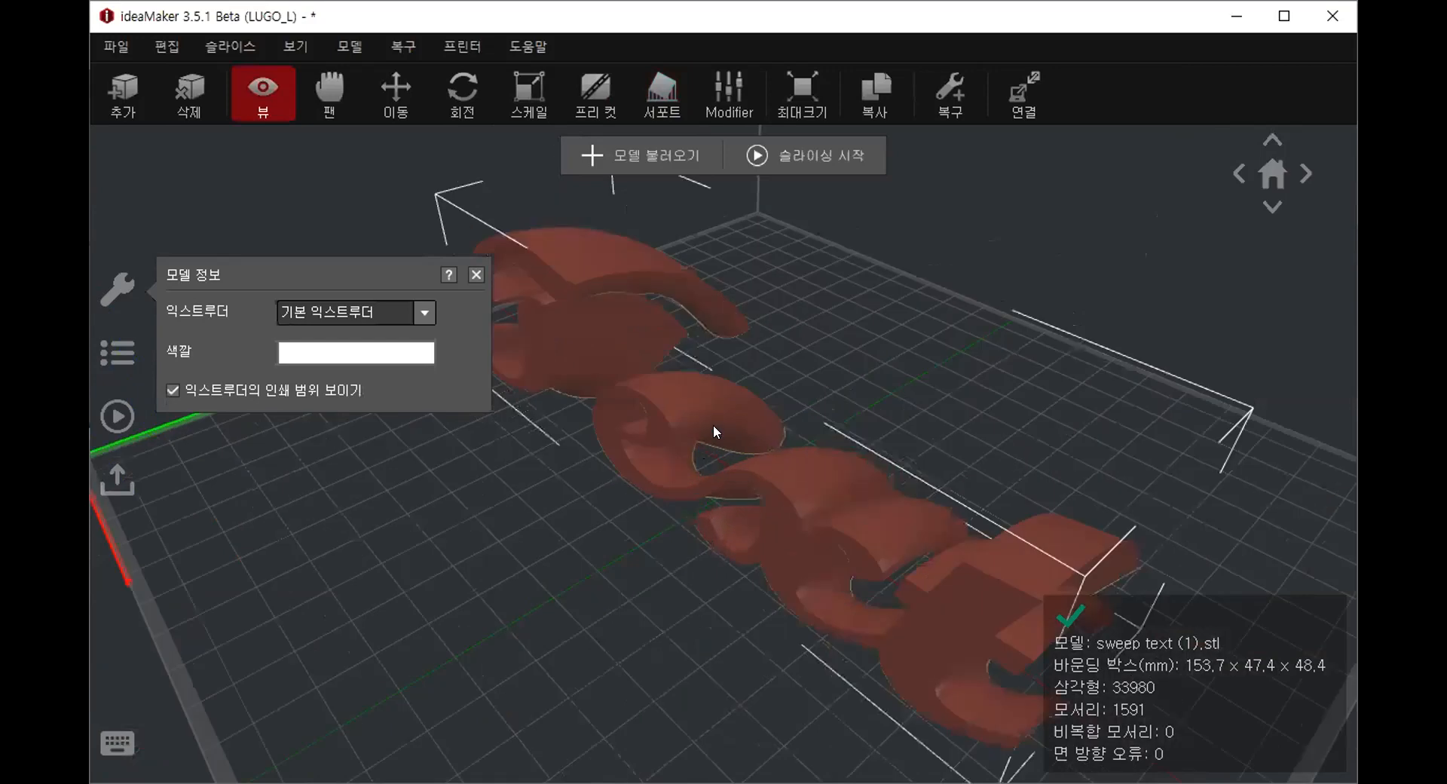
scroll(701, 378, down, 2)
mouse_move(714, 419)
mouse_down()
mouse_move(503, 428)
mouse_move(823, 458)
mouse_move(577, 419)
mouse_move(683, 283)
mouse_move(768, 208)
mouse_move(682, 334)
mouse_move(706, 398)
mouse_up()
scroll(691, 392, down, 5)
scroll(689, 392, down, 2)
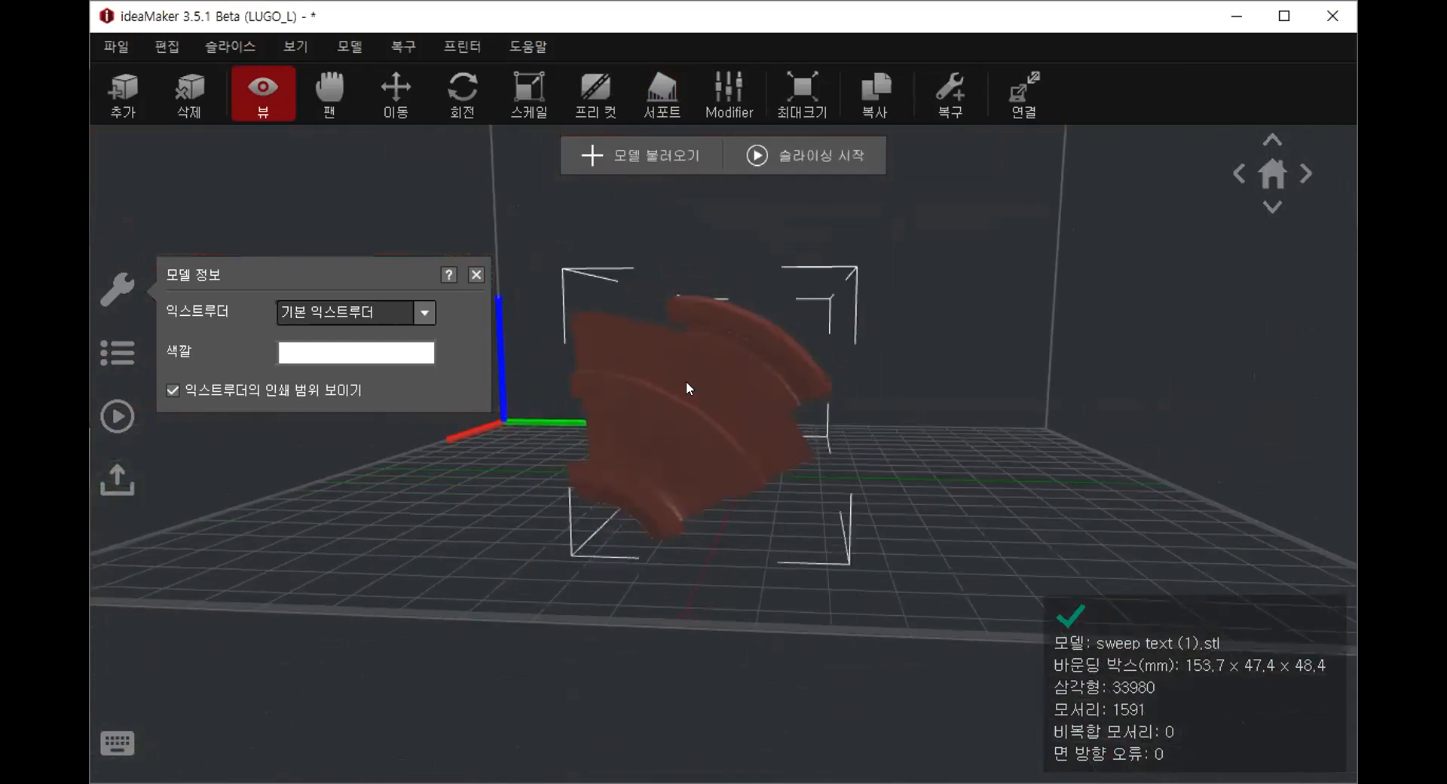
click(464, 94)
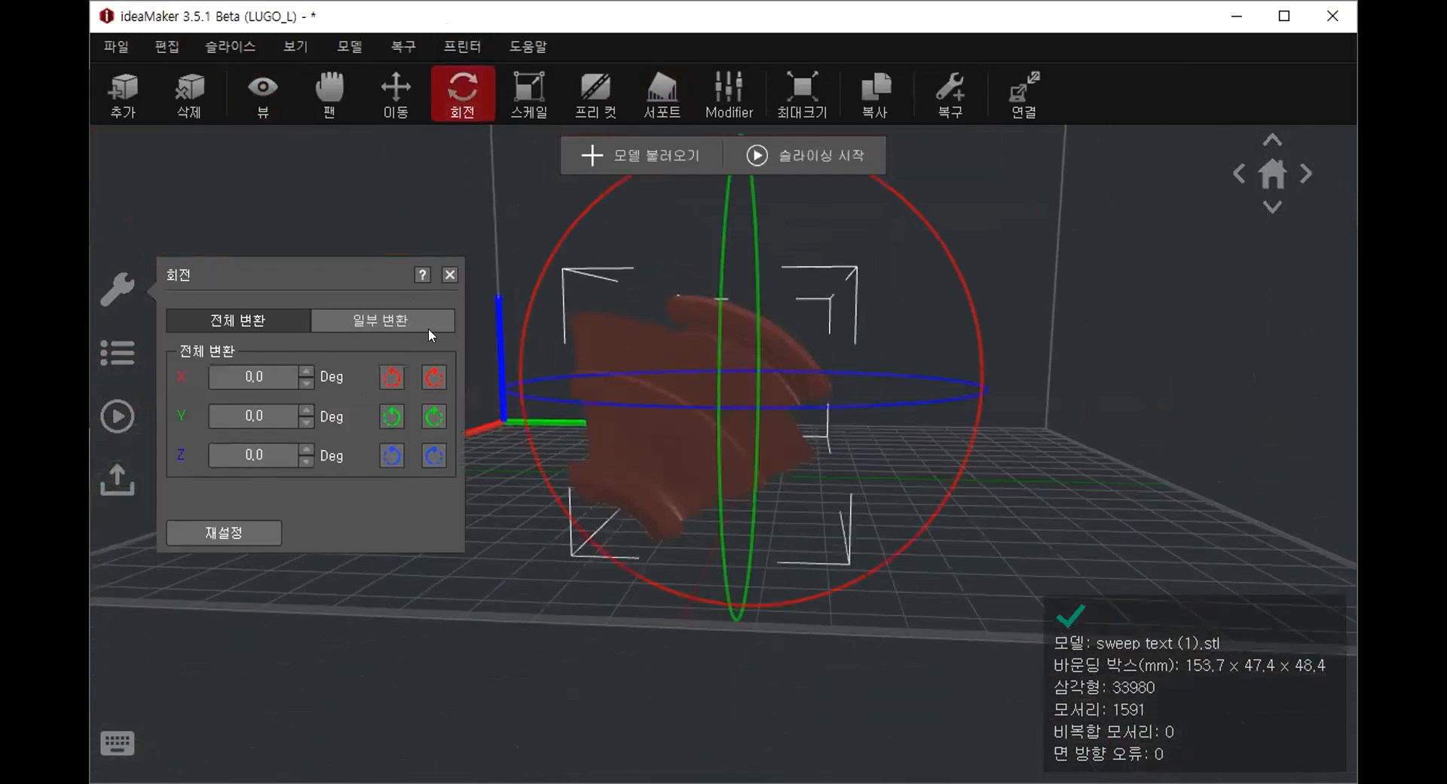
drag(547, 254, 521, 305)
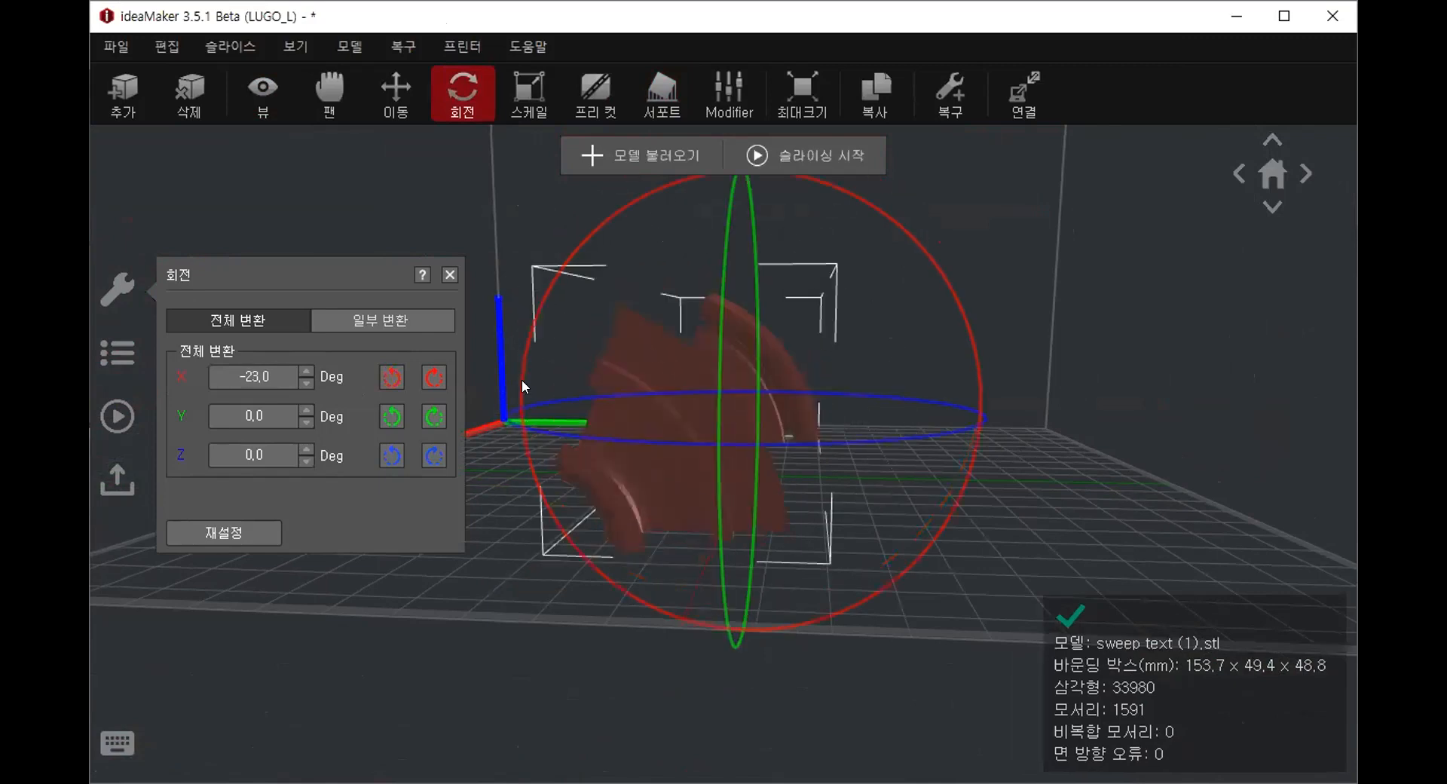
right_drag(585, 408, 626, 356)
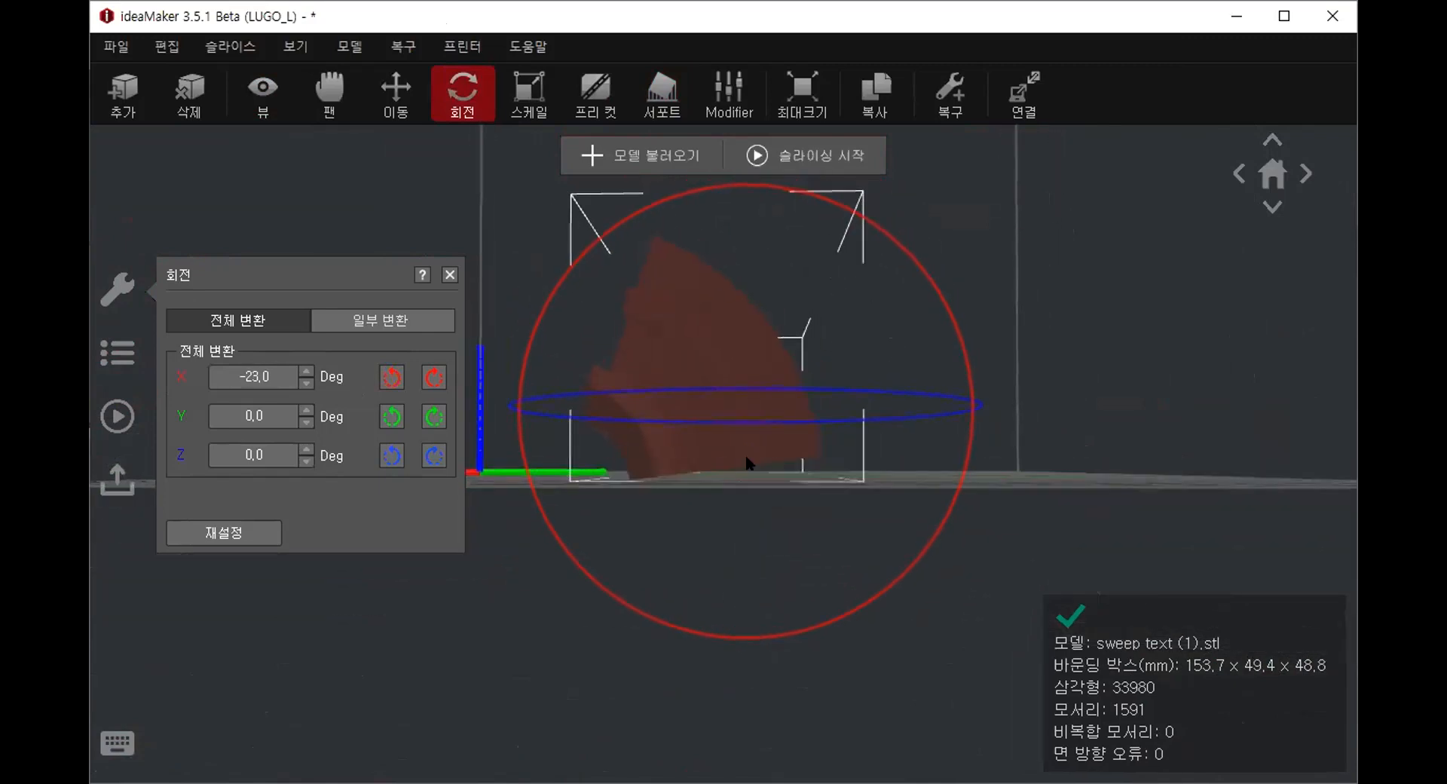
Fine-tune the text's X rotation in single-degree steps until its flat face rests on the build plate, and deselect it.
scroll(738, 455, up, 2)
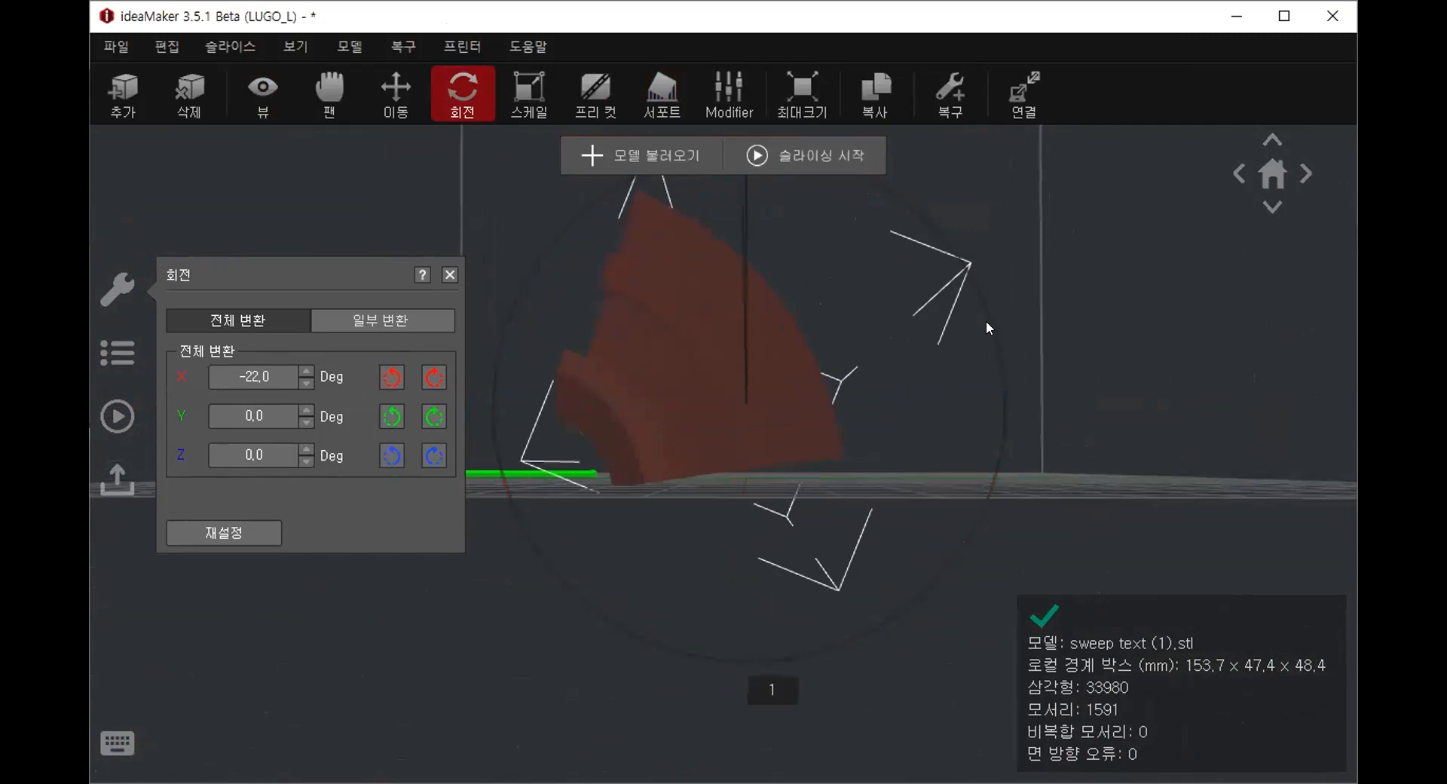
click(307, 381)
click(307, 382)
click(307, 382)
click(308, 382)
click(307, 371)
click(355, 605)
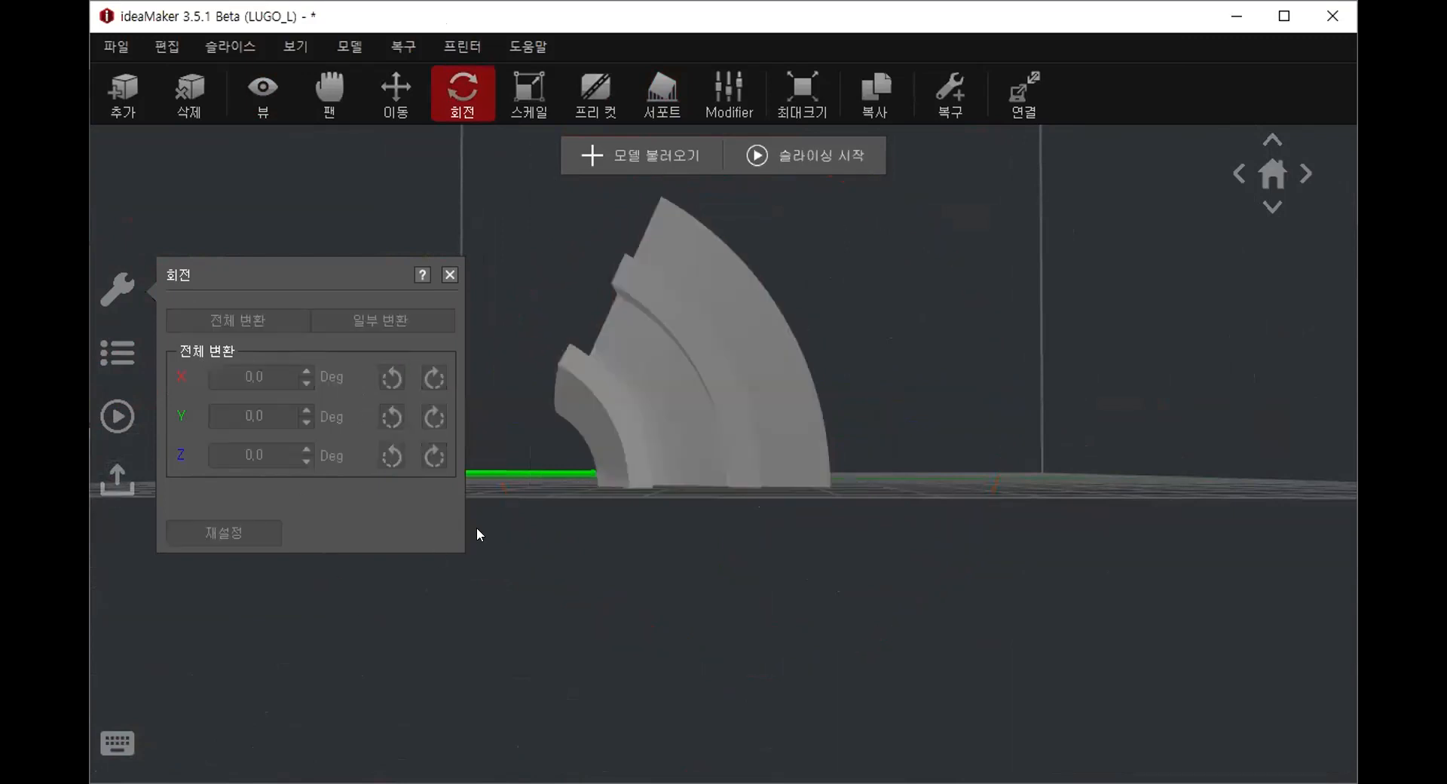
Move the swept text to the centre of the build plate and slice it.
click(673, 409)
click(409, 103)
click(393, 507)
drag(888, 603, 688, 556)
click(802, 170)
click(1053, 722)
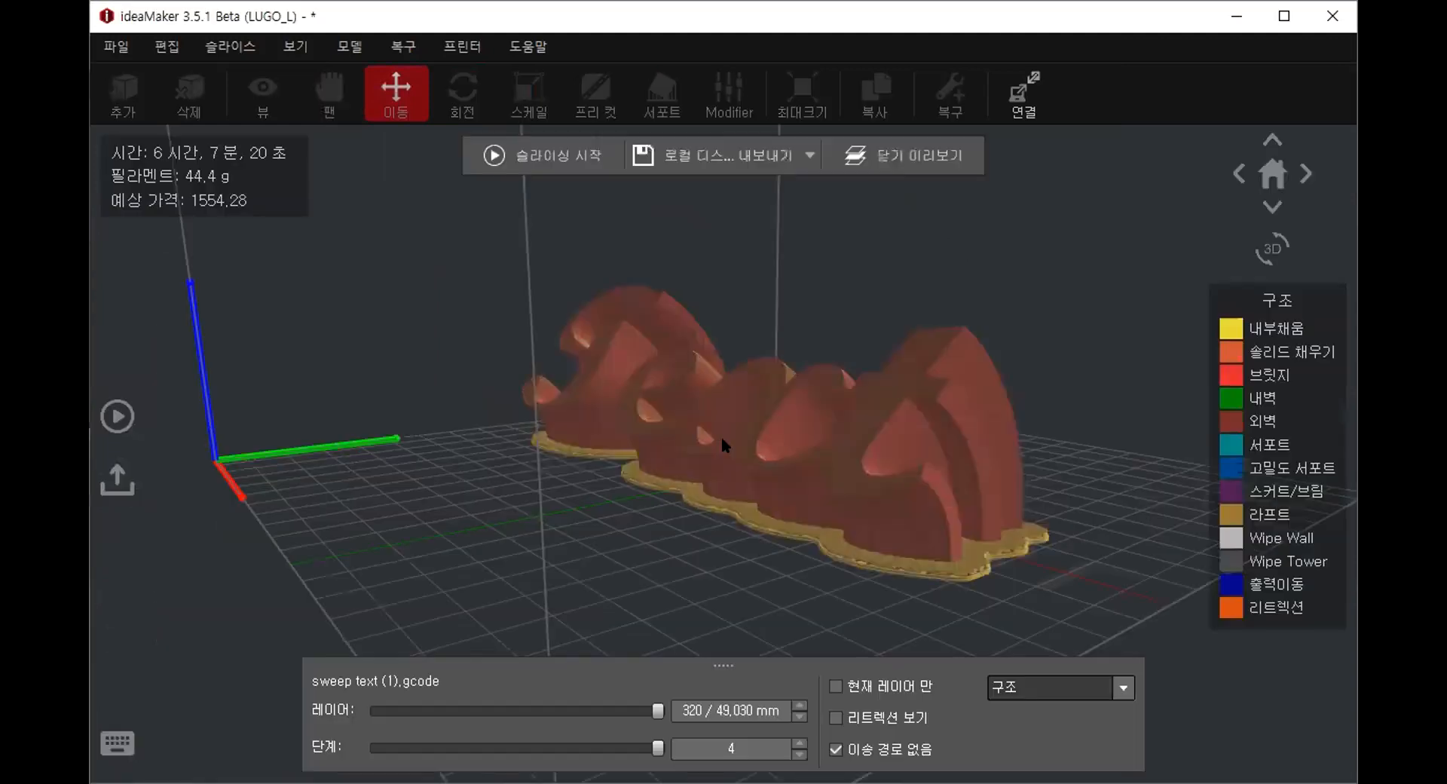
Examine the sliced preview of the swept text and its raft from the side, back and above, including close up.
scroll(707, 415, up, 5)
right_drag(924, 364, 496, 373)
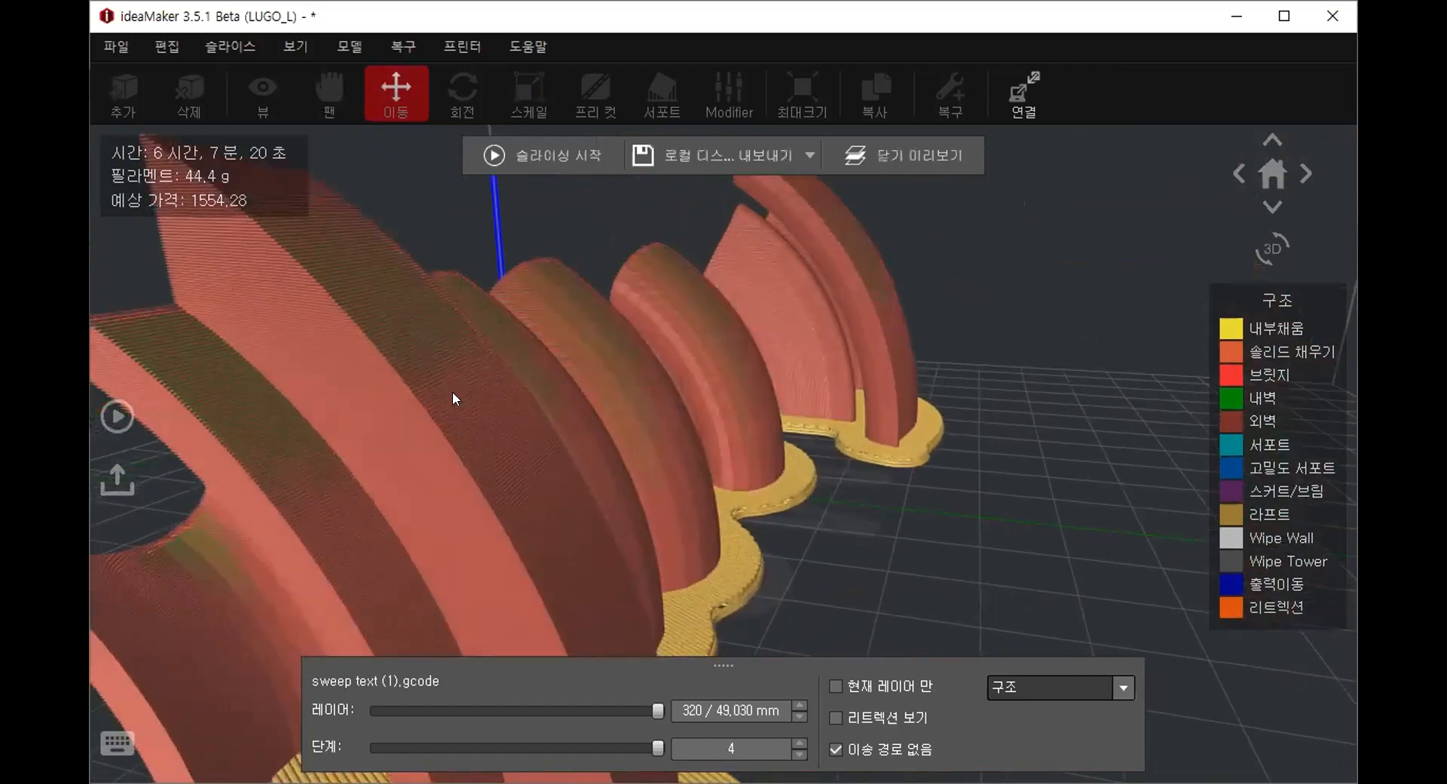
scroll(583, 473, down, 5)
right_drag(611, 476, 936, 178)
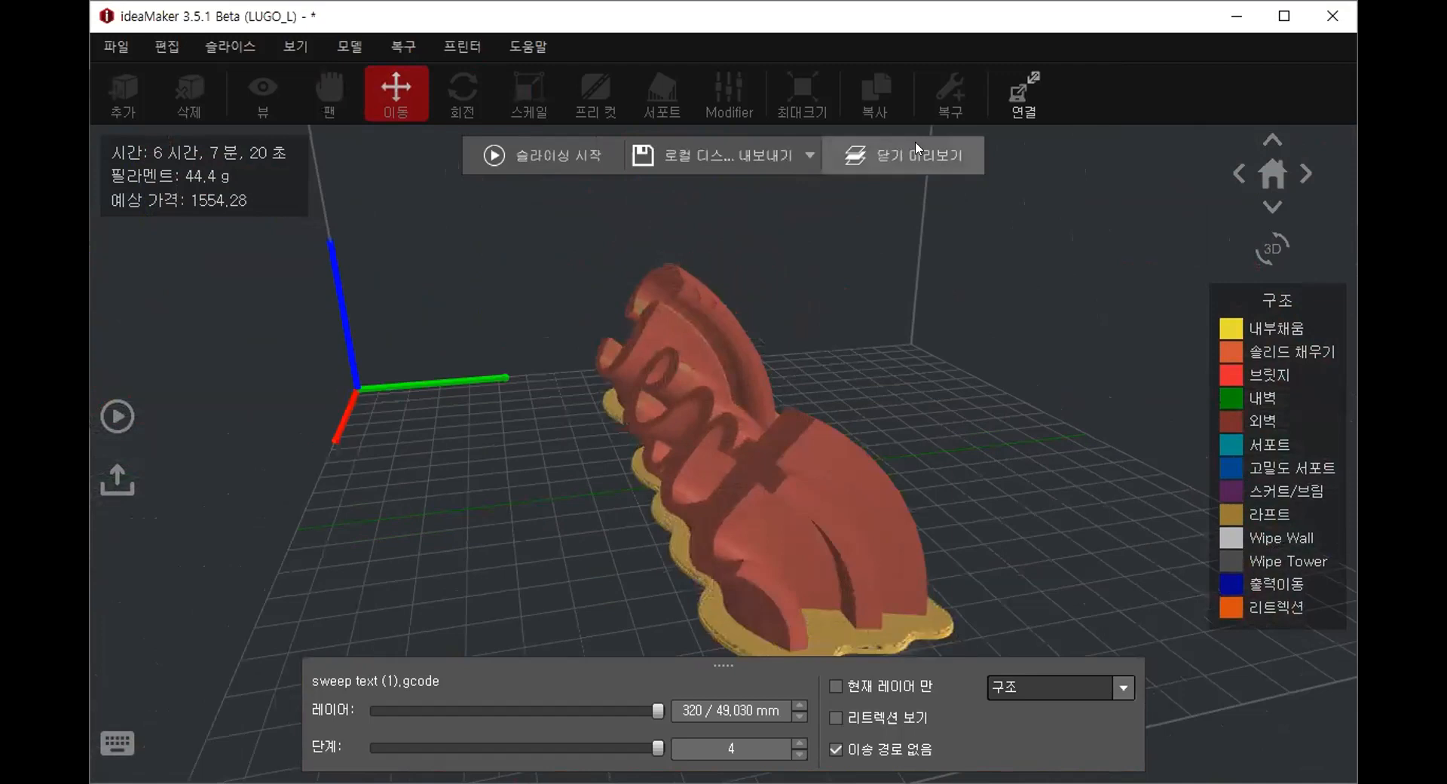
right_drag(1022, 279, 630, 396)
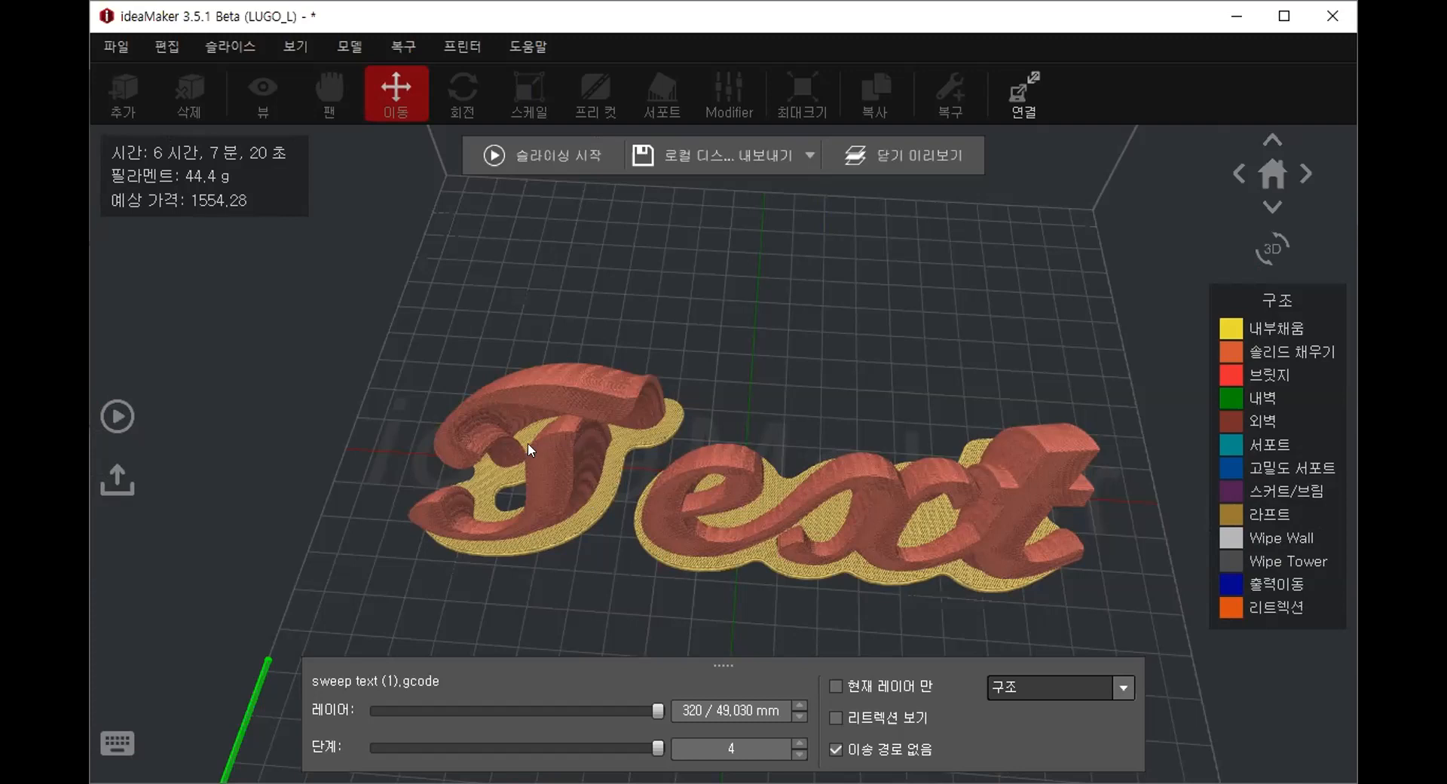
scroll(535, 435, up, 5)
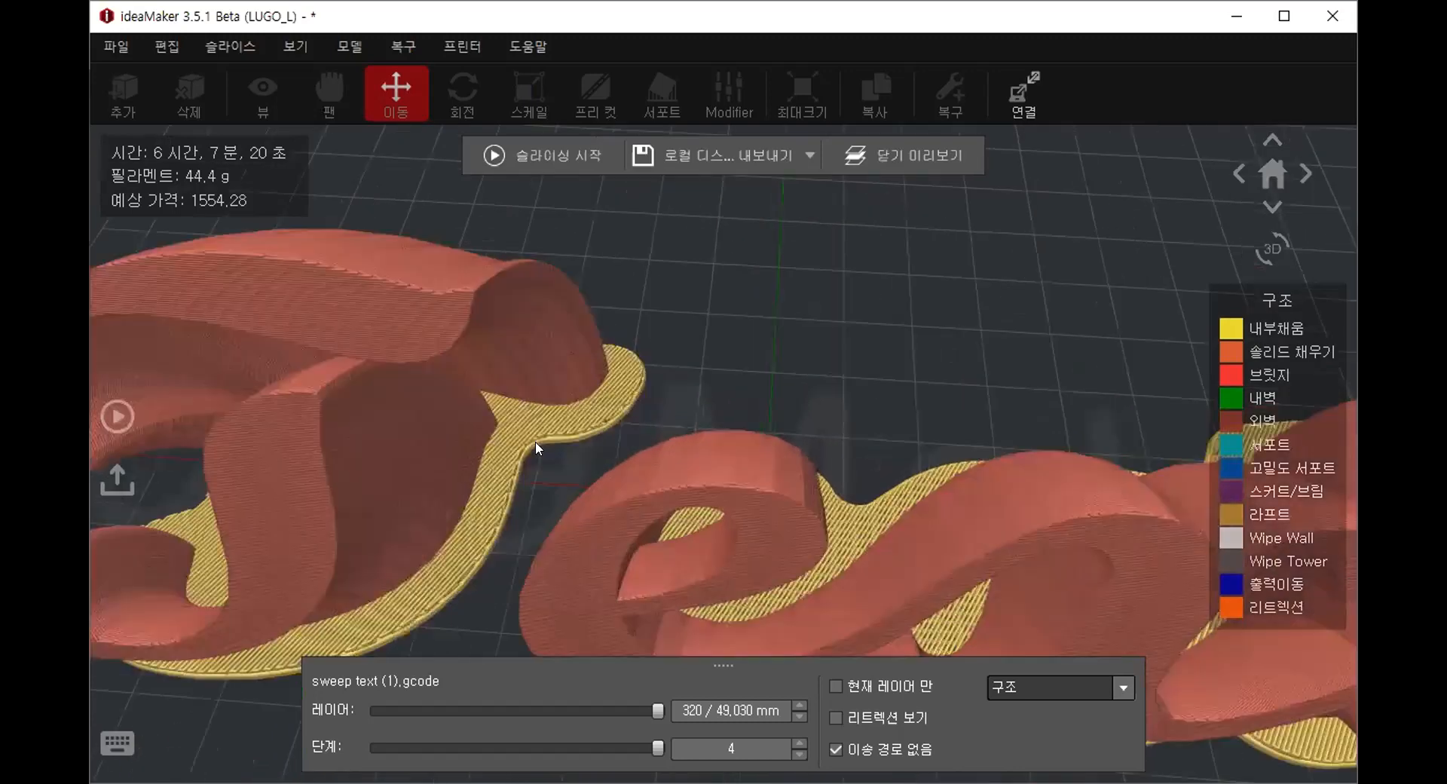
scroll(571, 415, down, 5)
drag(569, 405, 681, 292)
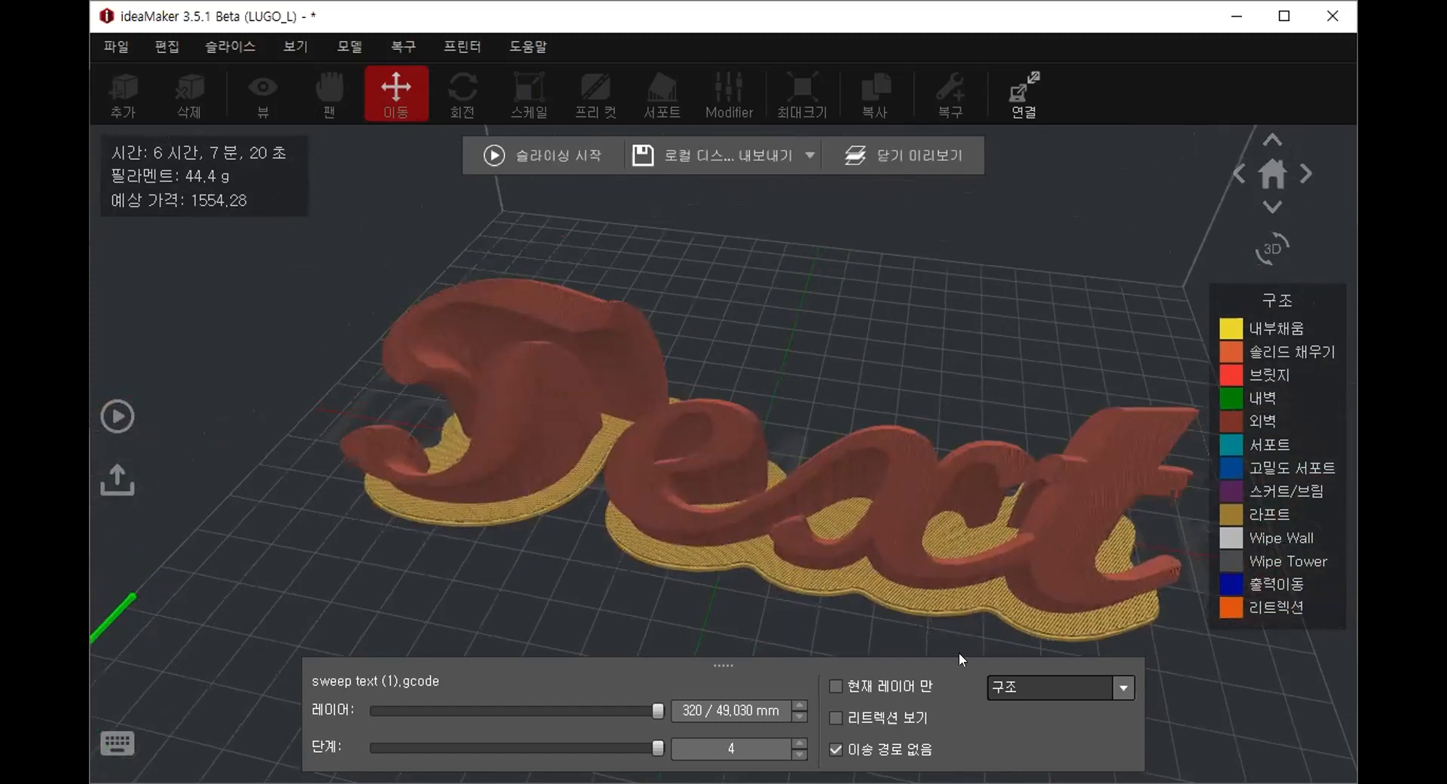
scroll(587, 381, down, 5)
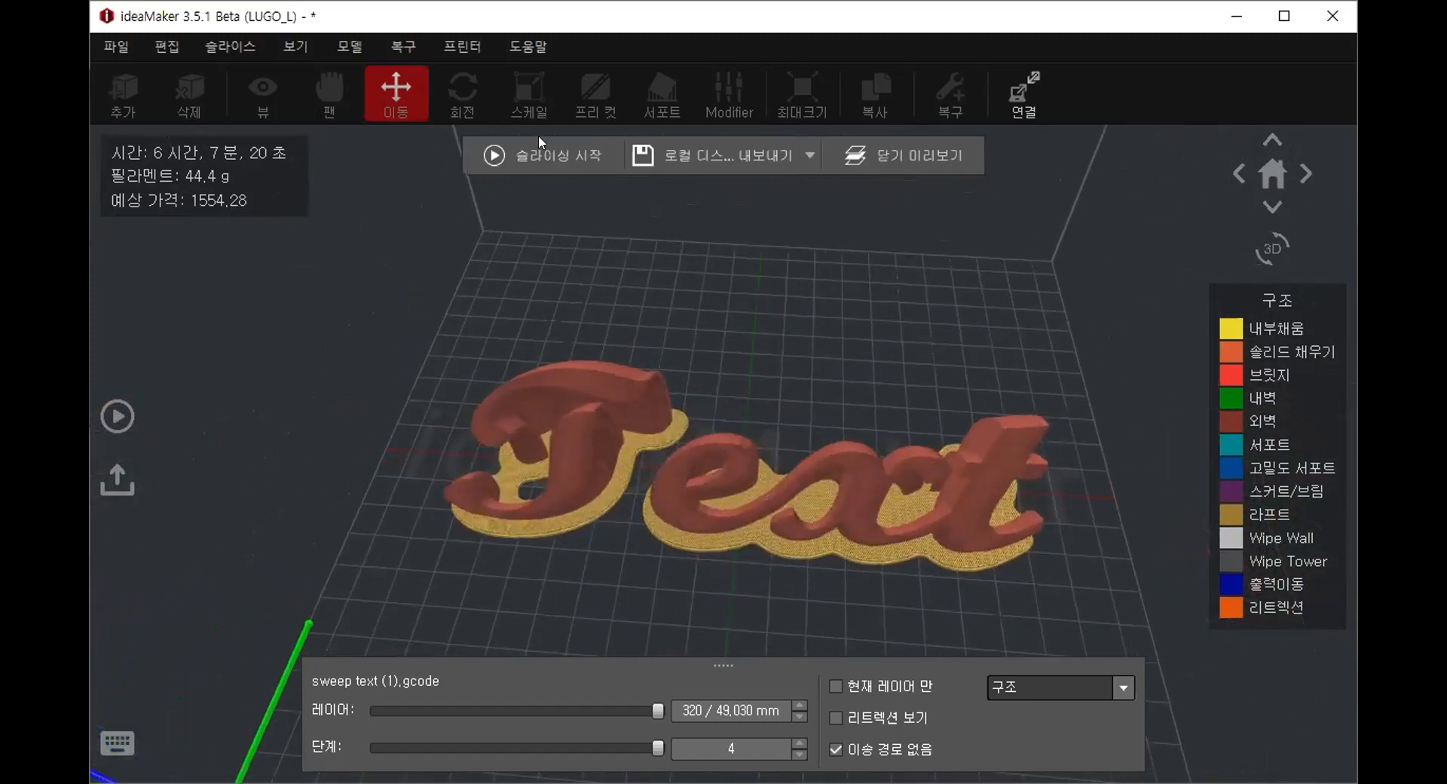
click(564, 156)
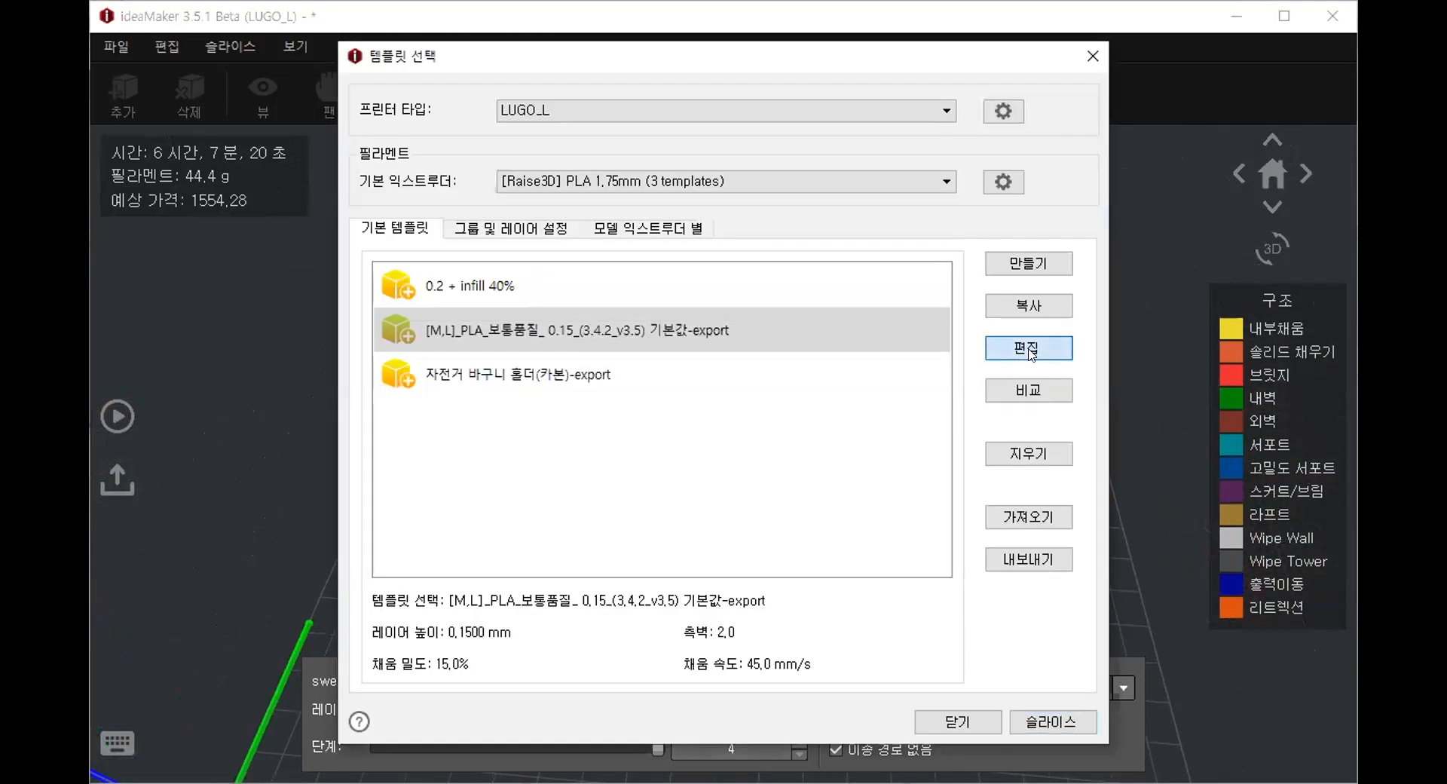
click(1028, 349)
drag(597, 418, 416, 416)
text(100)
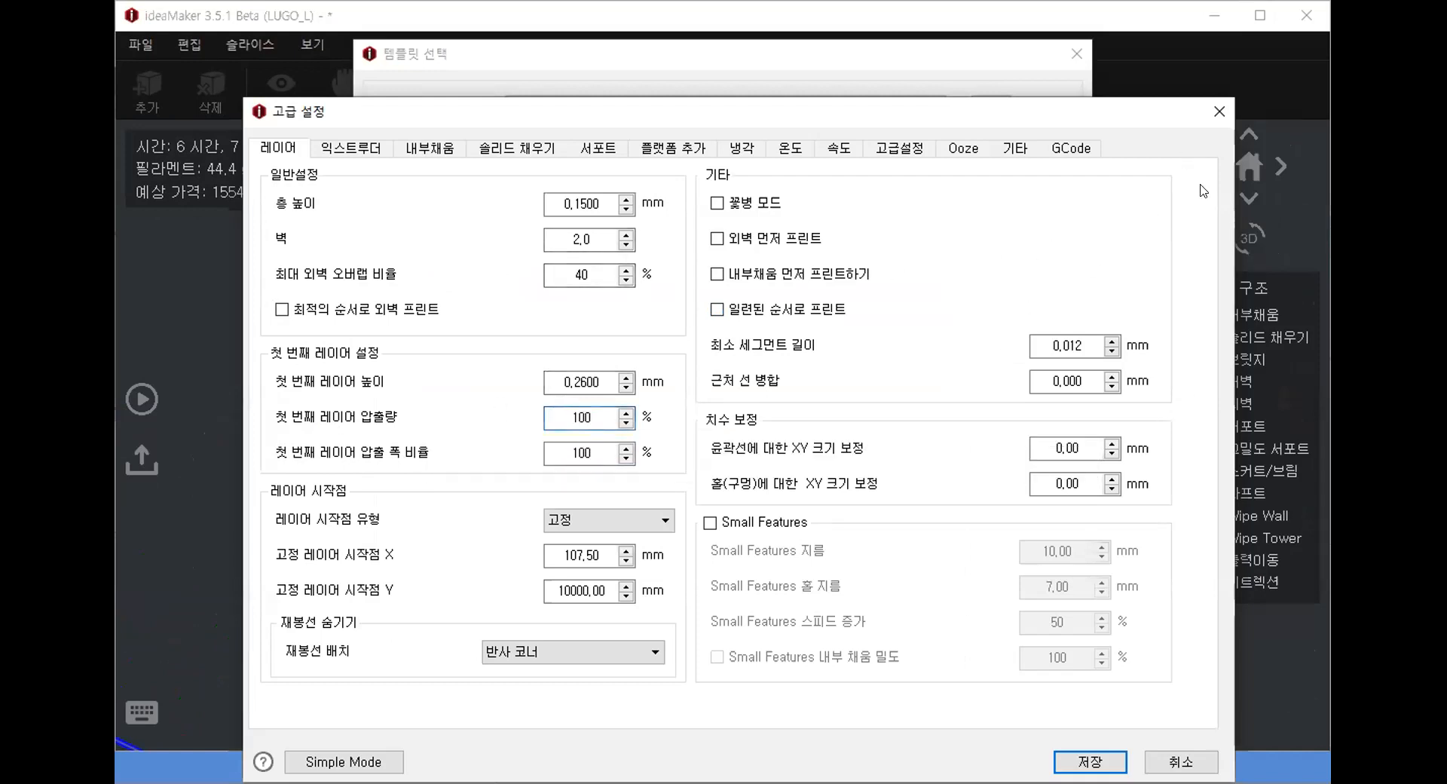
click(1181, 761)
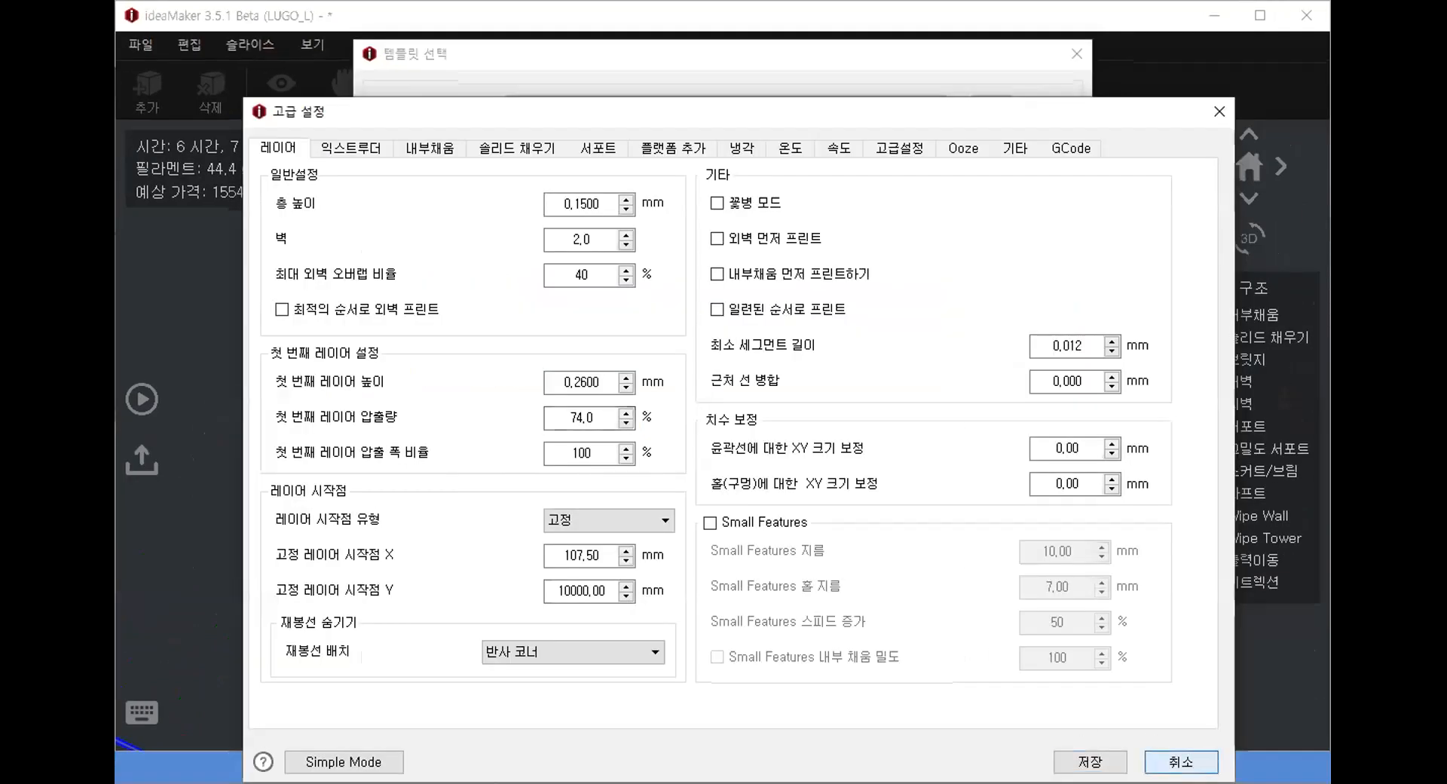
click(1181, 761)
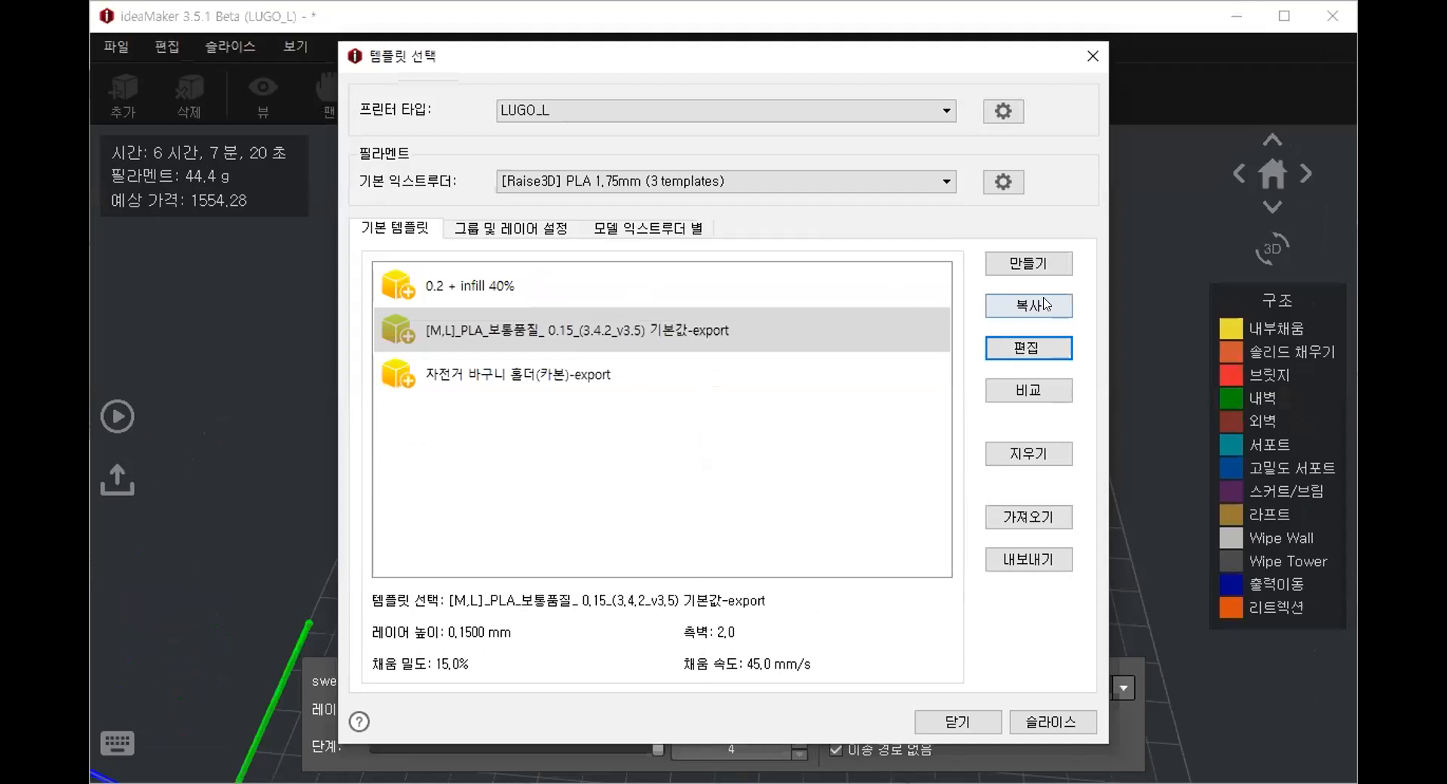
Copy the [M,L]_PLA_보통품질_ 0.15 template as "name plate sample" and set the copy's first-layer flow rate to 100%.
click(1042, 302)
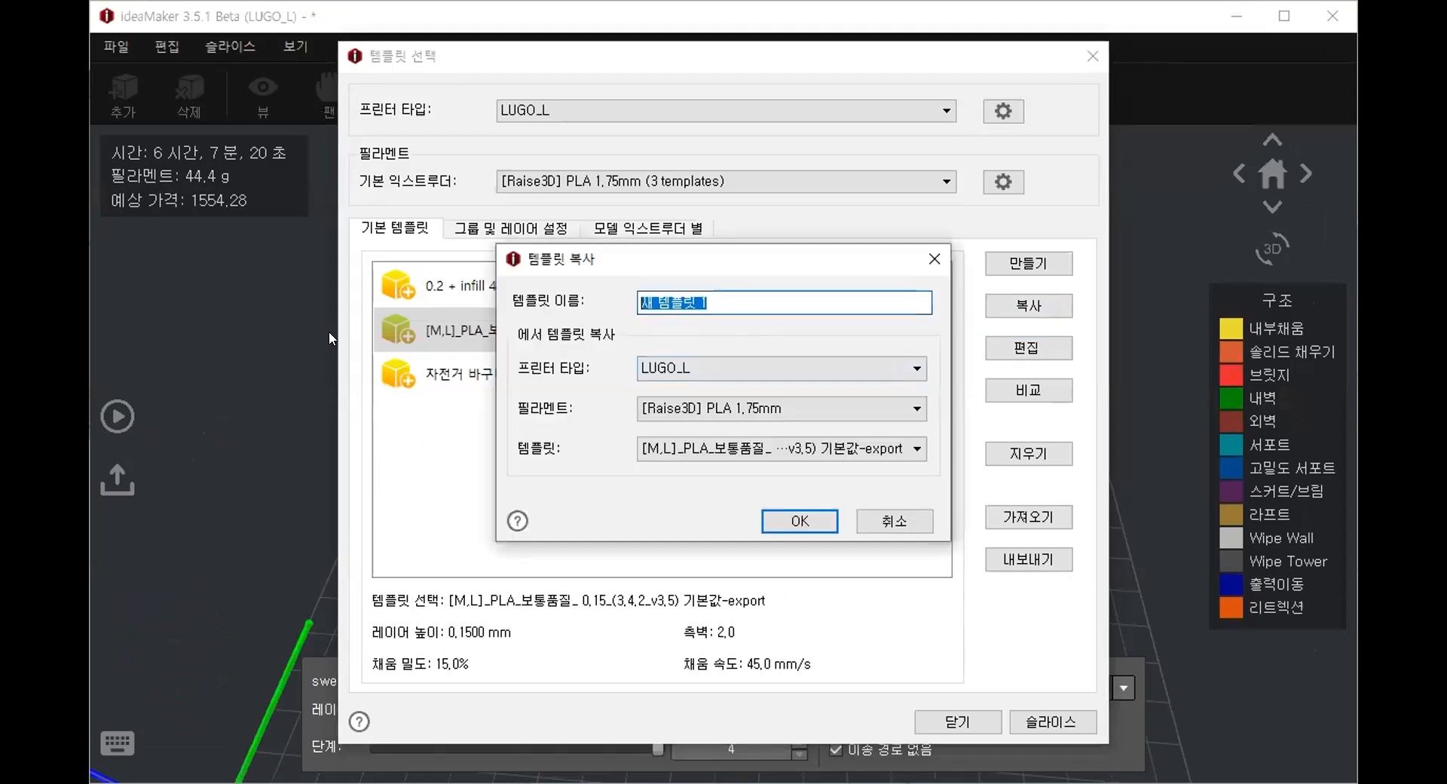
text(ㄱ)
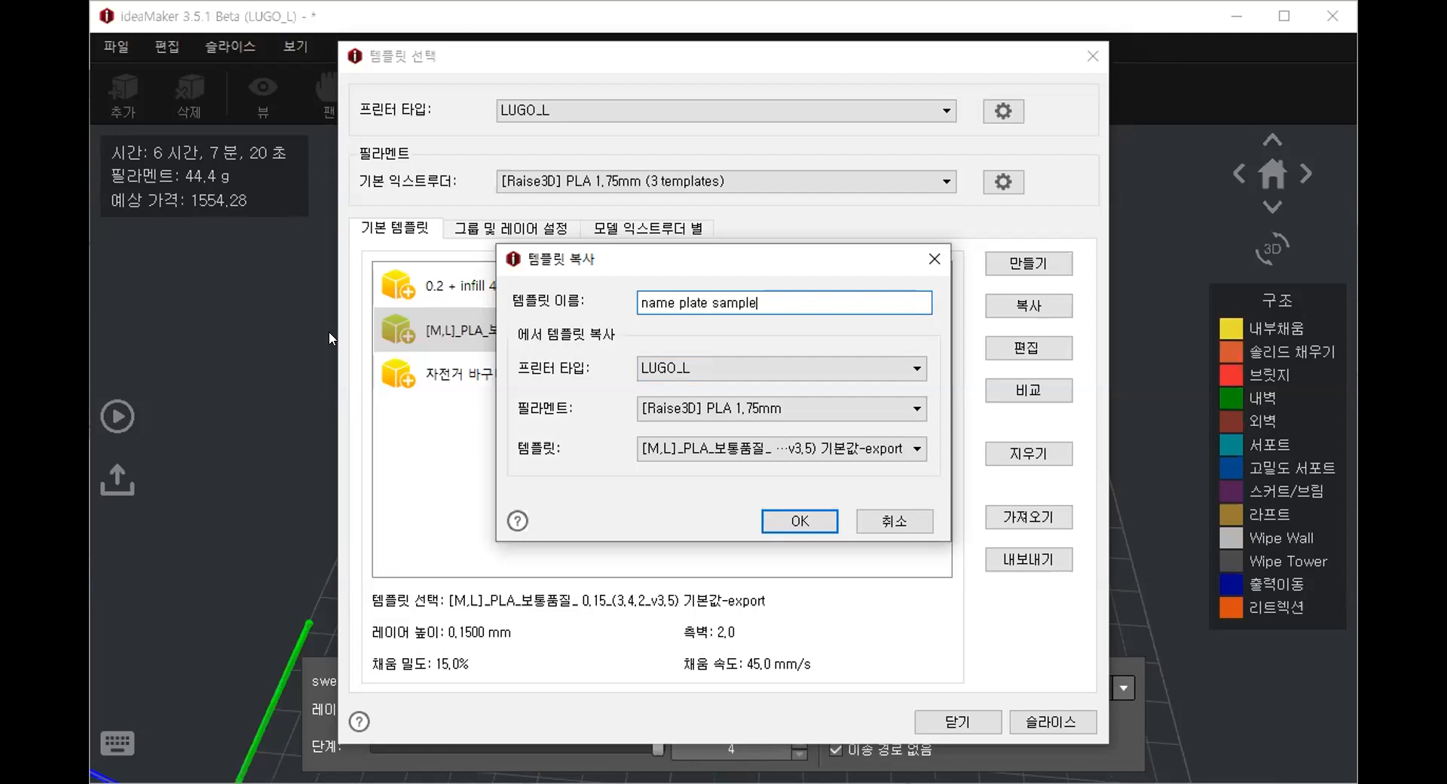
key(Return)
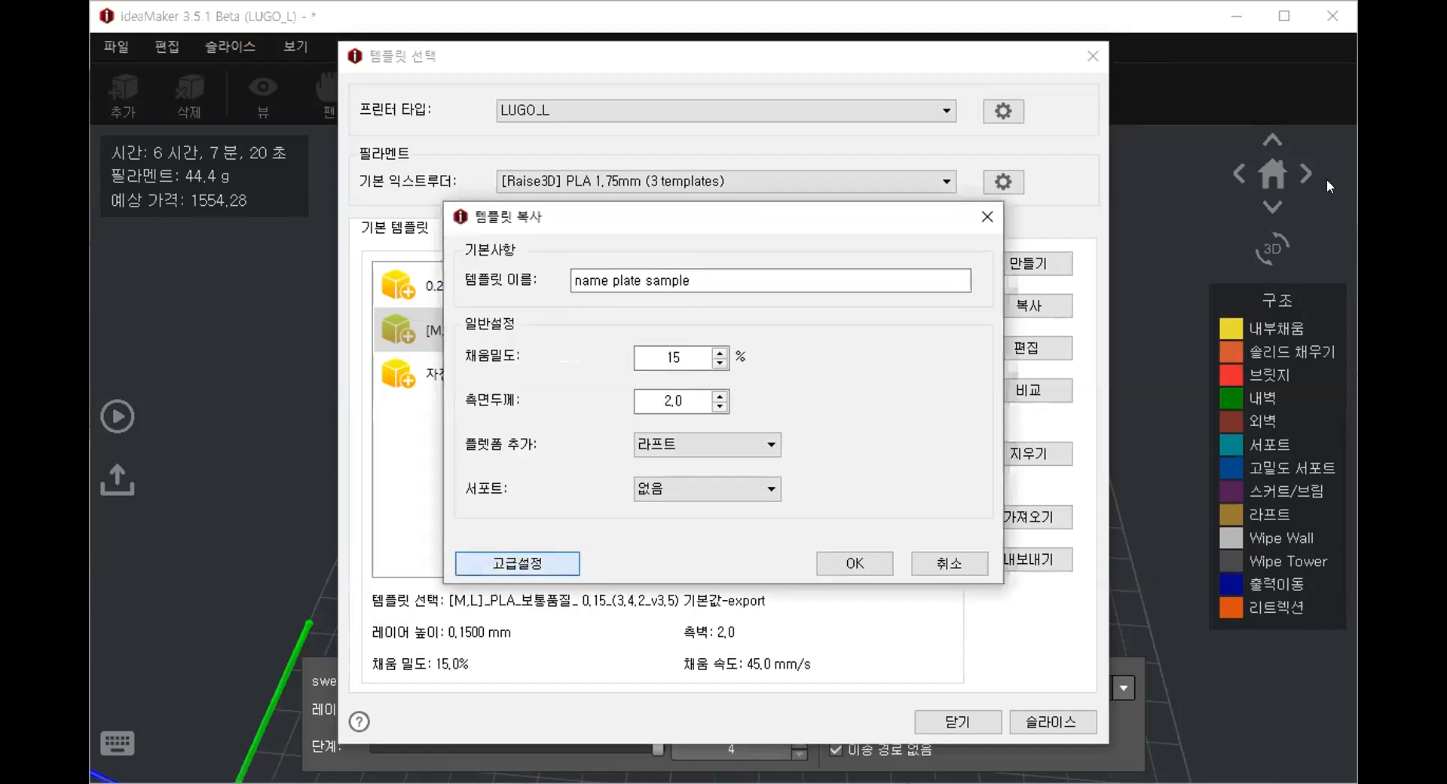
click(517, 563)
drag(598, 416, 437, 413)
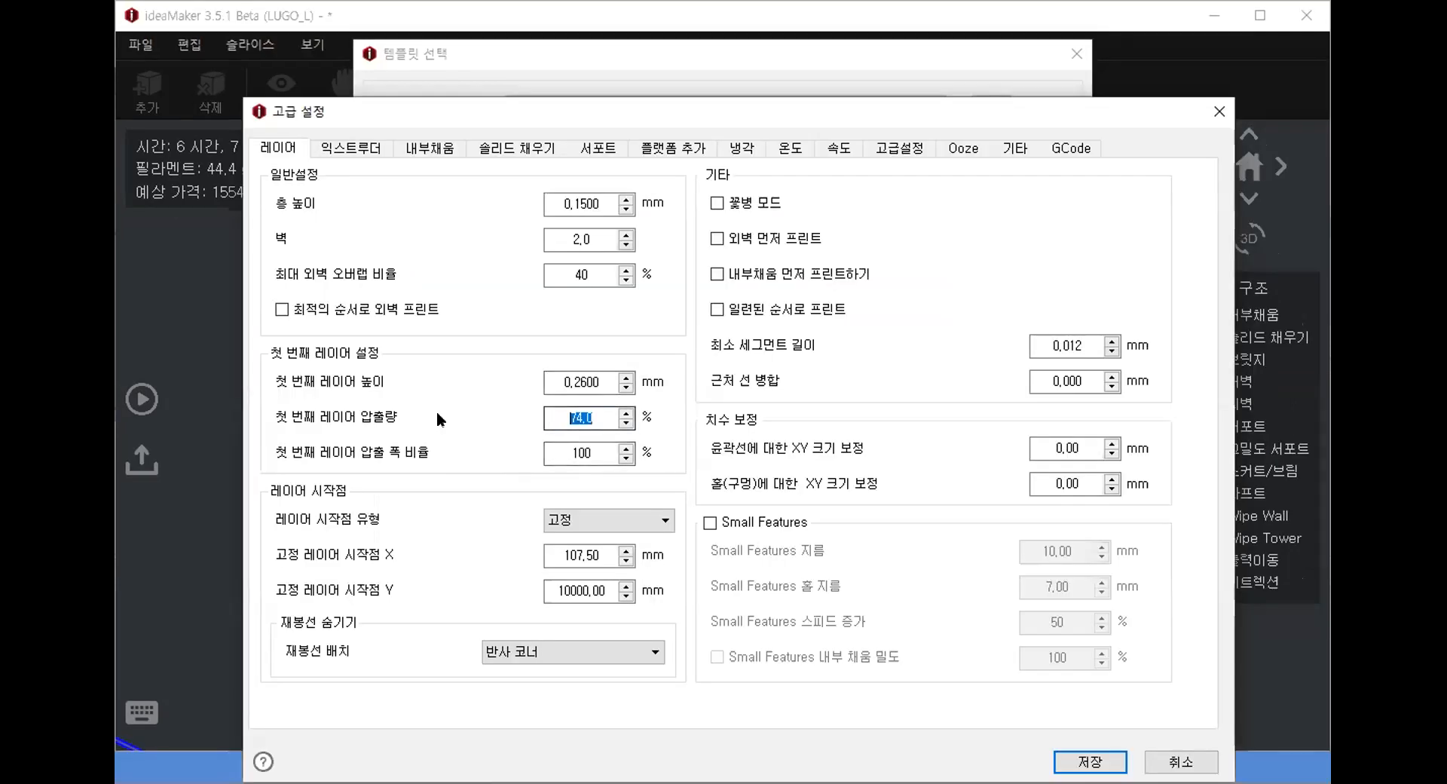
text(100)
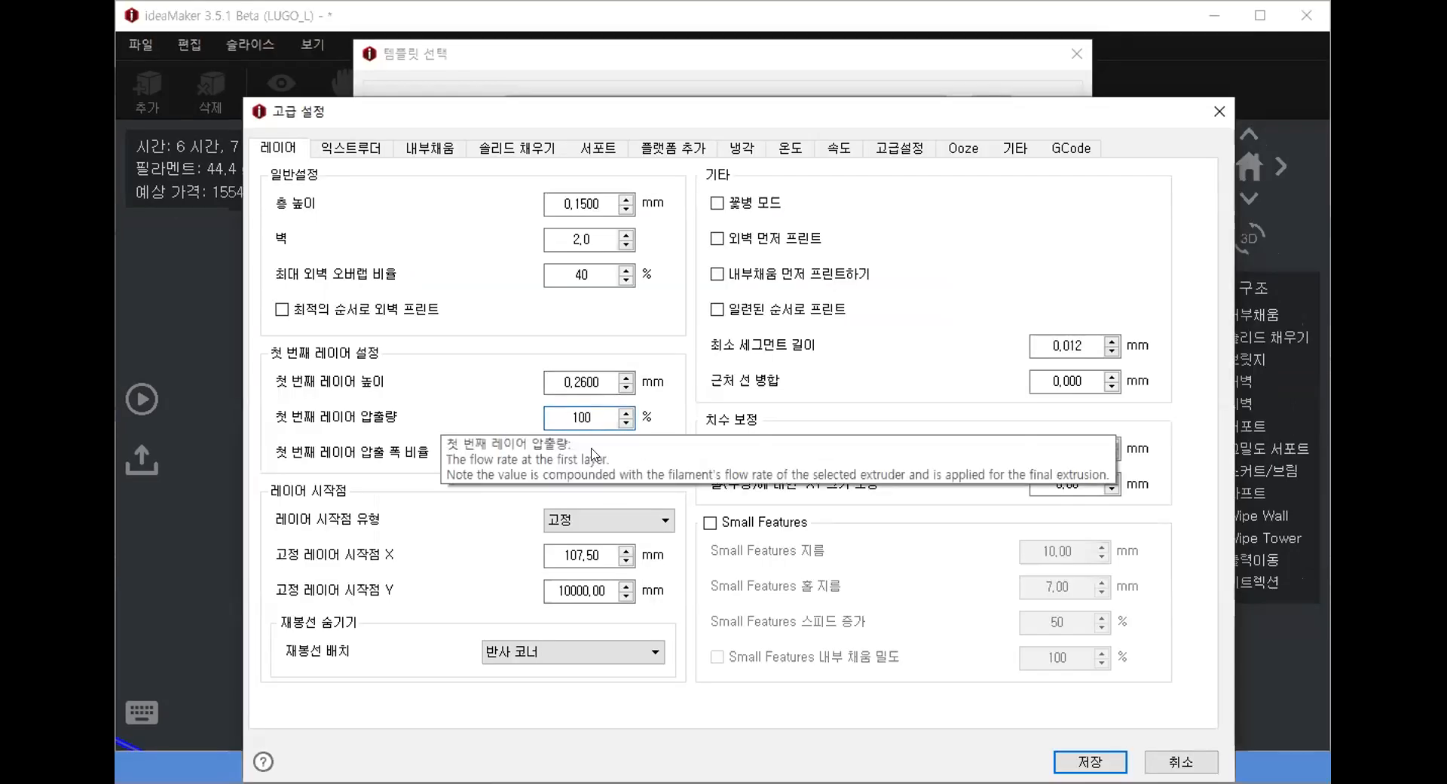
Set the gap between model and raft to 0 mm, disable keeping holes in the raft, and save the template settings.
click(691, 153)
click(591, 315)
drag(590, 316, 556, 316)
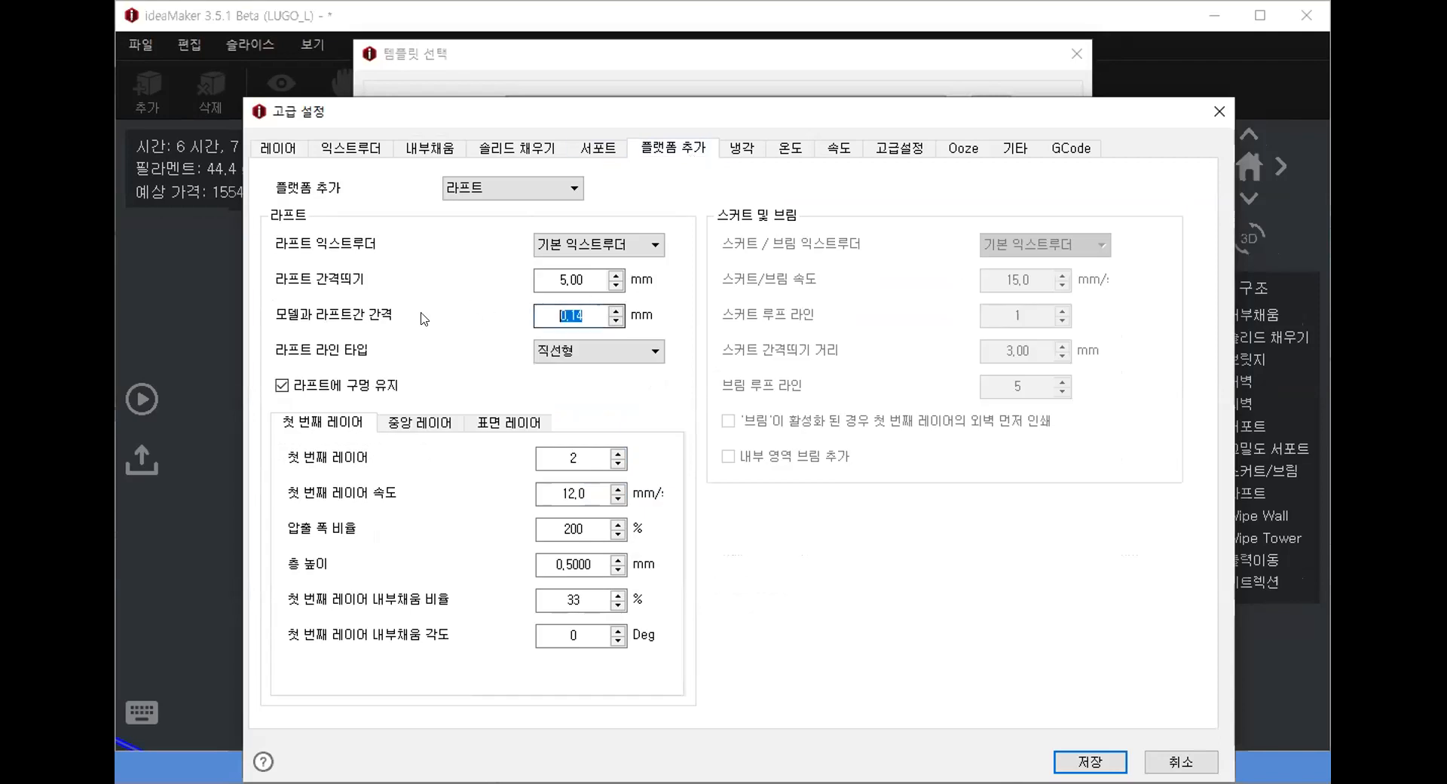
text(0)
click(282, 385)
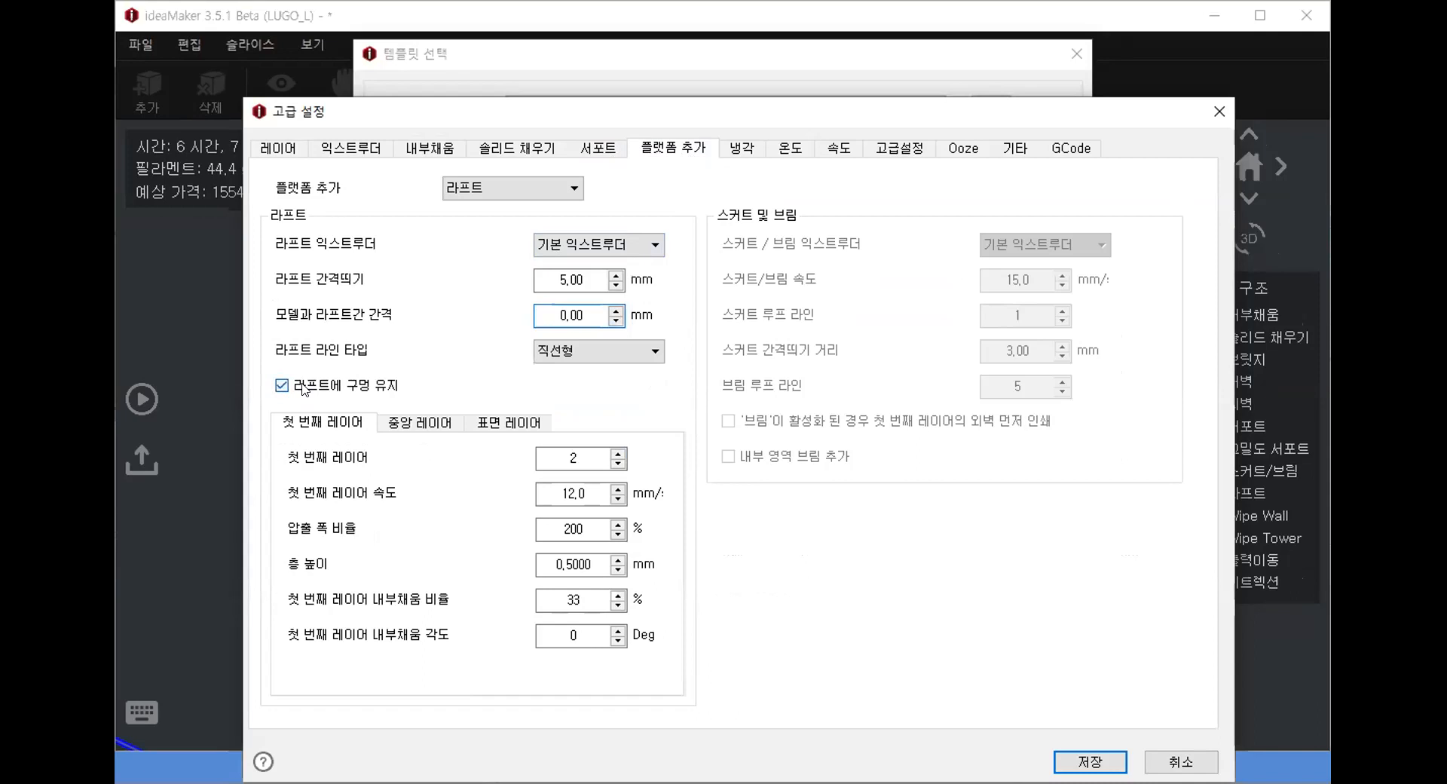
click(1093, 760)
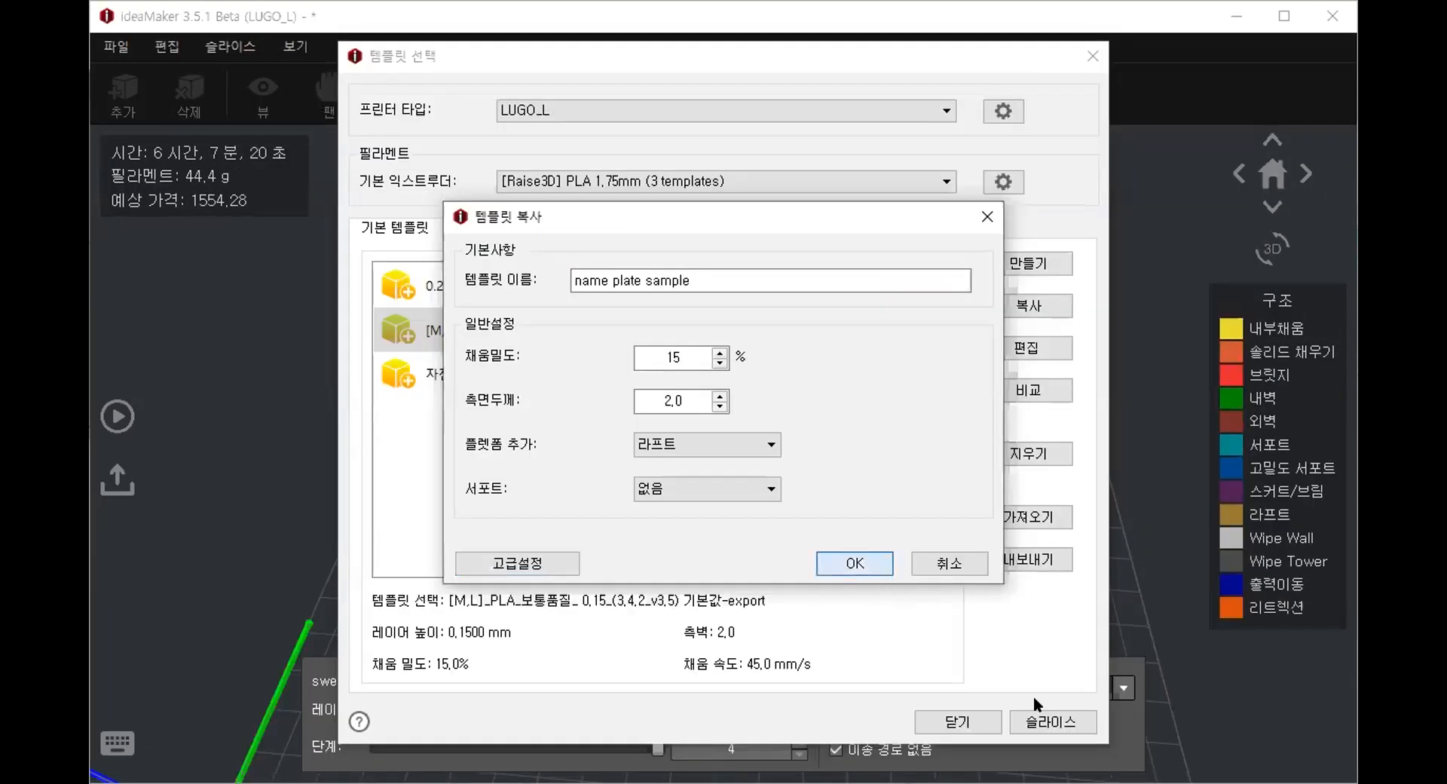
Slice the text with the name plate sample template and inspect the raft in the preview.
click(1052, 721)
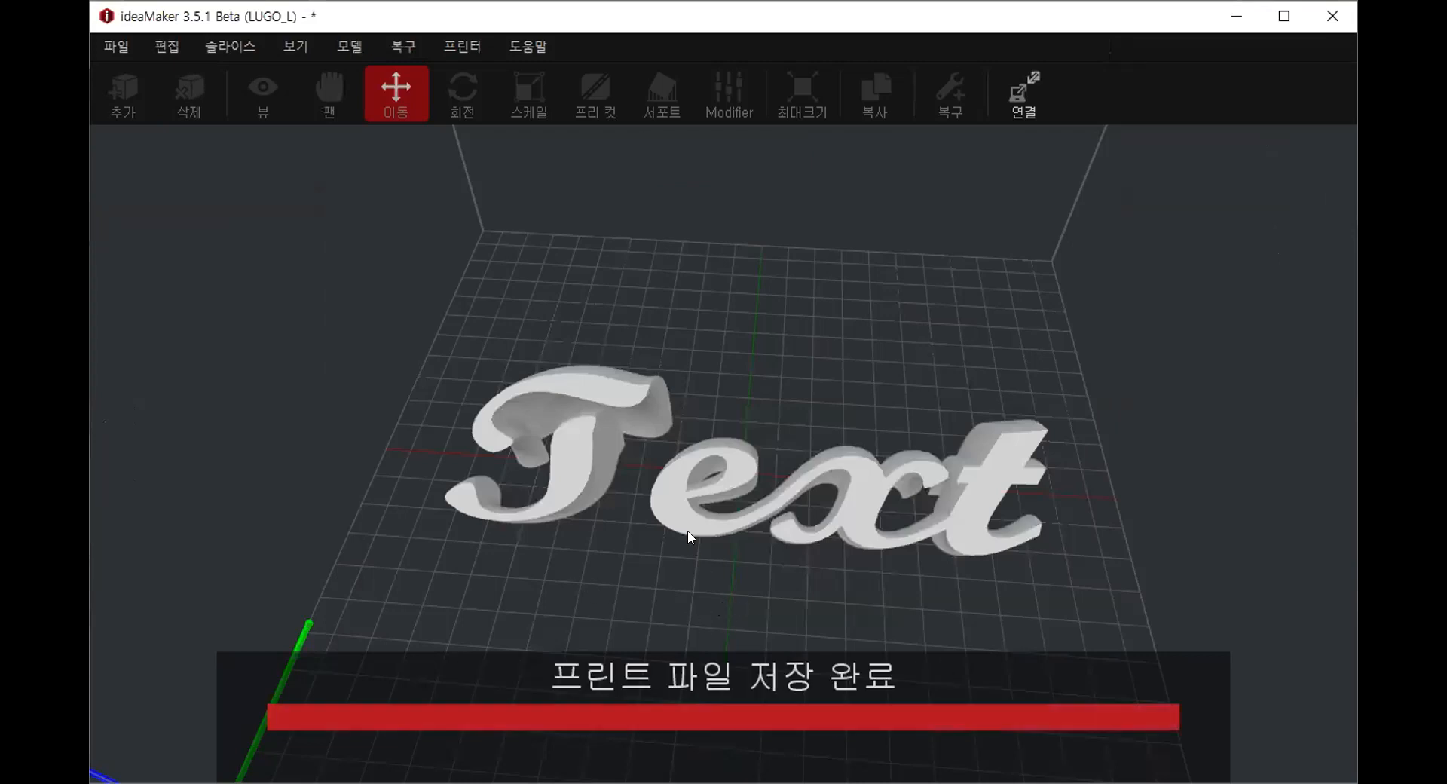
click(544, 520)
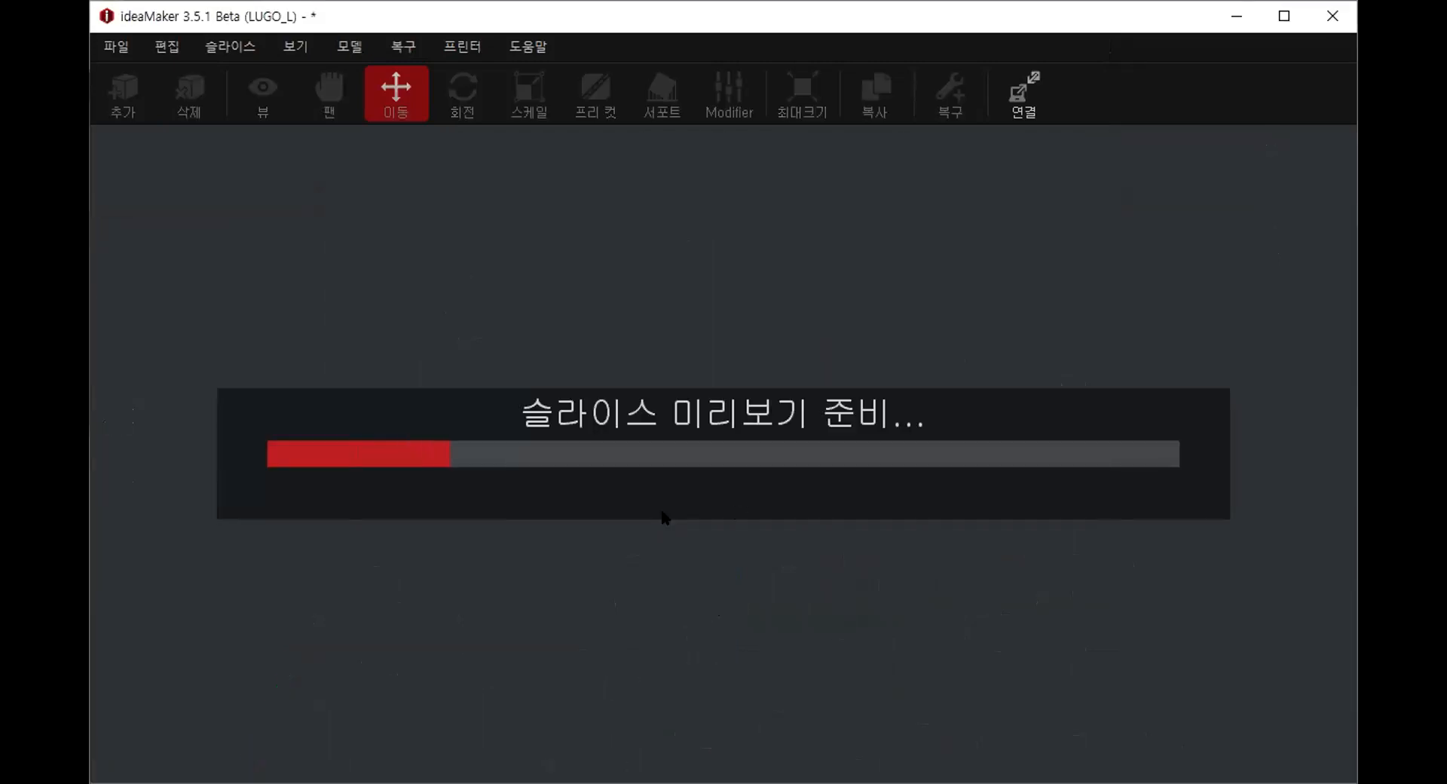
scroll(556, 482, up, 5)
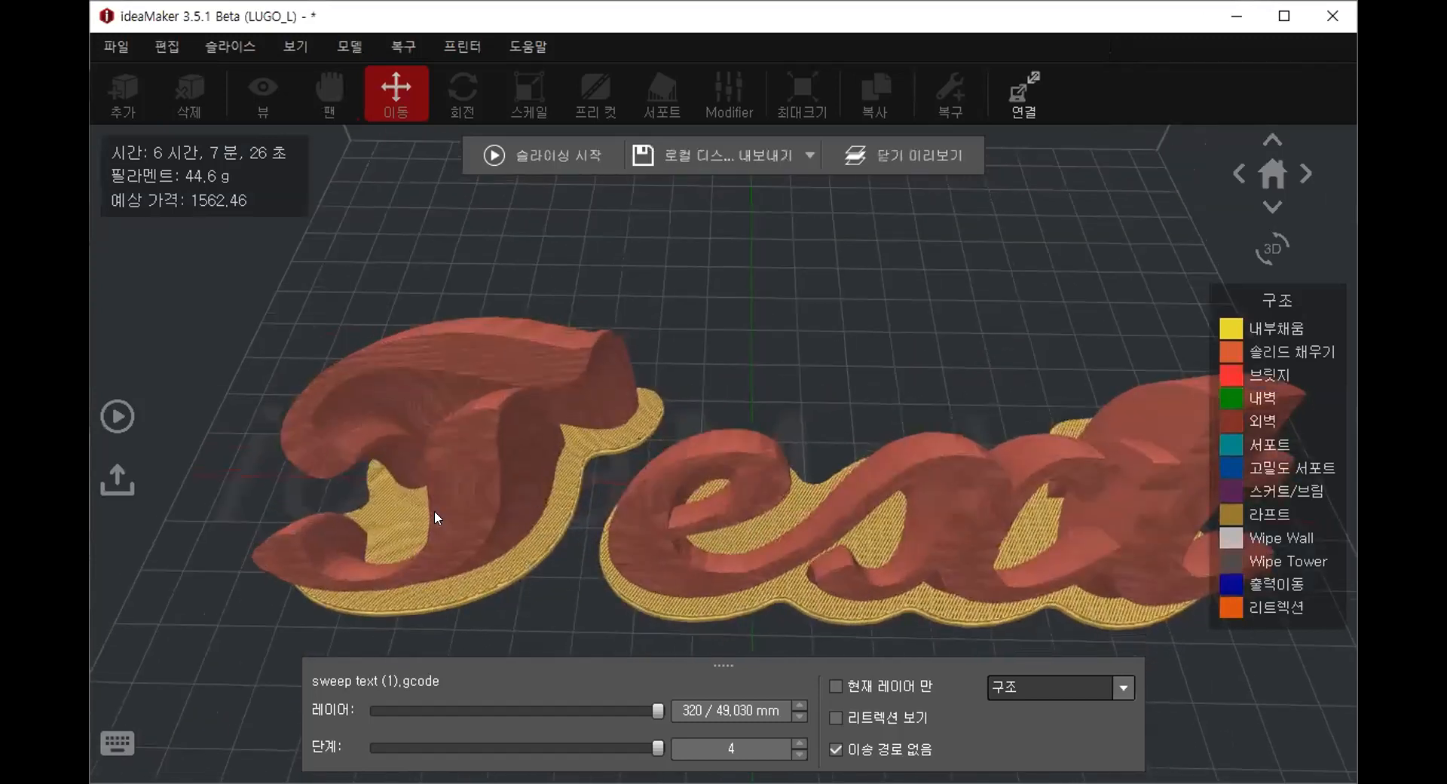
right_drag(684, 559, 599, 449)
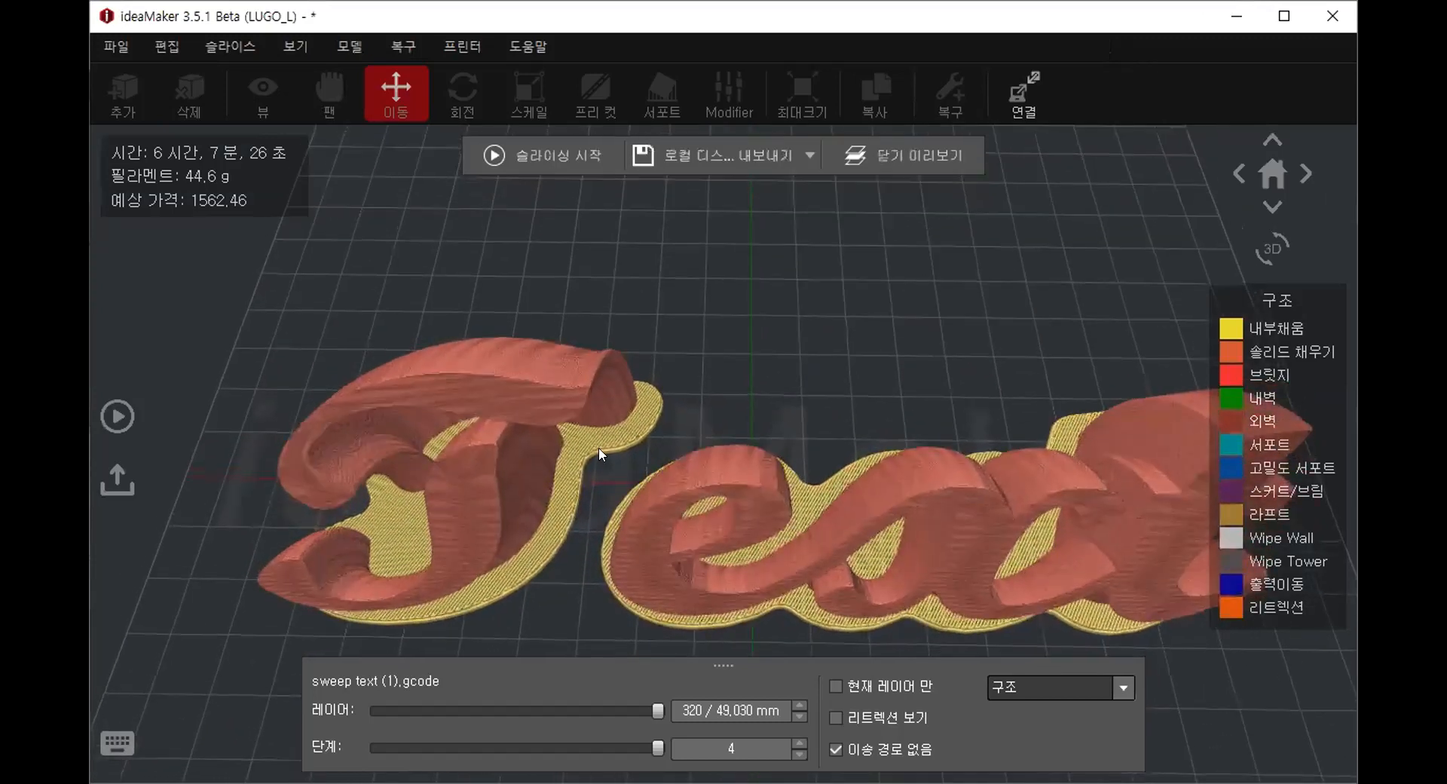
scroll(582, 495, down, 3)
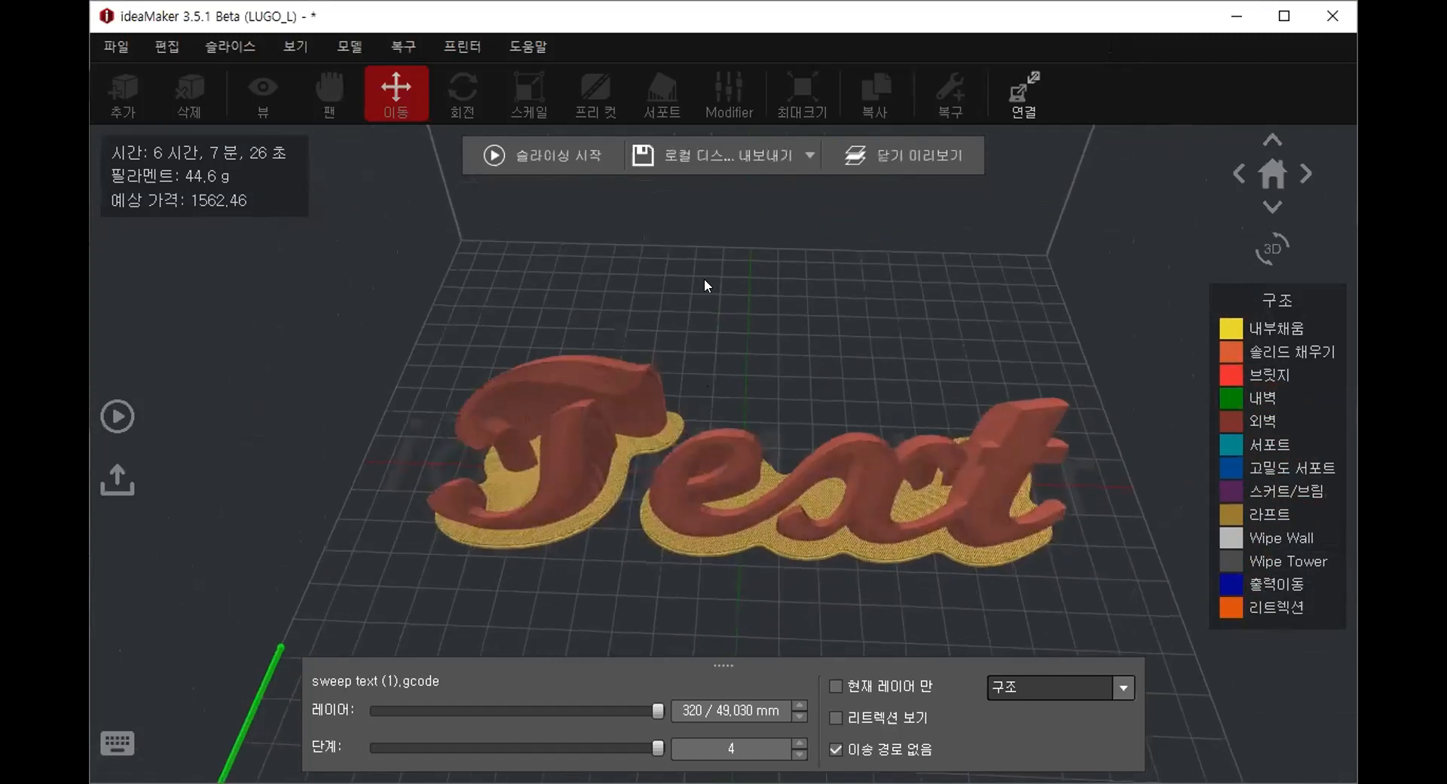
Edit the name plate sample template to set the raft offset to 20 mm, and save it.
click(583, 152)
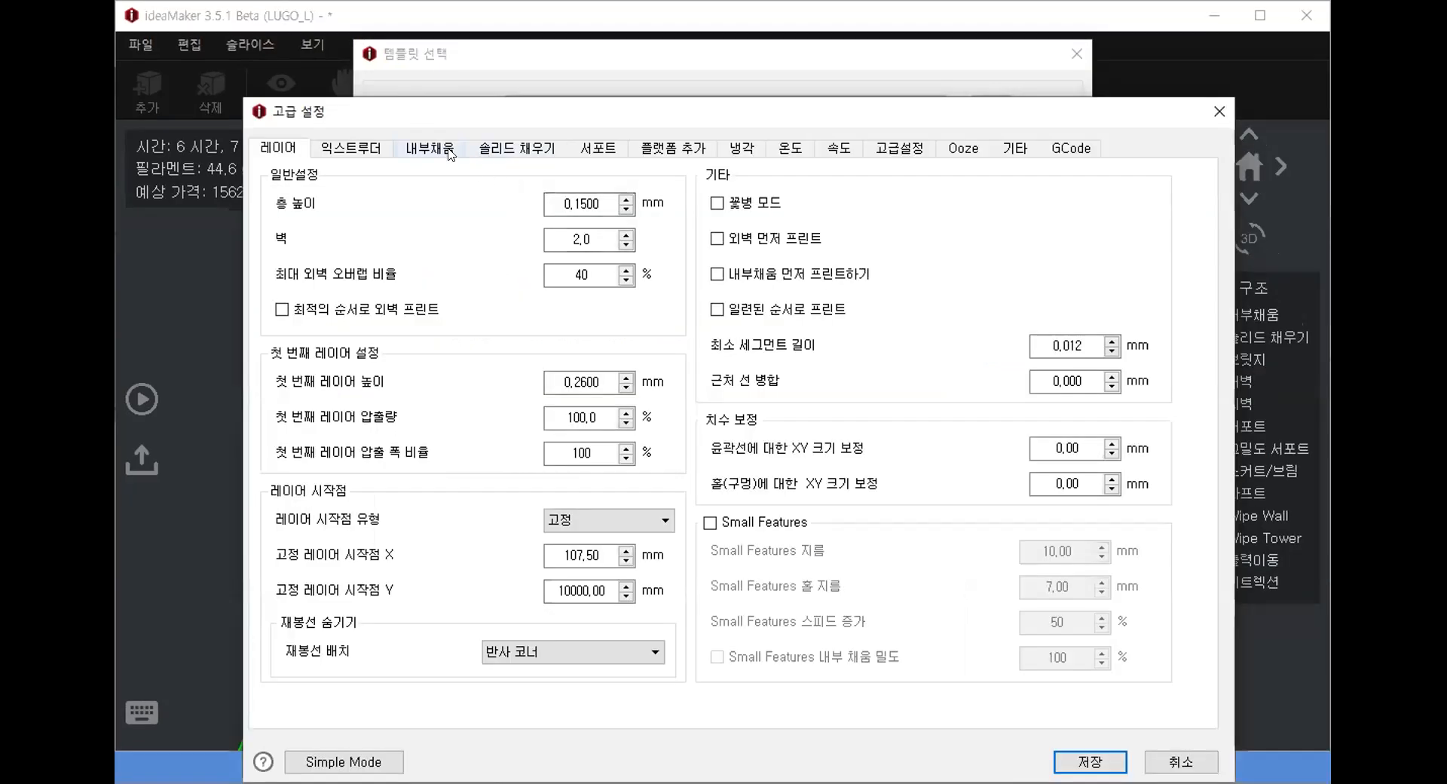
click(418, 155)
click(509, 154)
click(582, 150)
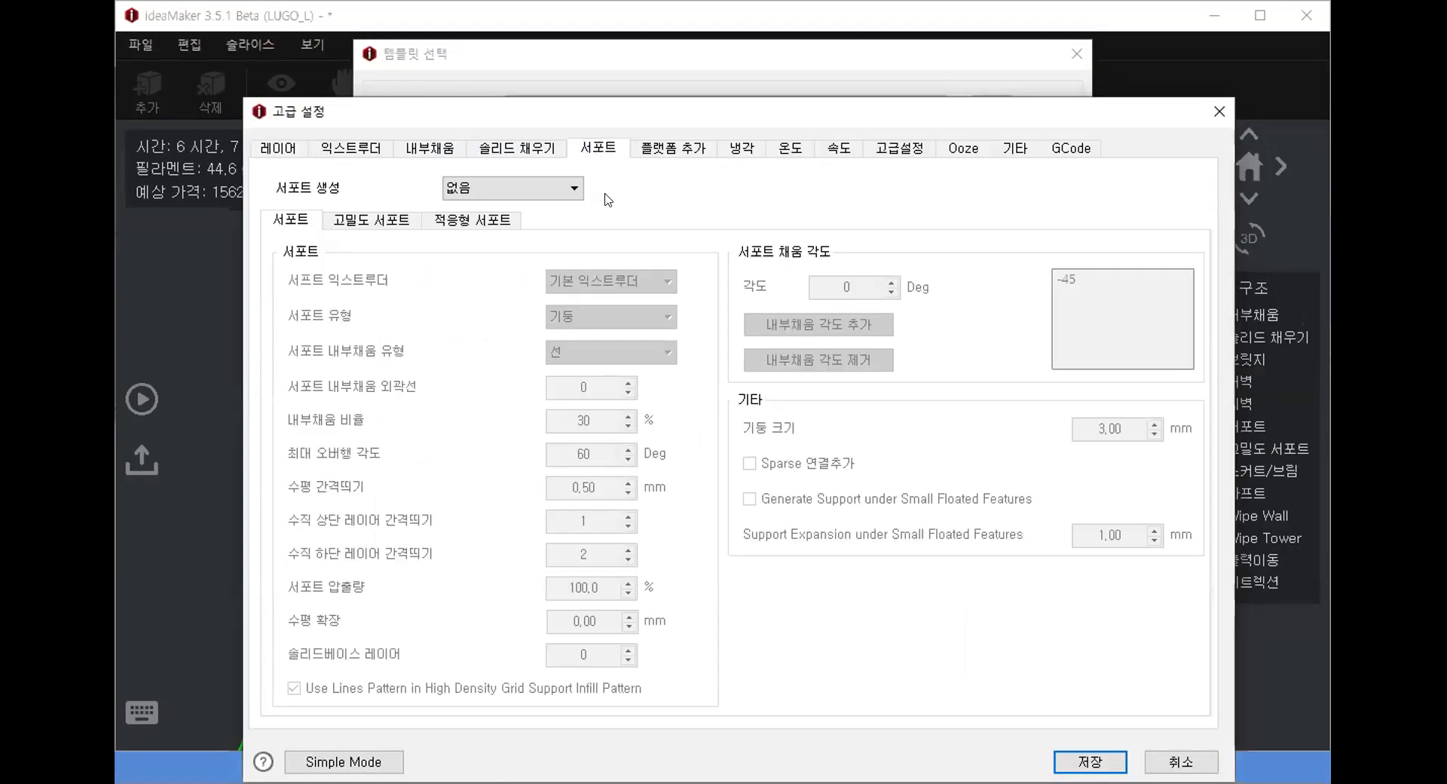
click(668, 150)
text(20)
click(1090, 761)
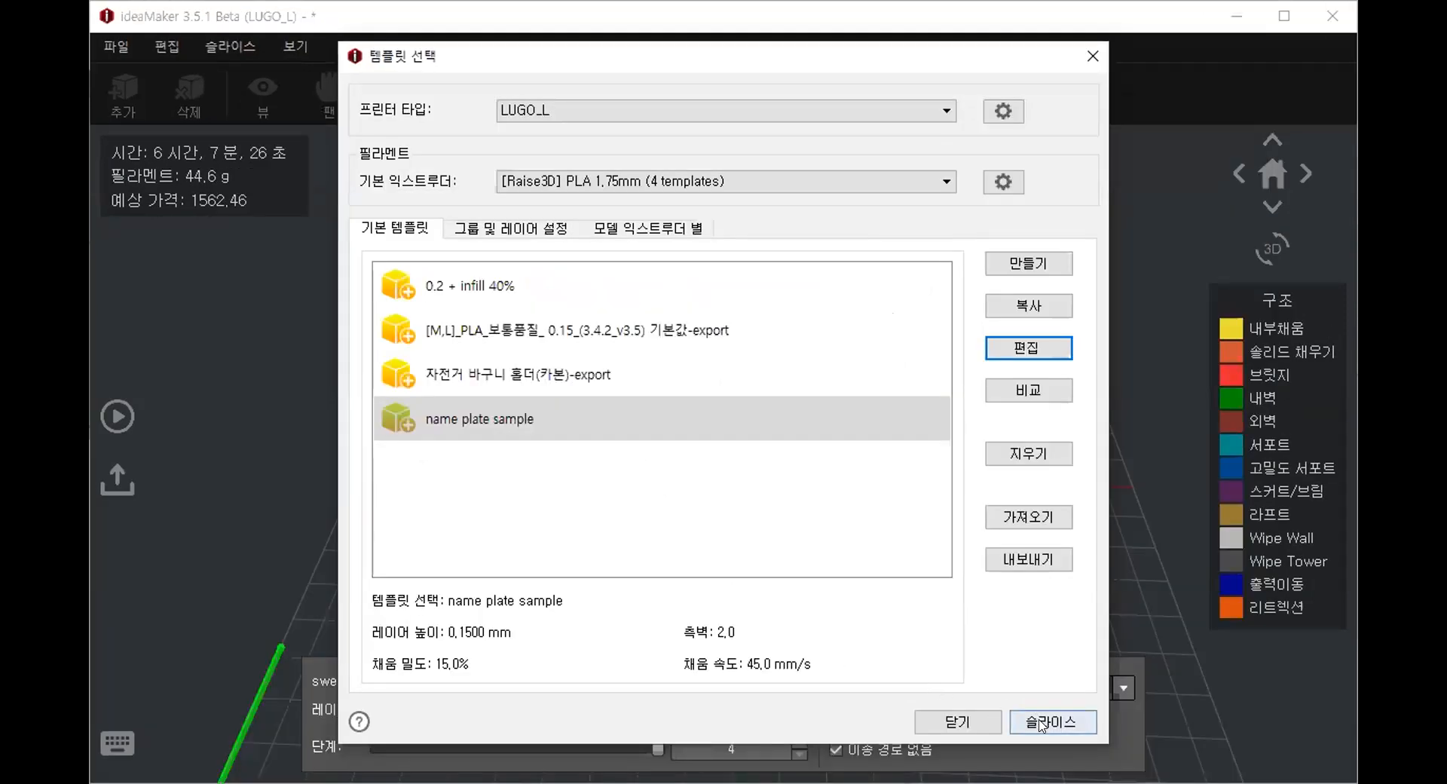
Reslice the text with the edited template and view the resulting raft in the preview.
click(1040, 723)
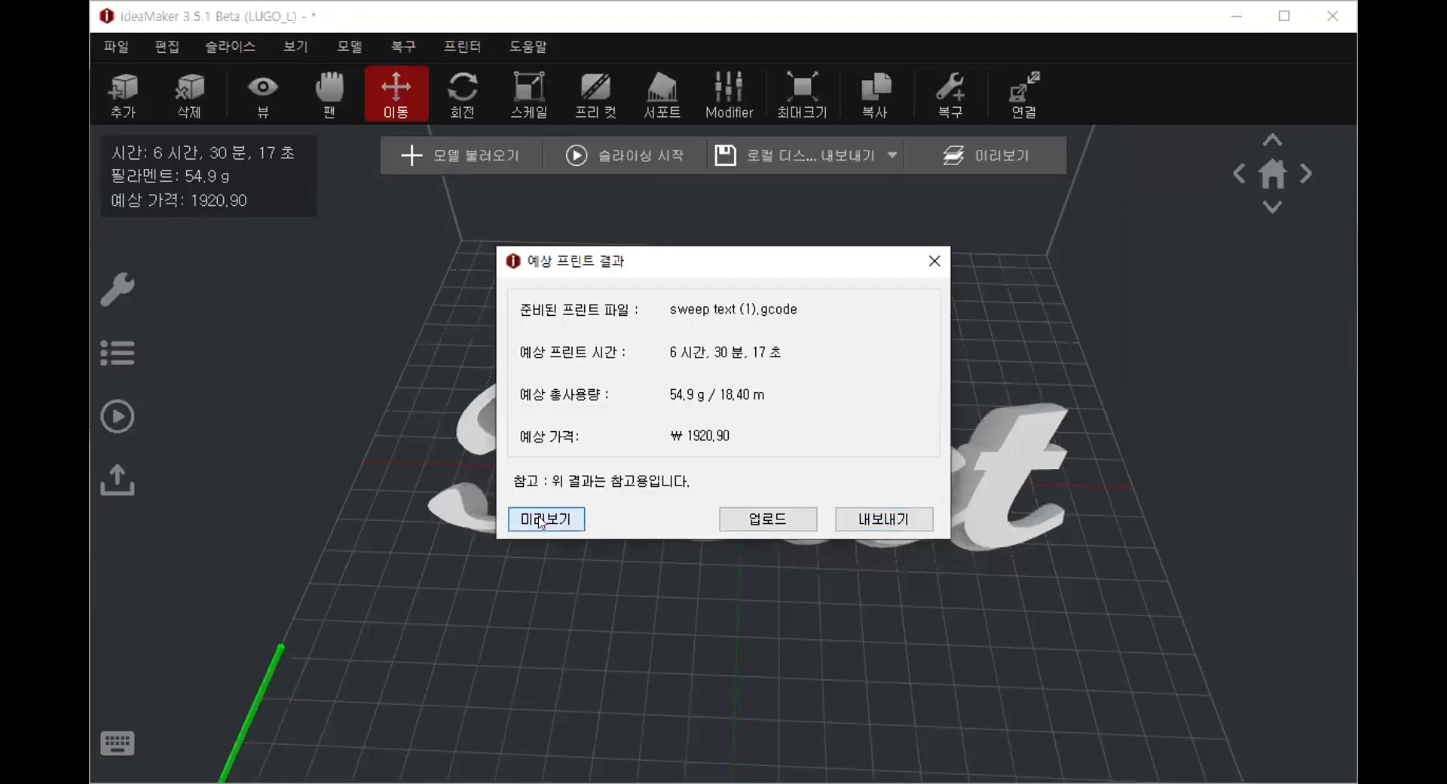
click(540, 520)
drag(704, 489, 620, 491)
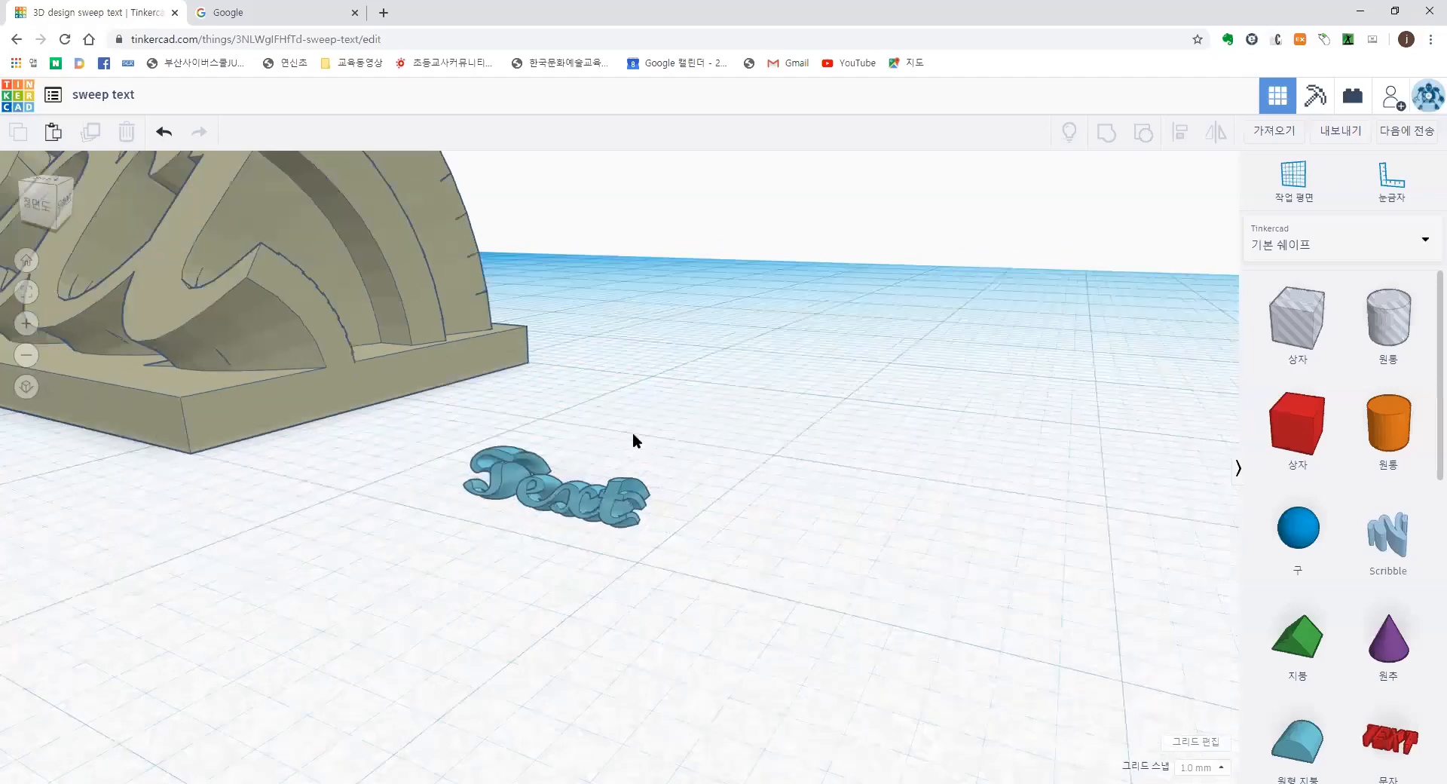
Delete the large text model and the small blue text to clear the workplane, and restore the home view.
right_drag(632, 431, 498, 419)
click(498, 419)
key(Delete)
click(603, 473)
key(Delete)
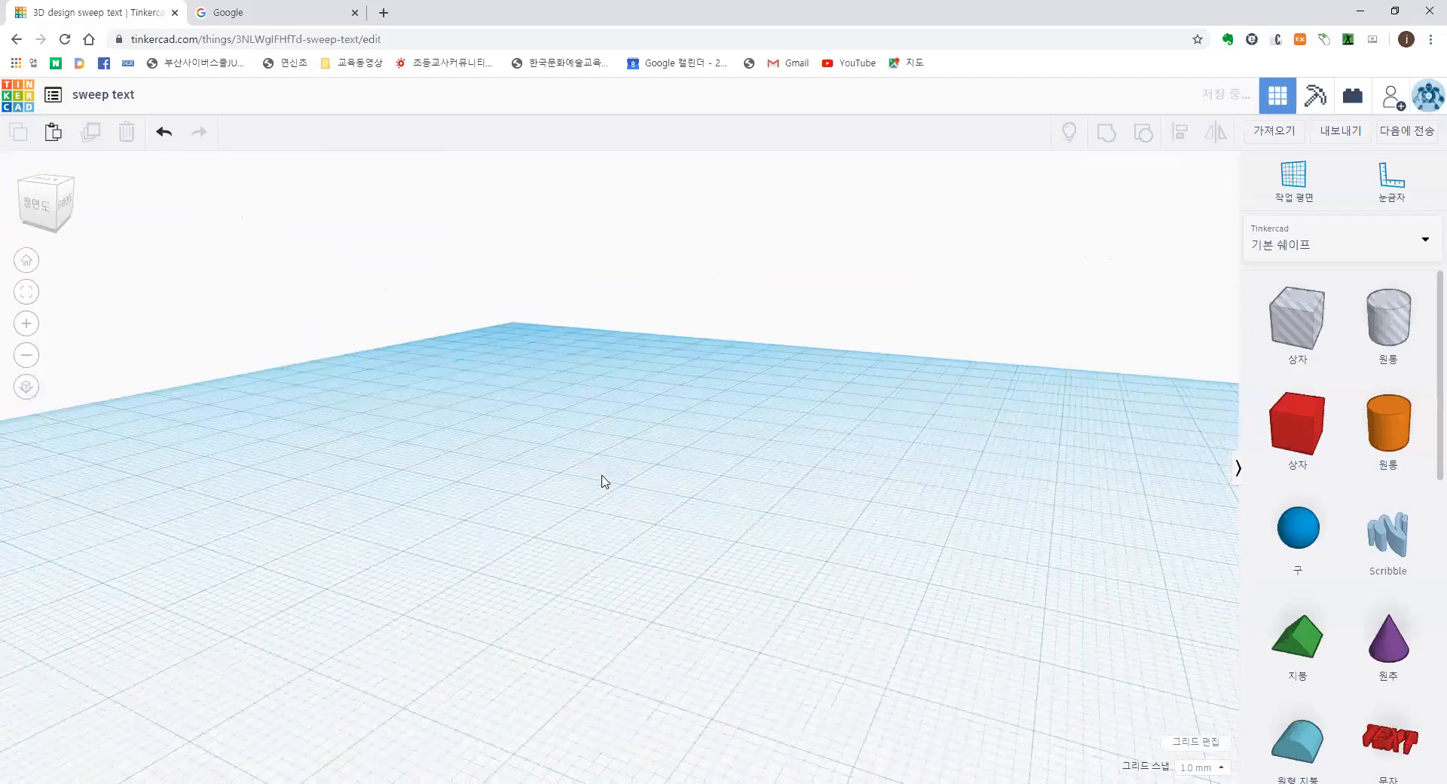
scroll(578, 477, down, 3)
click(26, 260)
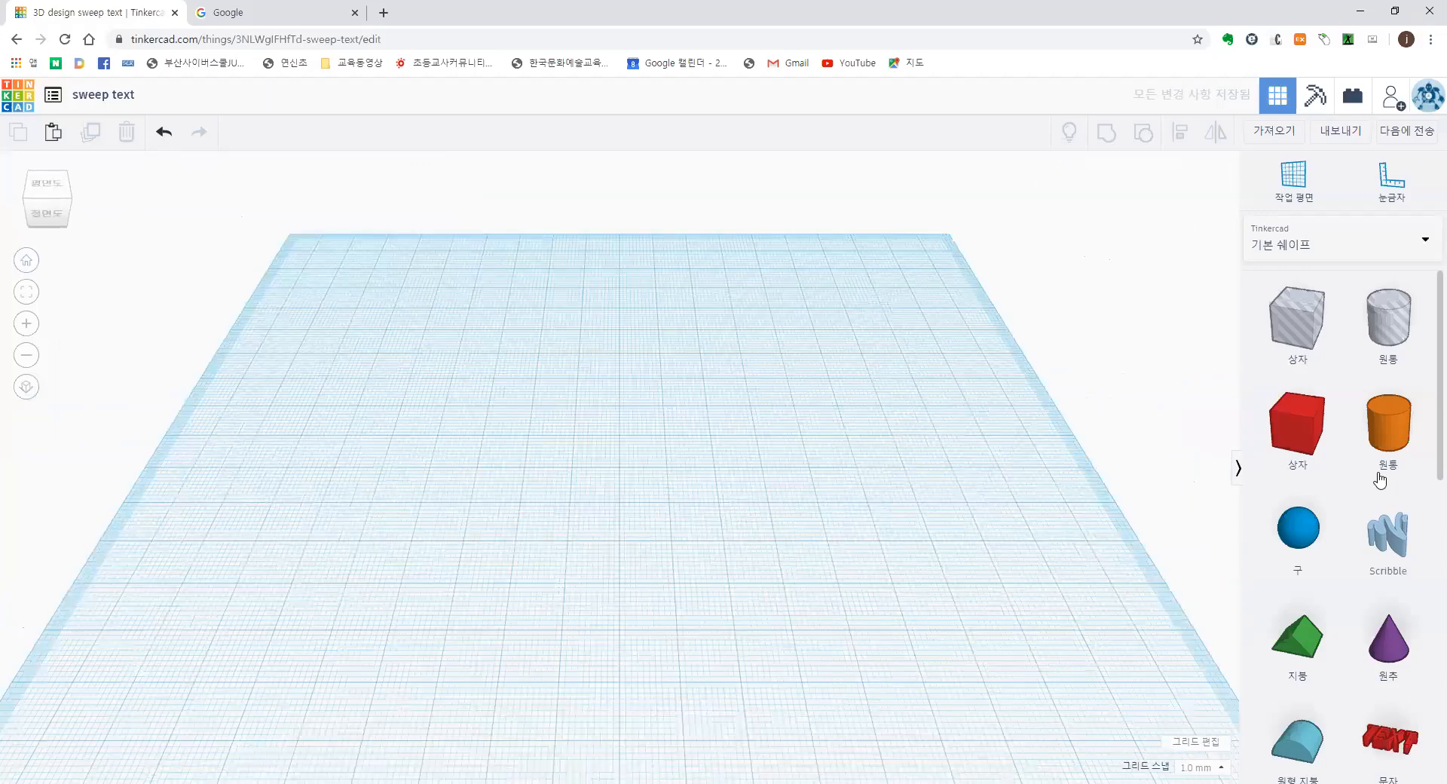
Look through the basic shapes and the favorites (즐겨찾기) collection.
scroll(1379, 475, down, 10)
scroll(1348, 339, up, 7)
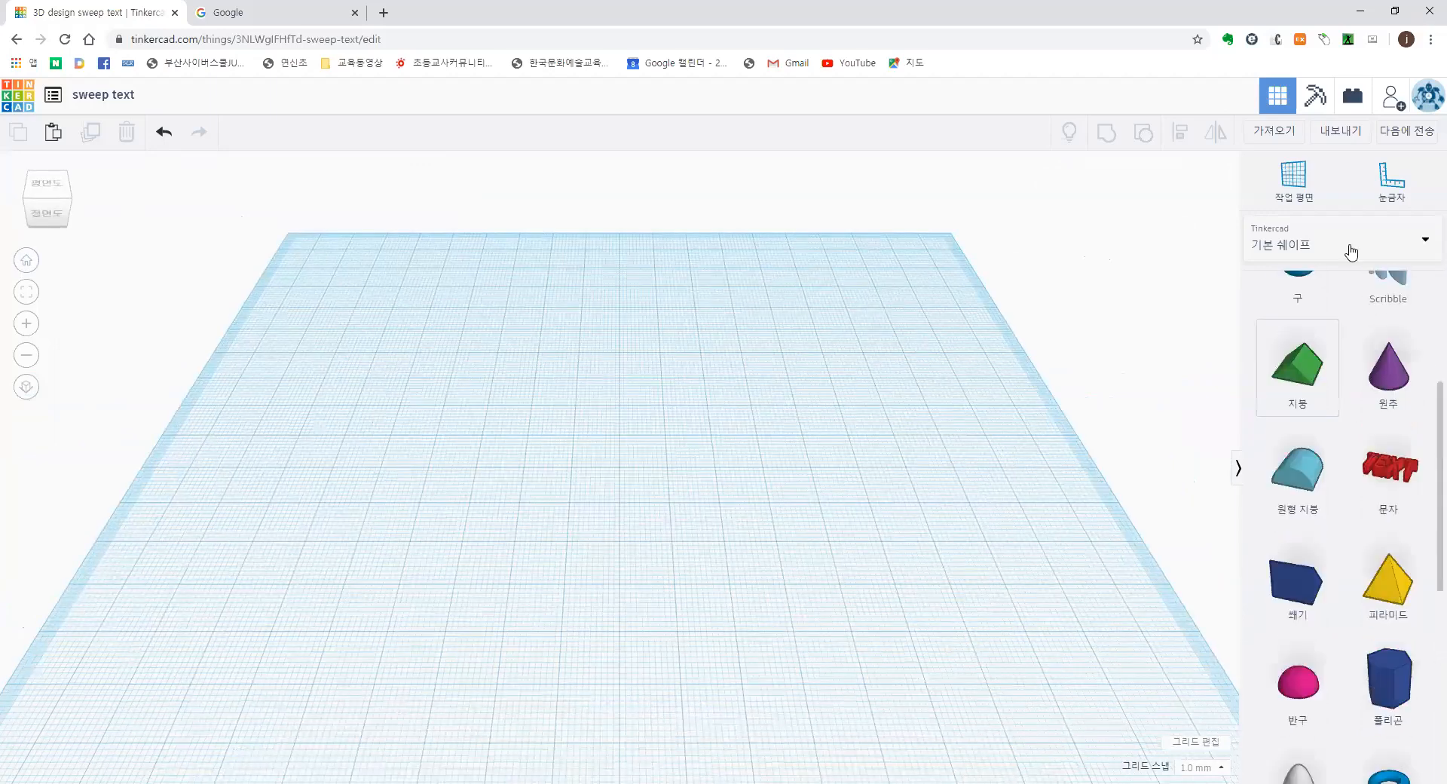
click(1357, 235)
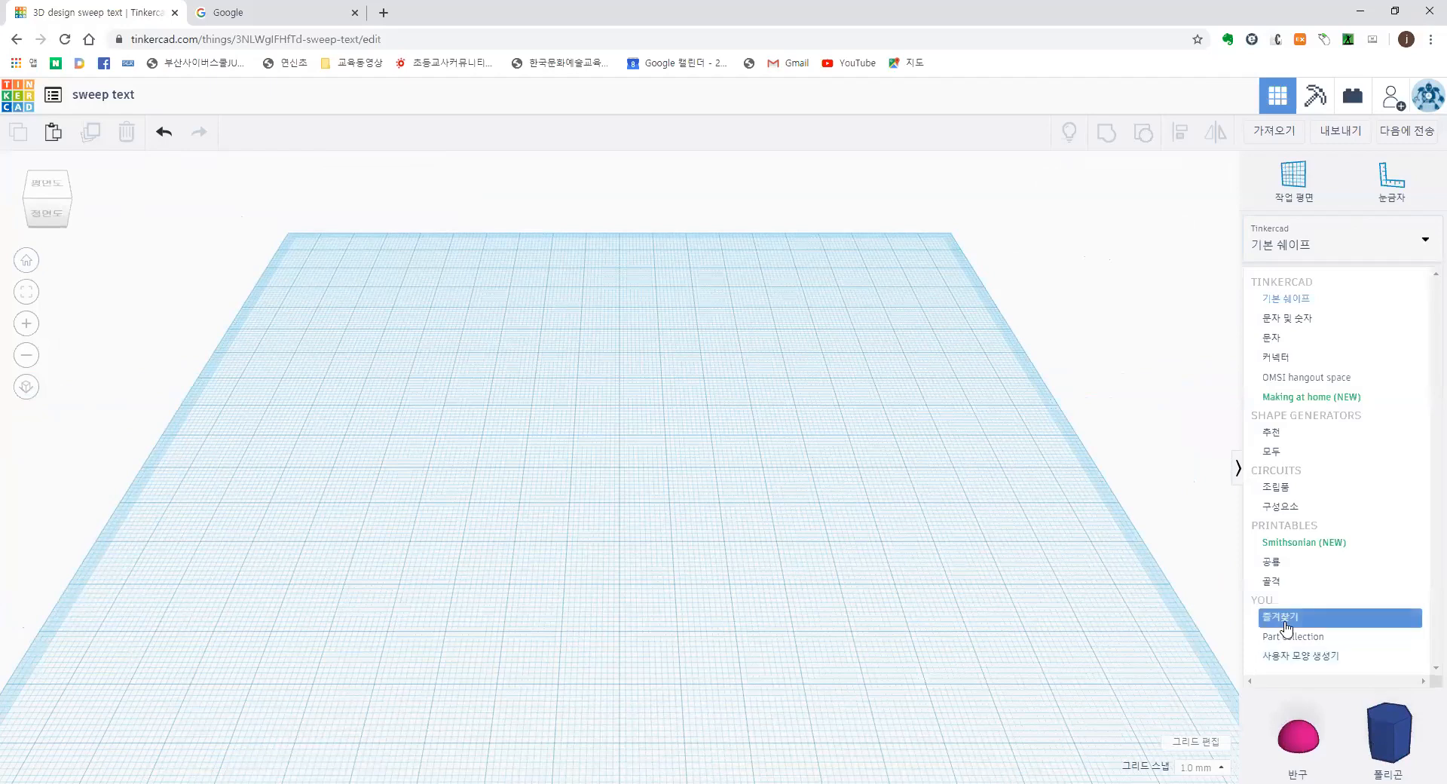
click(1307, 618)
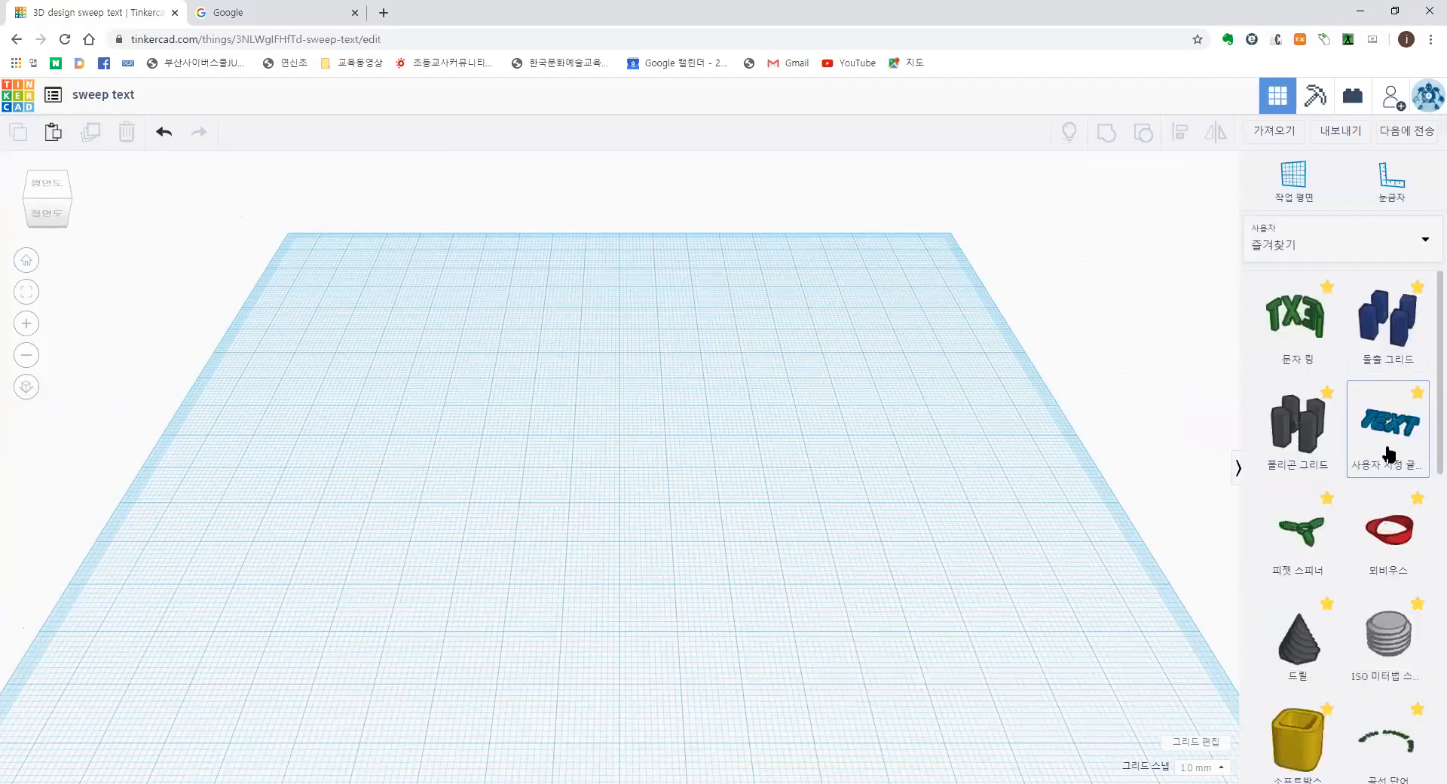
Browse the complete shape generator collection (모두) page by page up to page 16.
click(1318, 247)
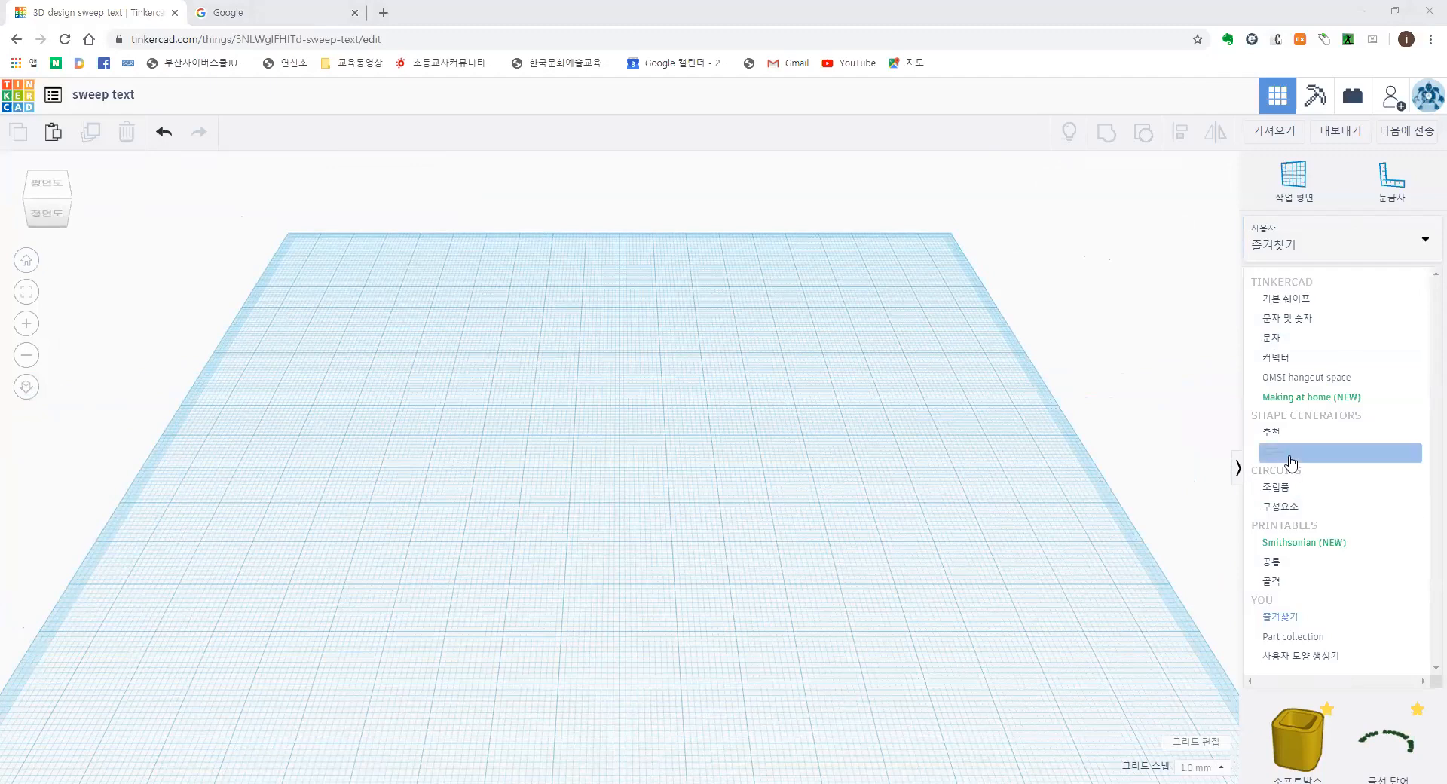
click(1390, 452)
scroll(1350, 404, down, 5)
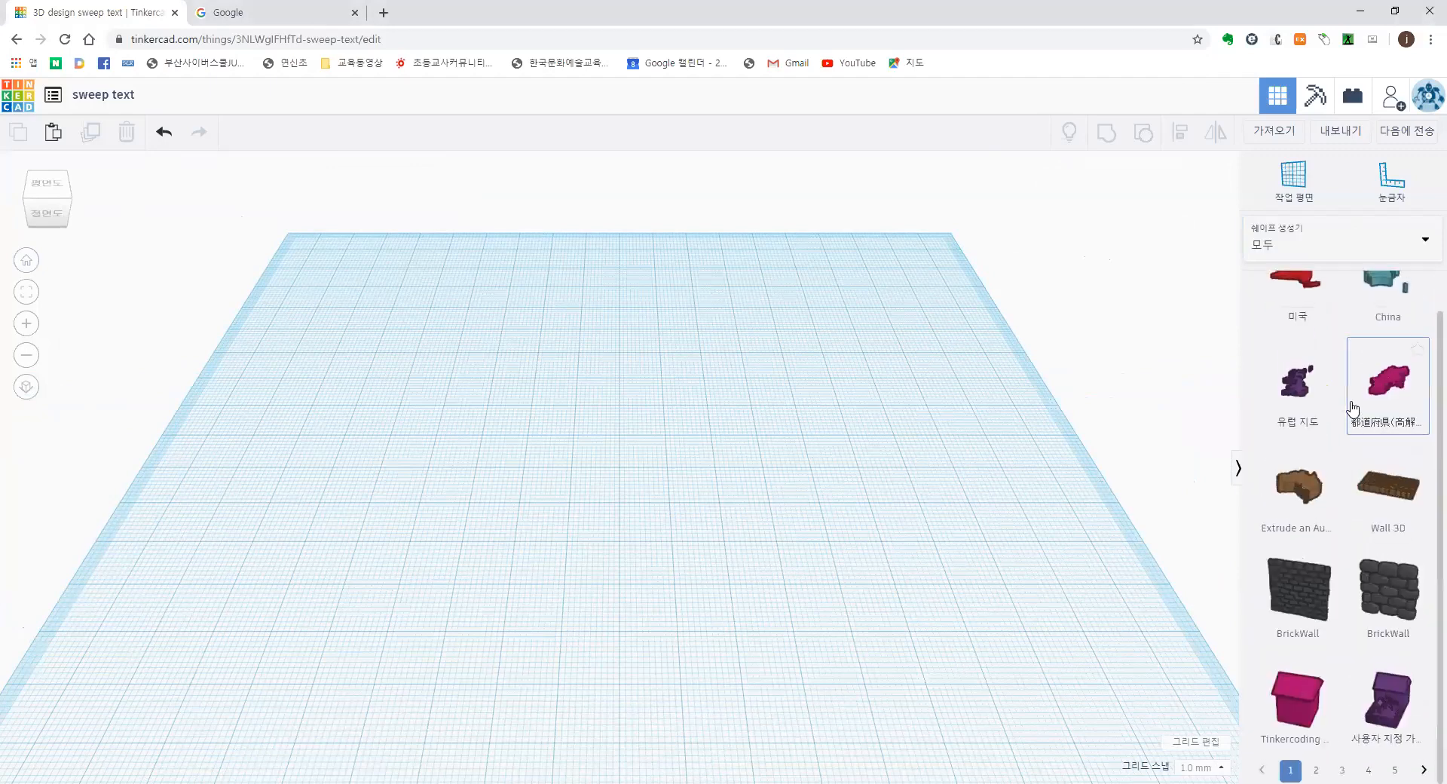
click(1423, 769)
click(1423, 769)
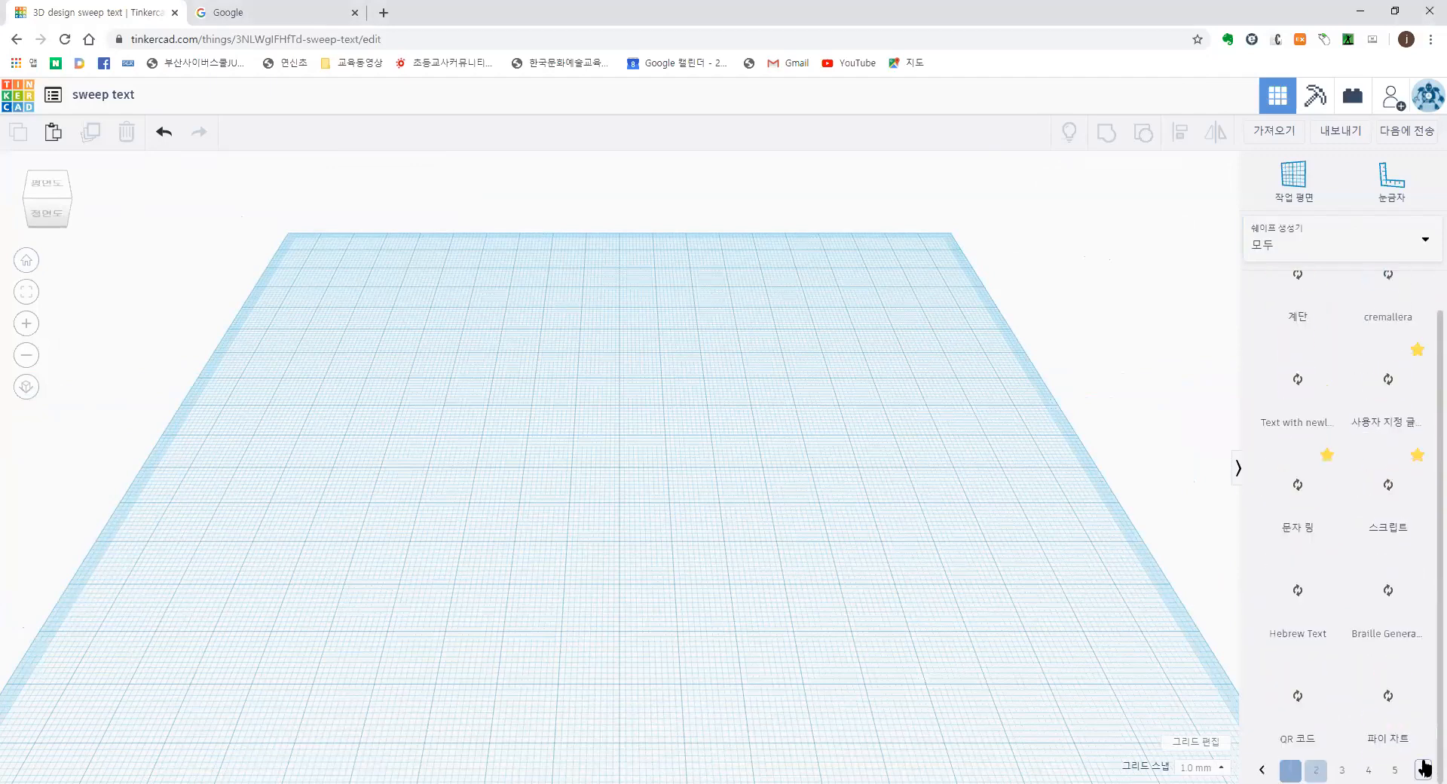
click(1424, 769)
click(1424, 768)
click(1424, 769)
click(1423, 768)
click(1423, 768)
click(1424, 769)
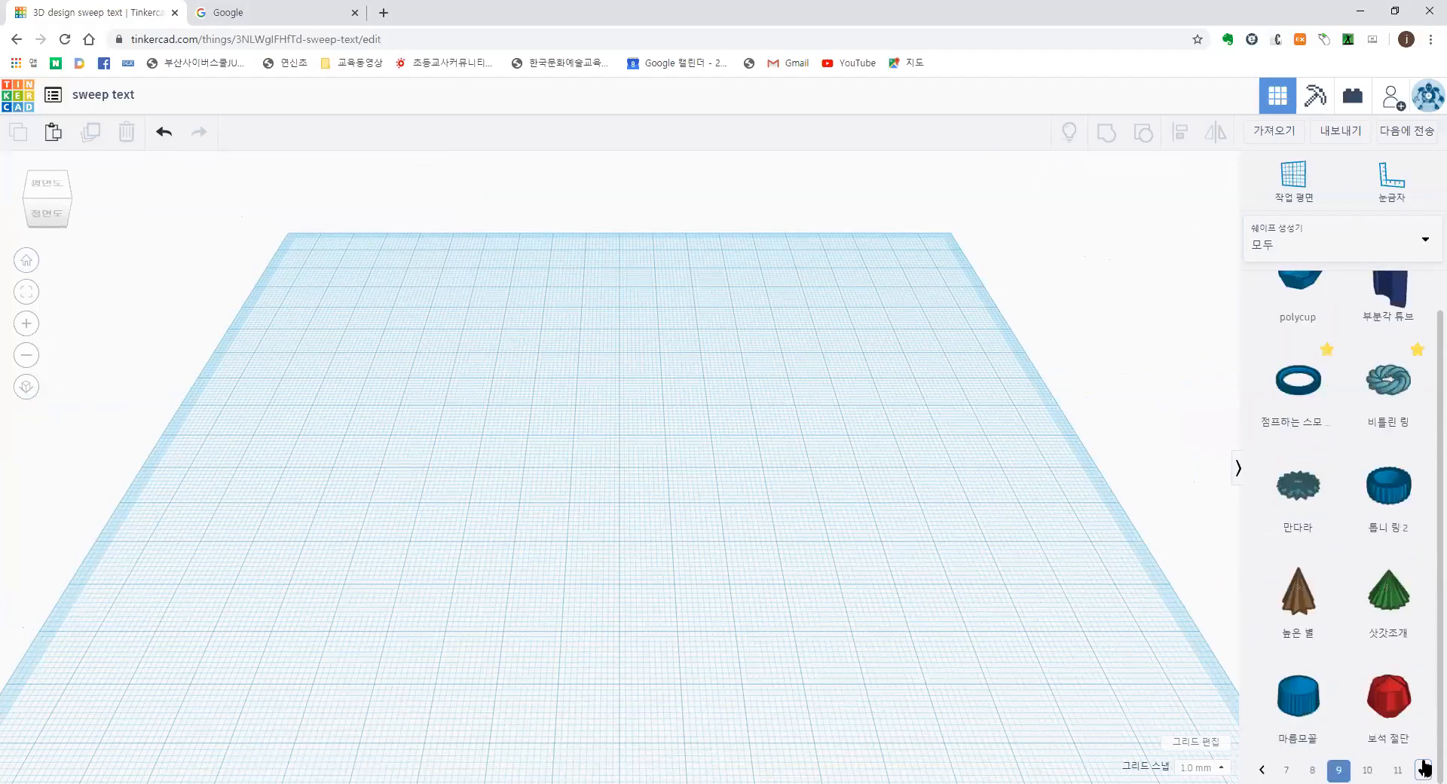
click(1424, 768)
click(1425, 769)
click(1424, 768)
click(1424, 768)
click(1424, 768)
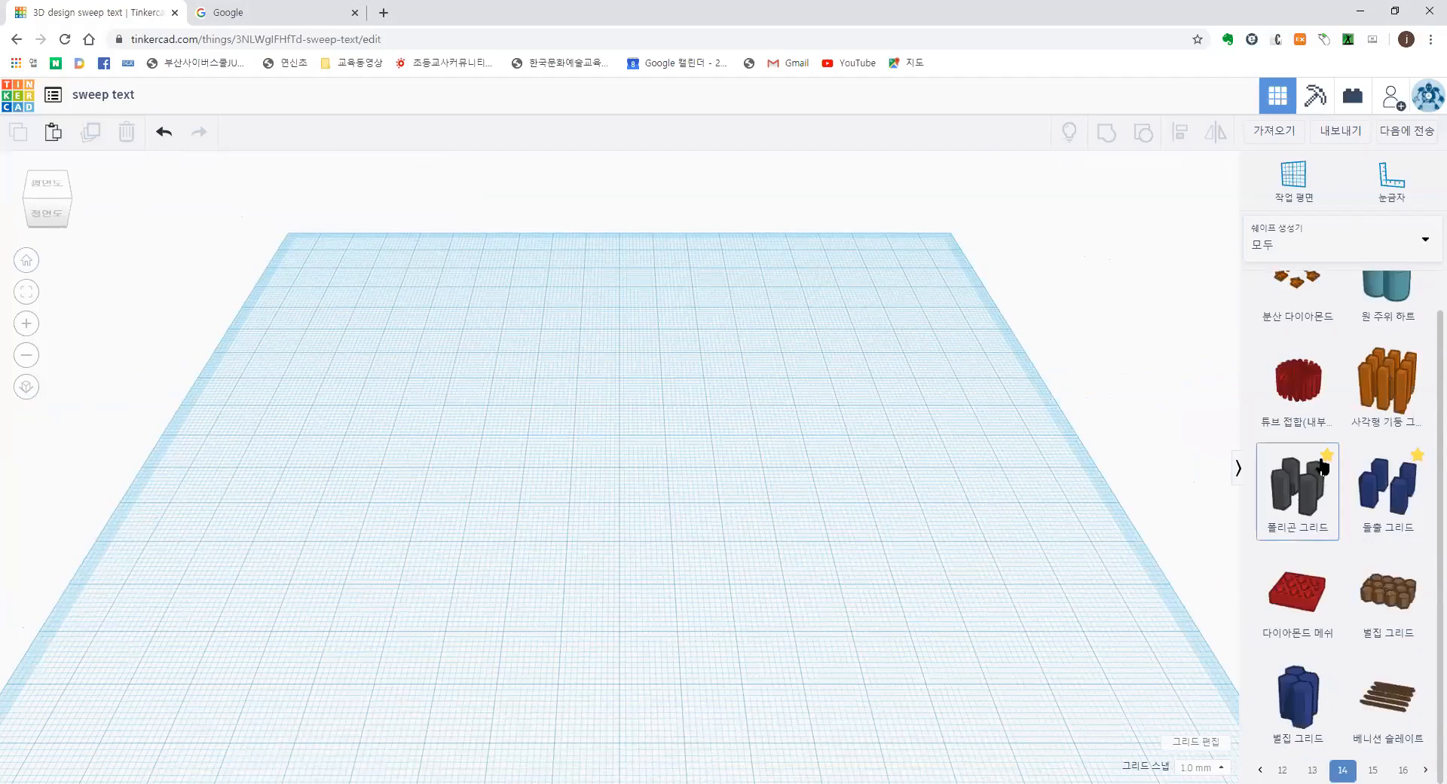
click(1425, 768)
click(1424, 768)
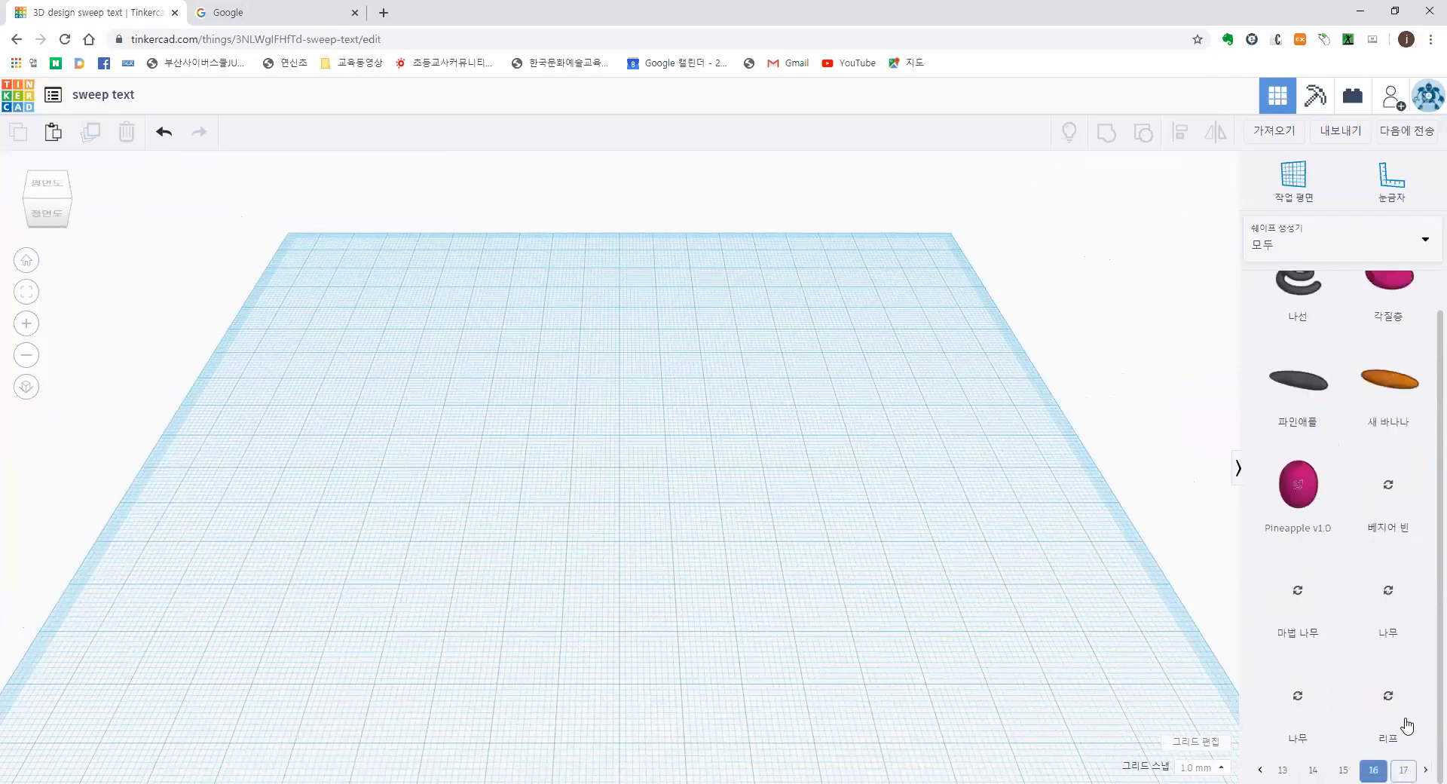
Look through the favorites, the Part collection and the custom shape generators.
click(1383, 230)
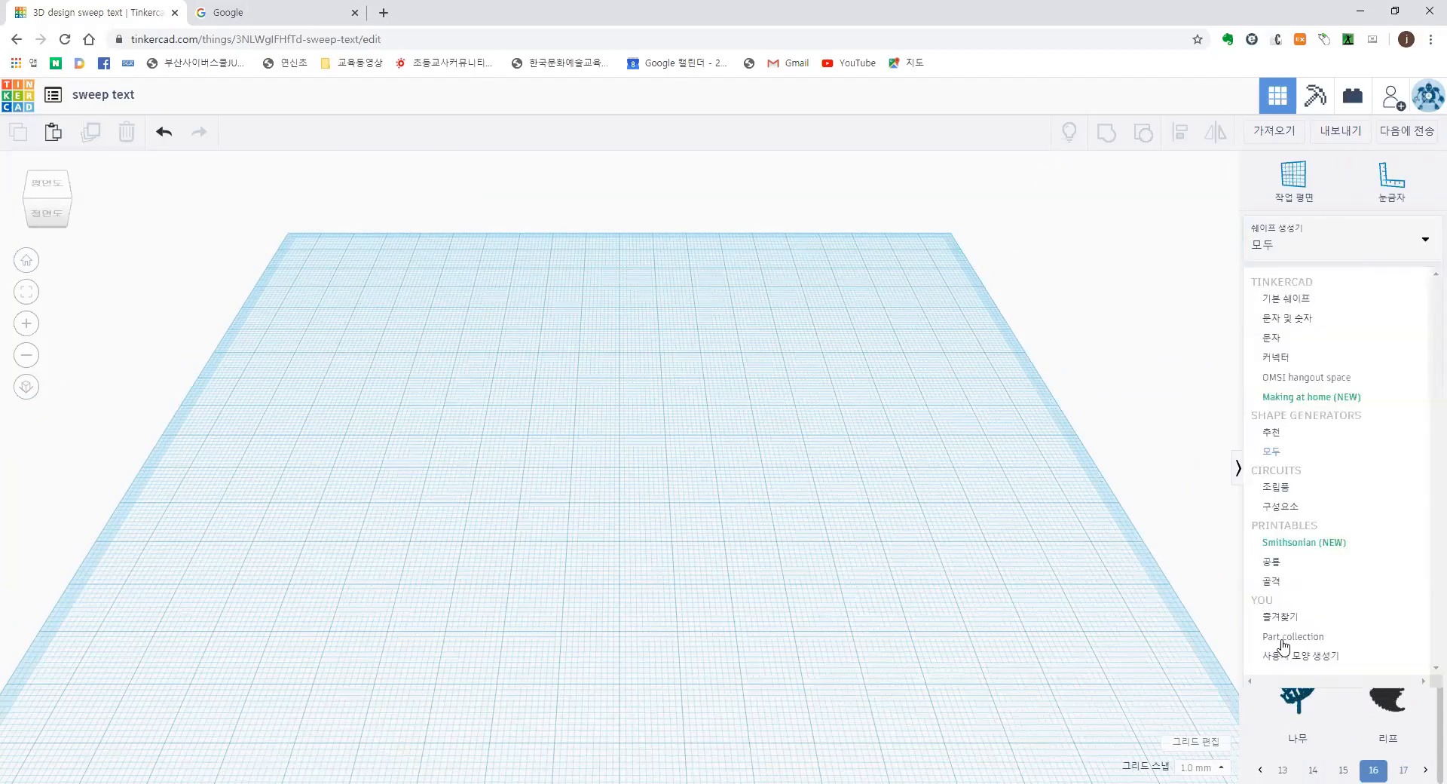
click(1290, 618)
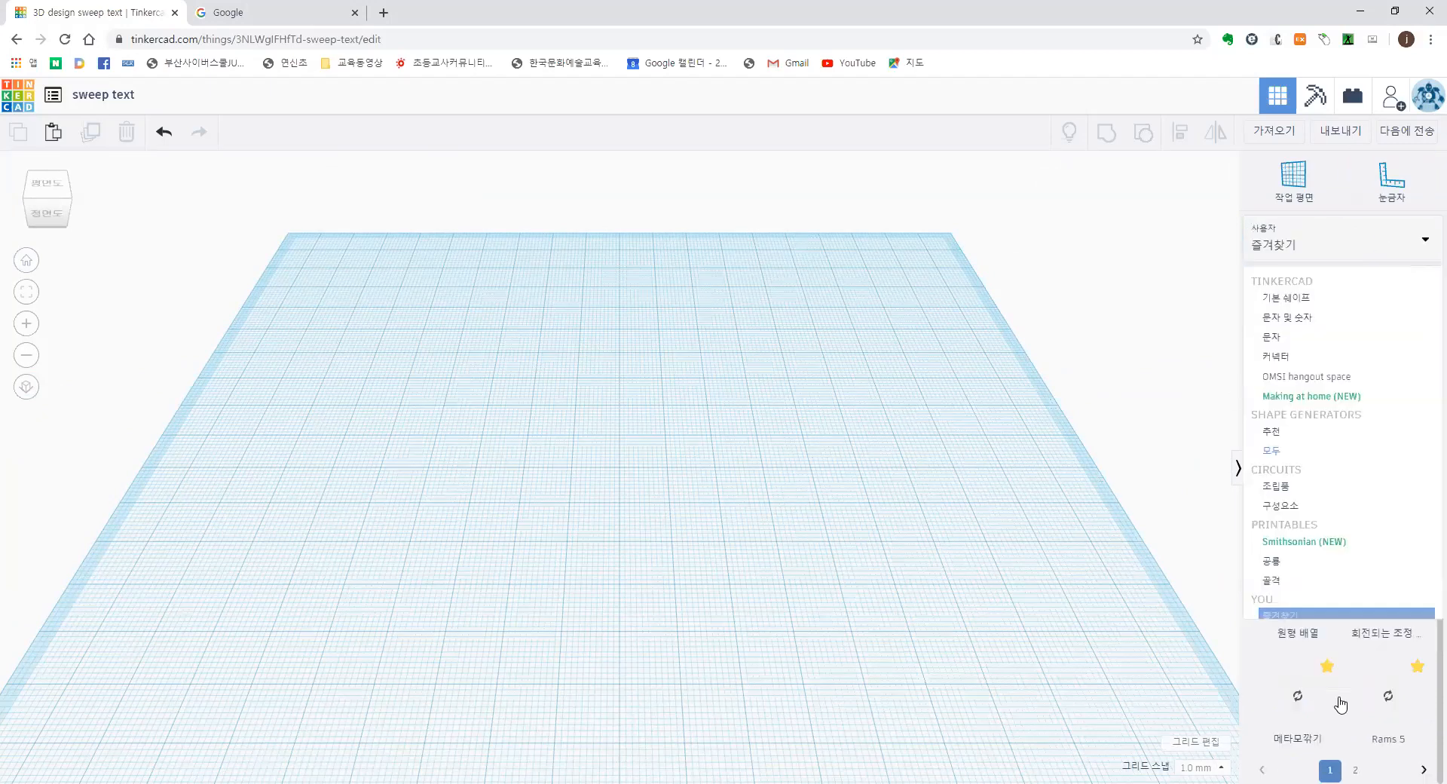
click(1382, 247)
click(1333, 641)
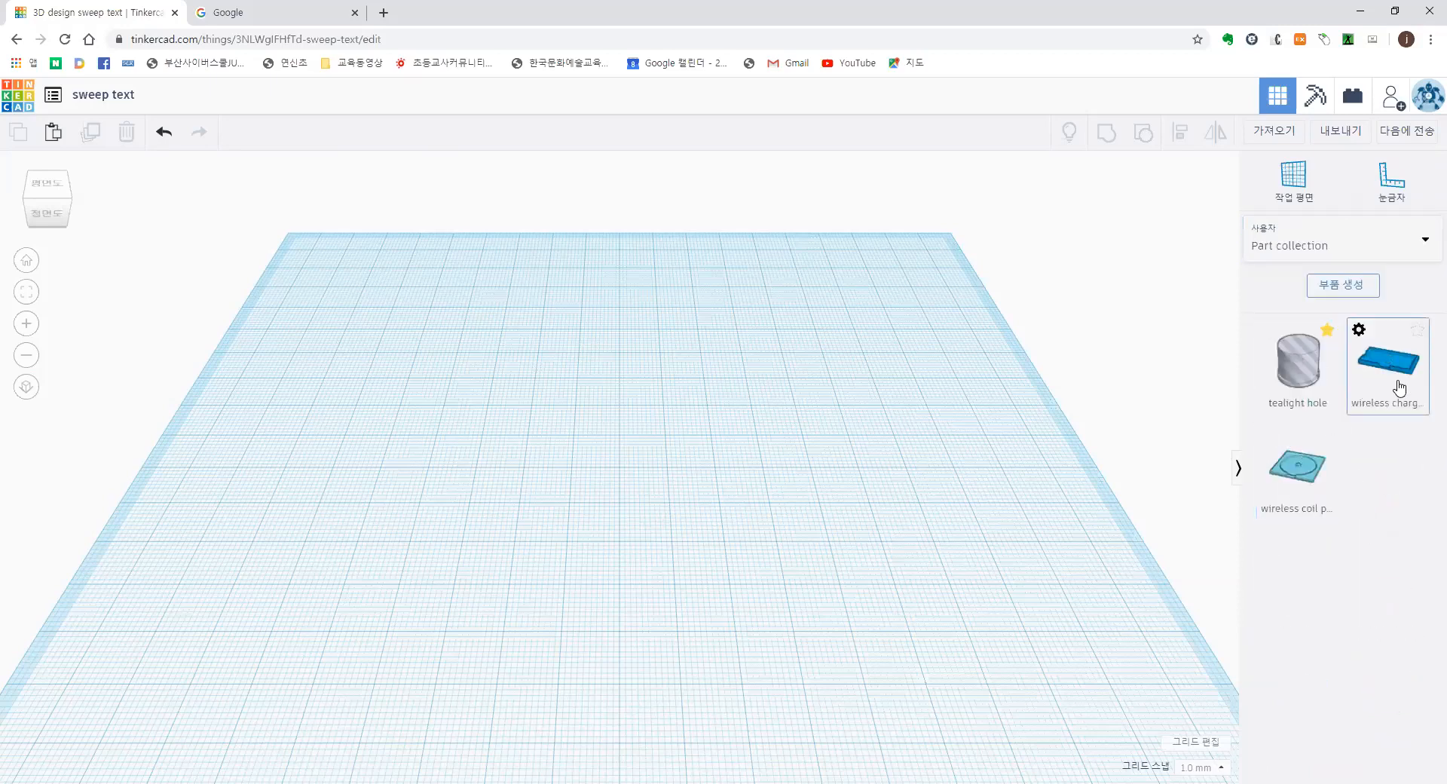
click(1387, 243)
click(1316, 659)
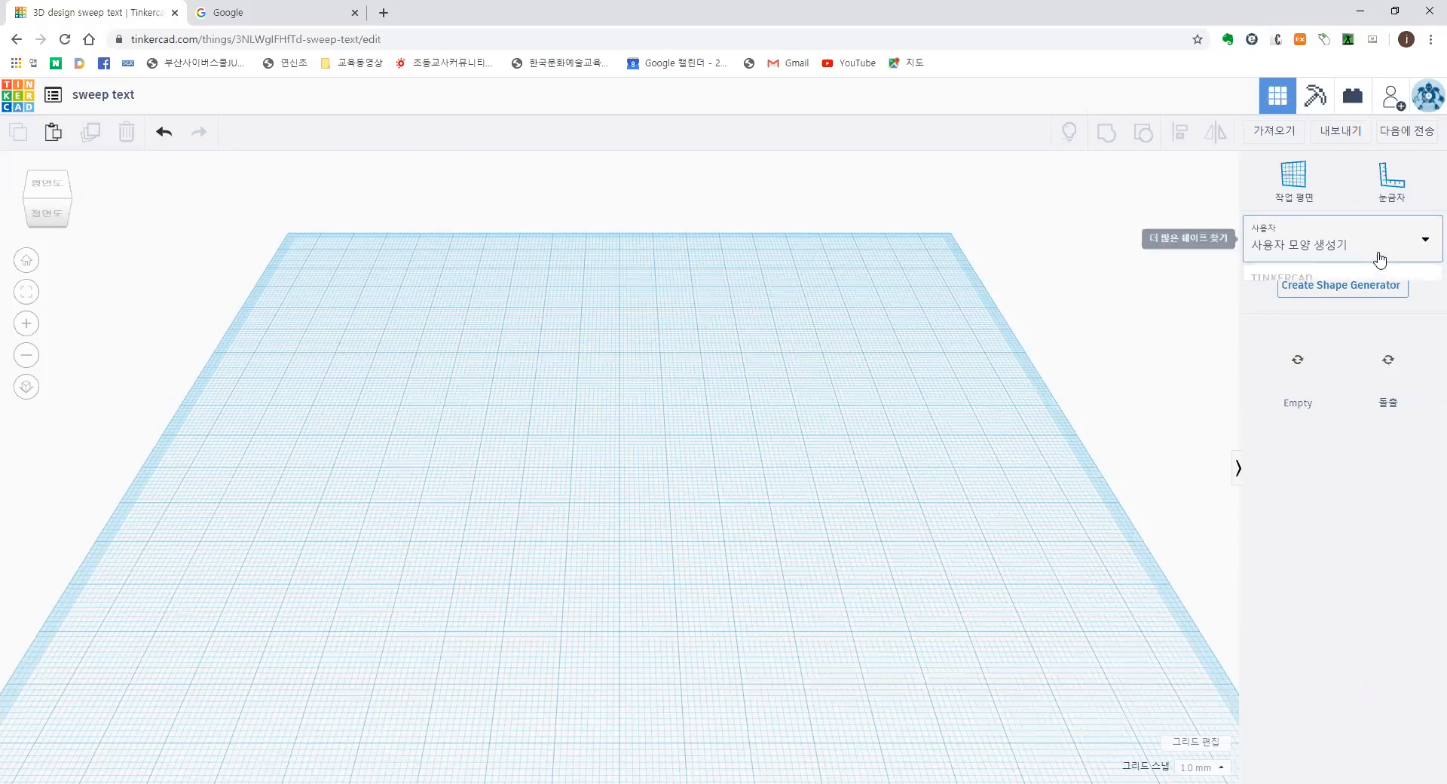
click(1379, 259)
click(1334, 551)
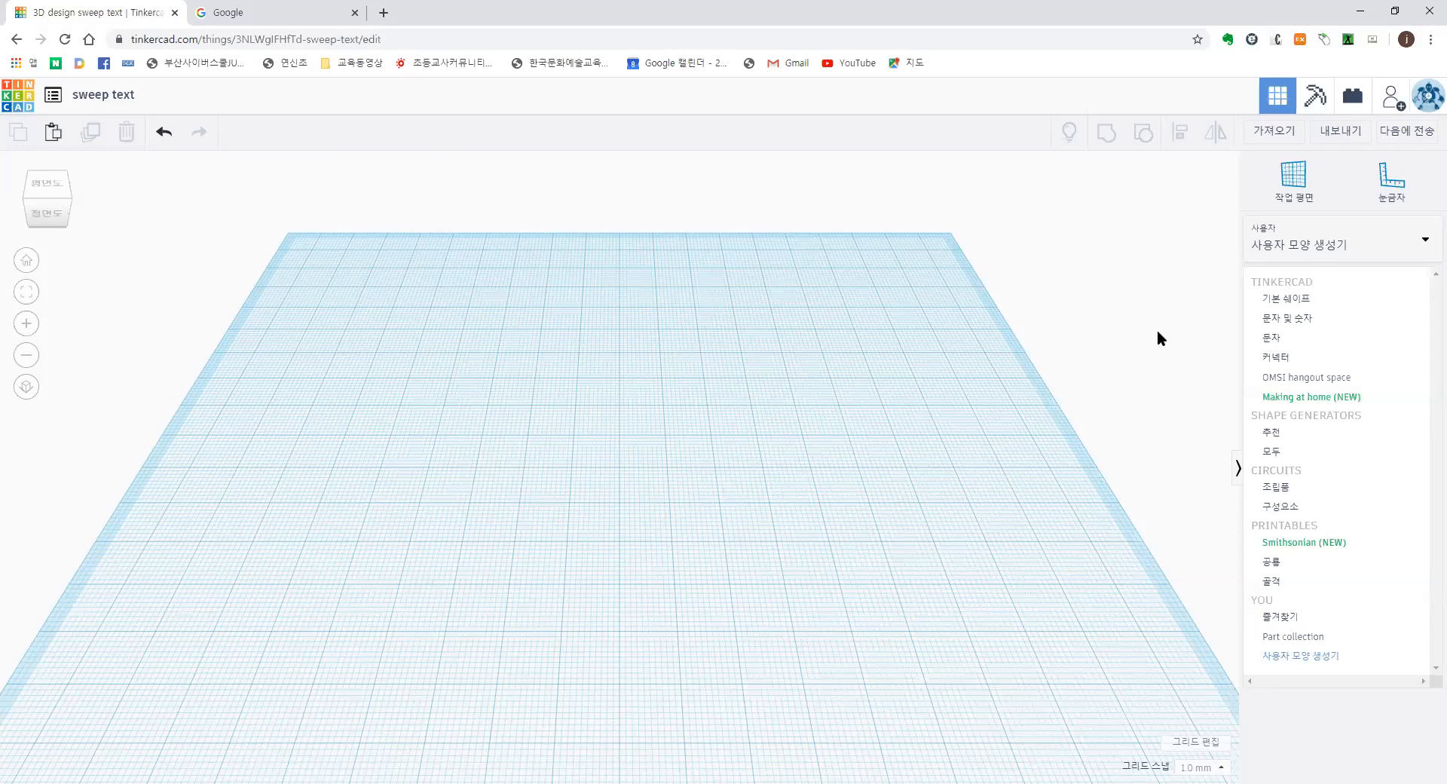
Place the SVG 회전기 shape from the second page of favorites on the workplane.
scroll(620, 236, down, 3)
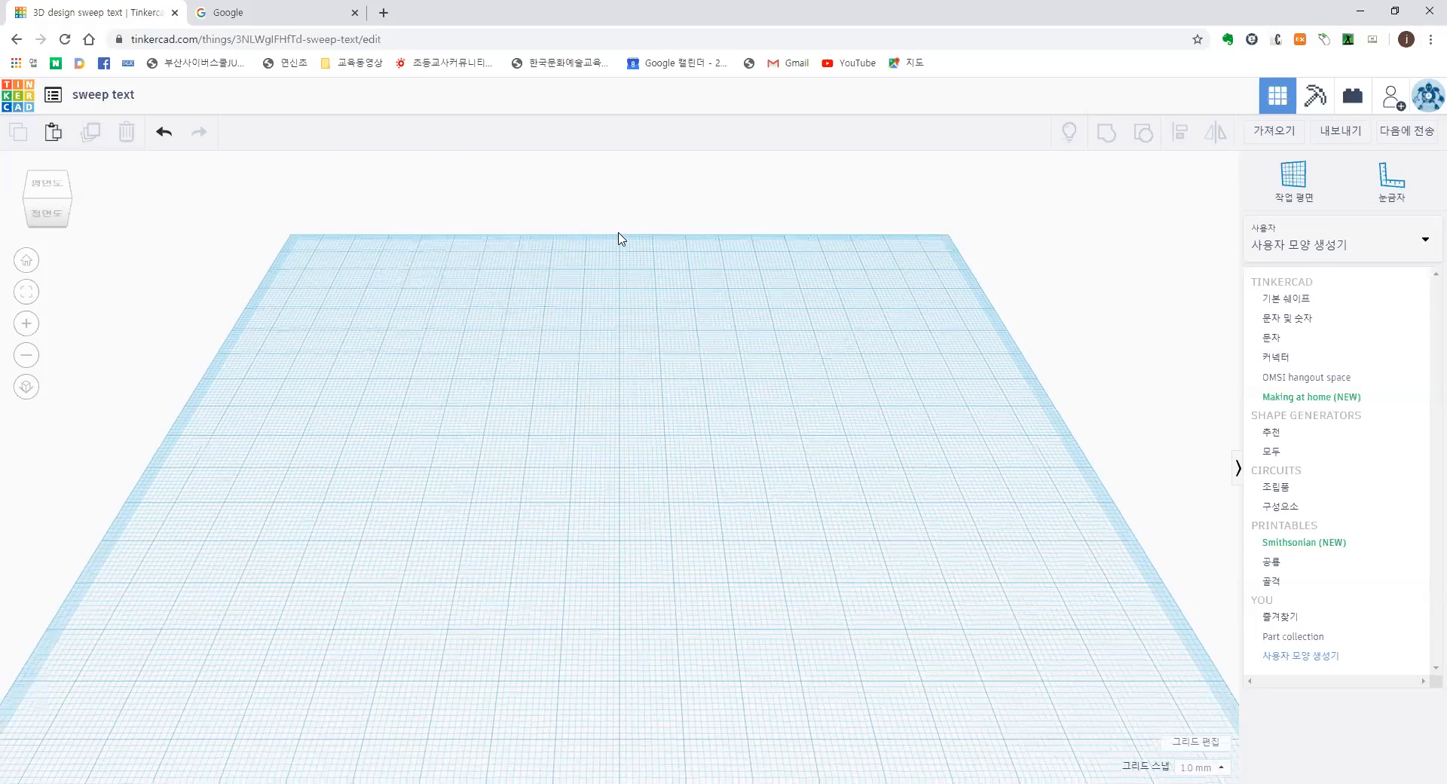
scroll(599, 452, down, 2)
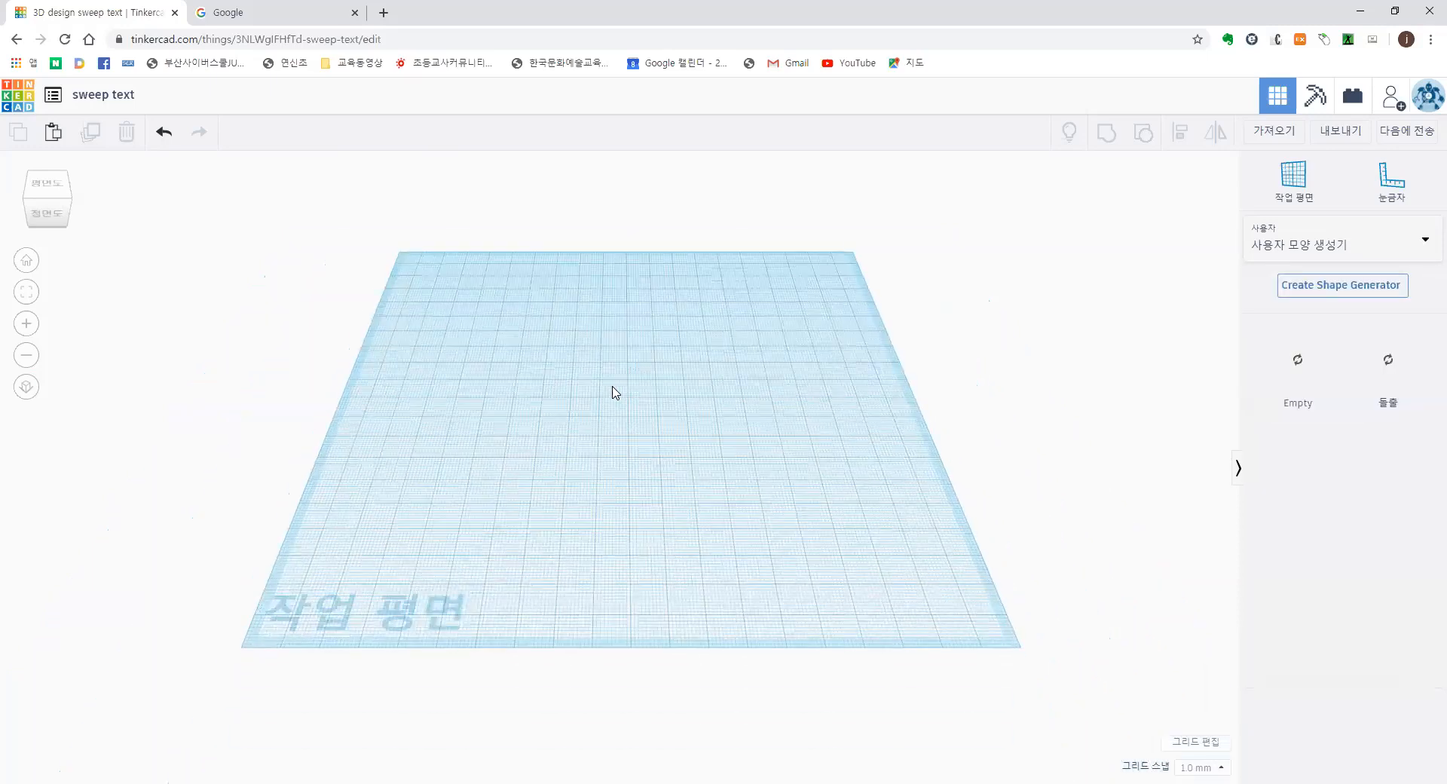
scroll(603, 411, up, 2)
scroll(584, 414, up, 2)
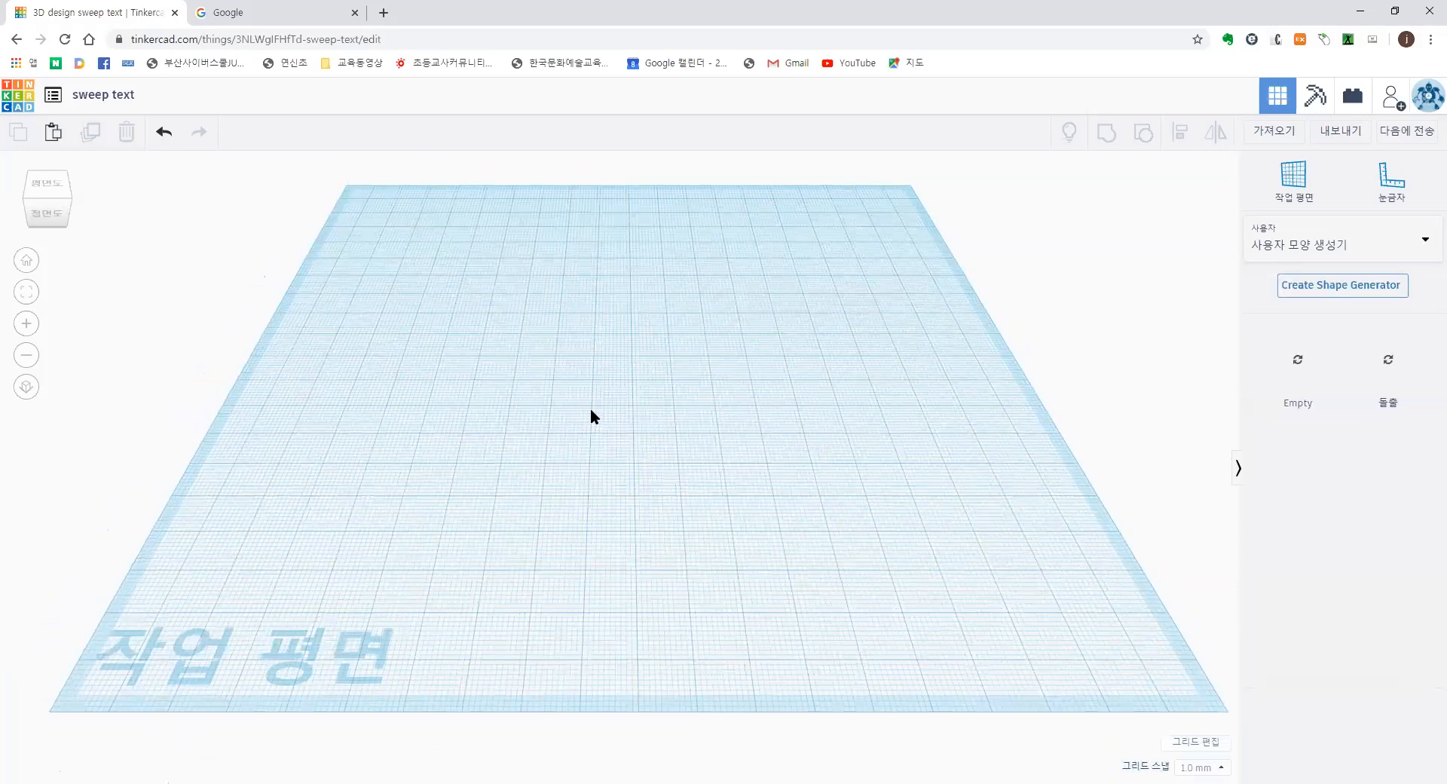
scroll(592, 416, up, 2)
right_drag(598, 427, 592, 416)
click(1319, 258)
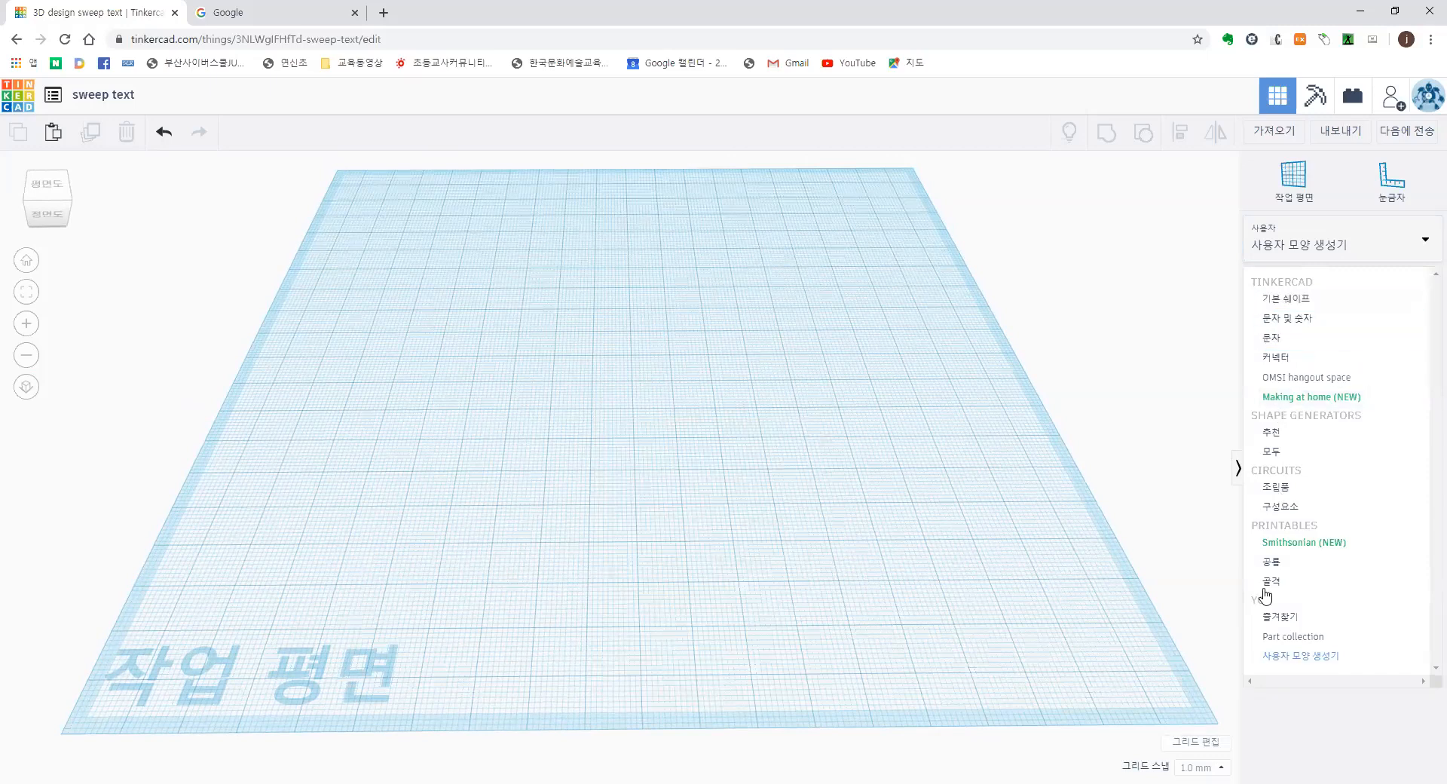
click(1279, 616)
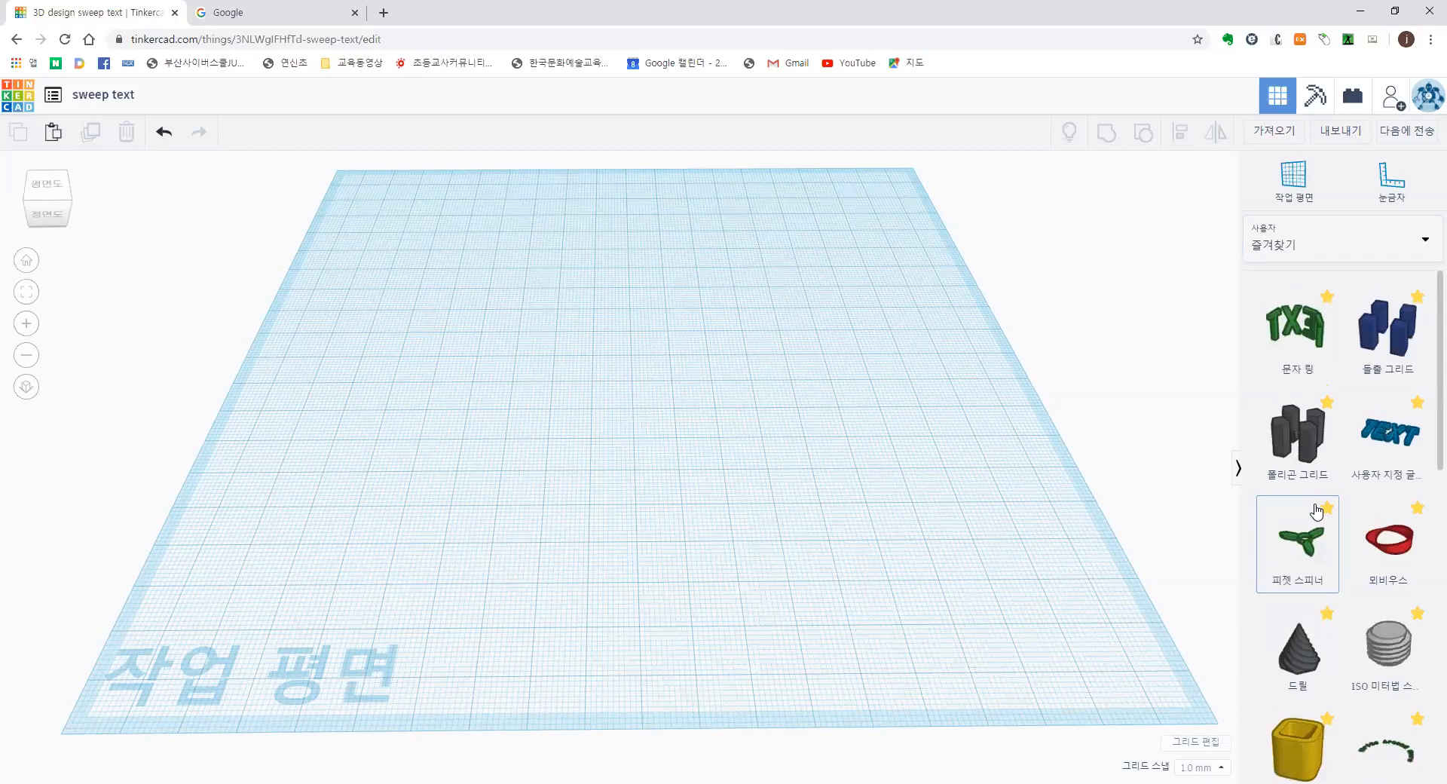
scroll(1311, 527, down, 7)
scroll(1330, 601, down, 4)
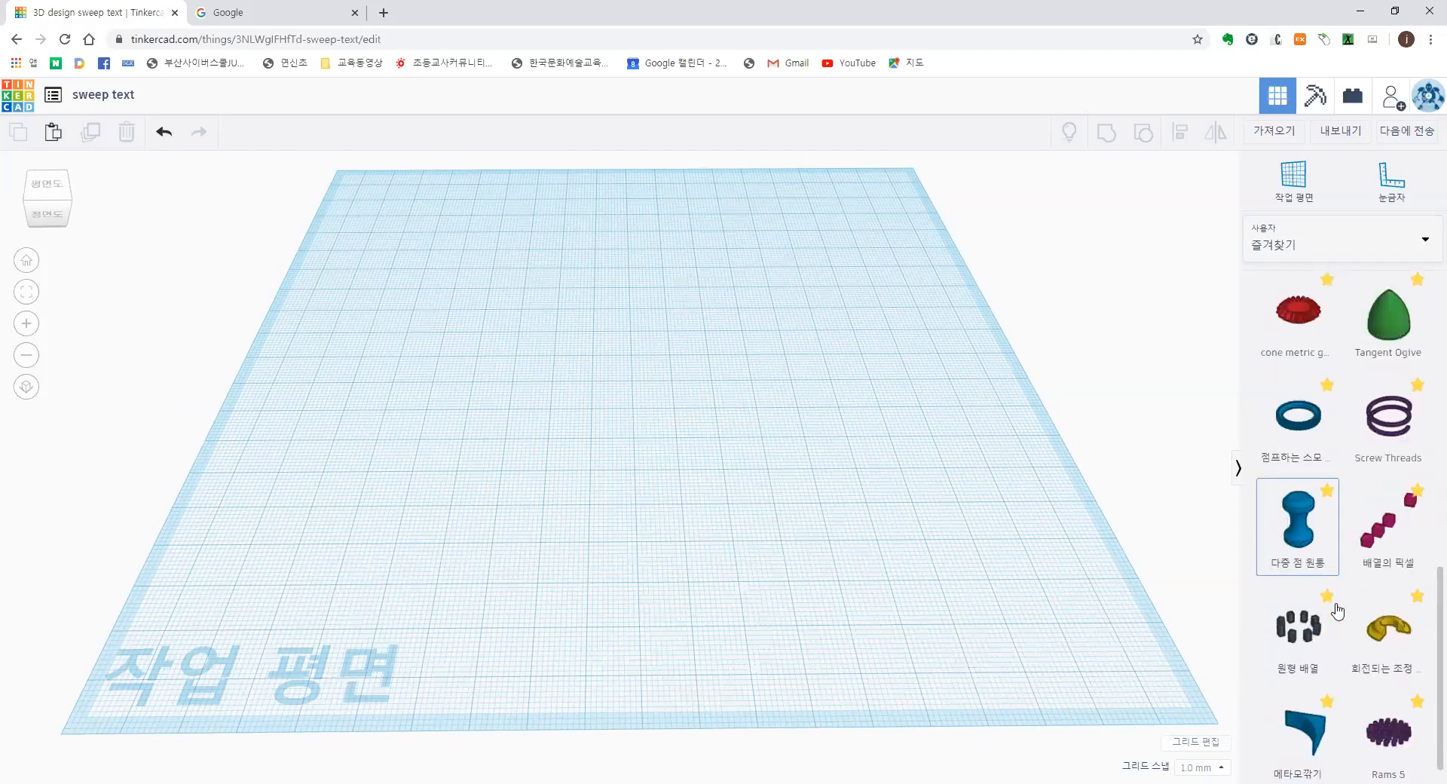
click(1354, 769)
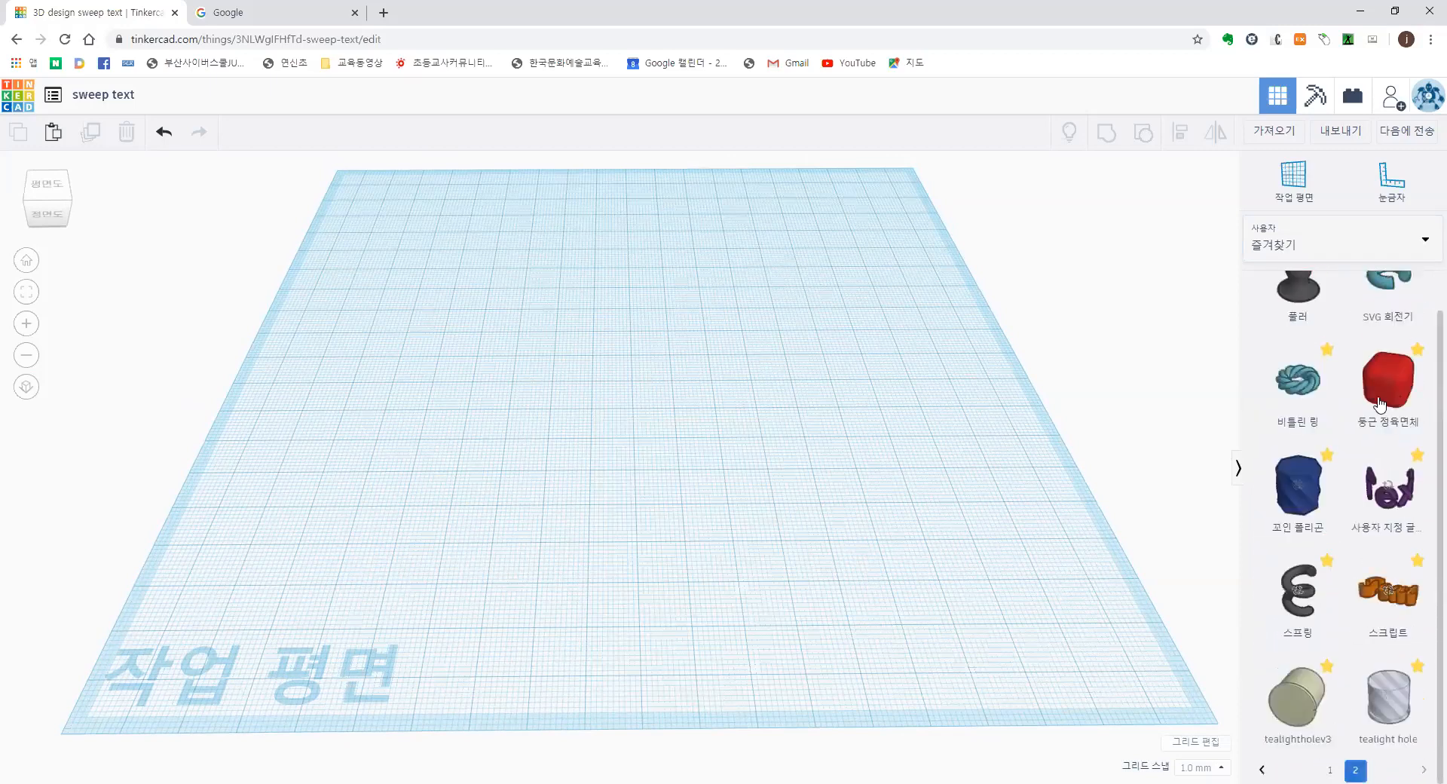
drag(1396, 316, 640, 361)
scroll(595, 448, up, 3)
scroll(595, 448, up, 3)
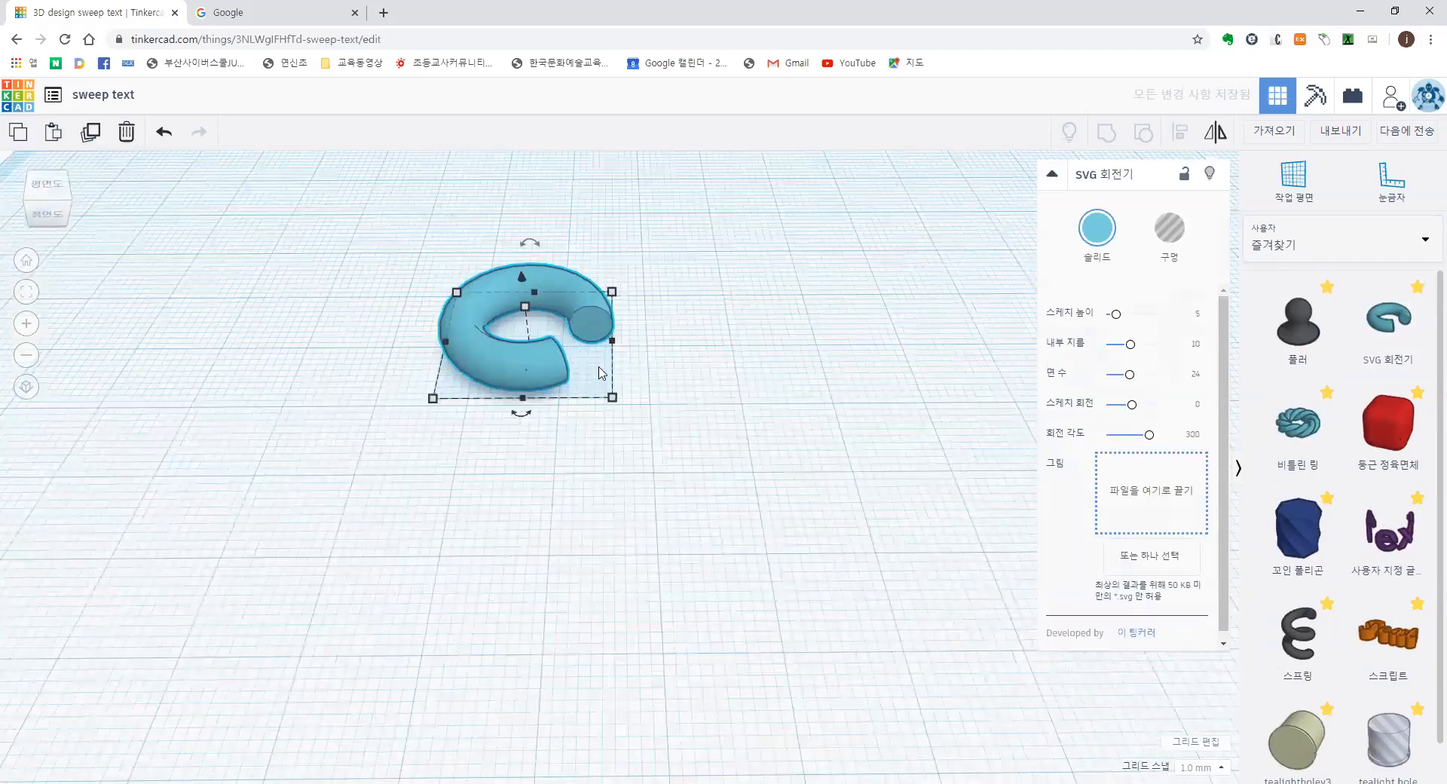
Set the sketch height (스케치 높이) of the SVG 회전기 shape to 10.
click(1199, 314)
text(10)
key(Return)
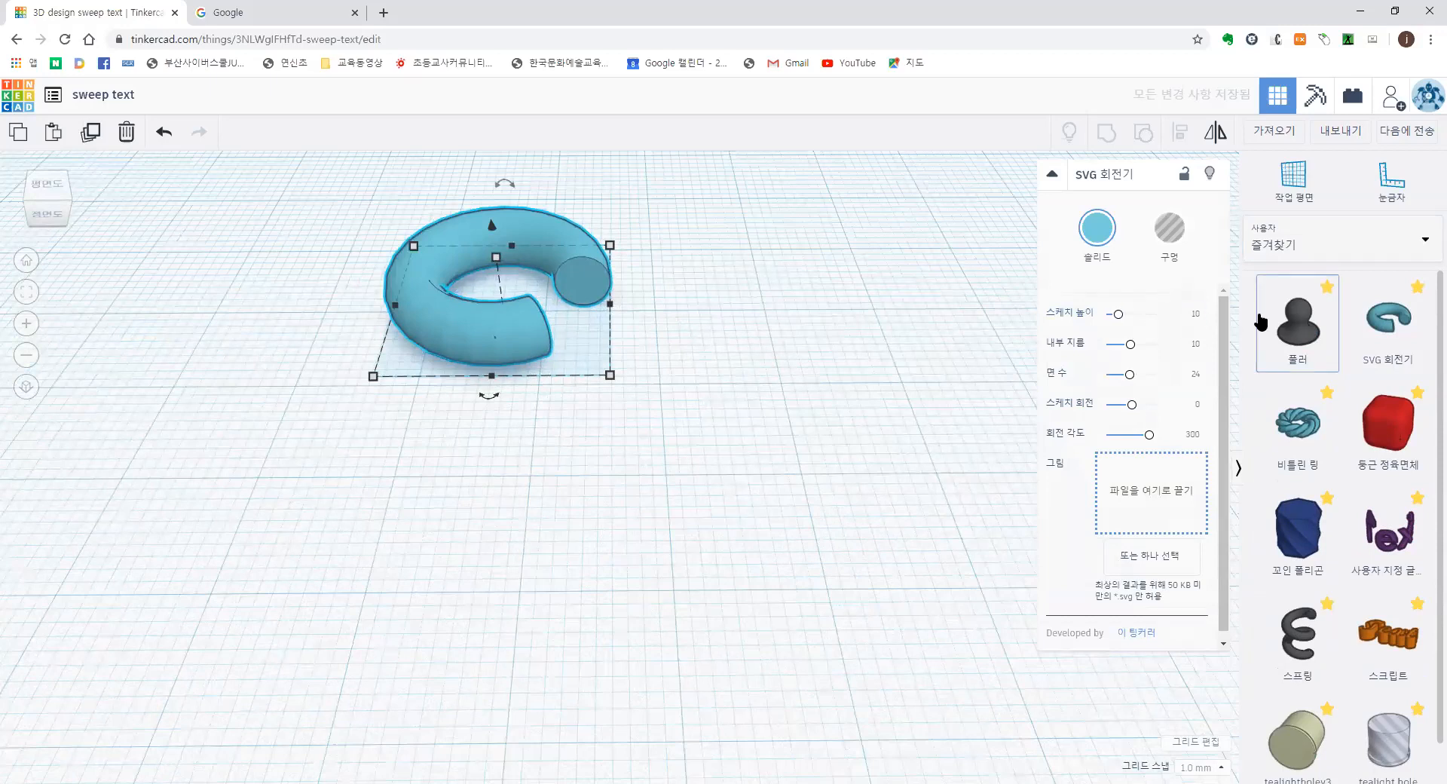
Try an inner diameter of 20, settle on 11.72, and raise the number of sides to 48.
scroll(555, 369, up, 2)
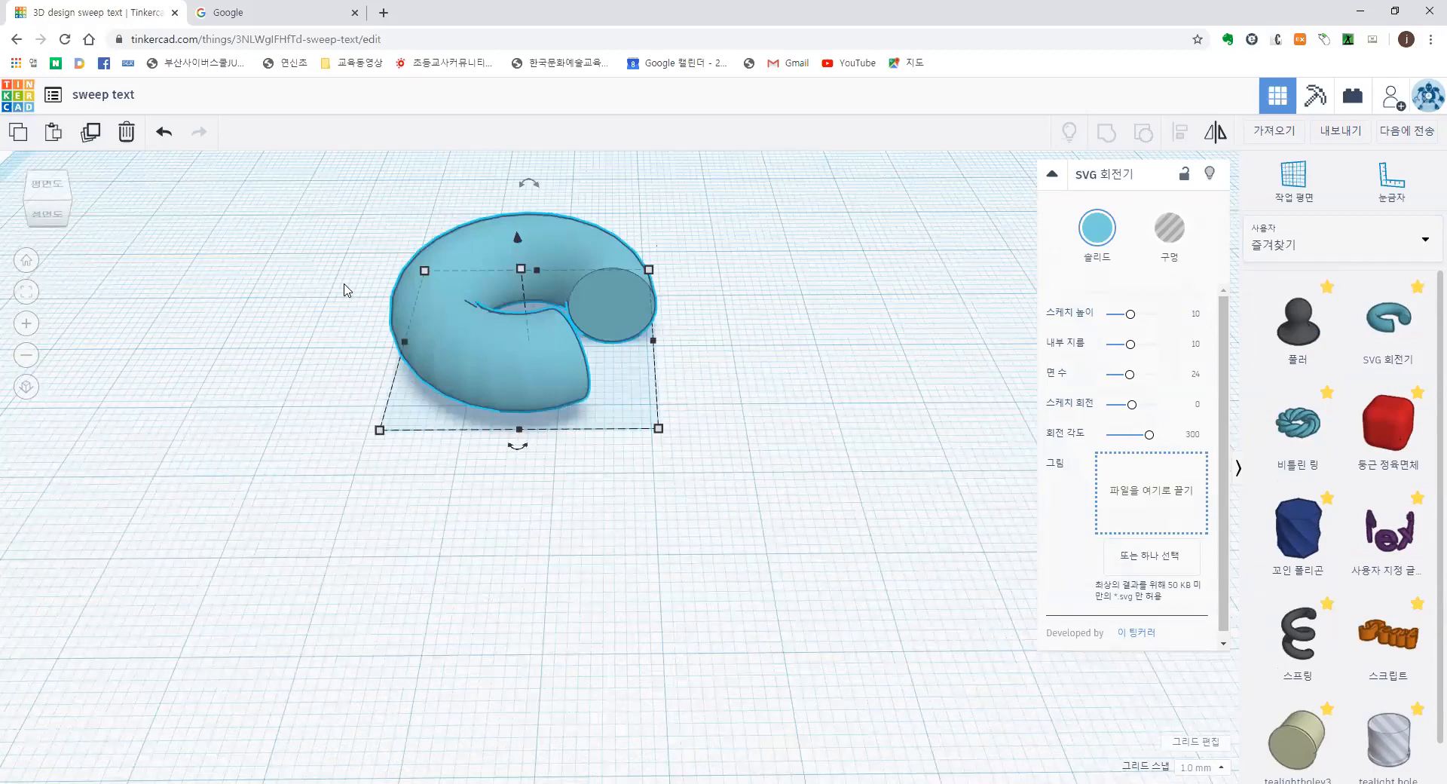
scroll(453, 257, up, 3)
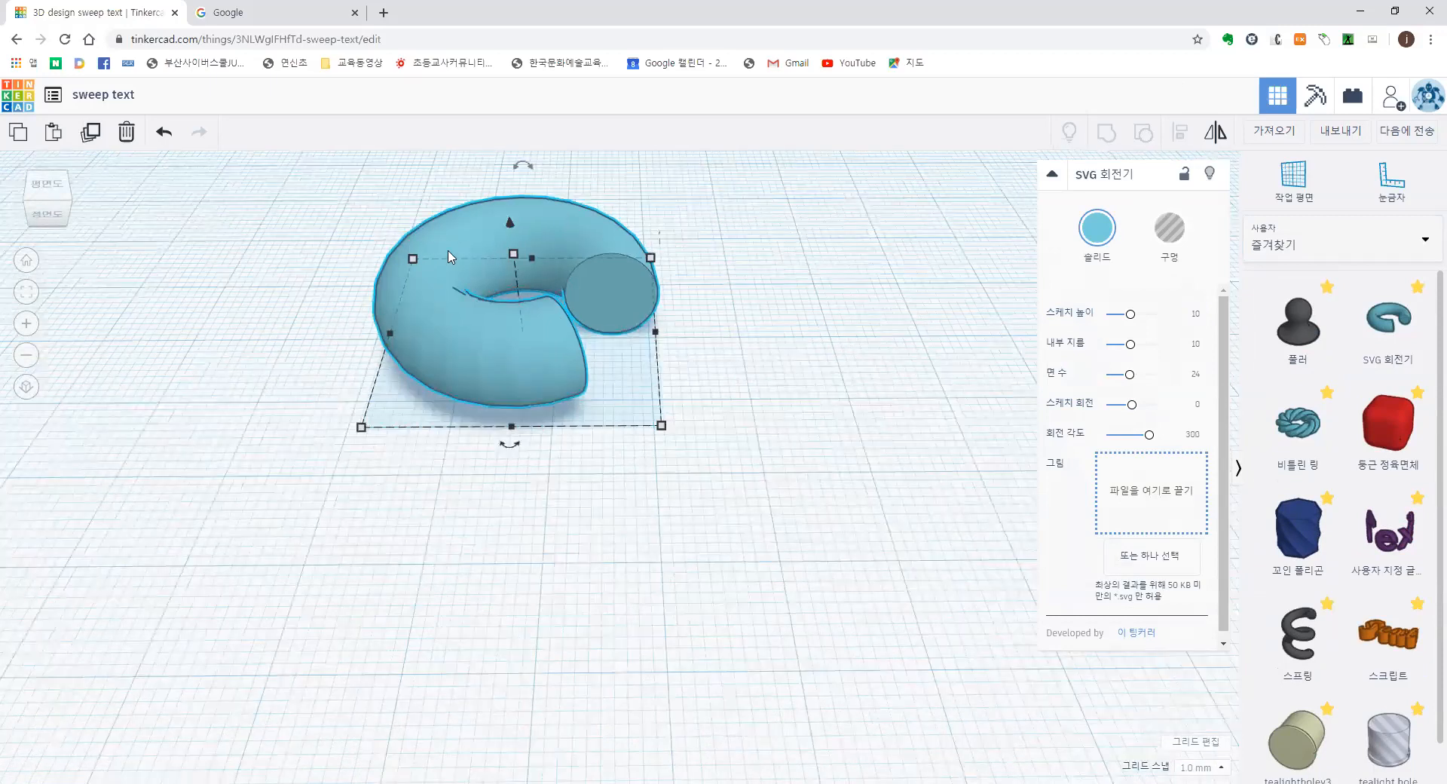
middle_drag(475, 339, 482, 406)
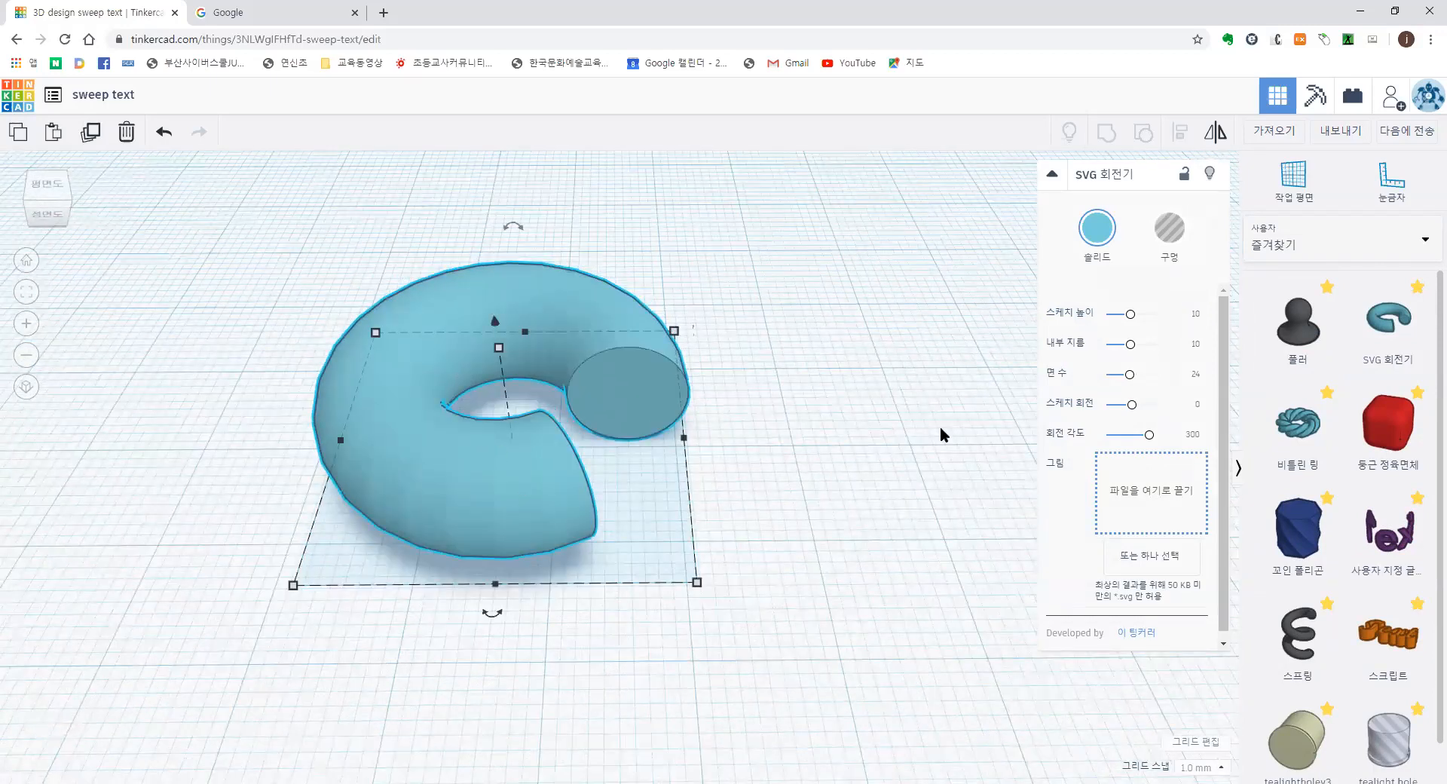
drag(1131, 348, 1158, 346)
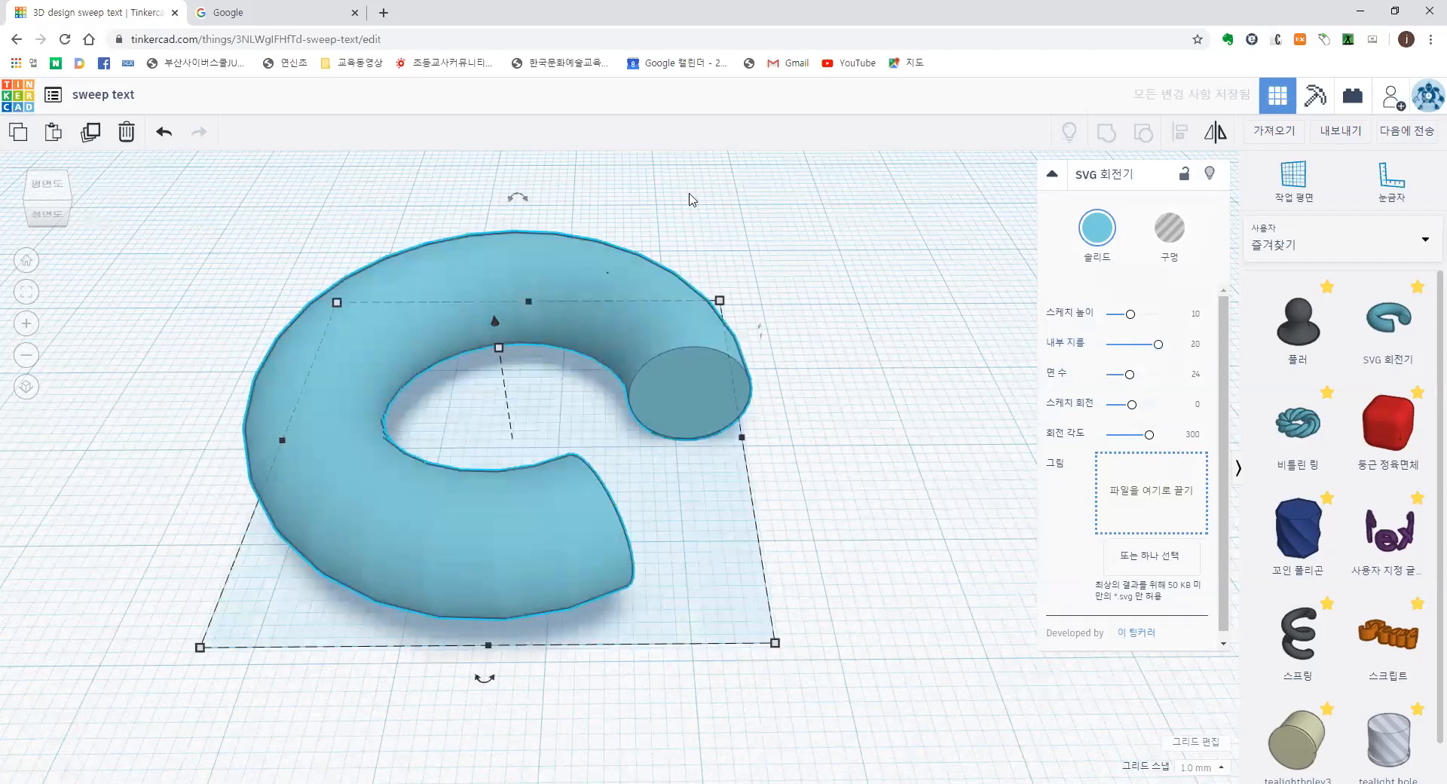
drag(1158, 344, 1158, 374)
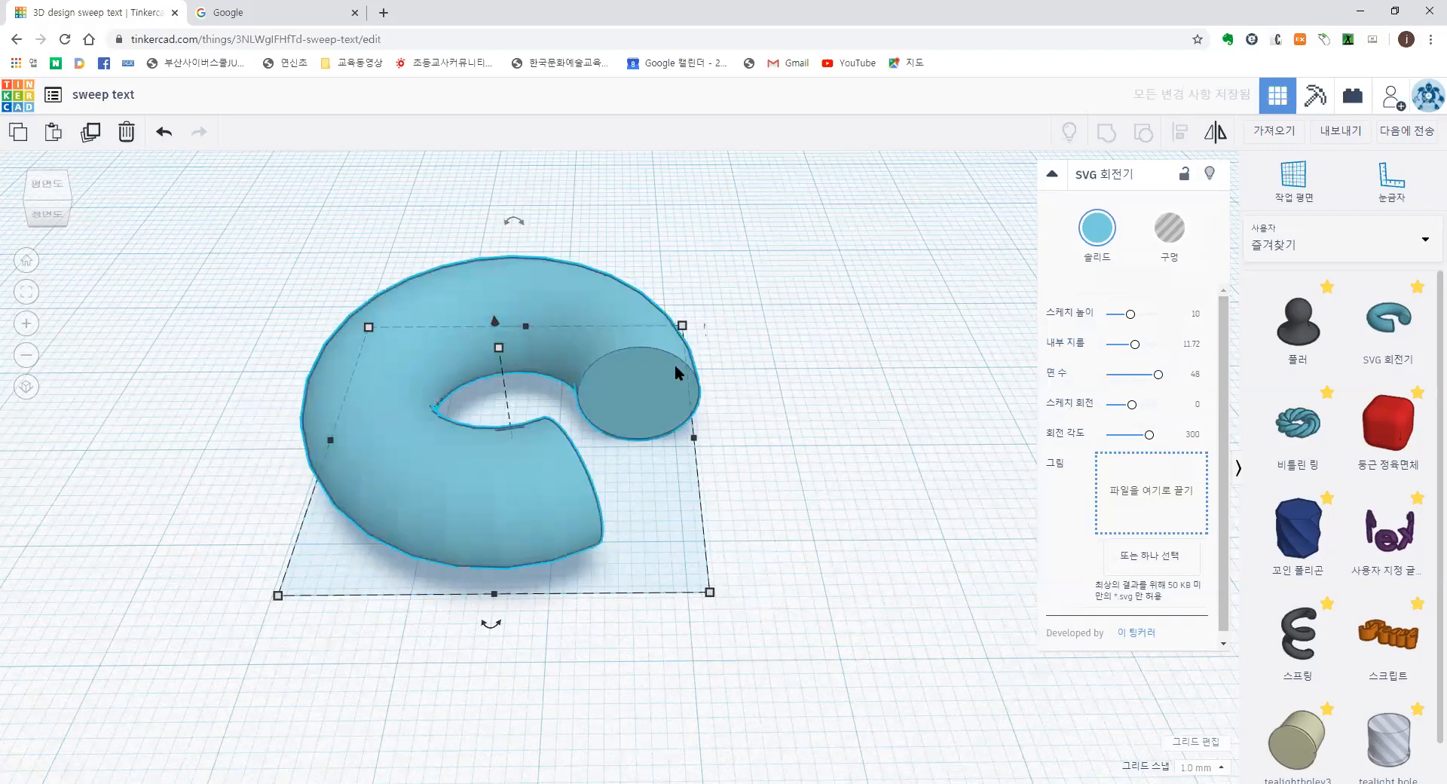
Try fewer sides, return the number to 48, and set the sketch rotation (스케치 회전) to -3.
drag(1158, 374, 911, 404)
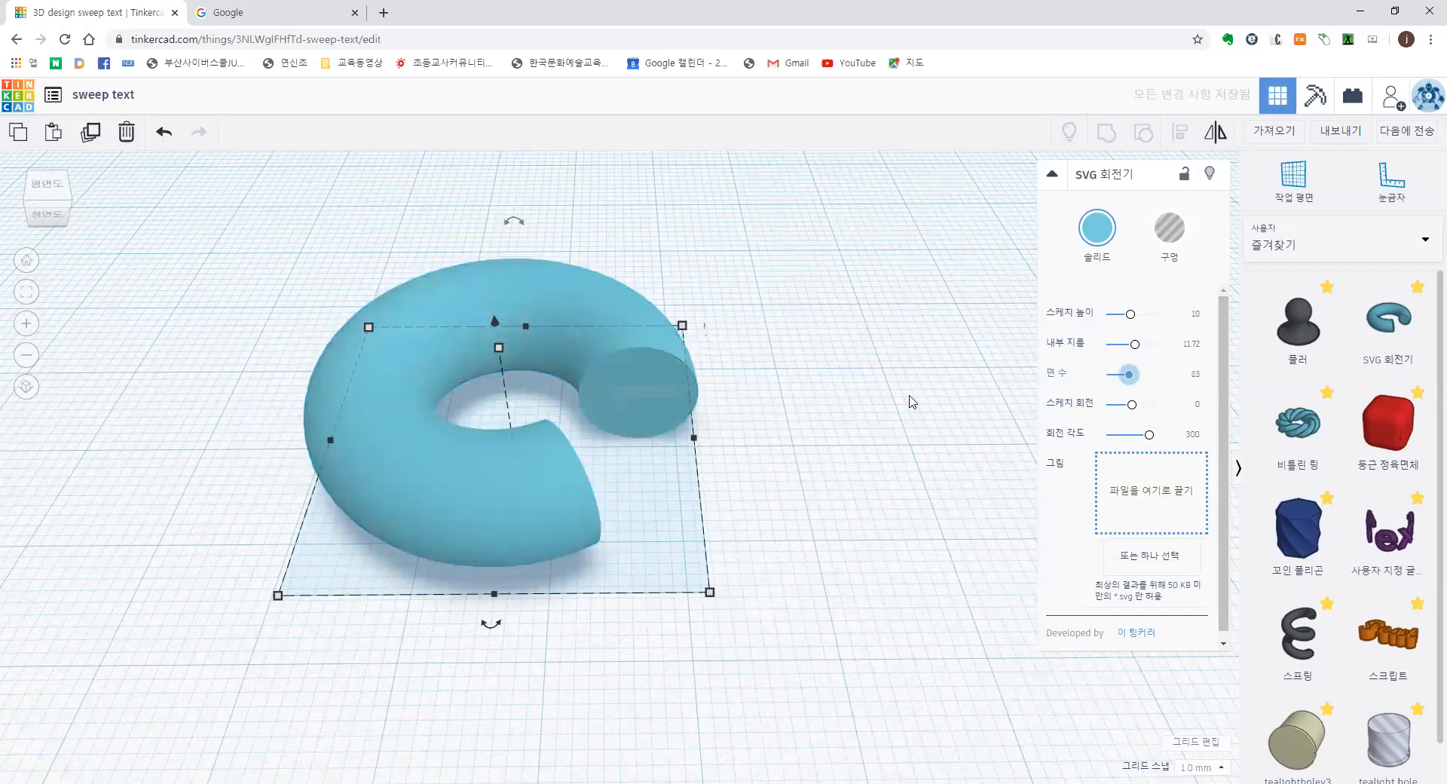
drag(1105, 375, 1160, 377)
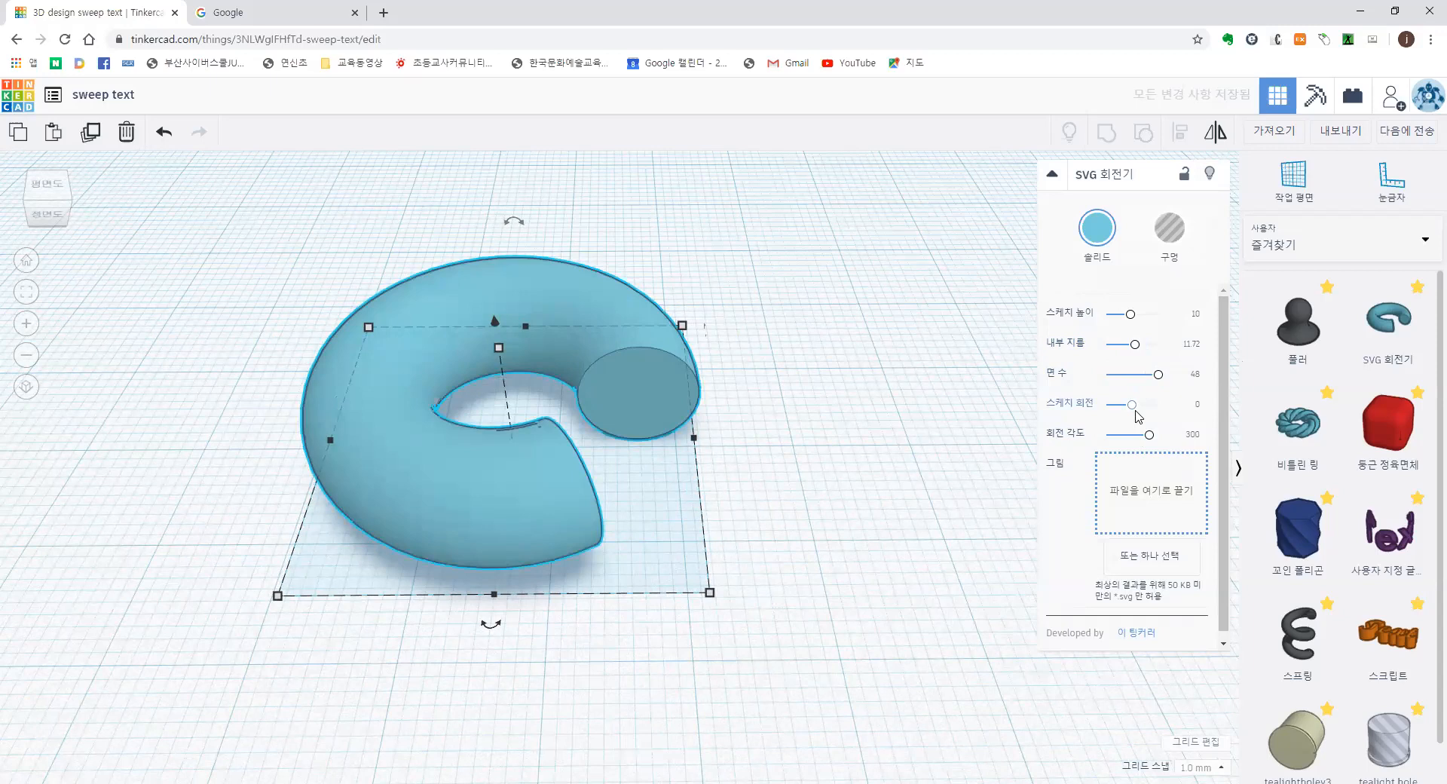
mouse_move(1132, 410)
mouse_down()
mouse_move(1167, 409)
mouse_move(1131, 409)
mouse_up()
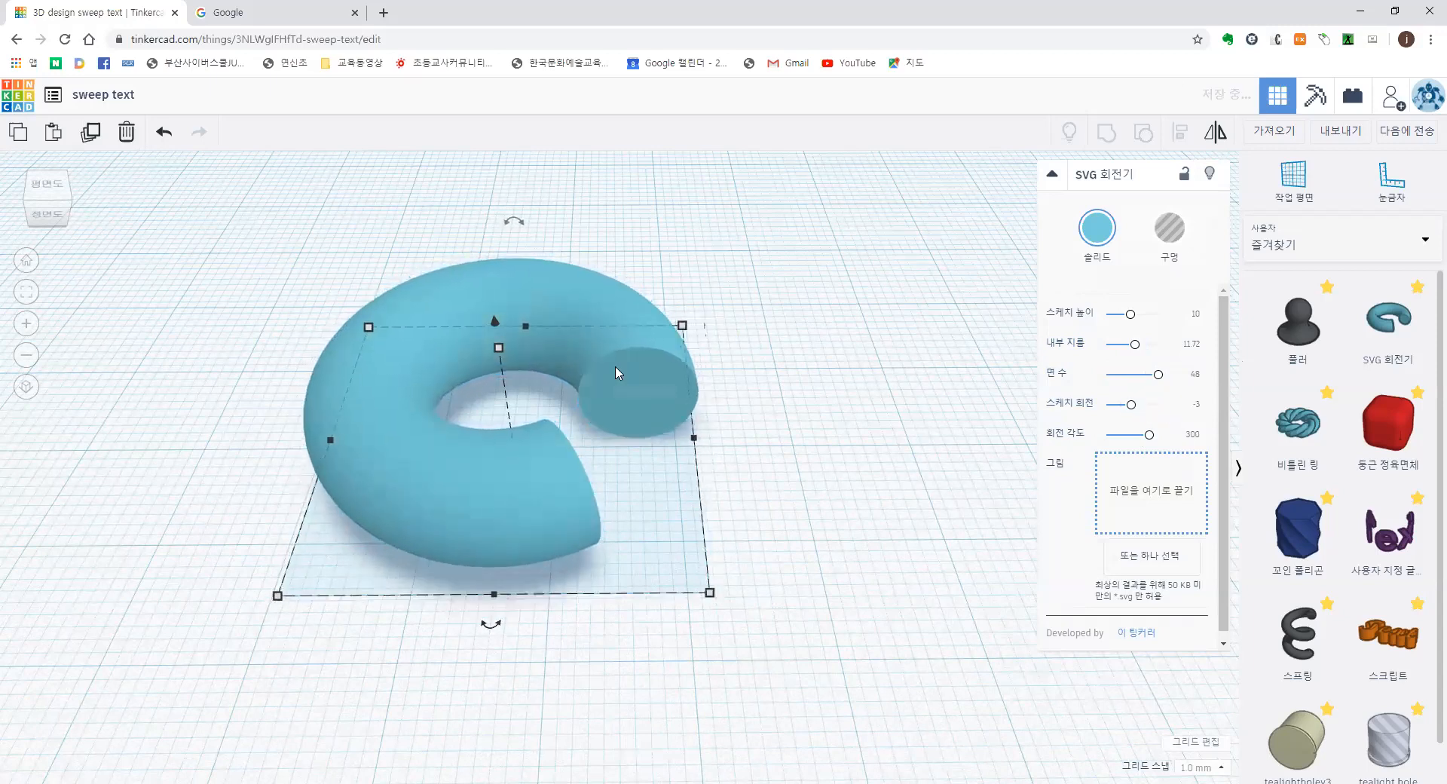
Move the SVG 회전기 shape about 16 mm left and 3 mm back on the workplane.
drag(567, 313, 364, 322)
scroll(410, 377, down, 3)
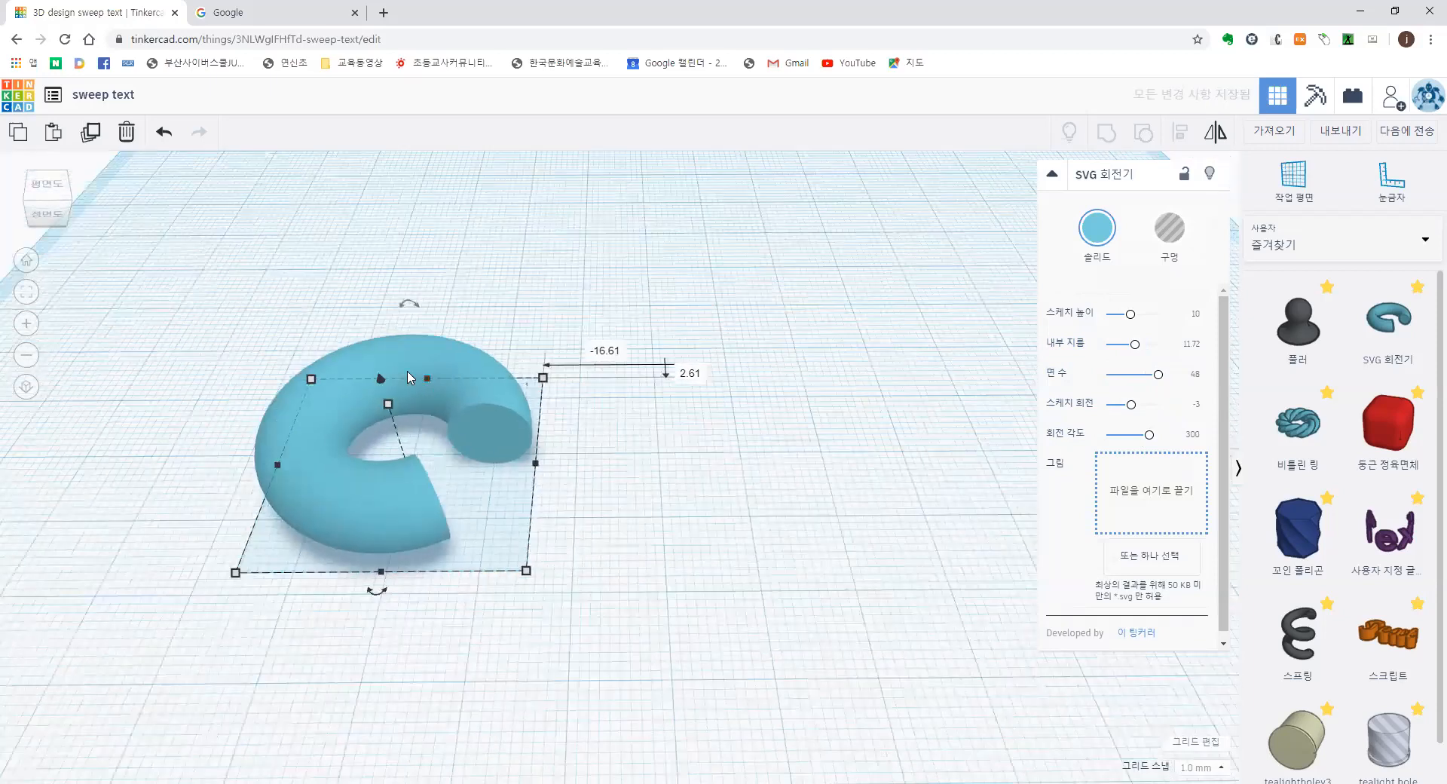
drag(490, 396, 393, 411)
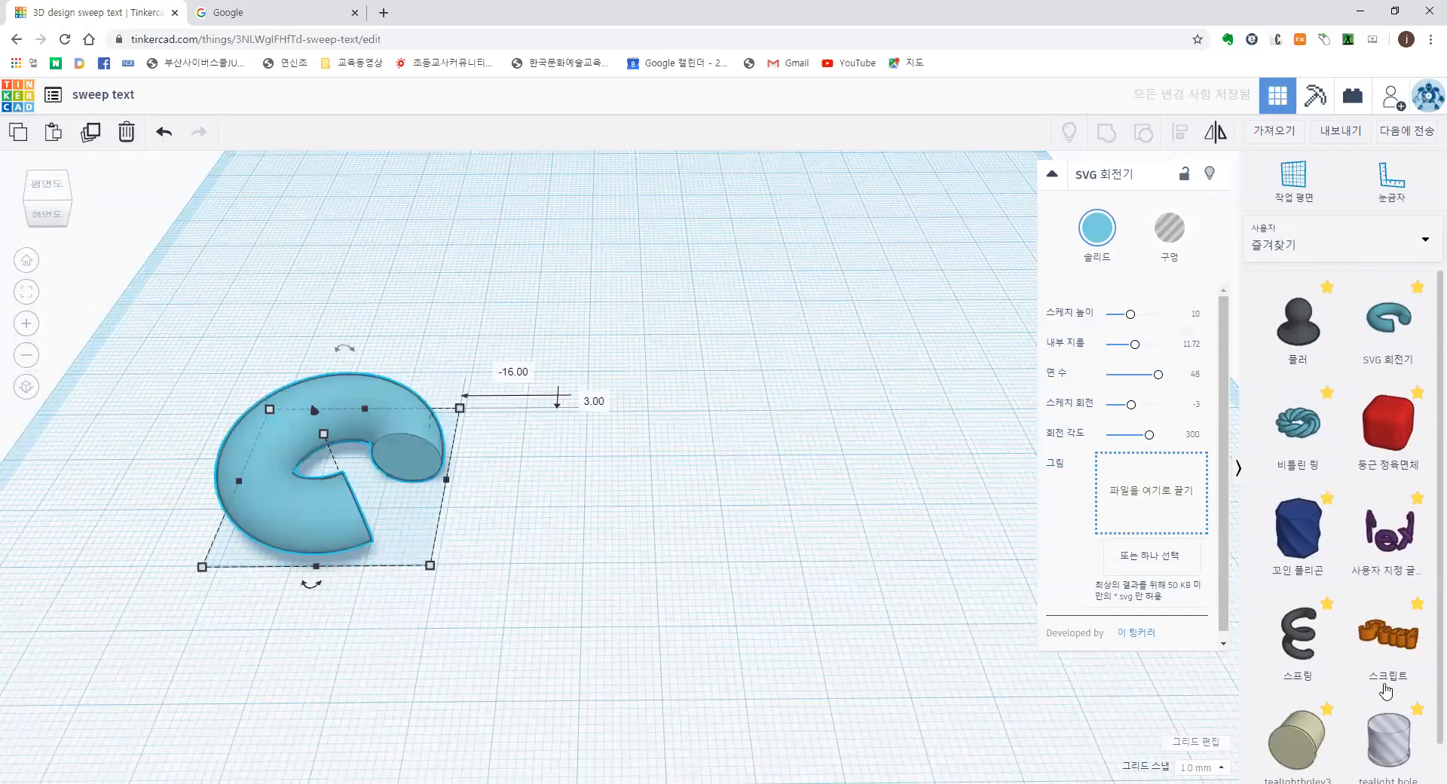
Place the 회전되는 조정 shape from the favourites collection on the workplane beside the SVG 회전기 shape.
scroll(1339, 740, down, 1)
scroll(1357, 640, down, 8)
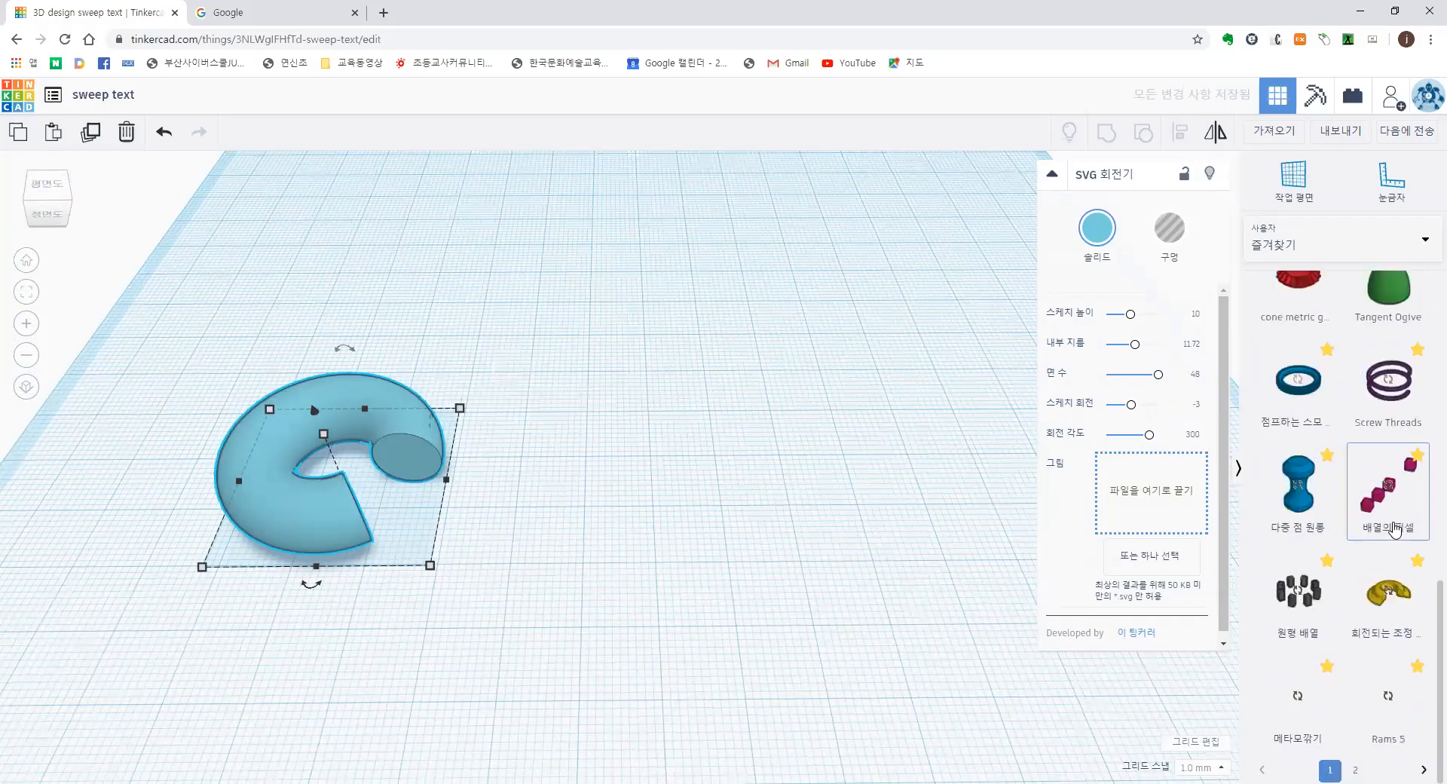
click(1388, 591)
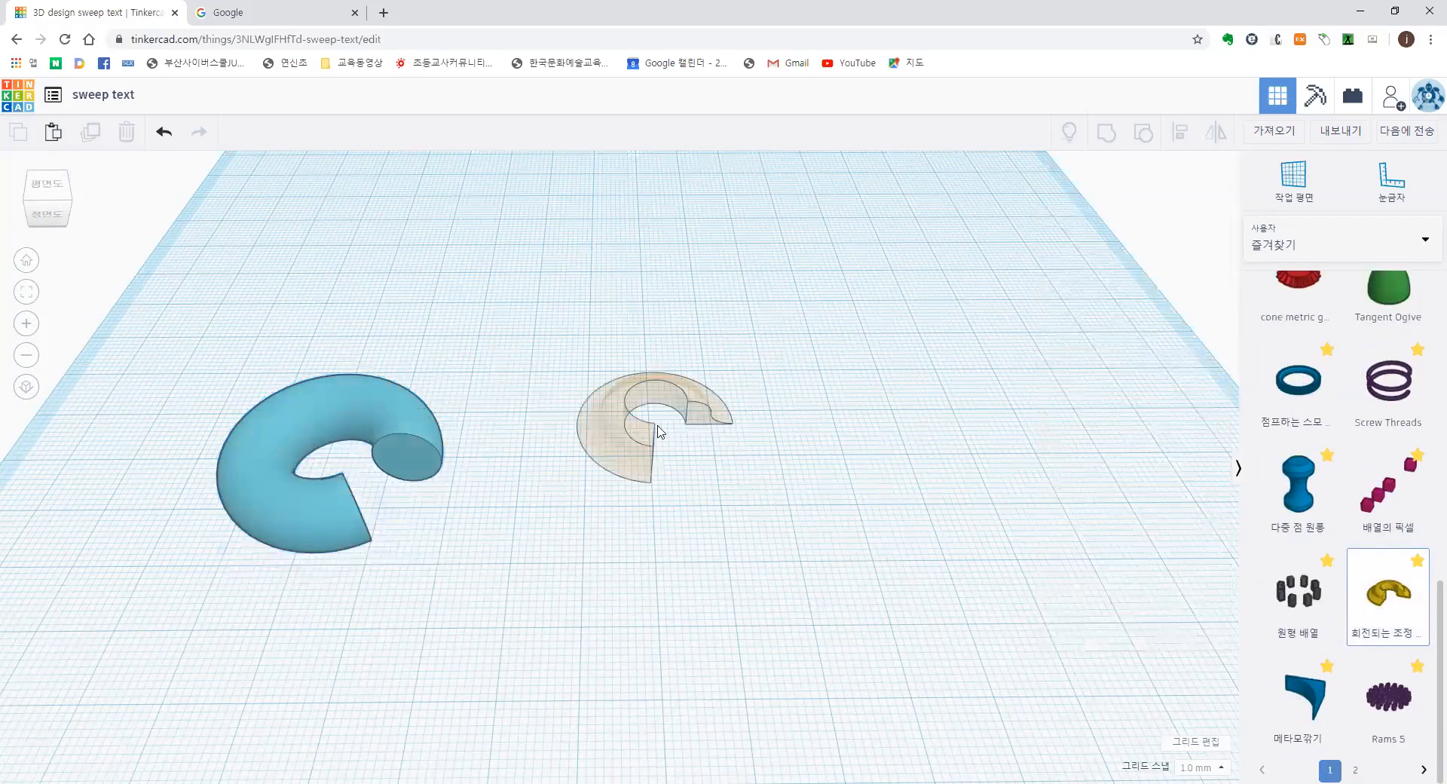
click(693, 441)
scroll(850, 459, up, 2)
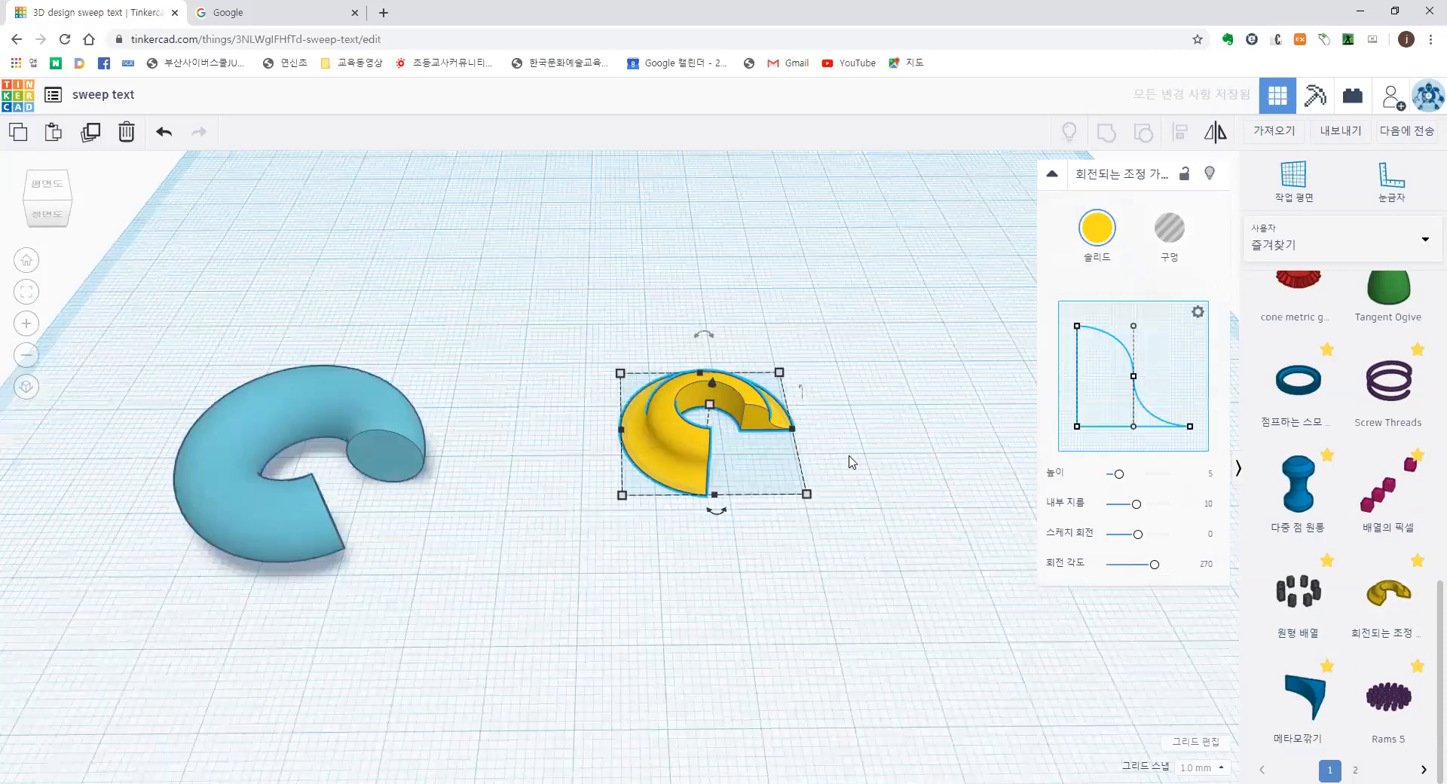
right_drag(863, 503, 787, 482)
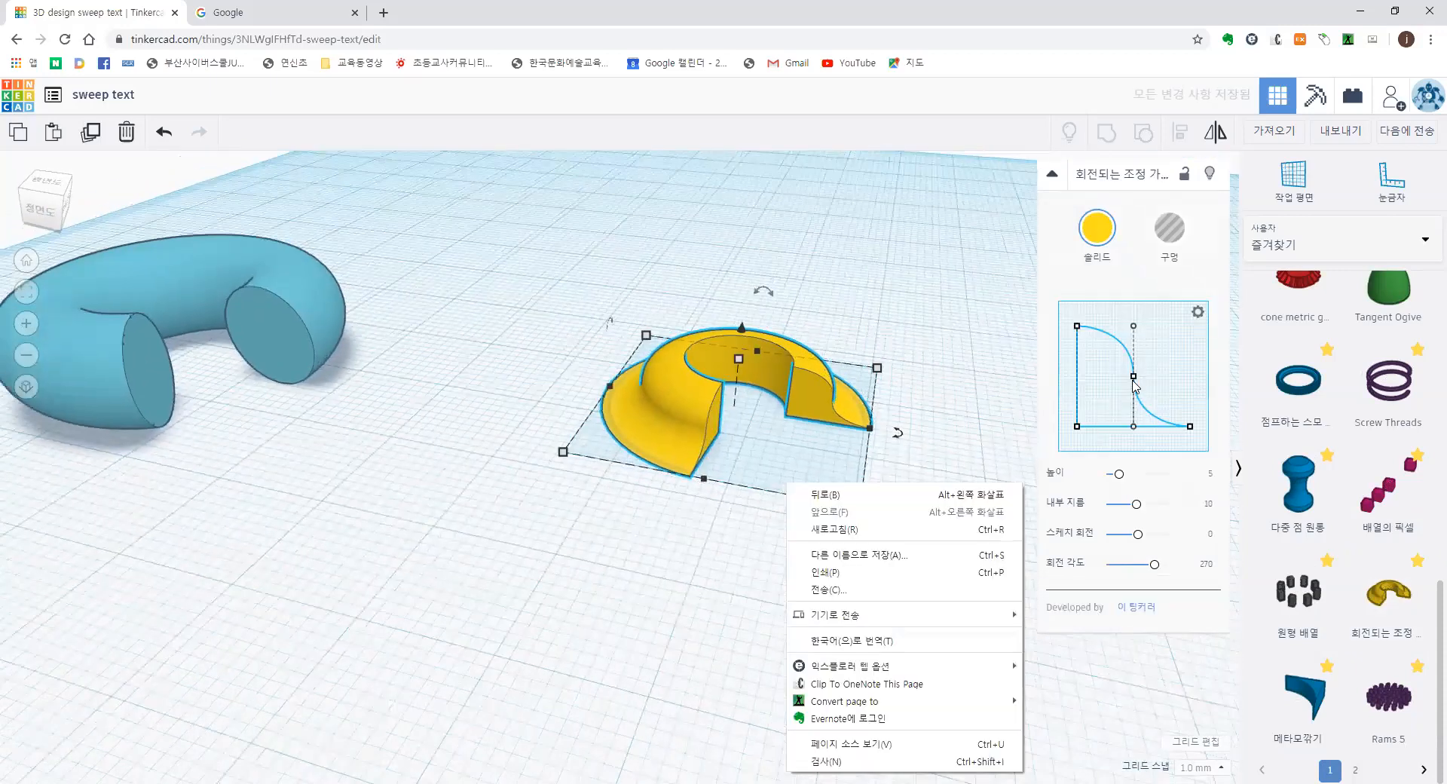
Reshape the yellow shape's profile curve, slightly raise its sketch rotation (스케치 회전), and set the rotation angle (회전 각도) to 85.
click(1121, 386)
drag(1134, 377, 1118, 389)
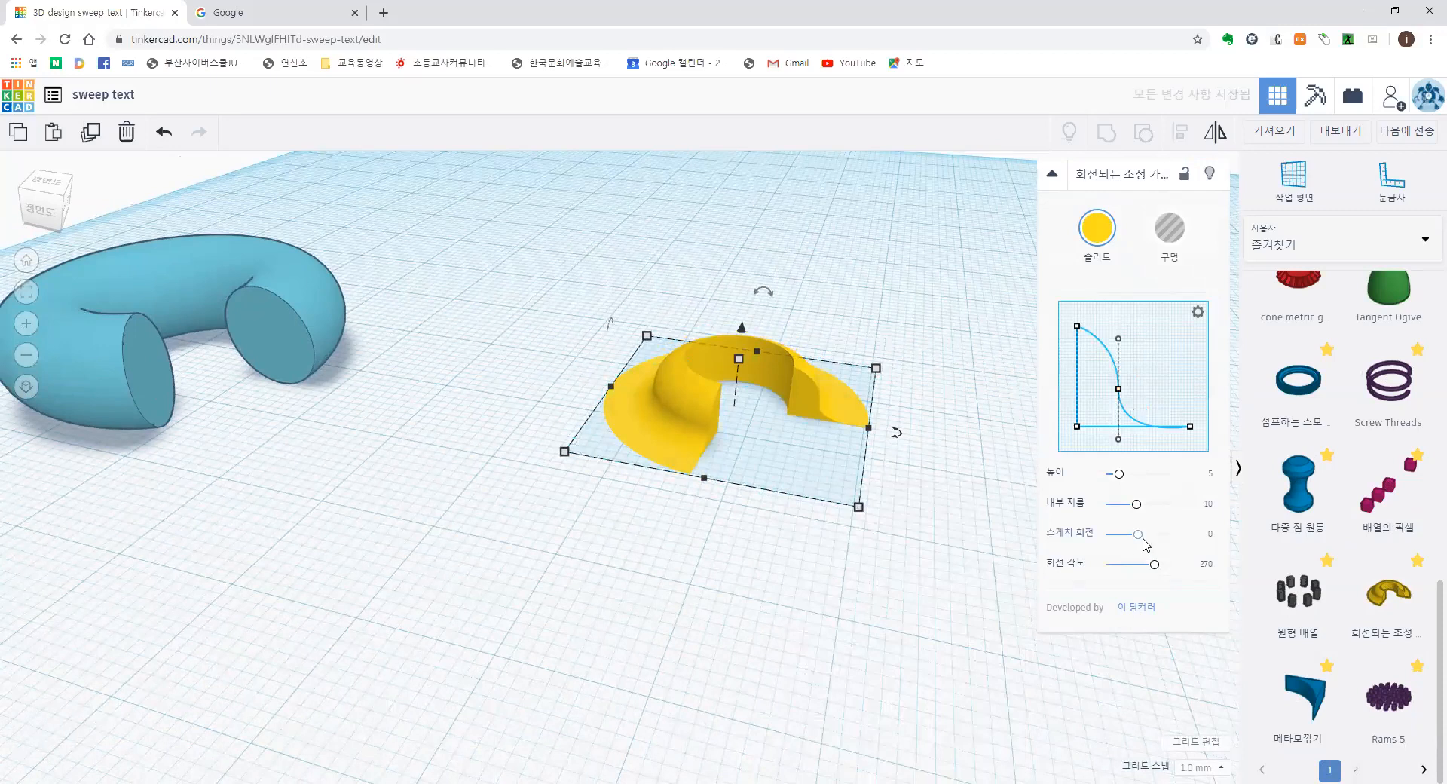
mouse_move(1138, 535)
mouse_down()
mouse_move(1191, 537)
mouse_move(1103, 539)
mouse_move(1165, 537)
mouse_move(1146, 572)
mouse_move(1128, 574)
mouse_move(1141, 536)
mouse_move(1163, 541)
mouse_move(1119, 537)
mouse_move(1103, 549)
mouse_move(1146, 542)
mouse_move(1093, 556)
mouse_move(1139, 535)
mouse_up()
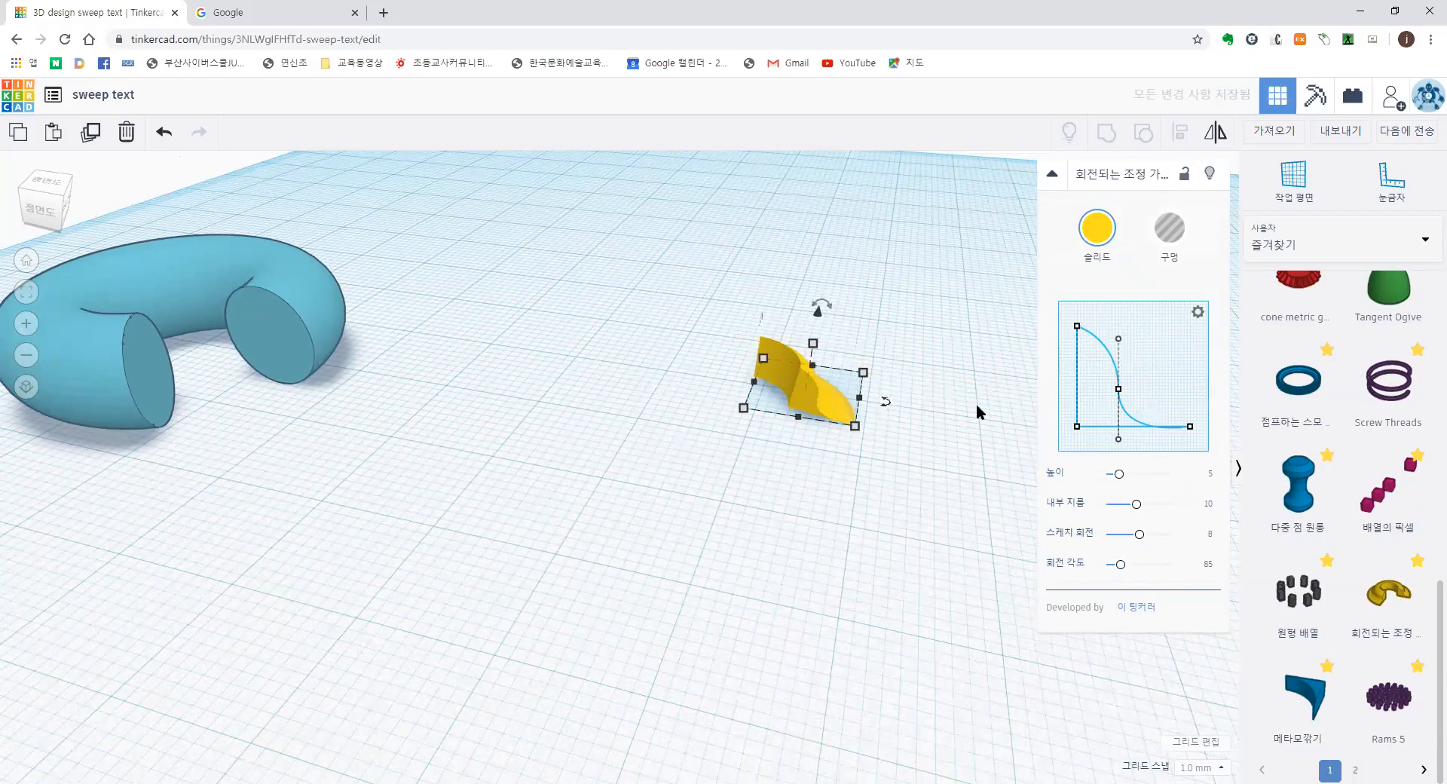
Delete the yellow 회전되는 조정 shape from the workplane.
click(468, 499)
click(835, 402)
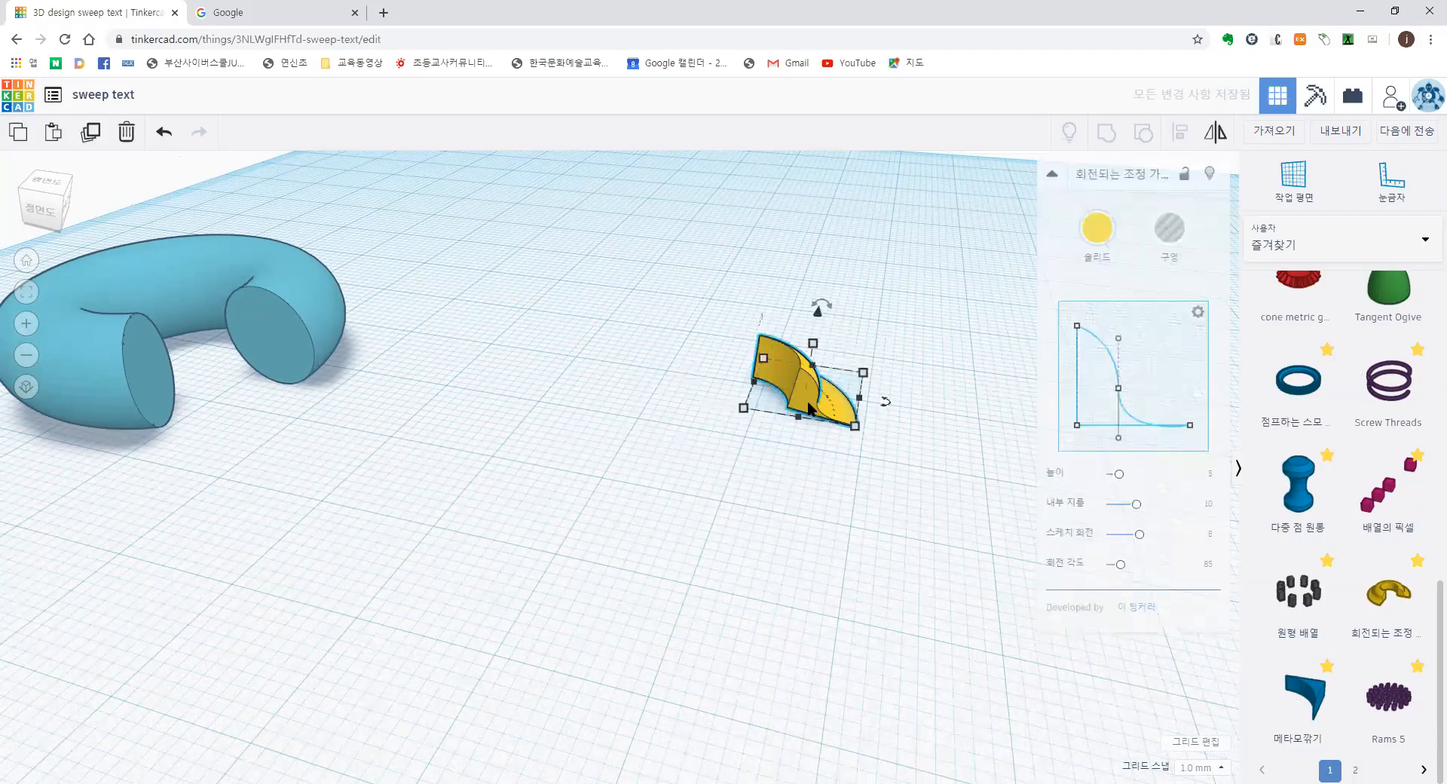
key(Delete)
scroll(278, 519, down, 5)
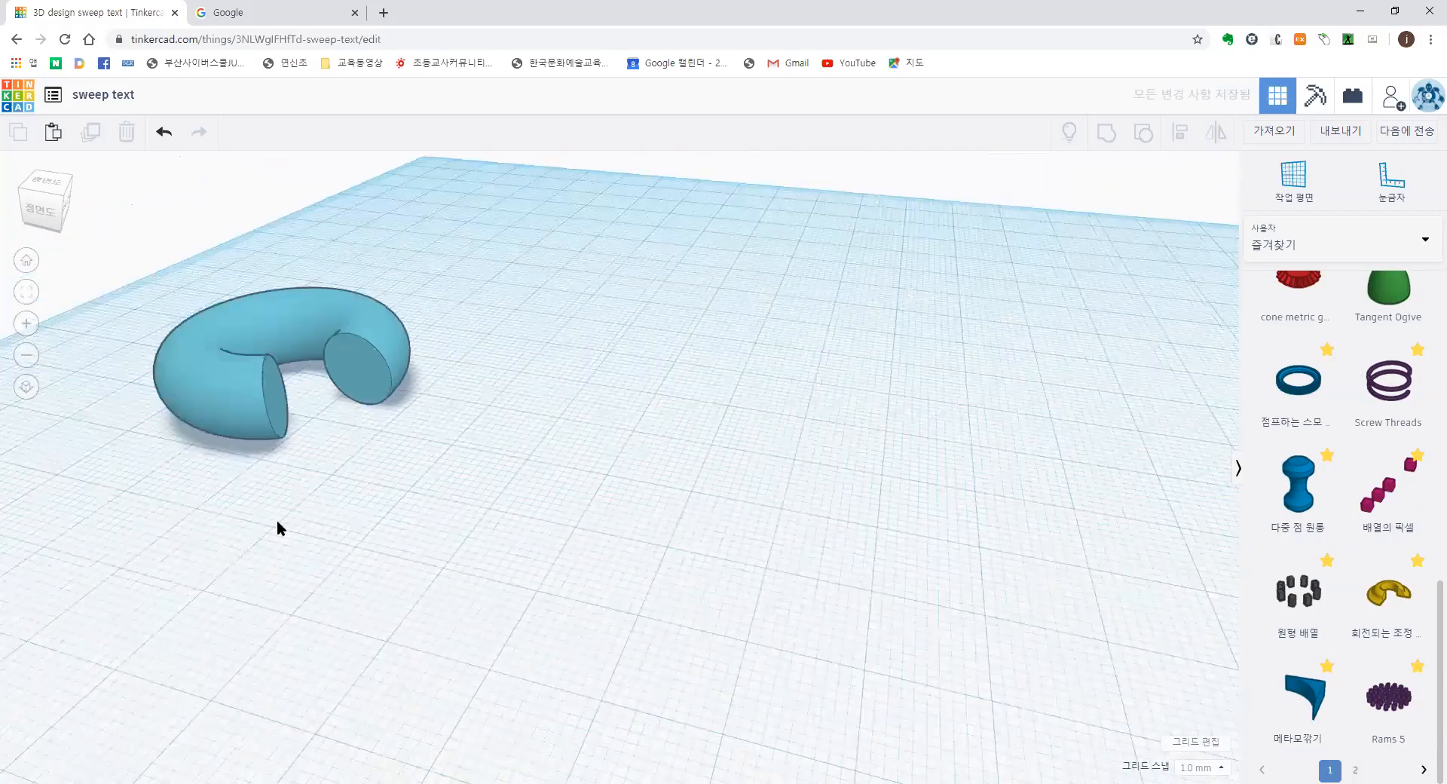
Move the SVG 회전기 shape about 46 mm right and 18 mm back on the workplane.
click(26, 260)
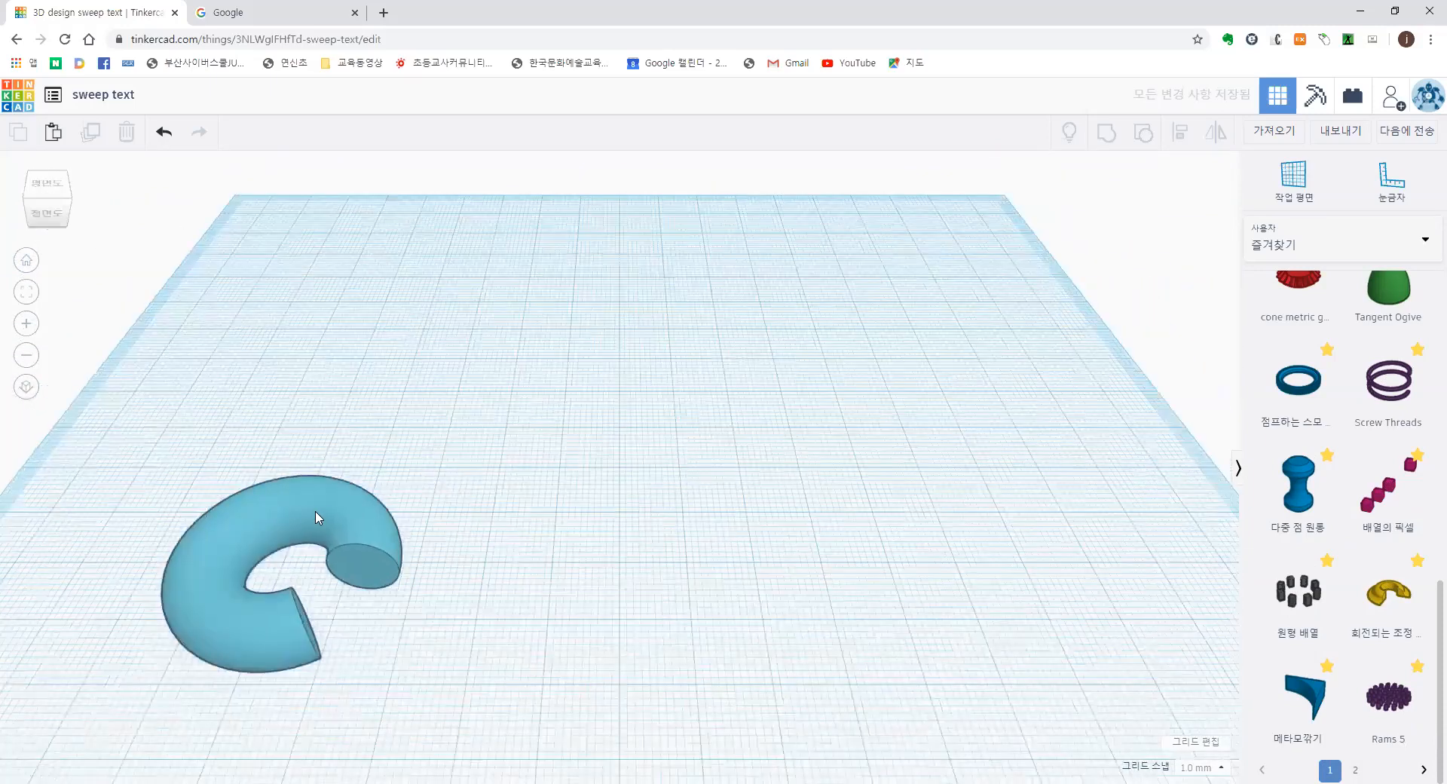
click(324, 517)
key(f)
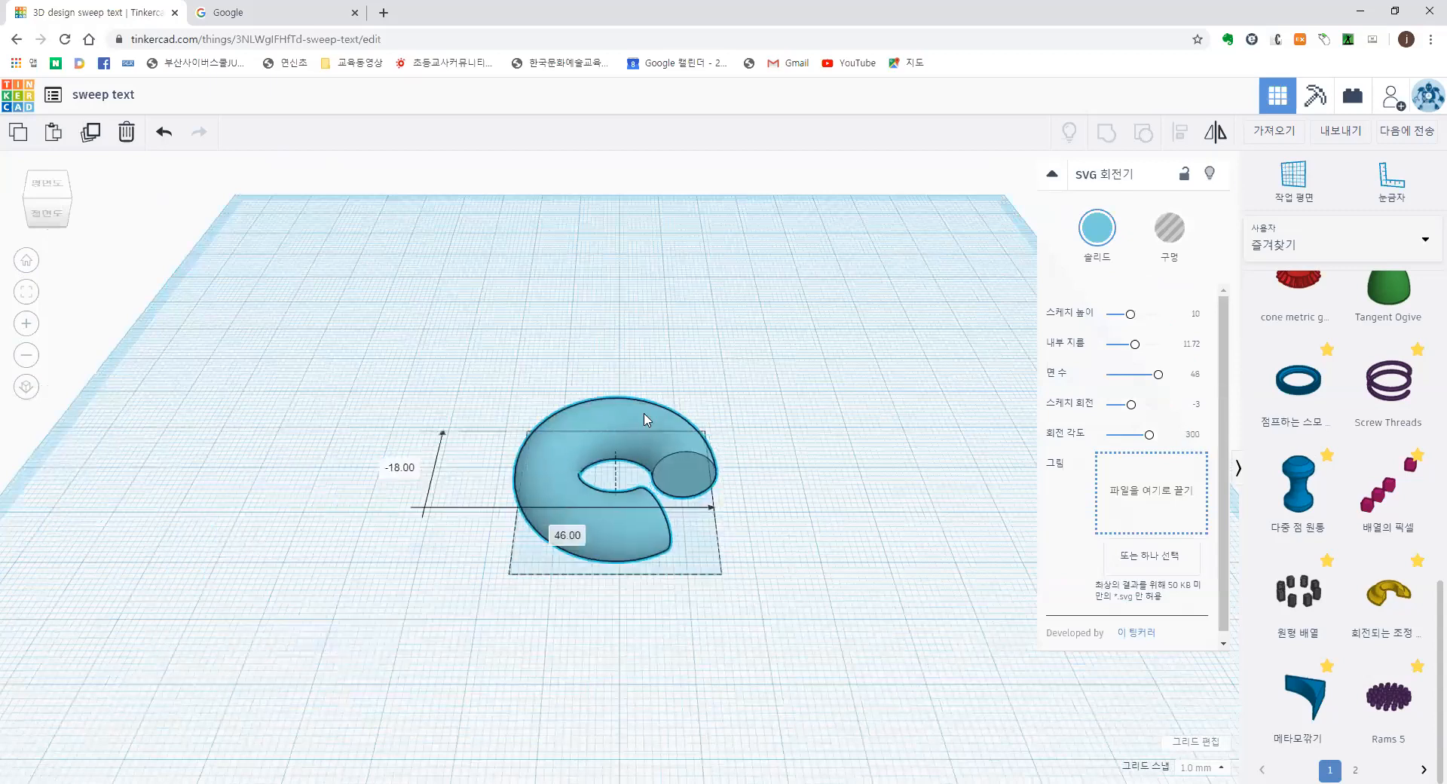
right_drag(624, 599, 613, 428)
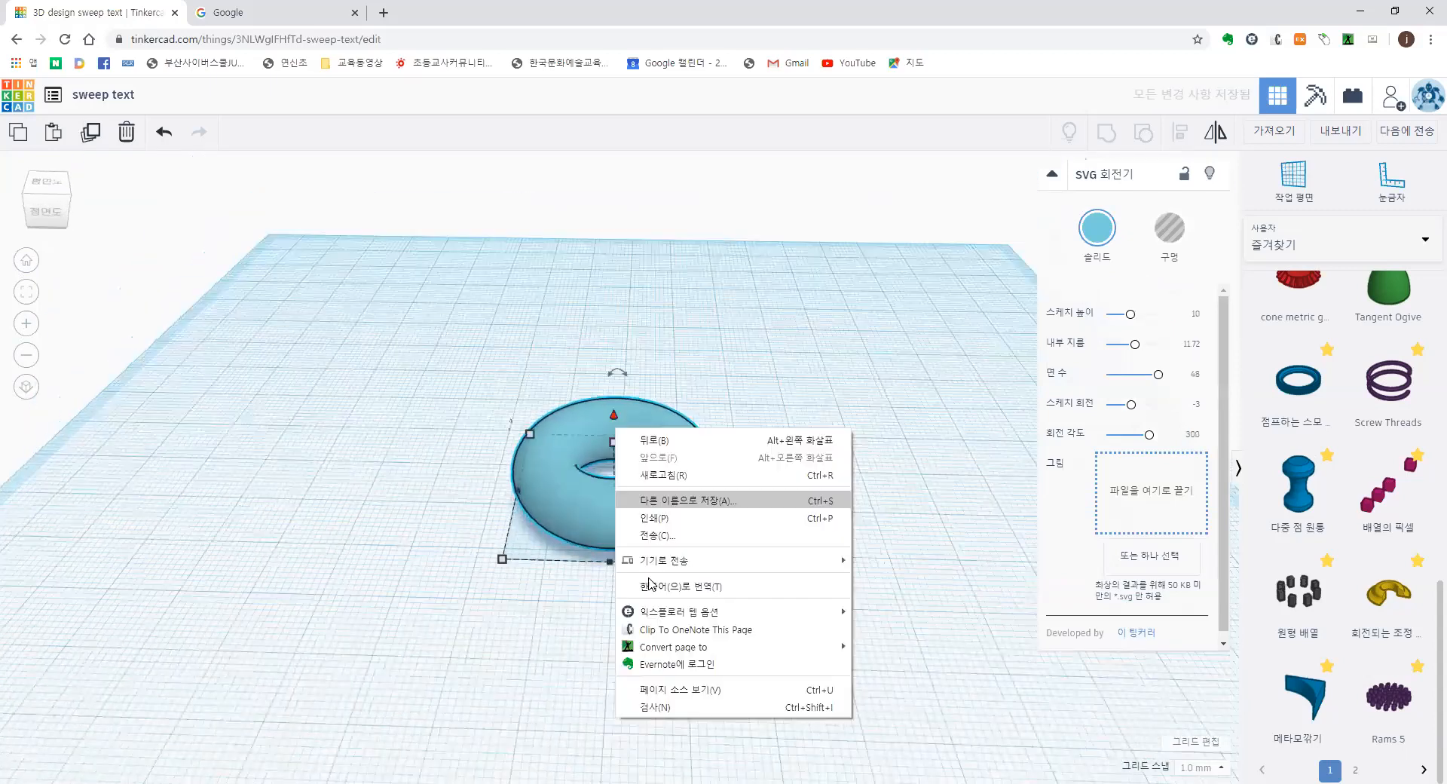
click(538, 562)
right_drag(521, 599, 519, 575)
click(910, 487)
scroll(752, 484, up, 3)
middle_drag(673, 506, 574, 503)
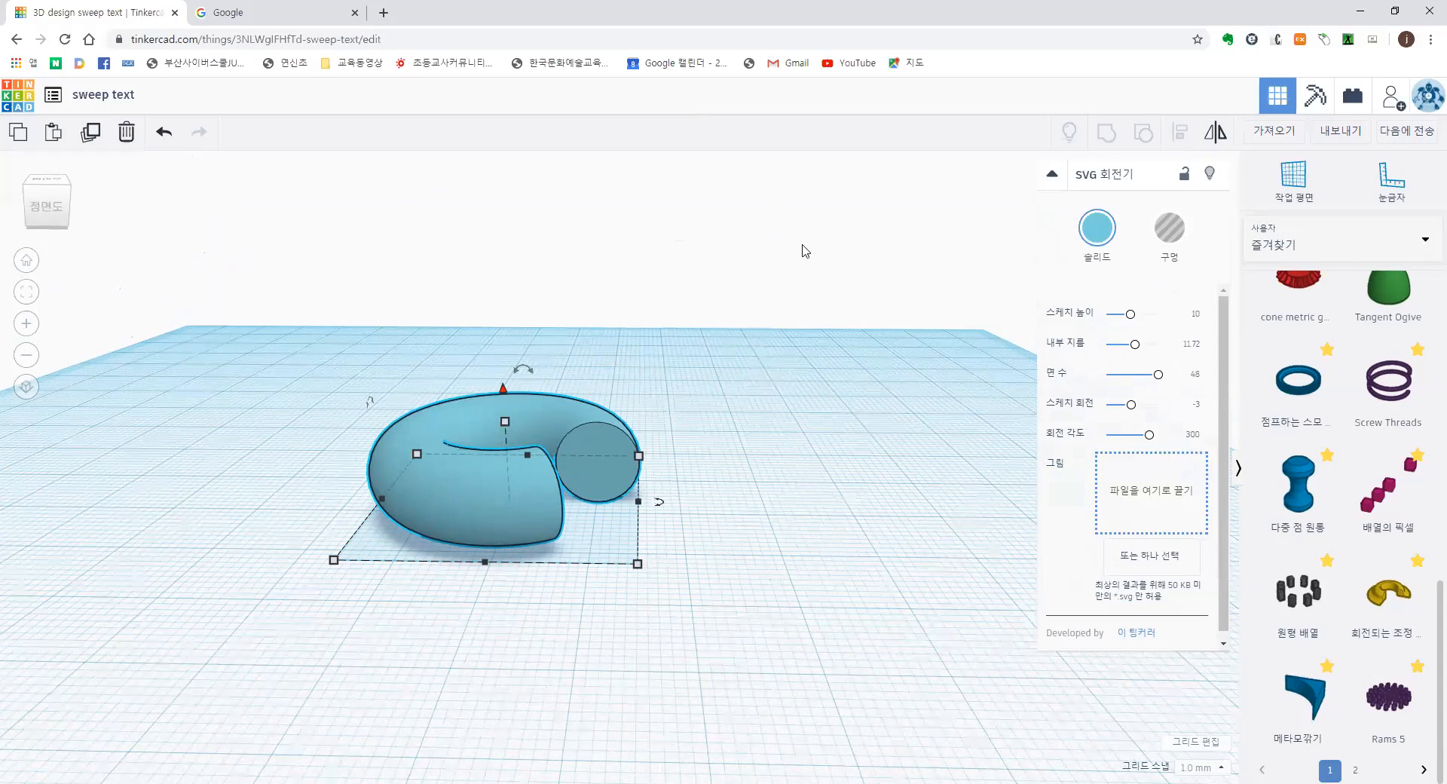
Load Stunning Fyyran-Maimu.svg from the 대학원영상 folder as the sketch of the SVG 회전기 shape.
click(1063, 495)
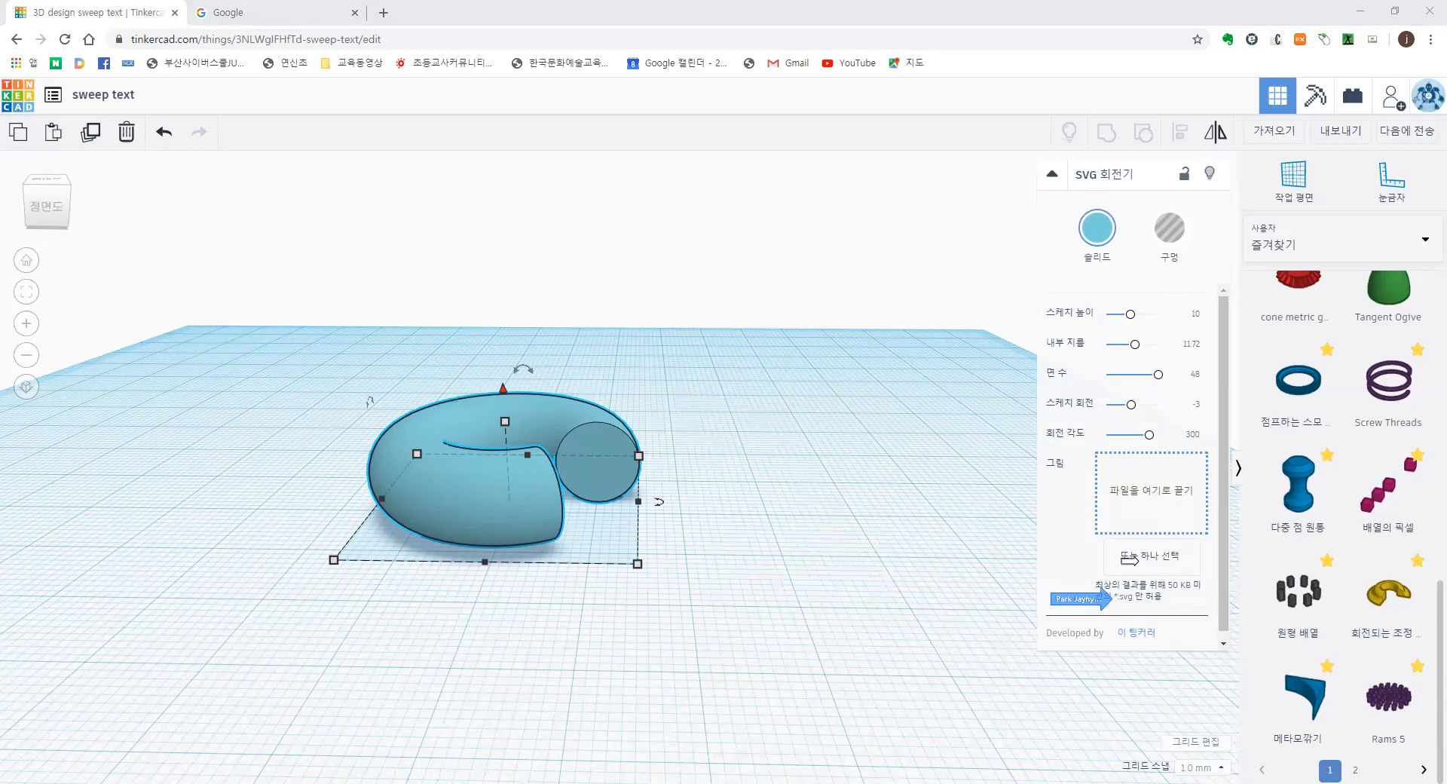
drag(1121, 558, 1168, 518)
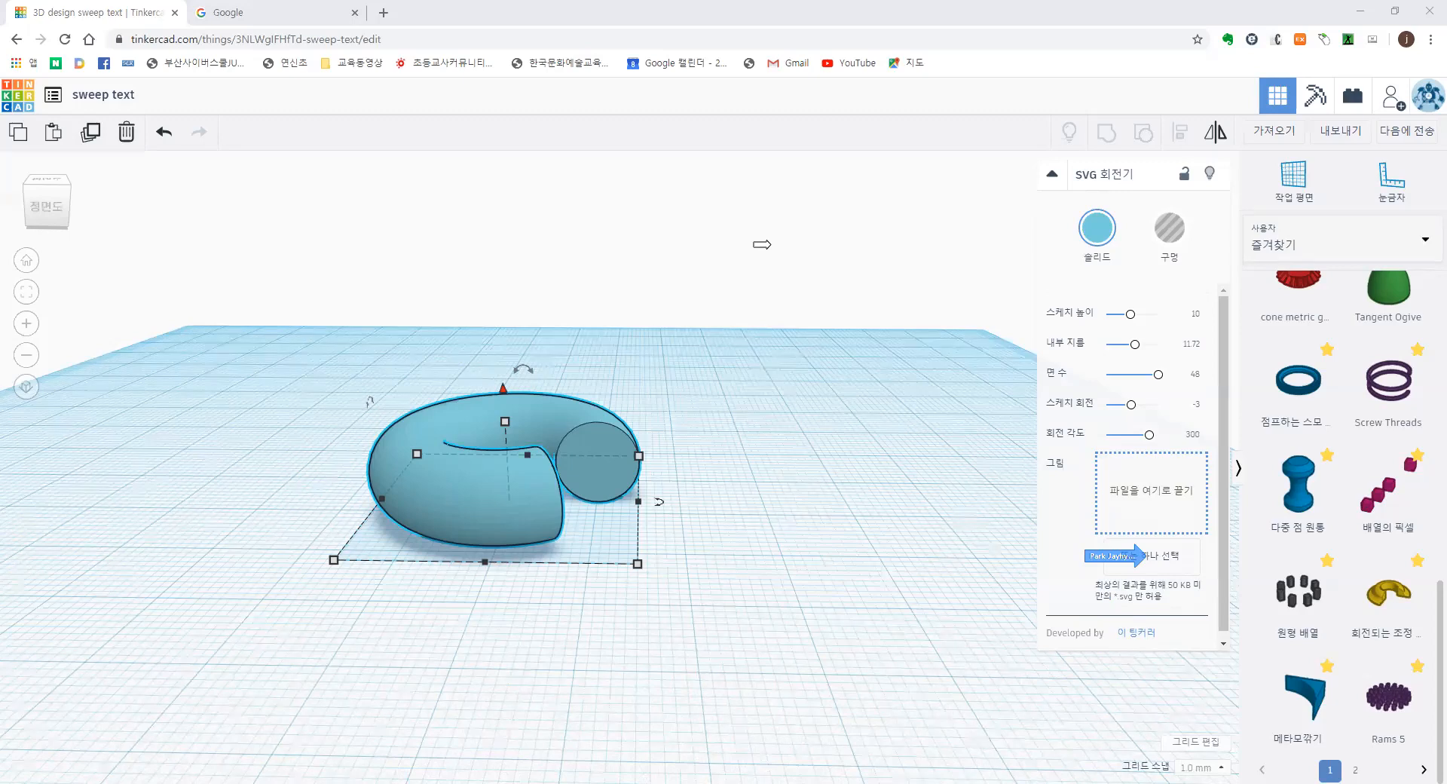
click(1171, 561)
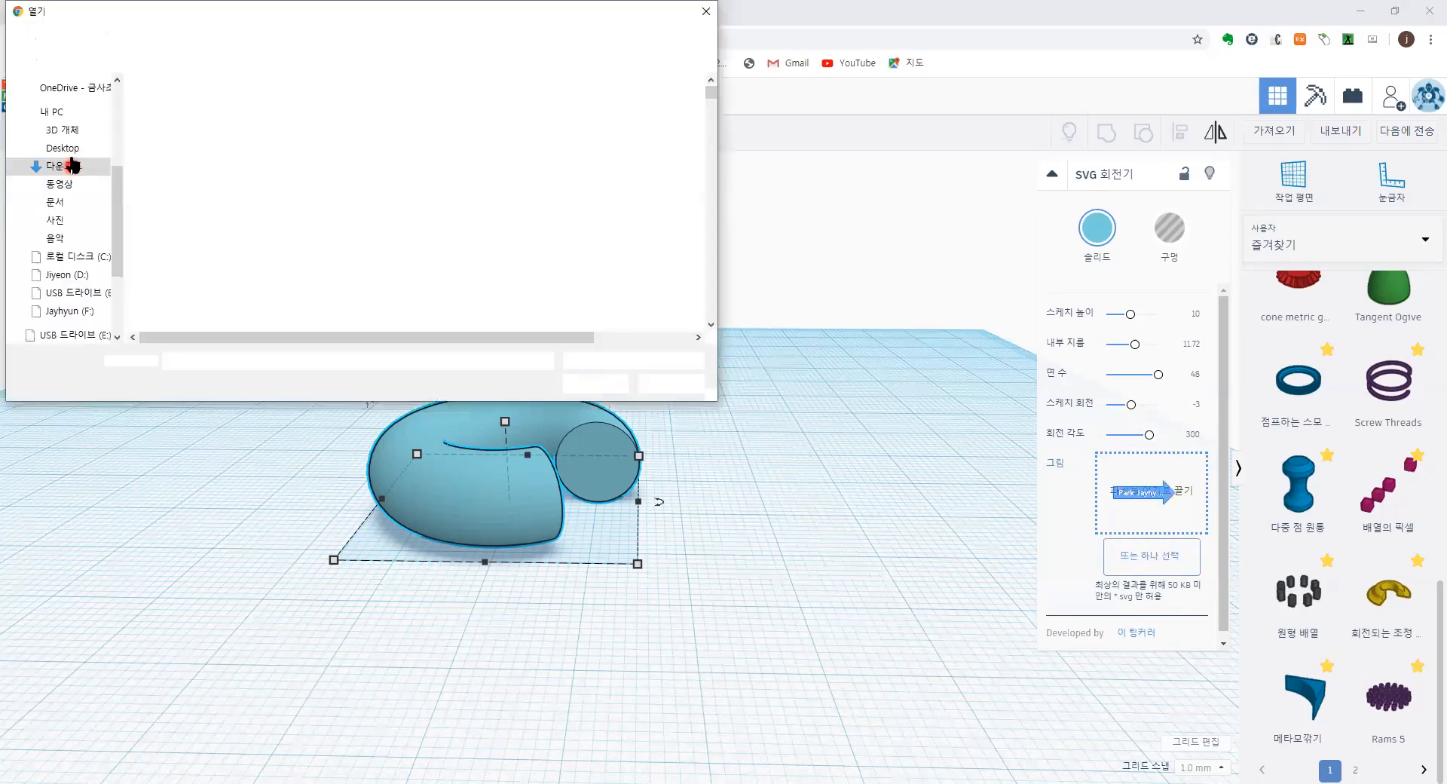
scroll(70, 160, up, 2)
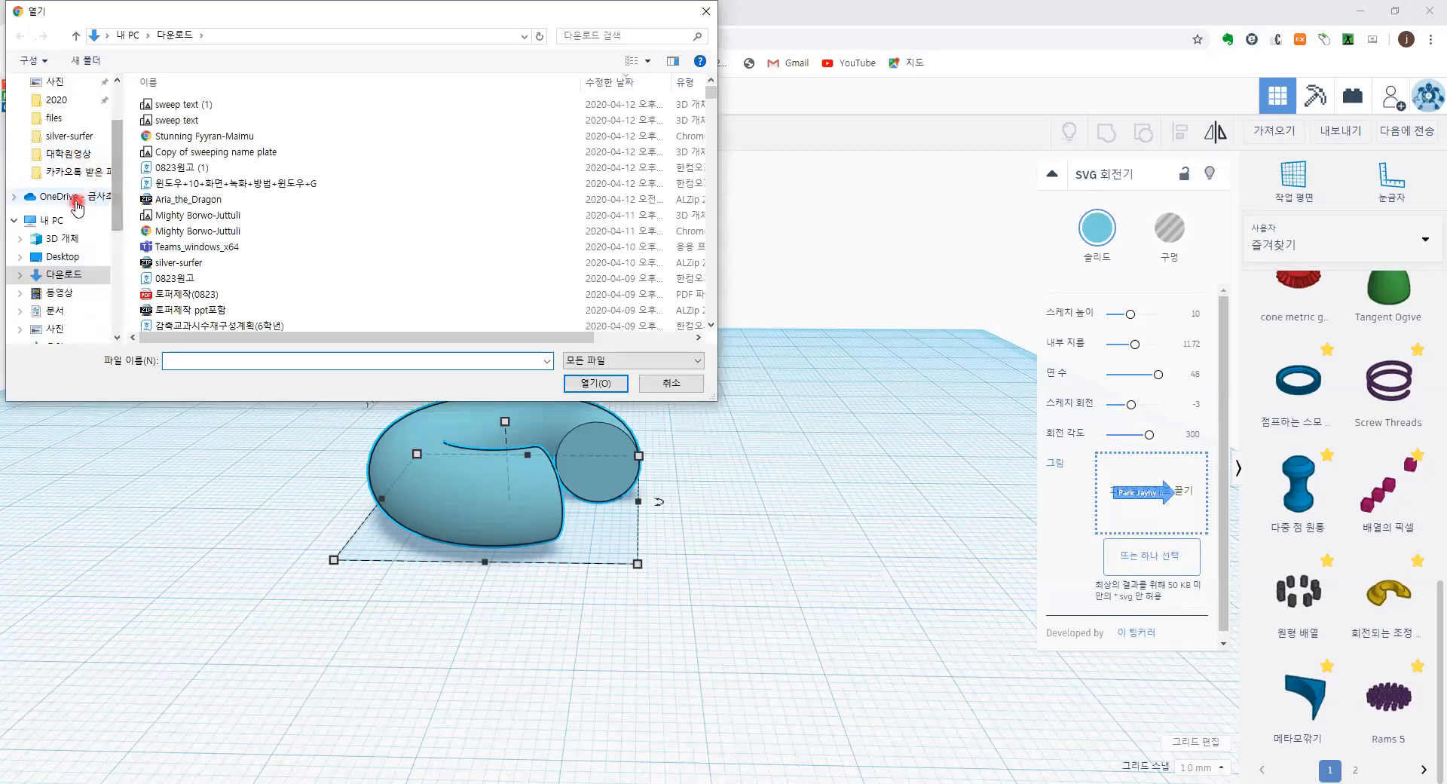
click(109, 155)
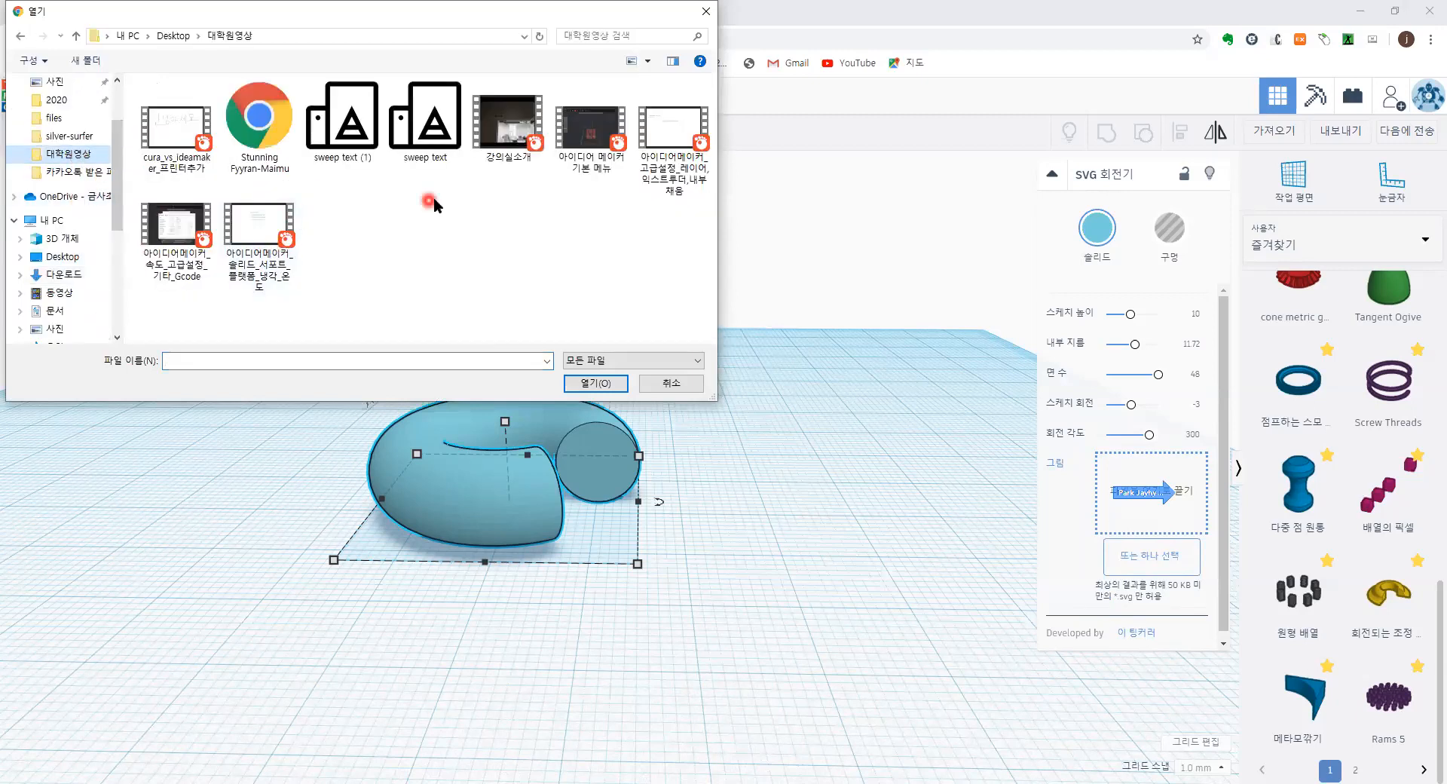
click(258, 125)
click(595, 384)
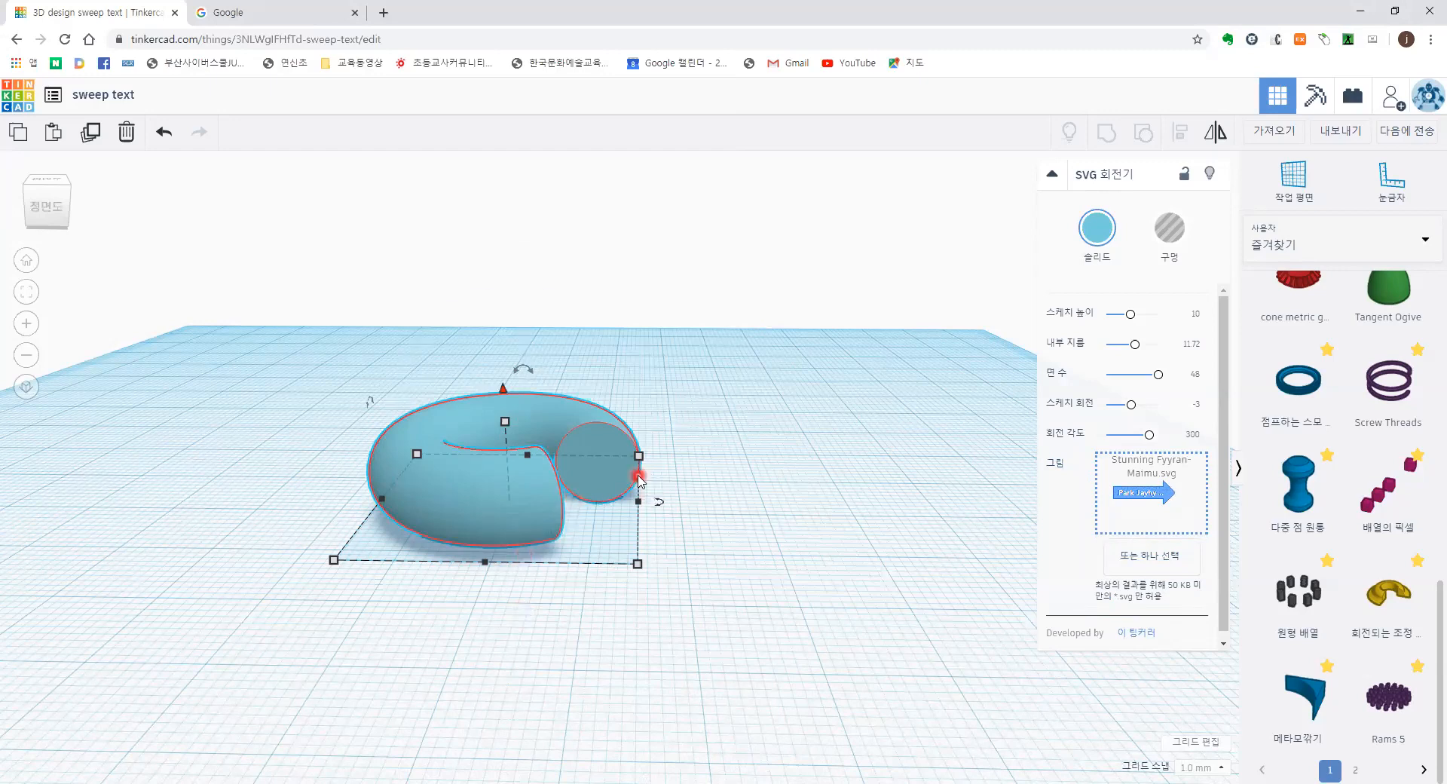
Try a rotation angle (회전 각도) of 100 on the revolved text, and settle on 54.
scroll(639, 479, up, 2)
scroll(639, 478, up, 5)
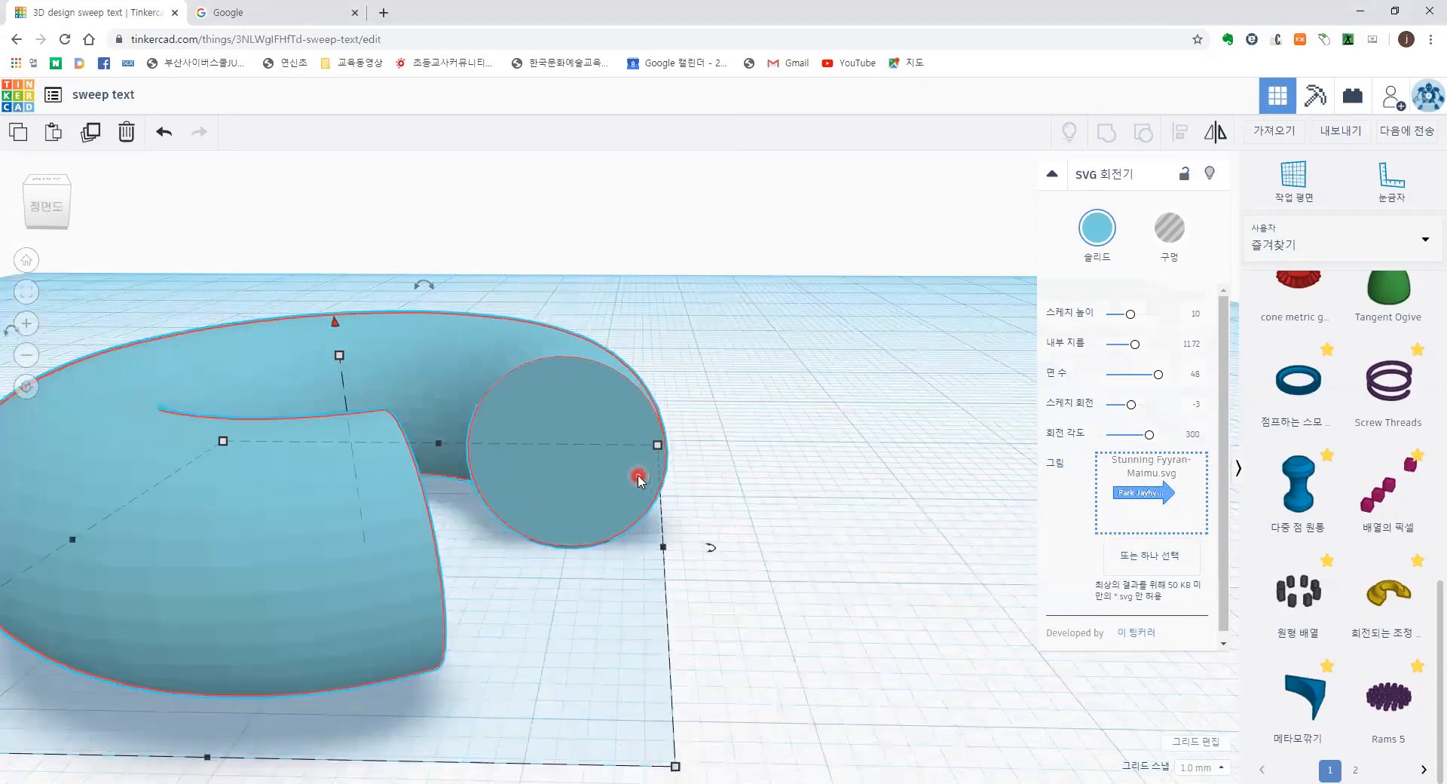
scroll(645, 489, down, 5)
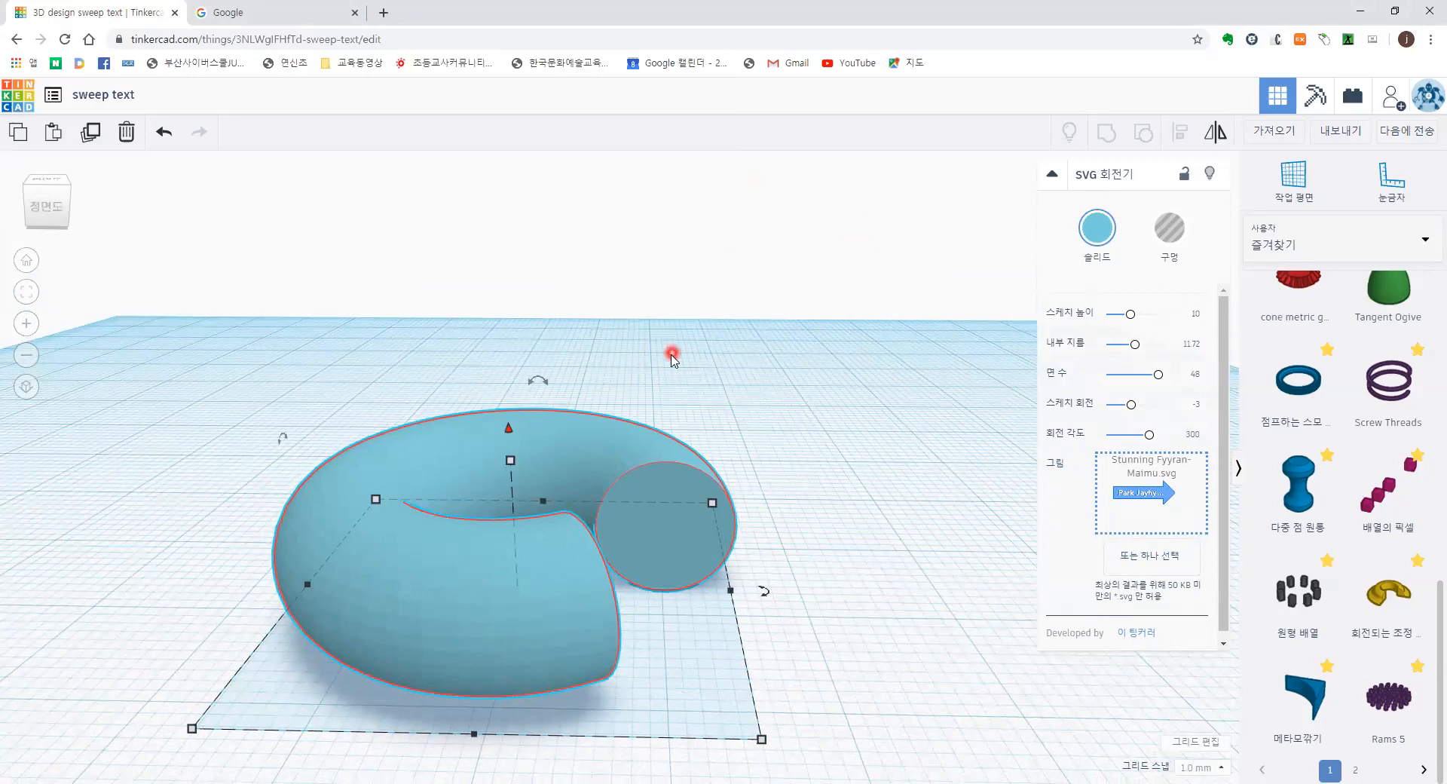
right_drag(671, 354, 688, 329)
scroll(392, 479, up, 3)
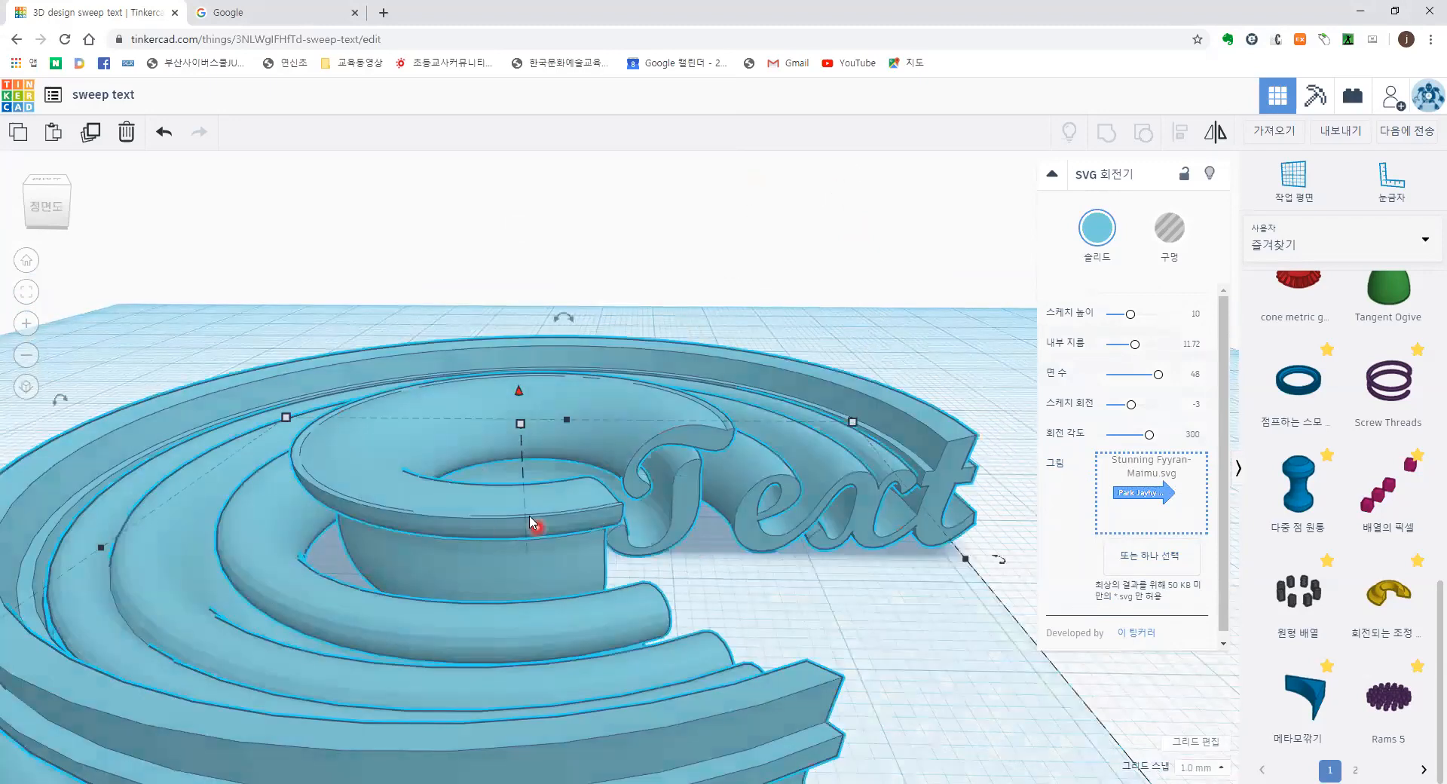
scroll(544, 510, down, 2)
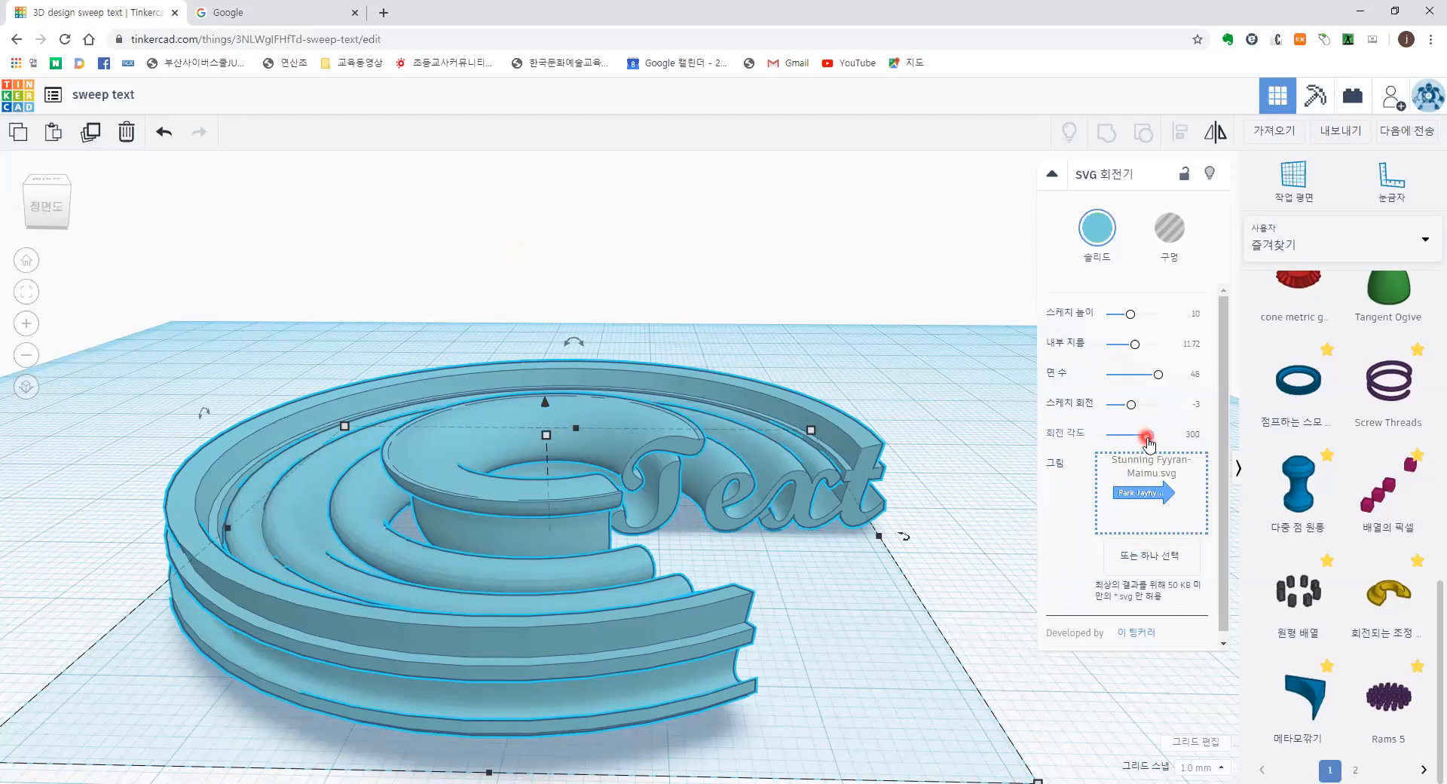
mouse_move(1133, 437)
mouse_down()
mouse_move(1106, 438)
mouse_move(1120, 440)
mouse_up()
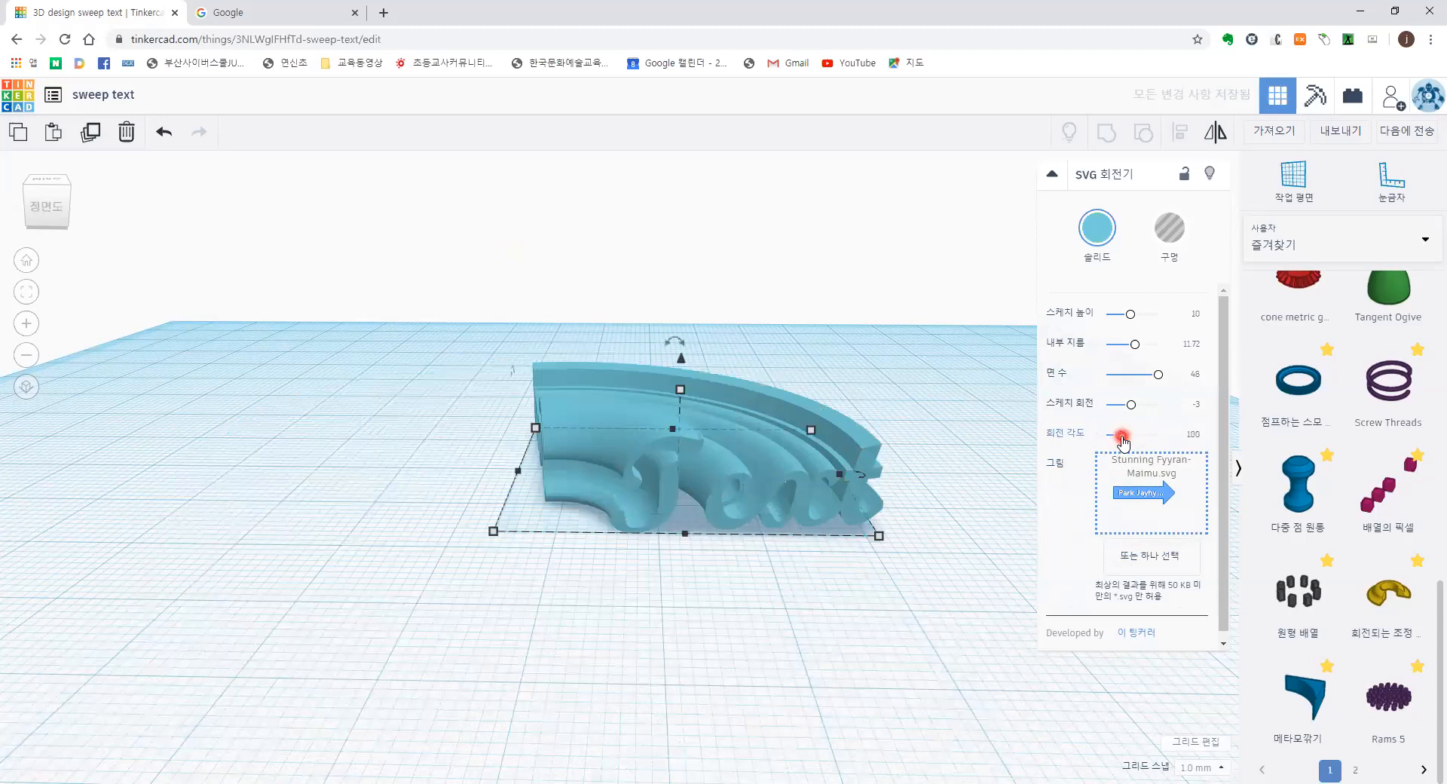
right_drag(789, 582, 706, 323)
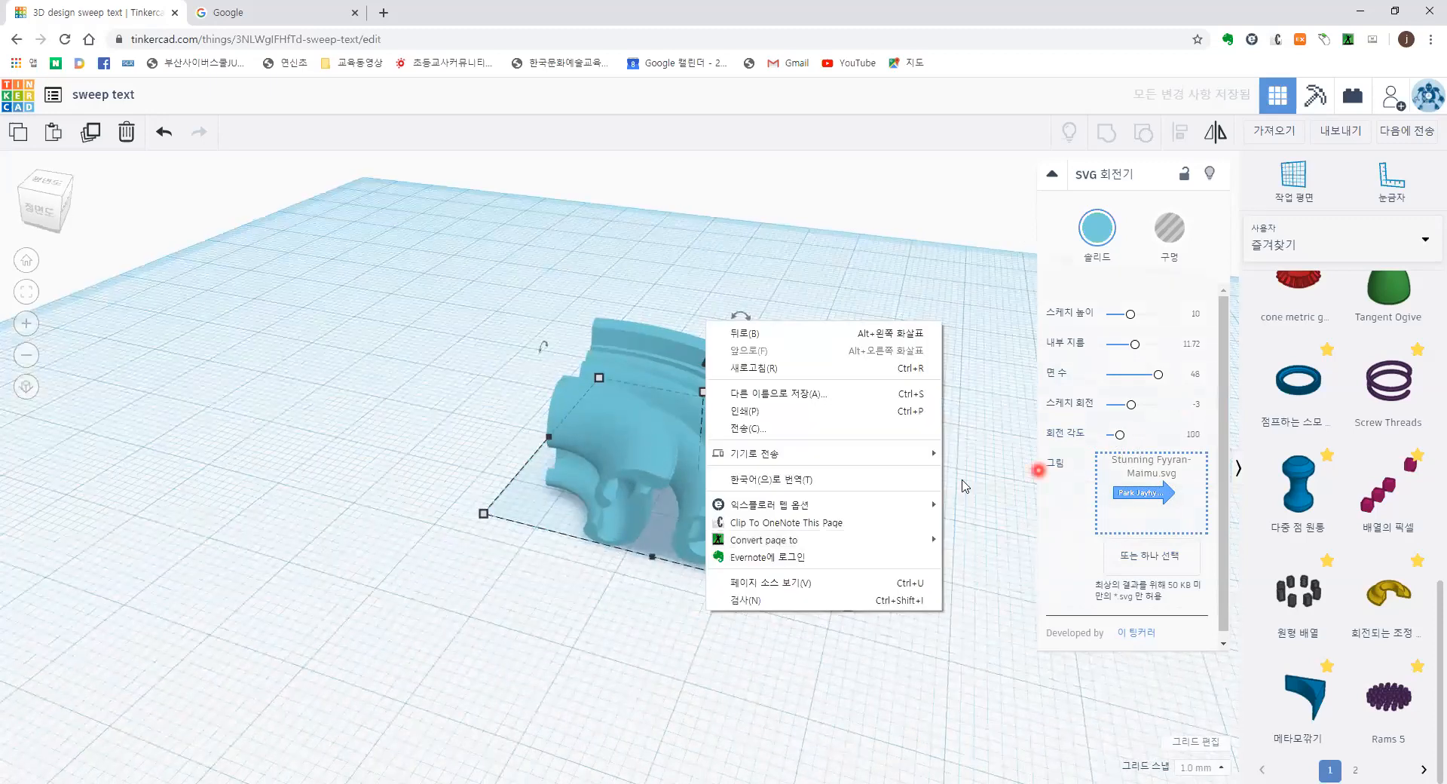
click(1006, 484)
drag(1119, 435, 1115, 434)
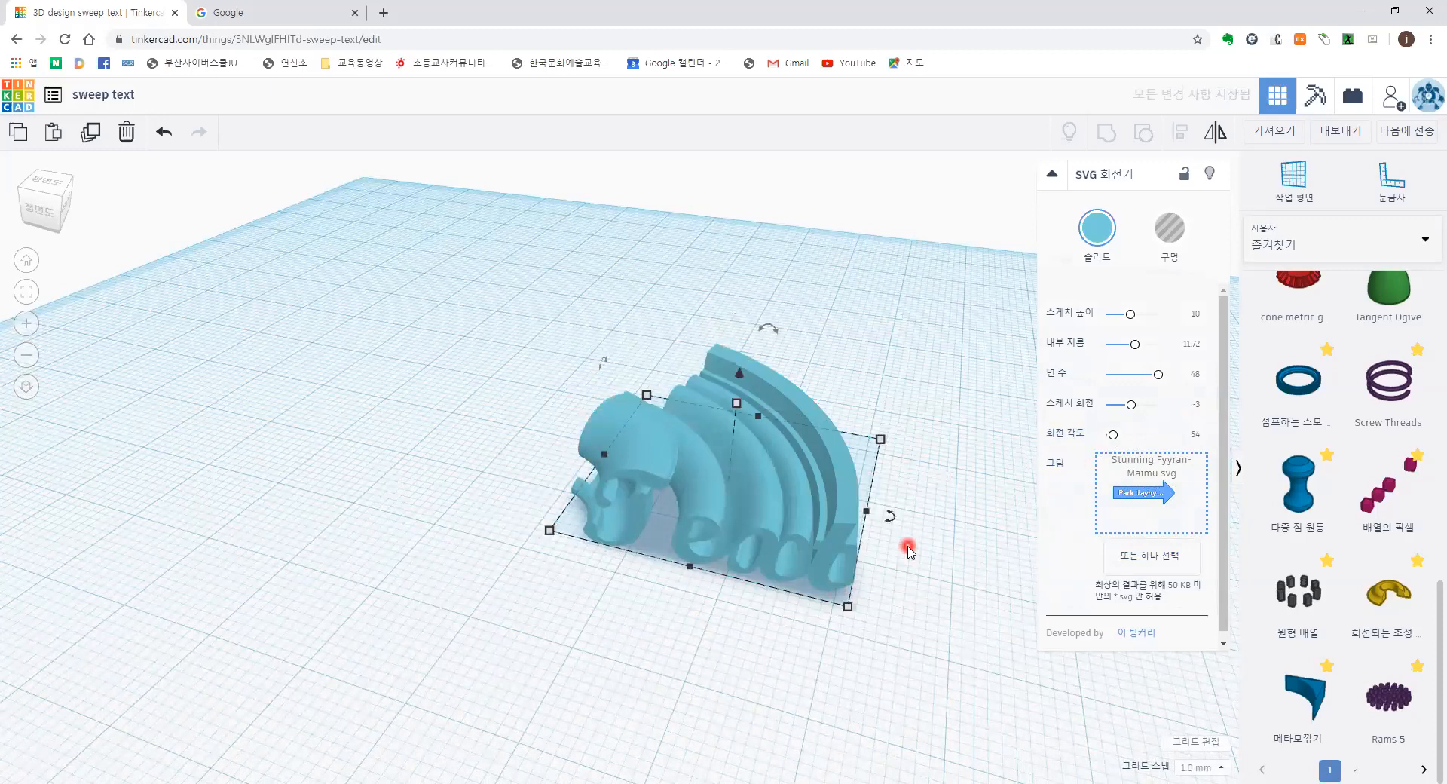
Examine the front lettering and the curved body of the revolved text shape from several angles.
right_drag(843, 649, 770, 332)
click(672, 477)
scroll(725, 557, up, 2)
right_drag(726, 581, 666, 655)
scroll(705, 581, up, 1)
scroll(702, 579, down, 2)
scroll(660, 614, down, 2)
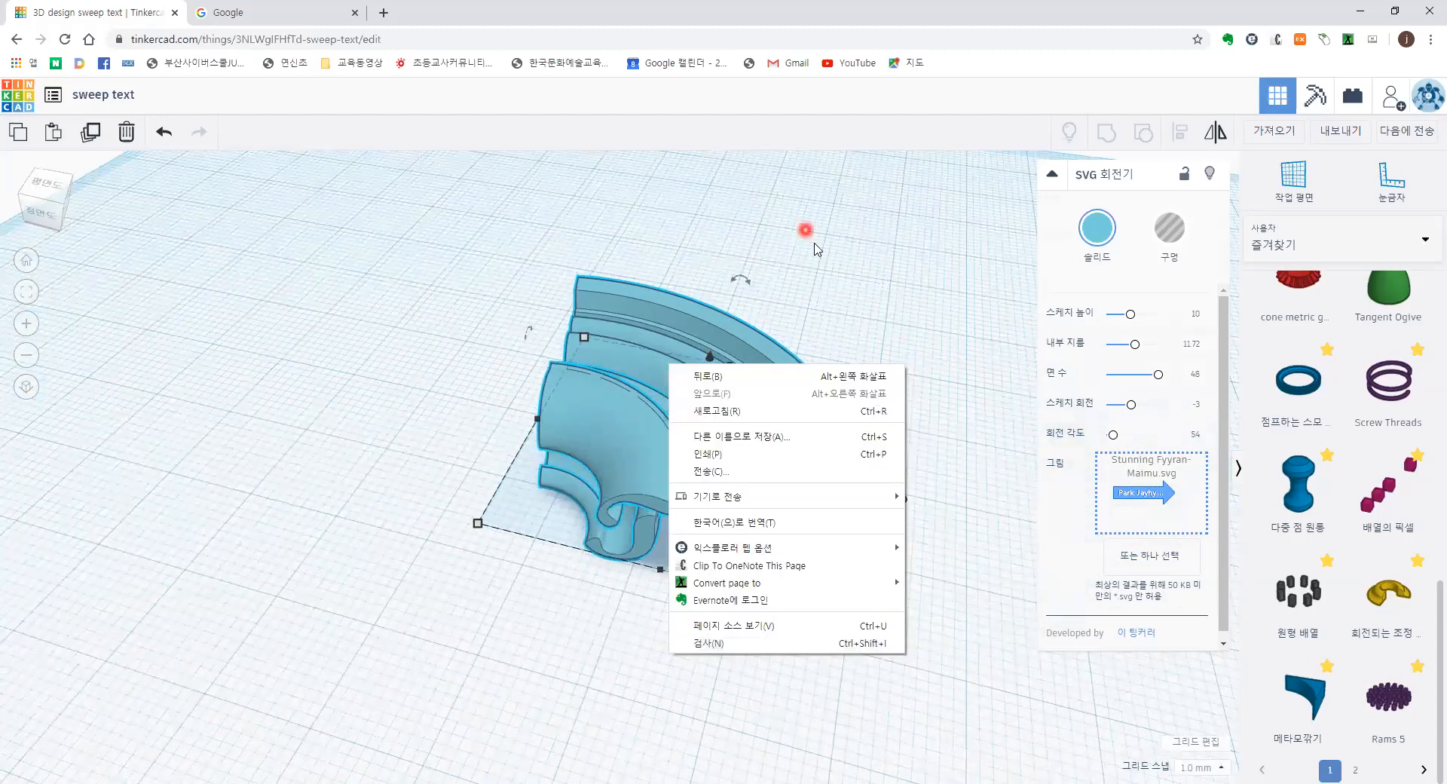
click(814, 241)
right_drag(920, 314, 927, 251)
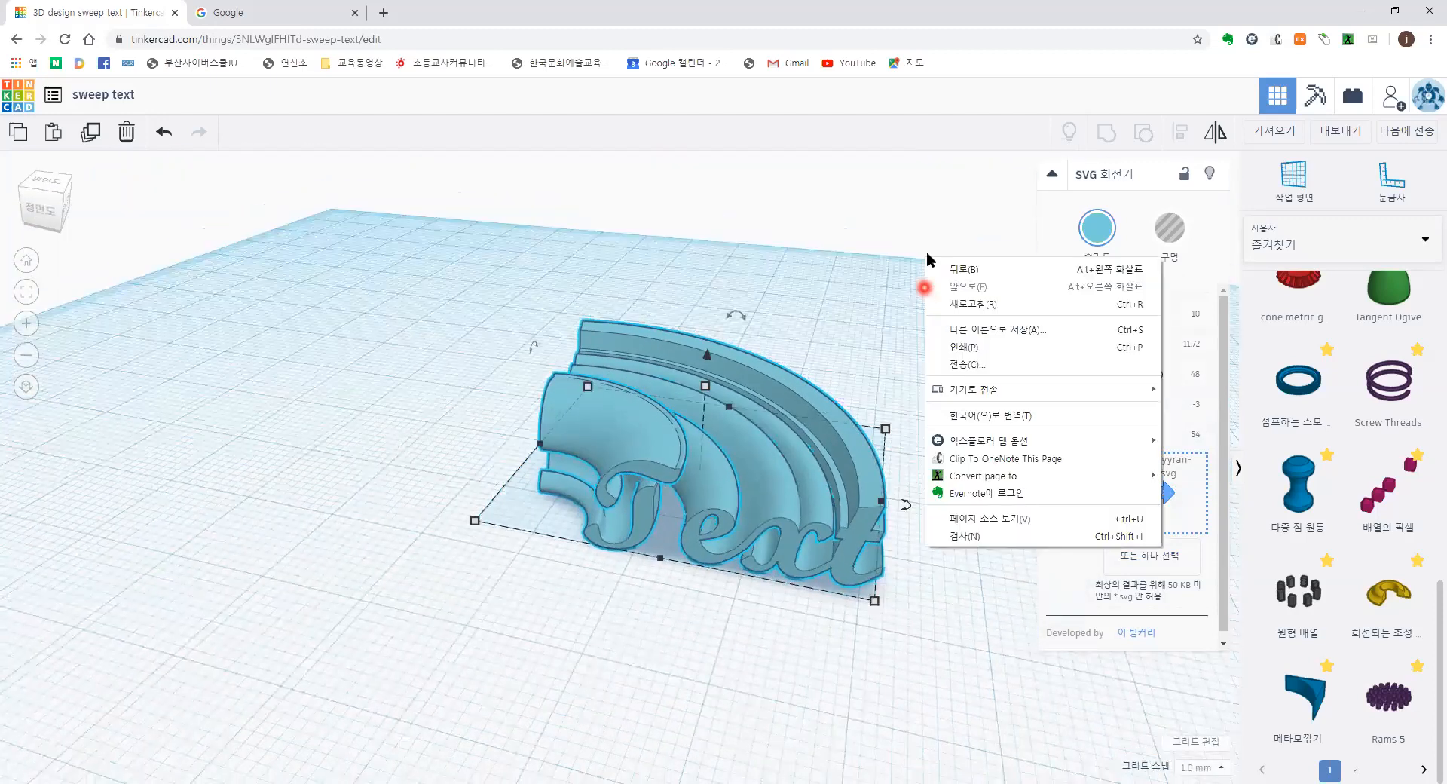
right_drag(827, 371, 783, 436)
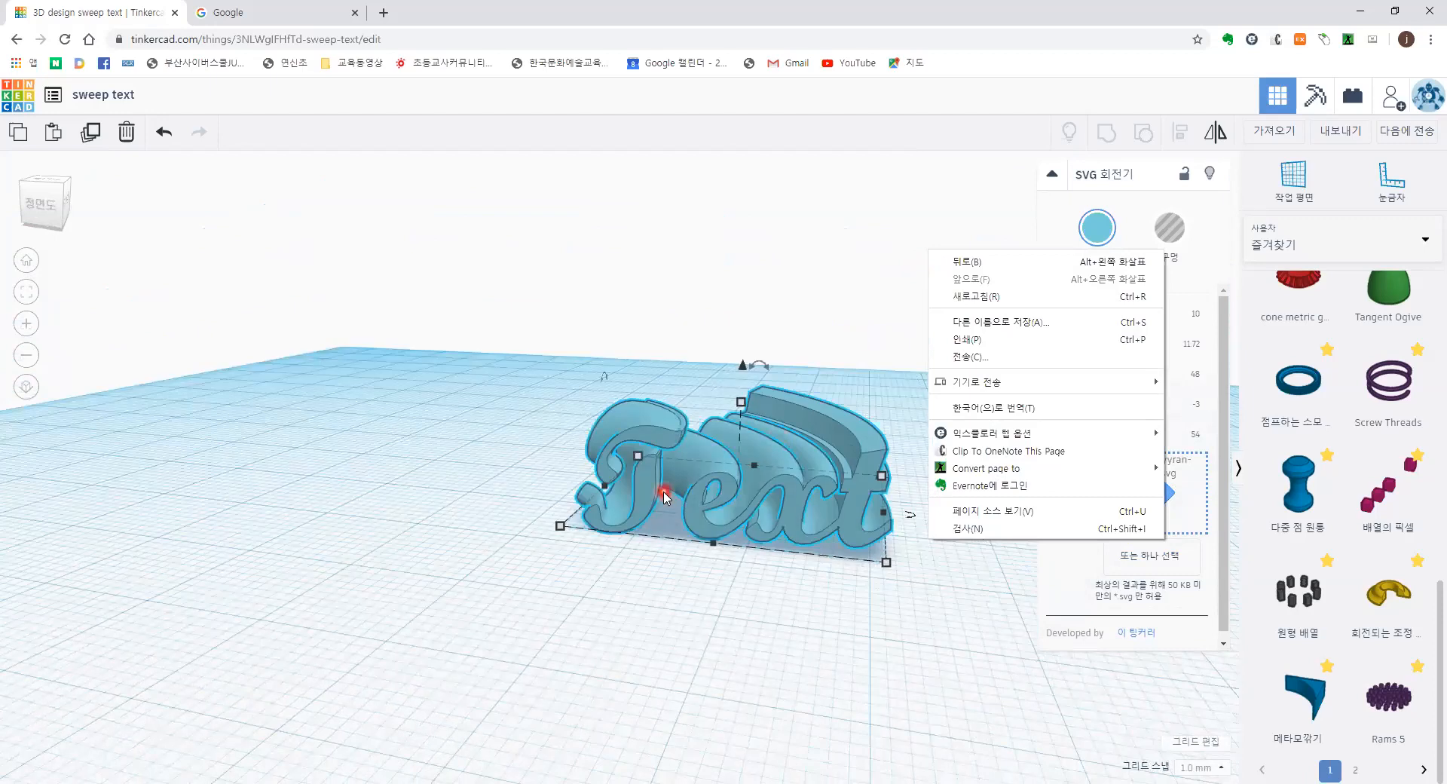
click(942, 582)
click(780, 473)
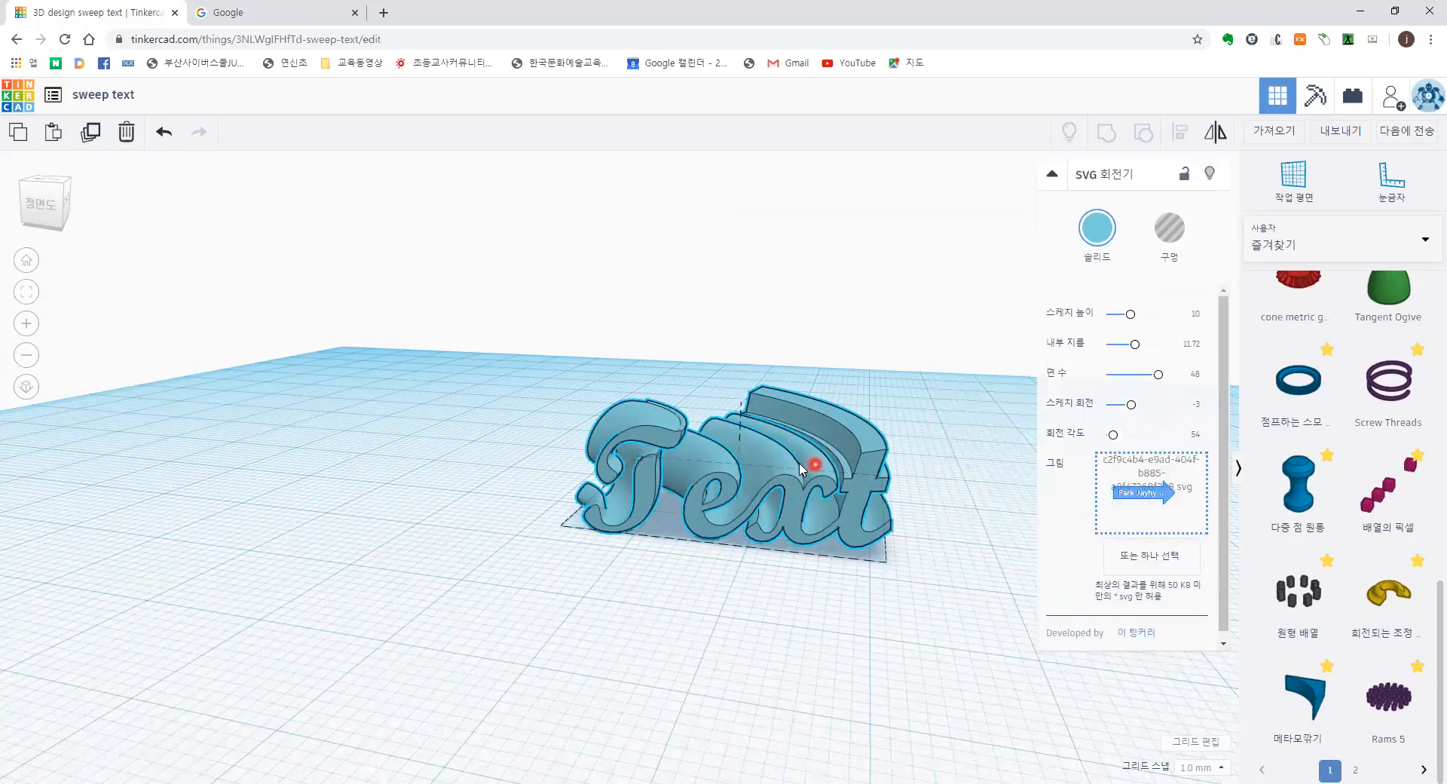
right_drag(812, 461, 556, 462)
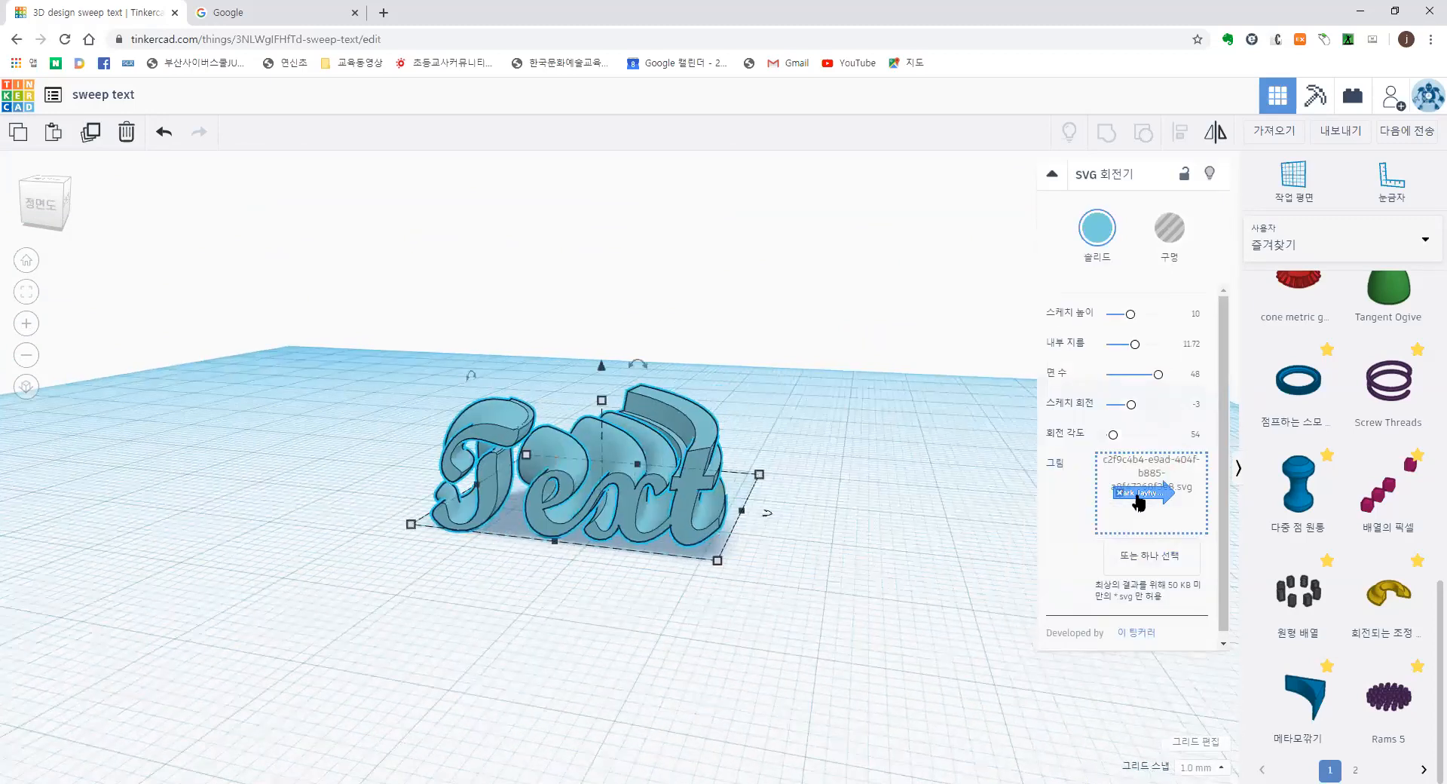
Set the sketch rotation (스케치 회전) of the revolved text to 90 and inspect the vertical lettering.
click(1119, 493)
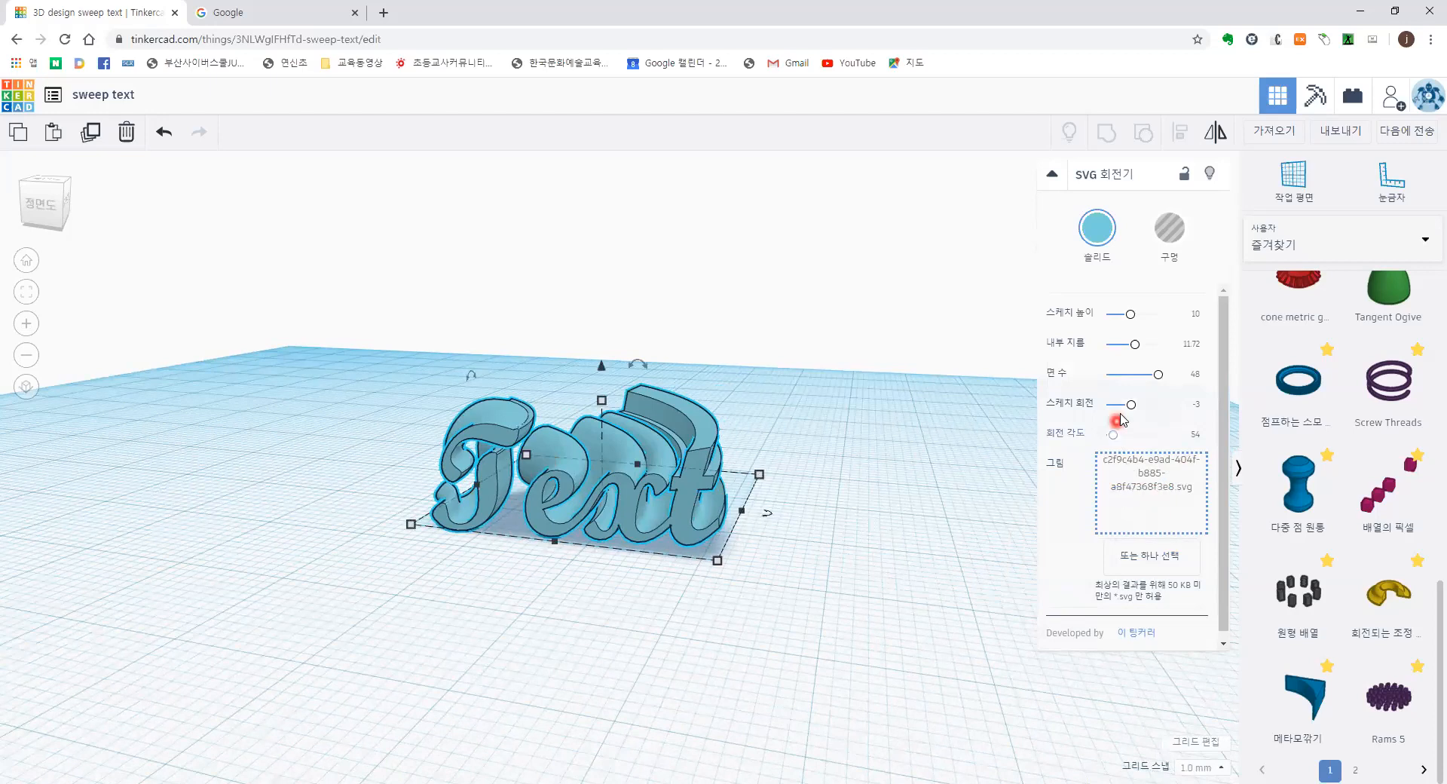
click(1195, 405)
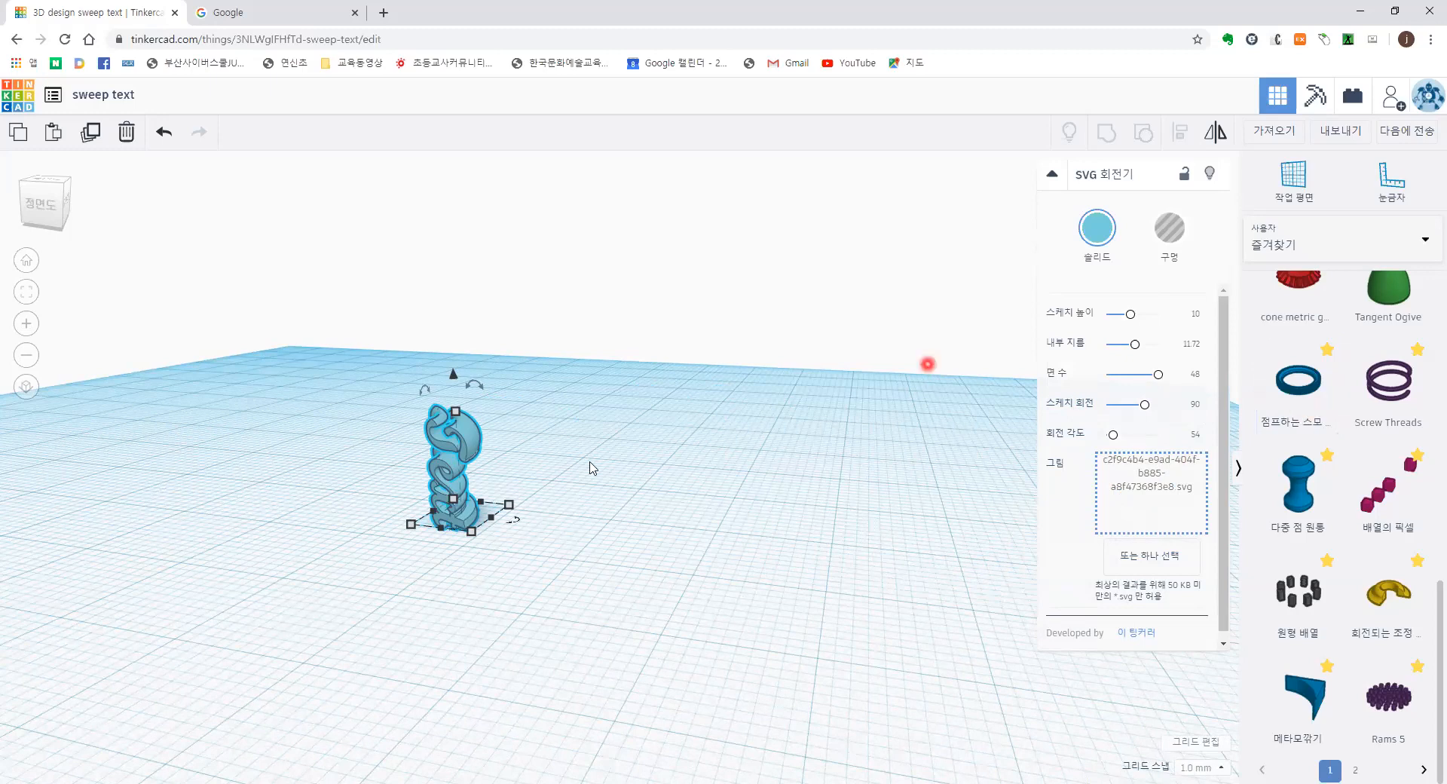
right_drag(475, 575, 571, 635)
scroll(561, 645, up, 4)
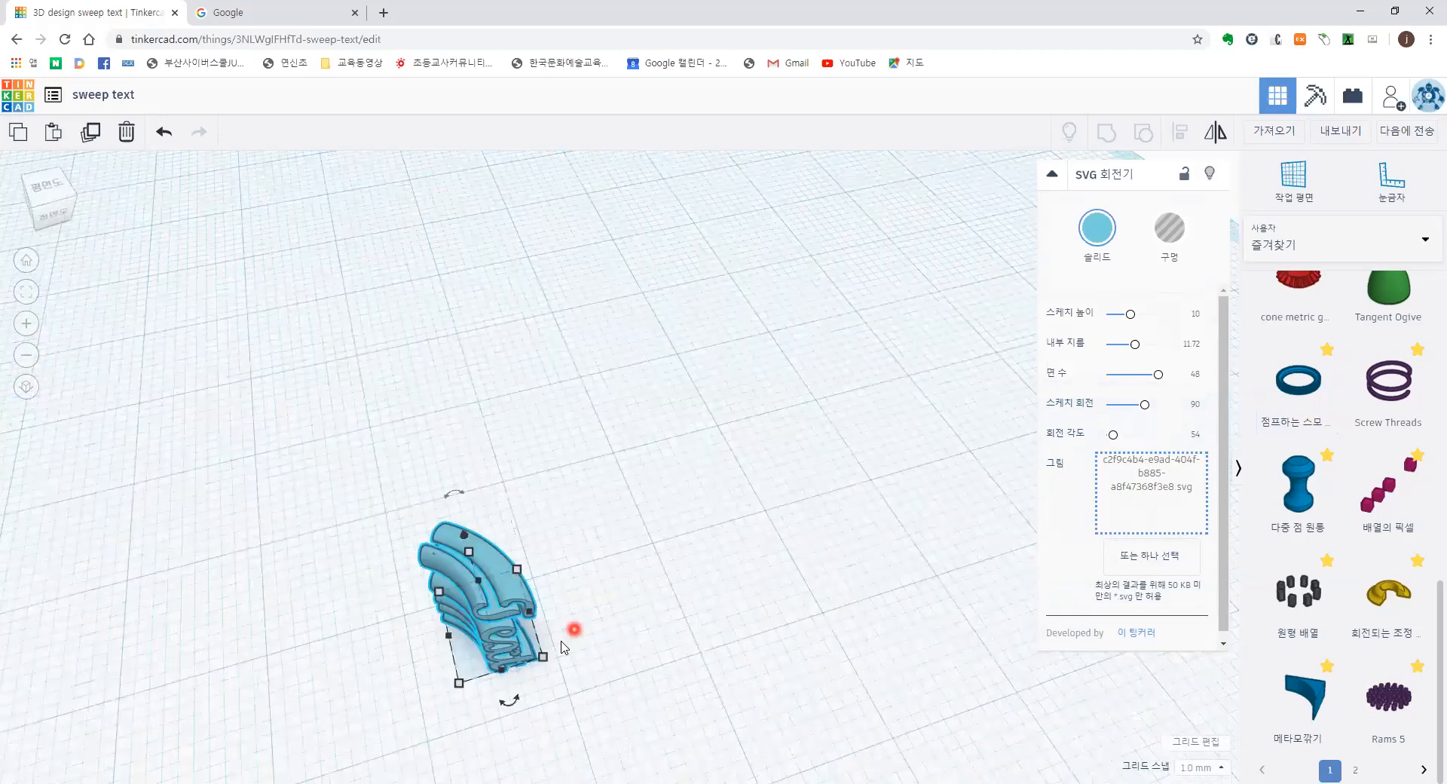
right_drag(541, 587, 580, 516)
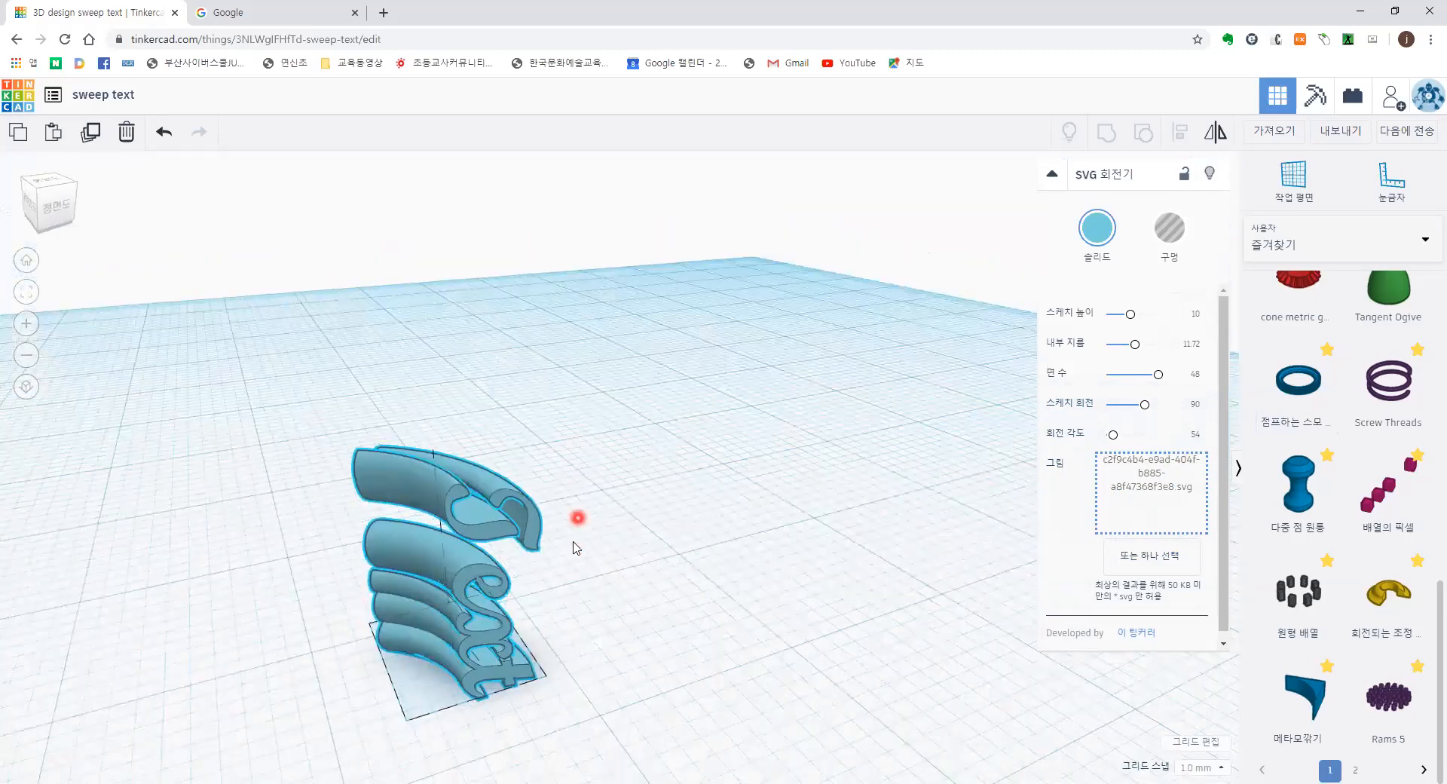
right_drag(554, 593, 555, 585)
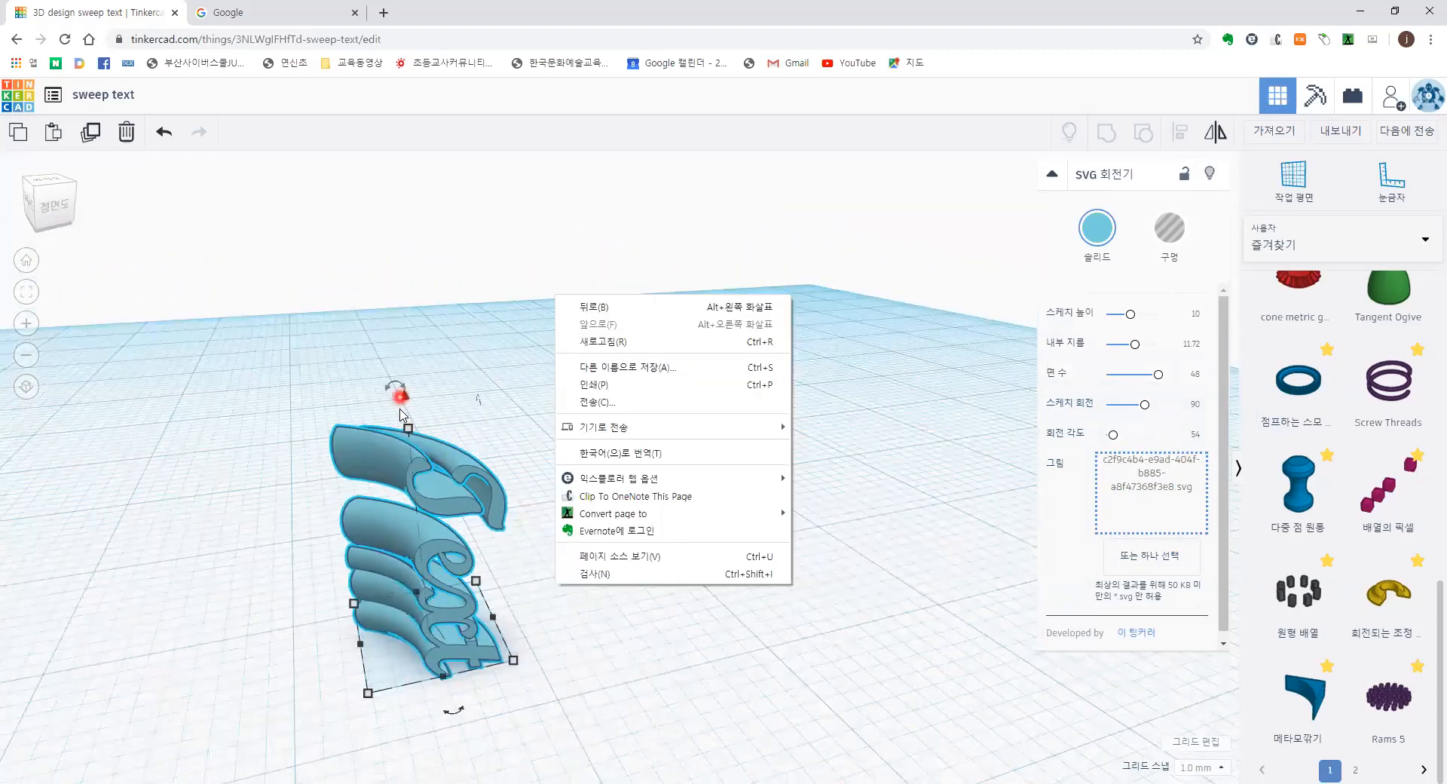
Rotate the revolved text 90° in the front view so that its lettering reads horizontally.
right_drag(425, 585, 381, 378)
right_drag(385, 507, 309, 668)
click(446, 506)
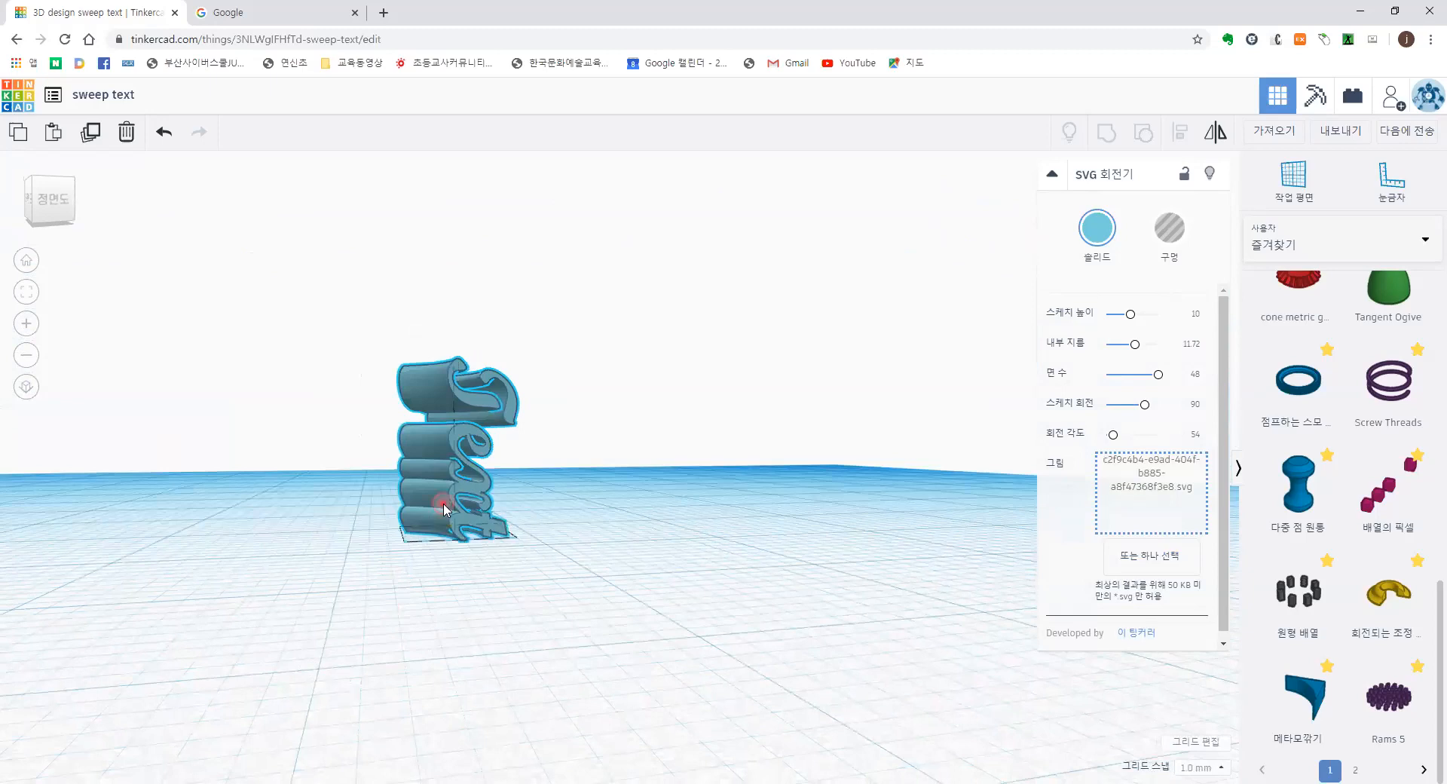
drag(446, 352, 299, 461)
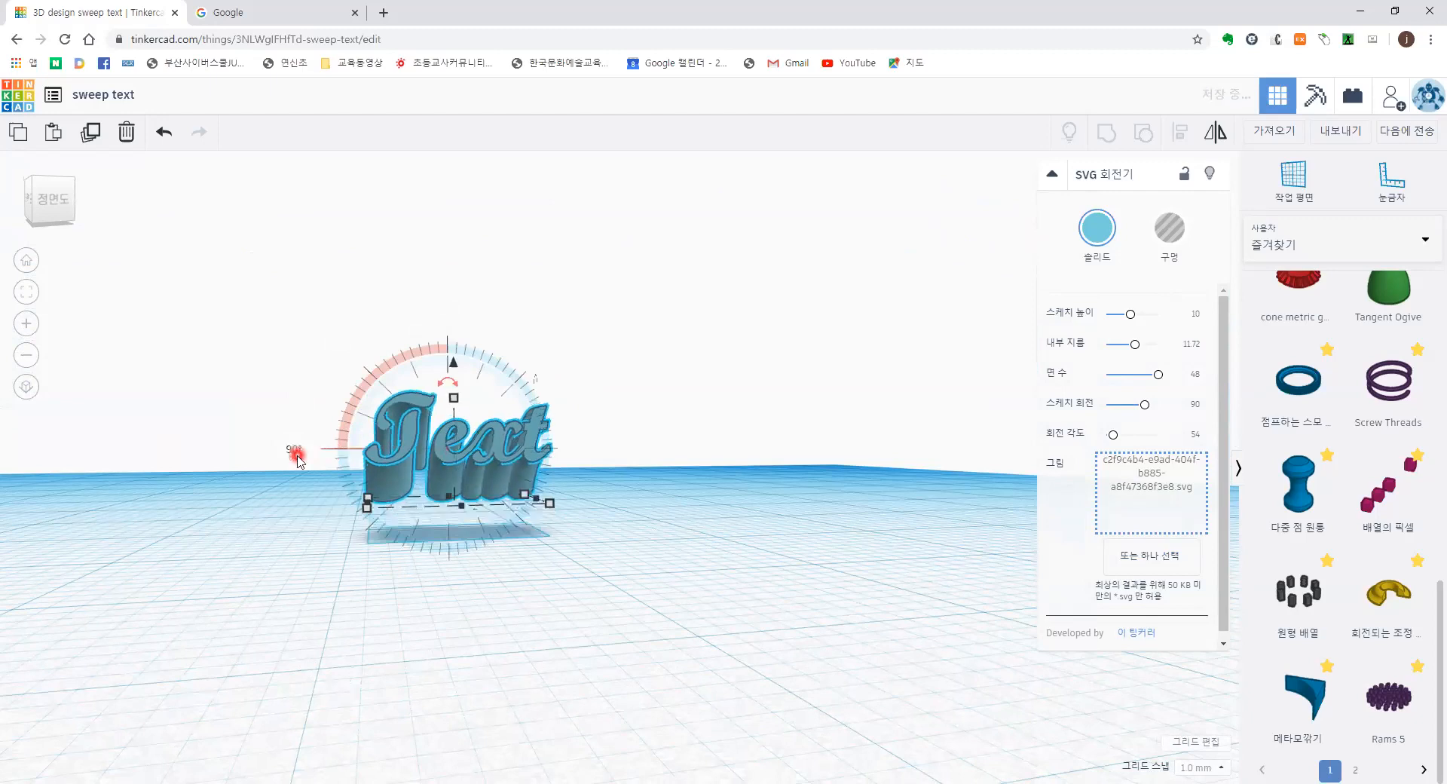
right_drag(804, 517, 550, 470)
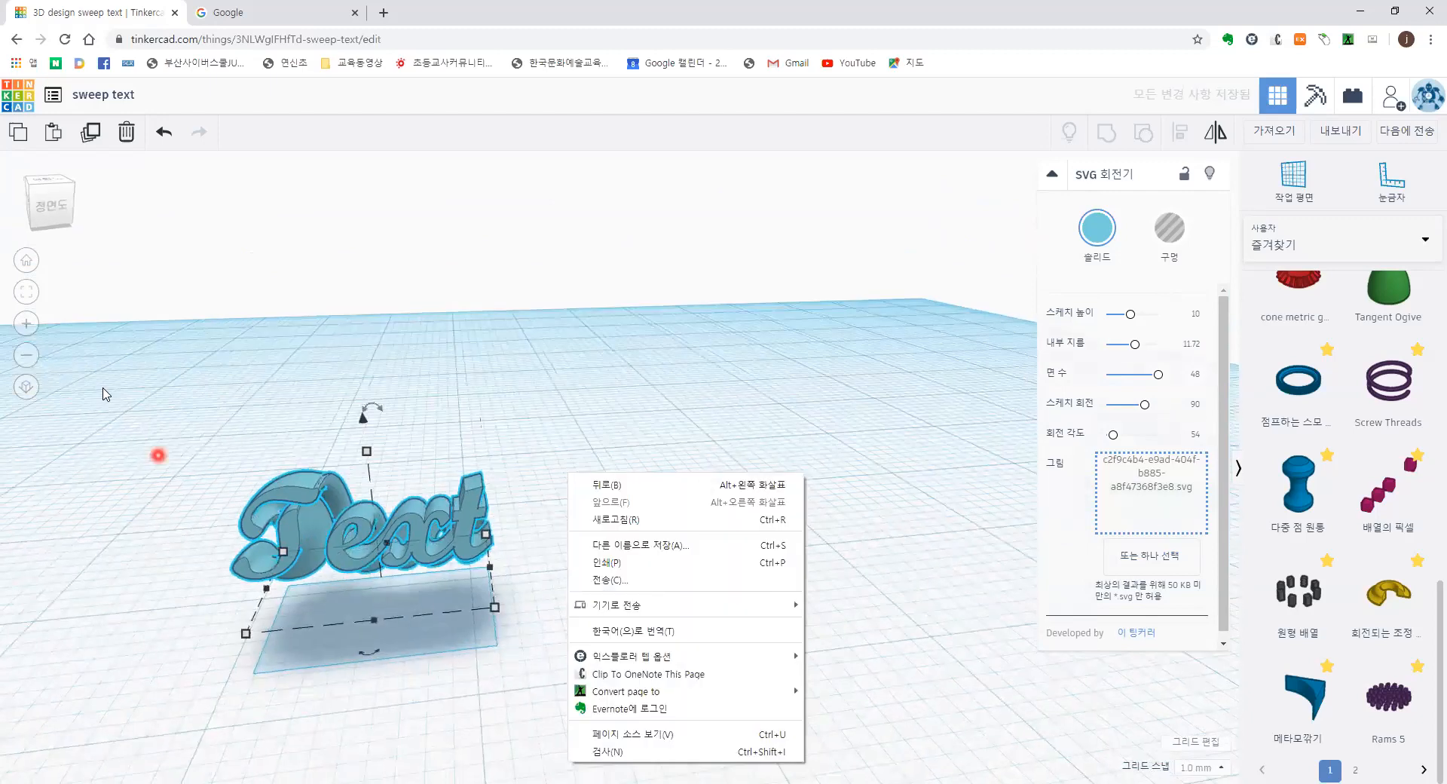
click(26, 260)
scroll(581, 506, up, 10)
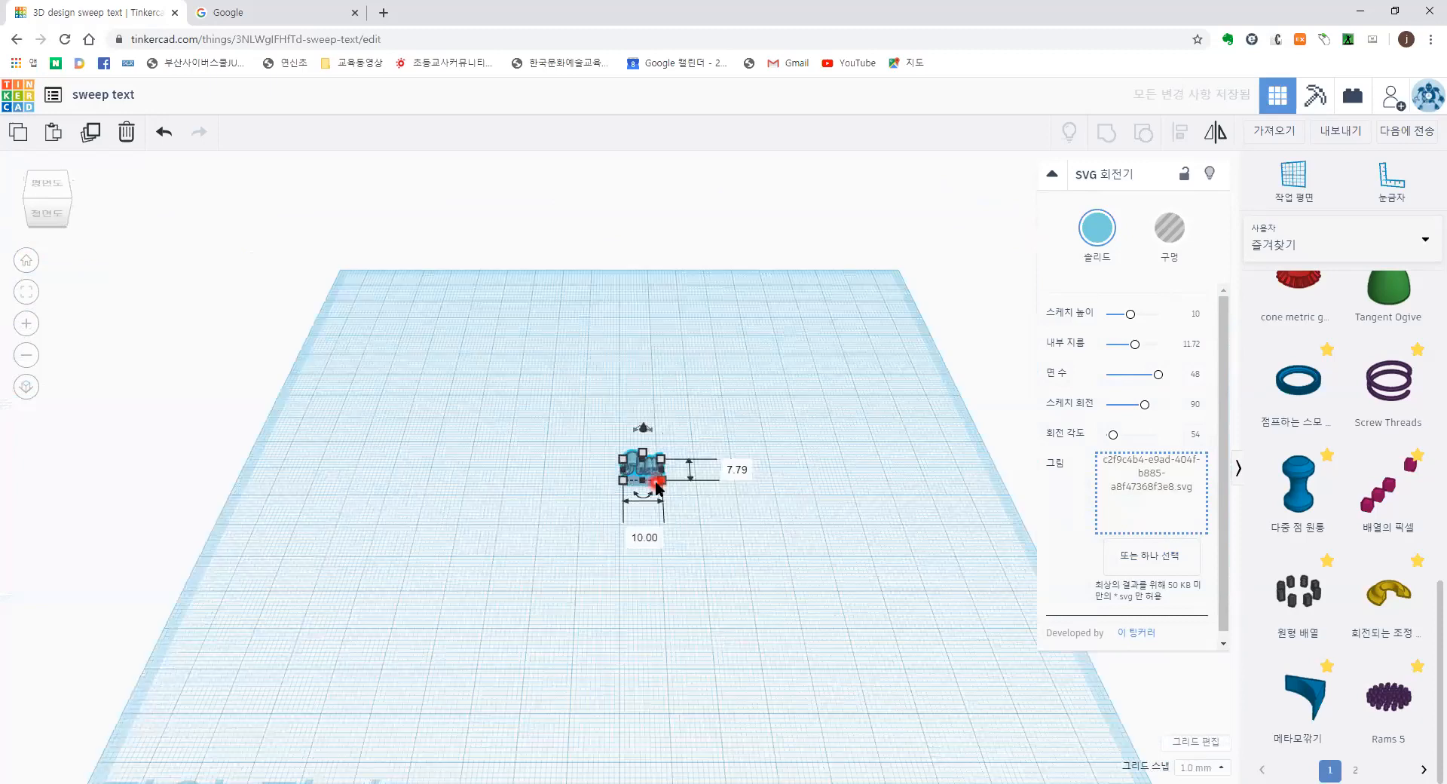
Try inner diameters (내부 지름) of 1 and 4.12 on the revolved text and inspect its curved body.
right_drag(581, 506, 508, 488)
click(866, 336)
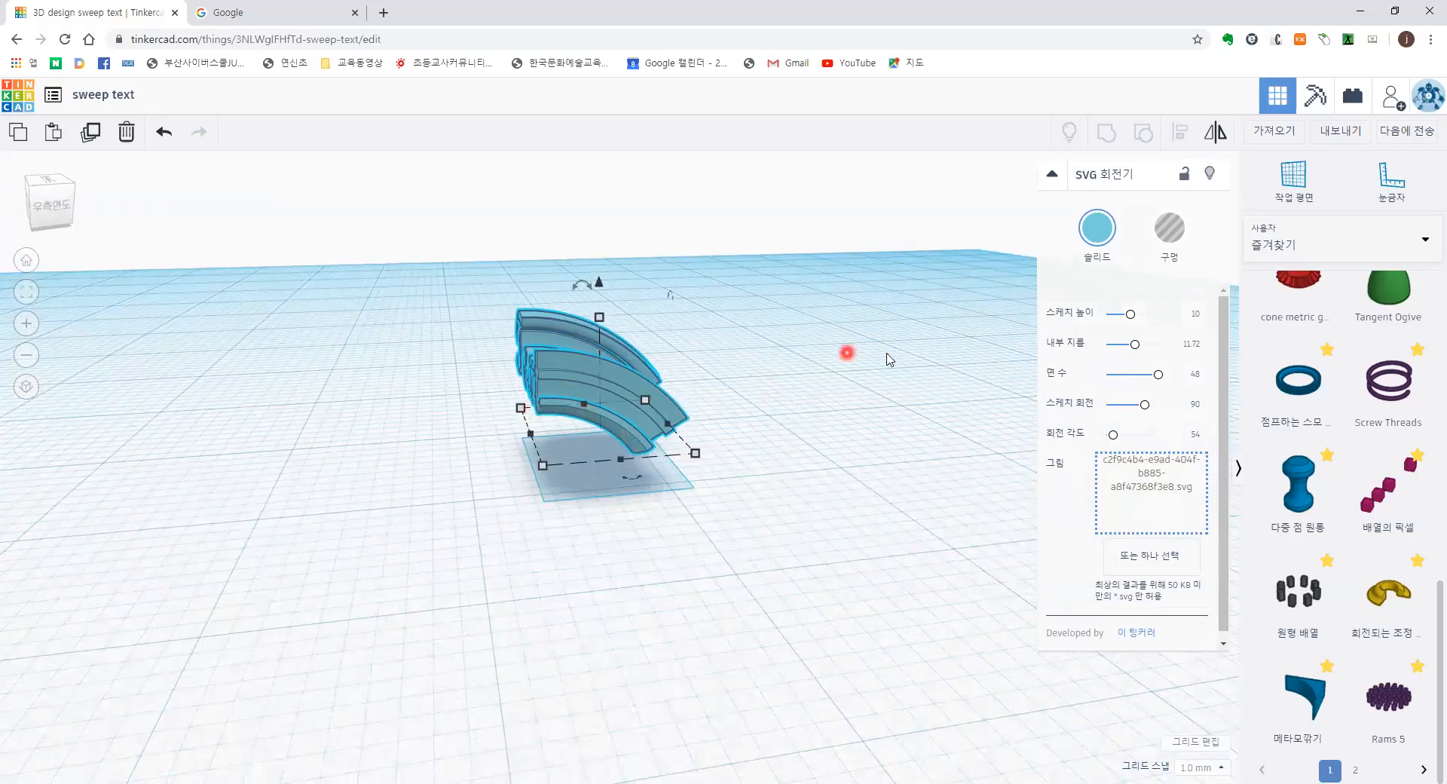
drag(1134, 343, 1085, 352)
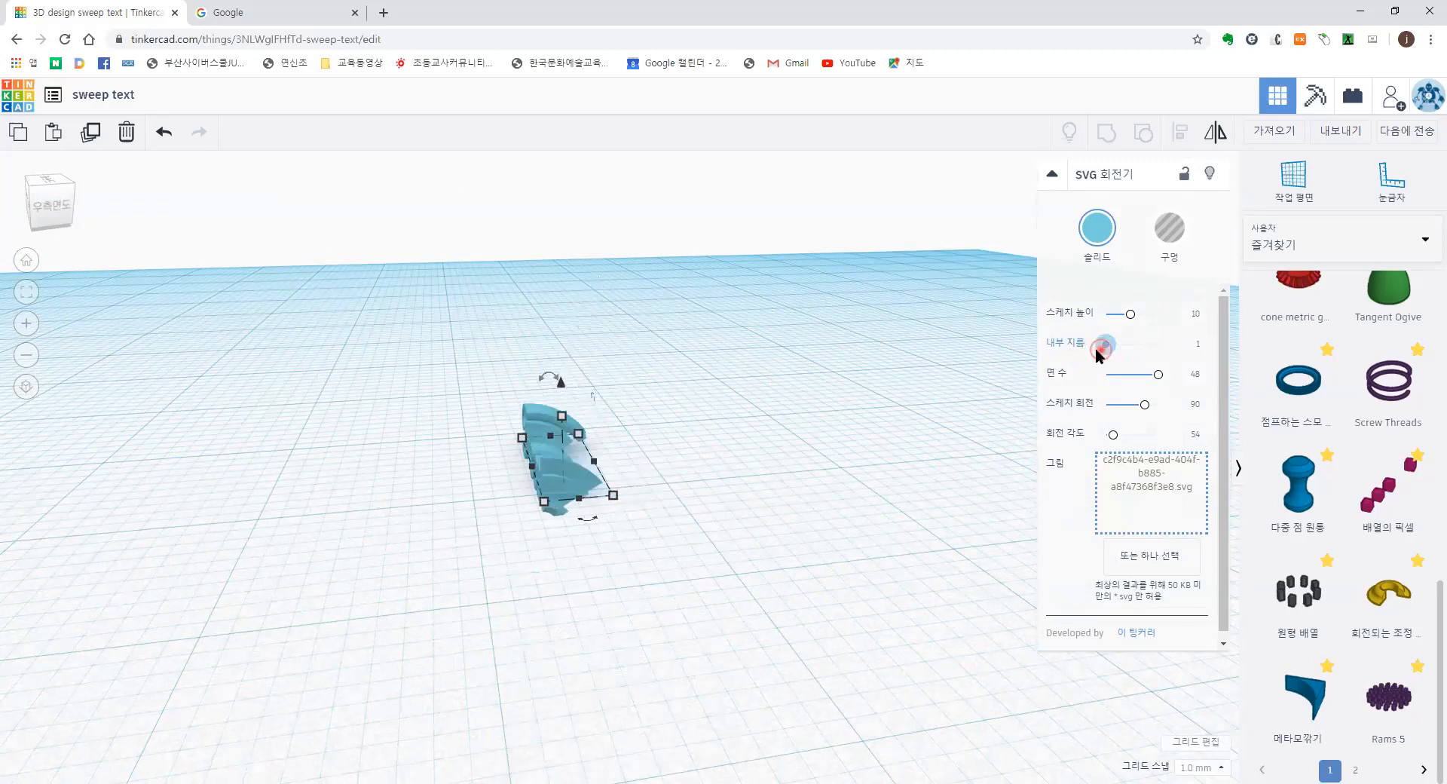
drag(1108, 347, 1114, 348)
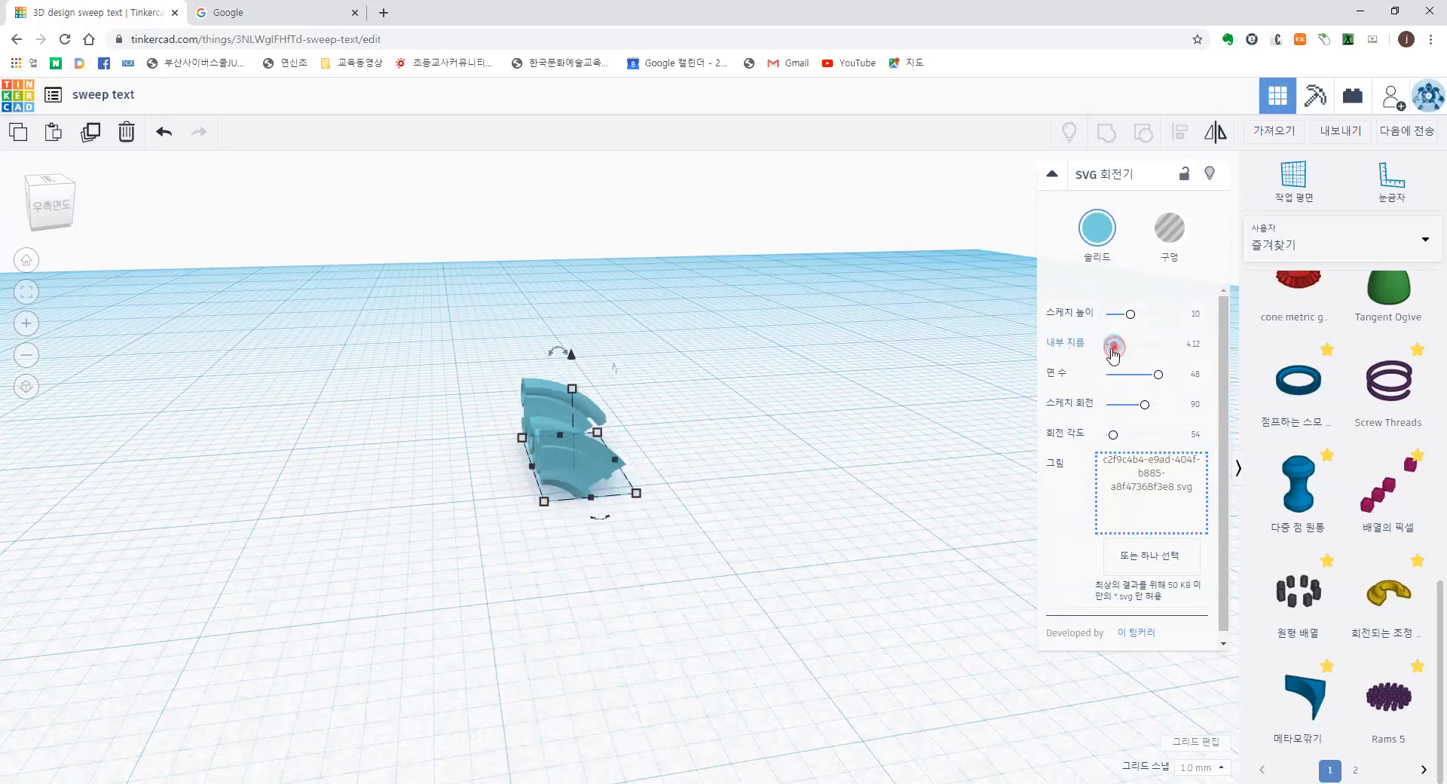
scroll(499, 555, up, 5)
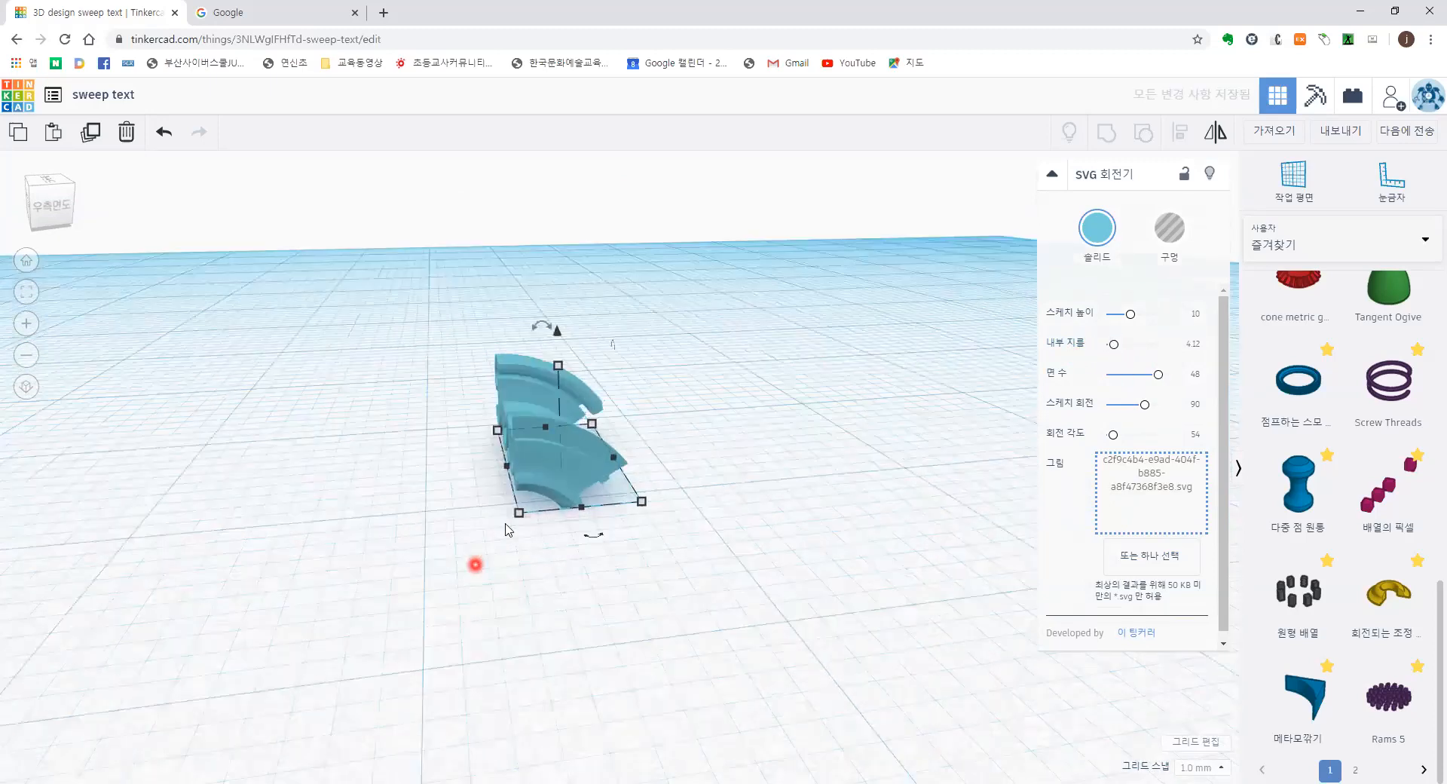
right_drag(503, 486, 566, 473)
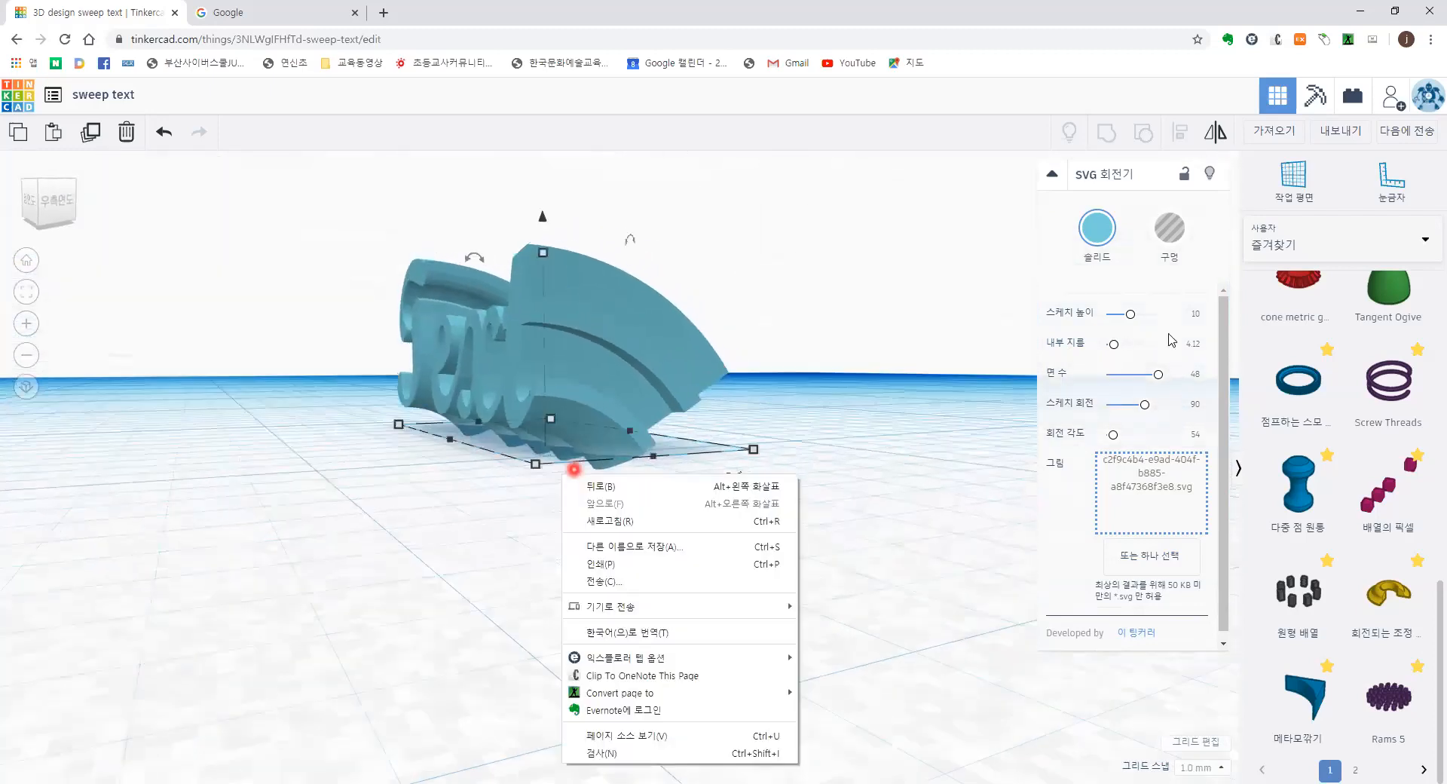
Try an inner diameter (내부 지름) of 16.06 on the revolved text and view it from the side.
click(1121, 344)
drag(1137, 352, 1147, 345)
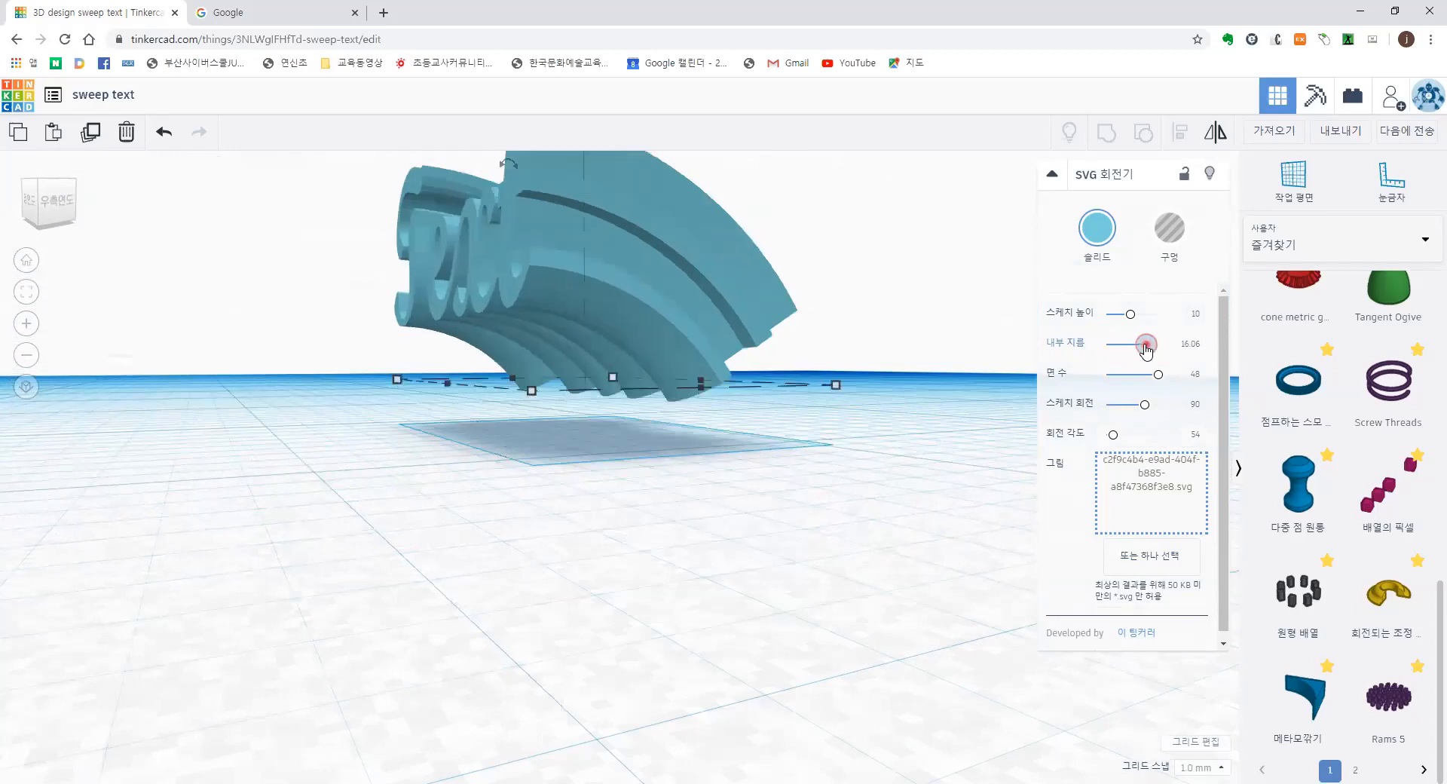
scroll(673, 445, down, 5)
right_drag(662, 446, 631, 454)
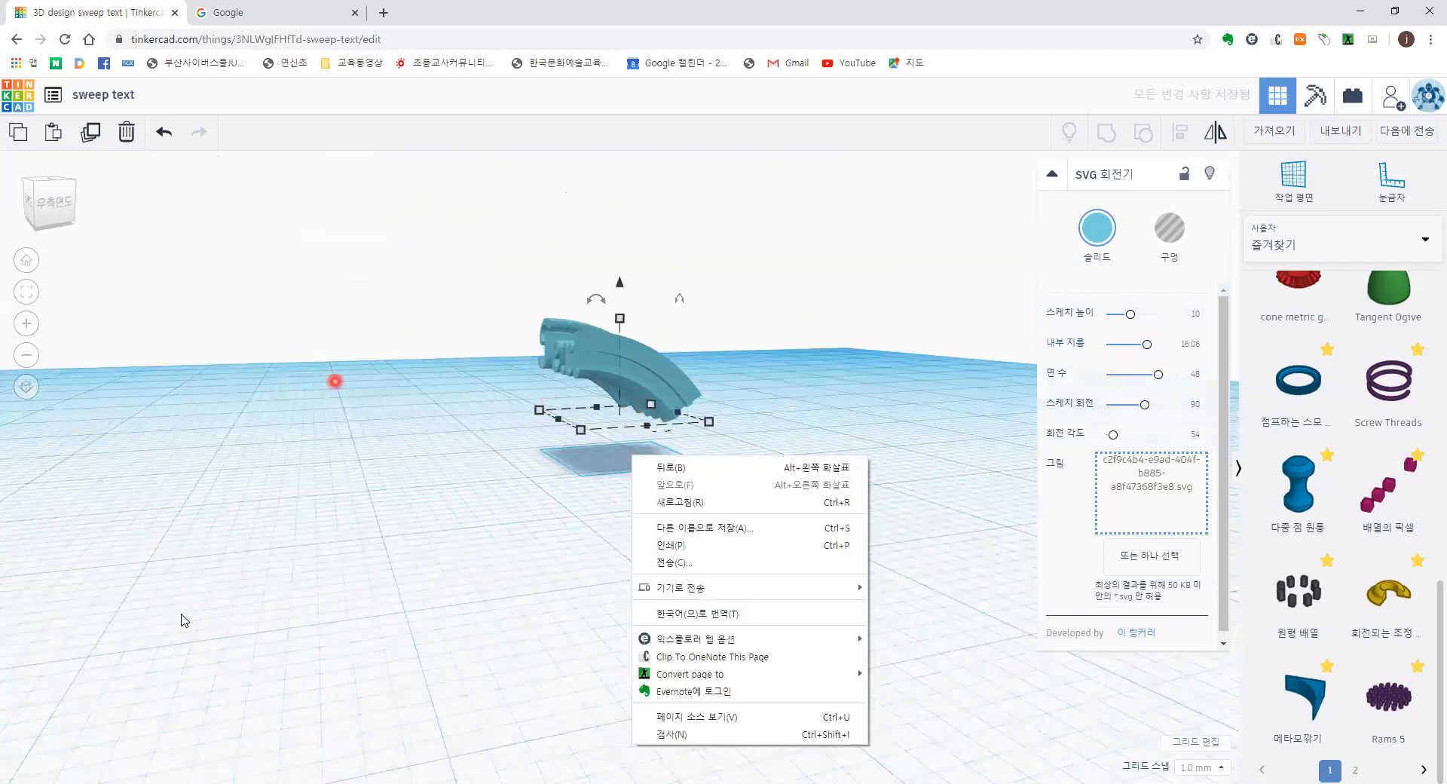
click(382, 450)
scroll(382, 450, down, 2)
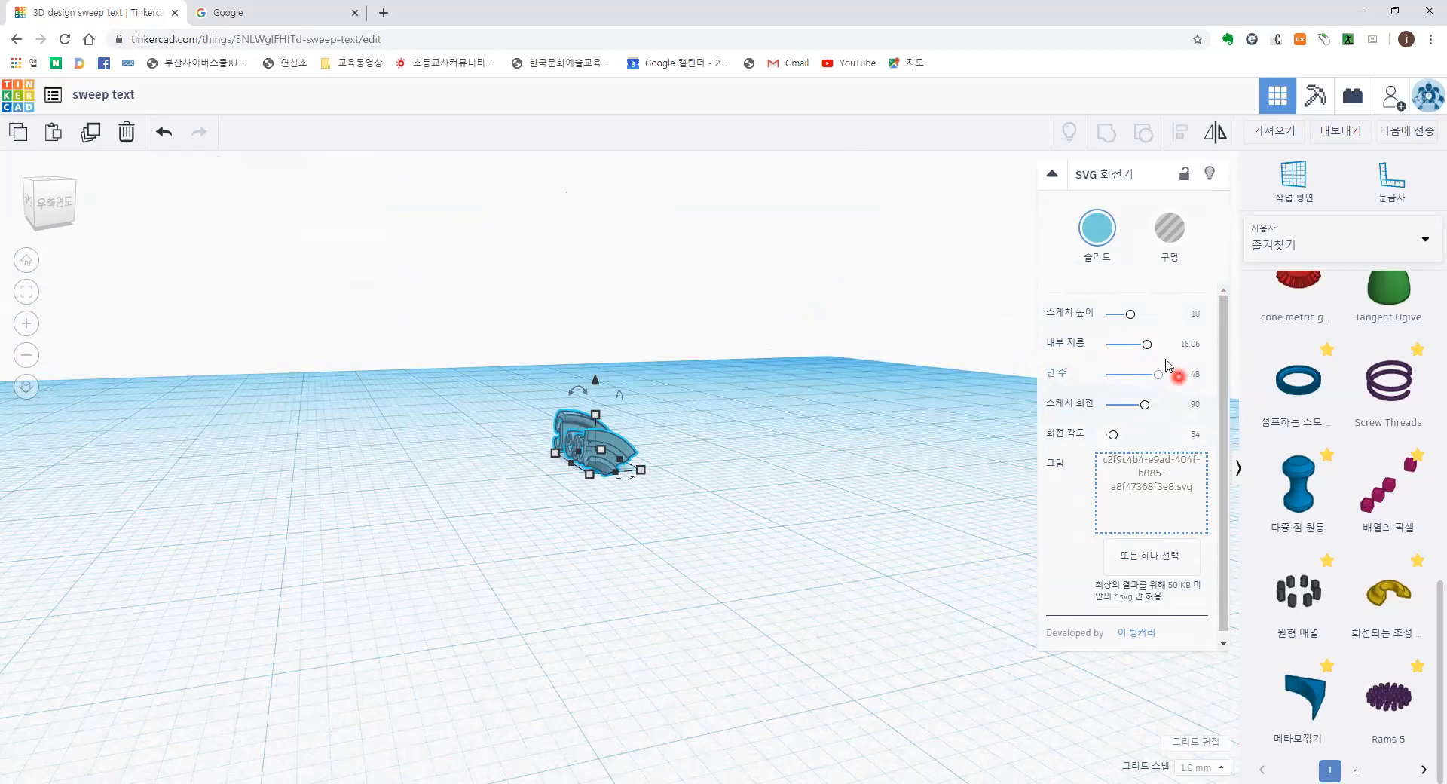
Reduce the inner diameter (내부 지름) of the revolved text to 1, and settle on 1.14.
drag(1149, 346, 1103, 345)
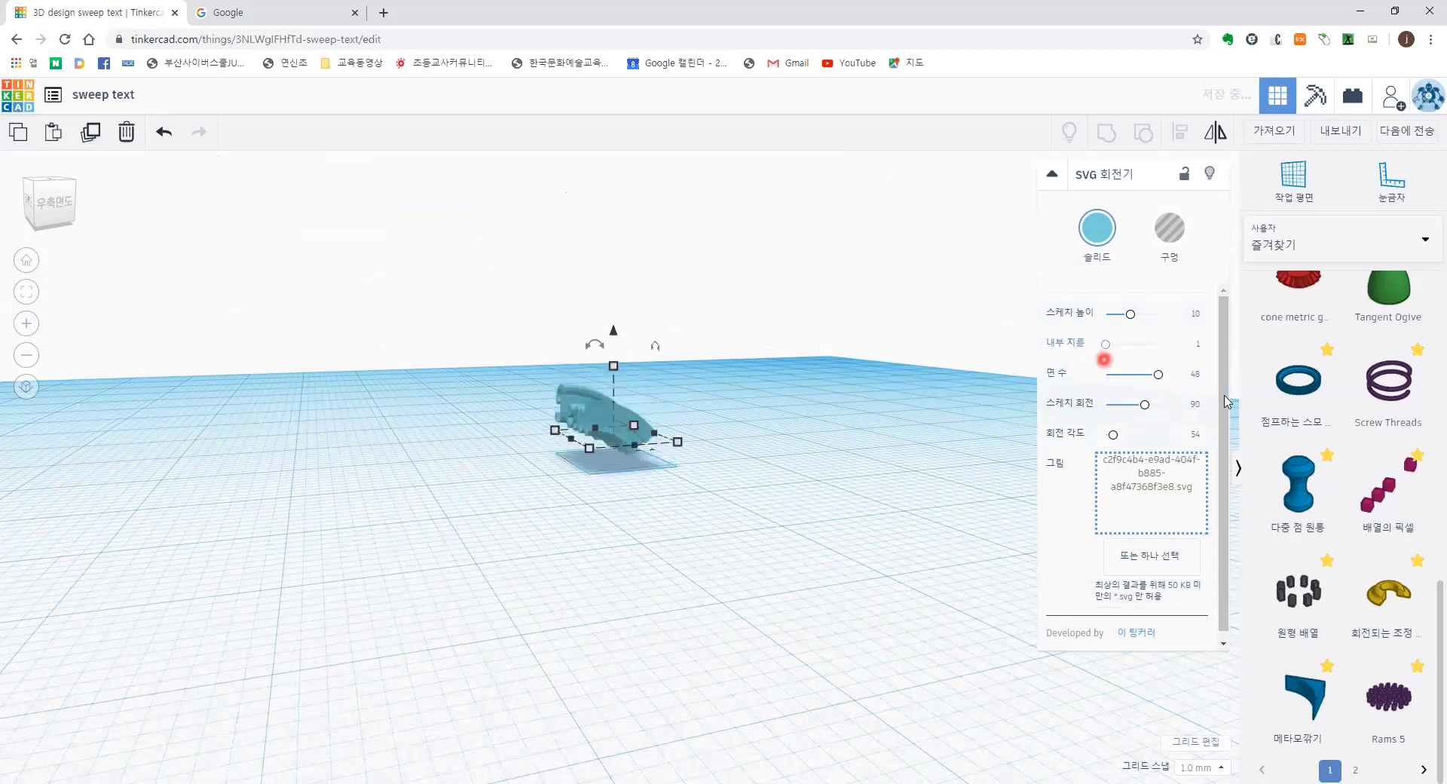
right_drag(656, 575, 743, 576)
click(650, 515)
scroll(637, 527, up, 5)
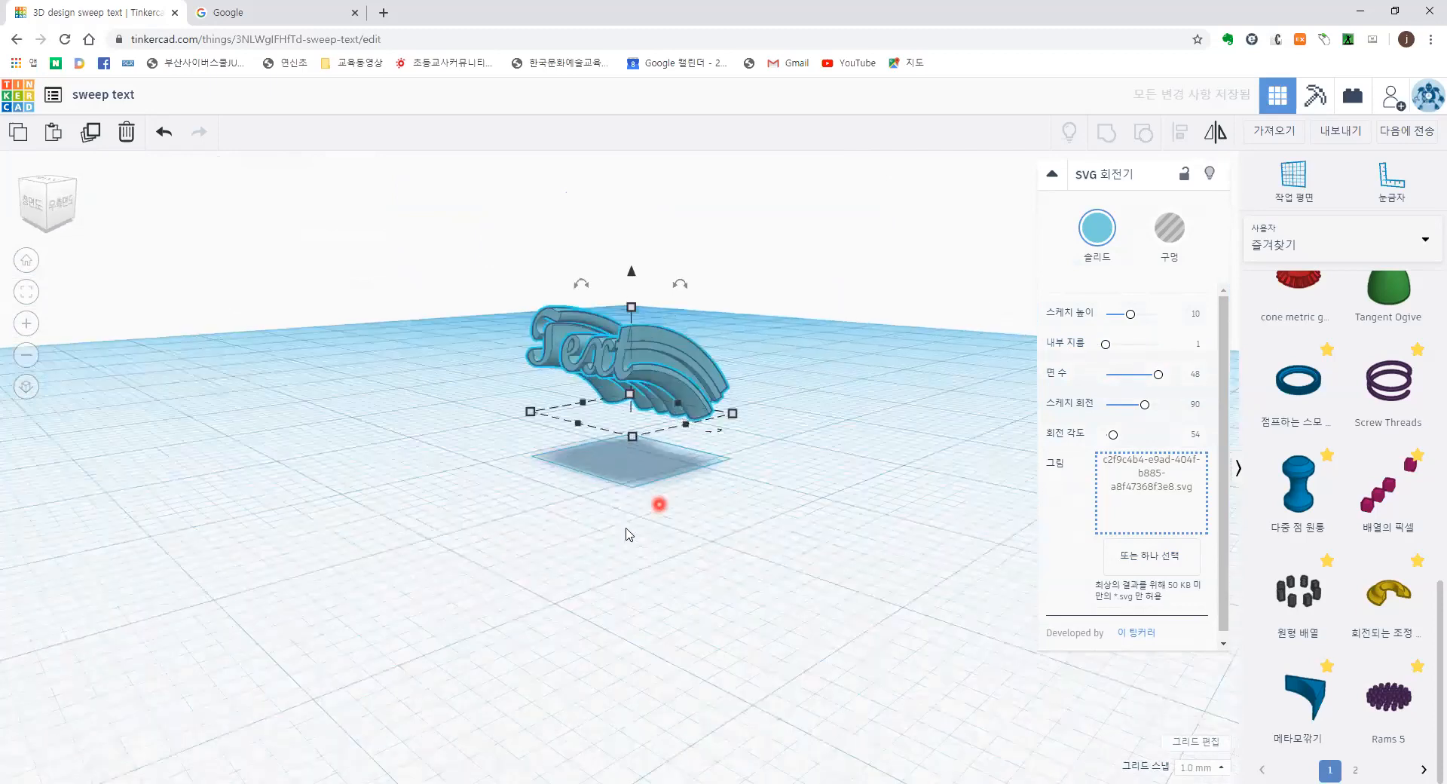
click(1106, 343)
click(566, 628)
right_drag(639, 571, 622, 517)
Set the rotation angle (회전 각도) of the revolved text to 70.
drag(1189, 437, 1218, 435)
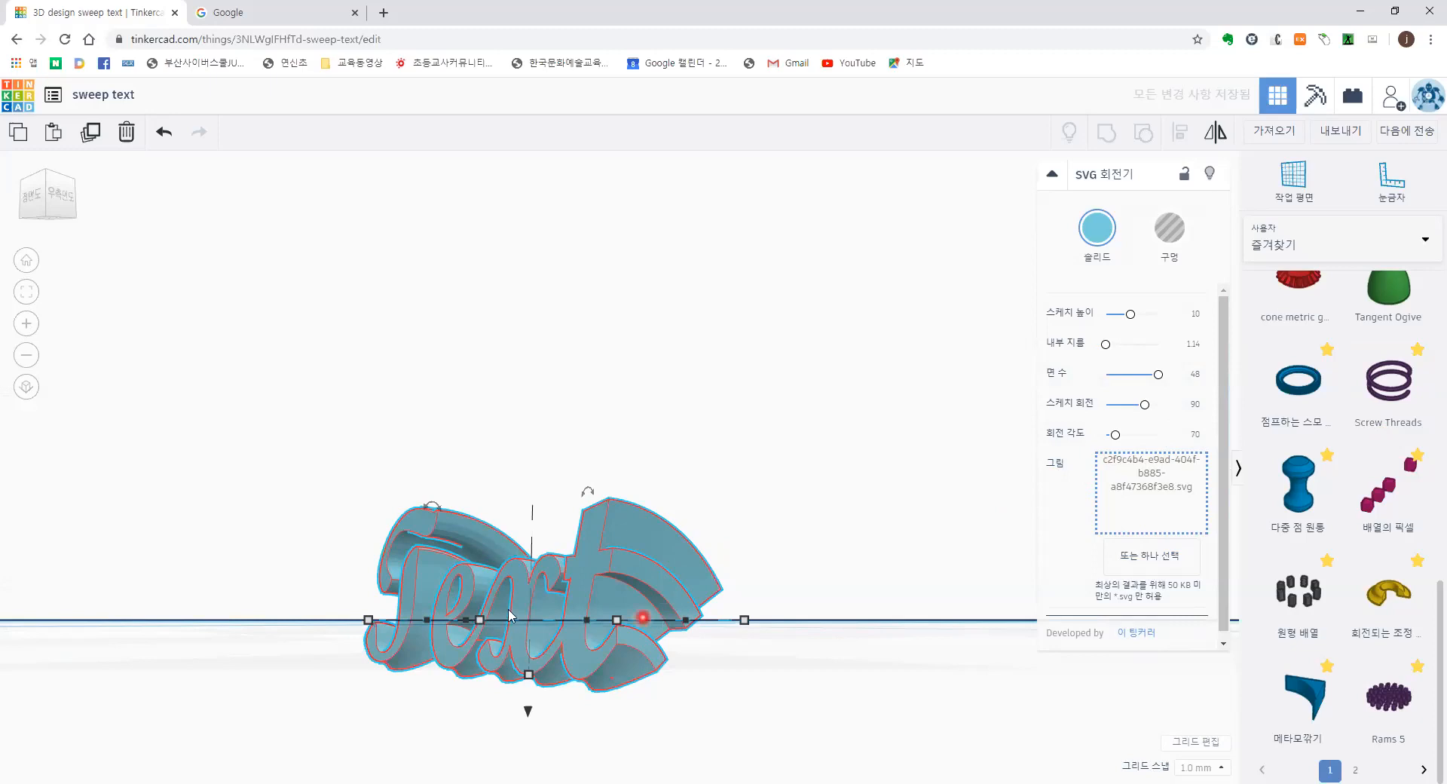
right_drag(595, 561, 392, 513)
right_drag(468, 596, 514, 643)
click(566, 648)
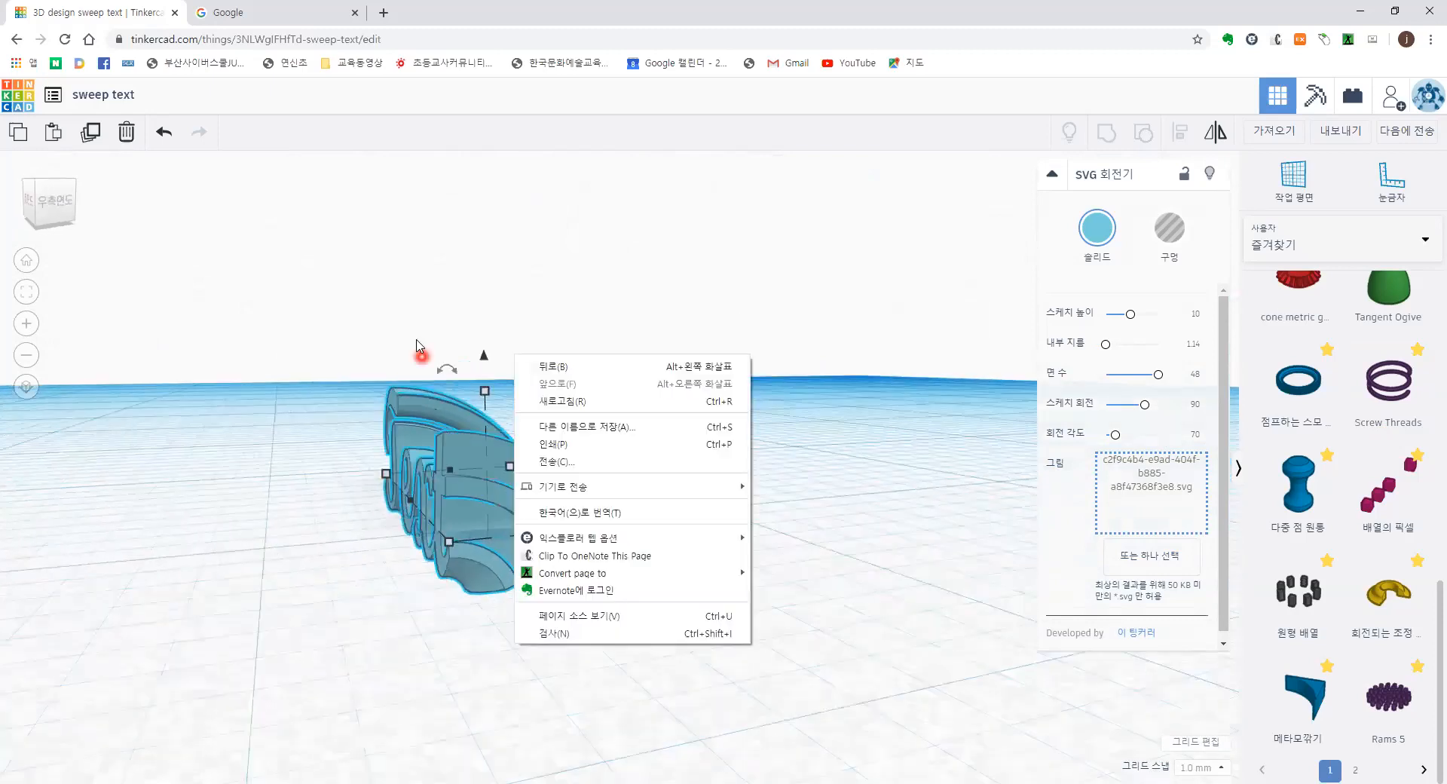
Examine the fan-shaped side profile and the front lettering of the revolved text.
click(395, 562)
scroll(395, 562, down, 2)
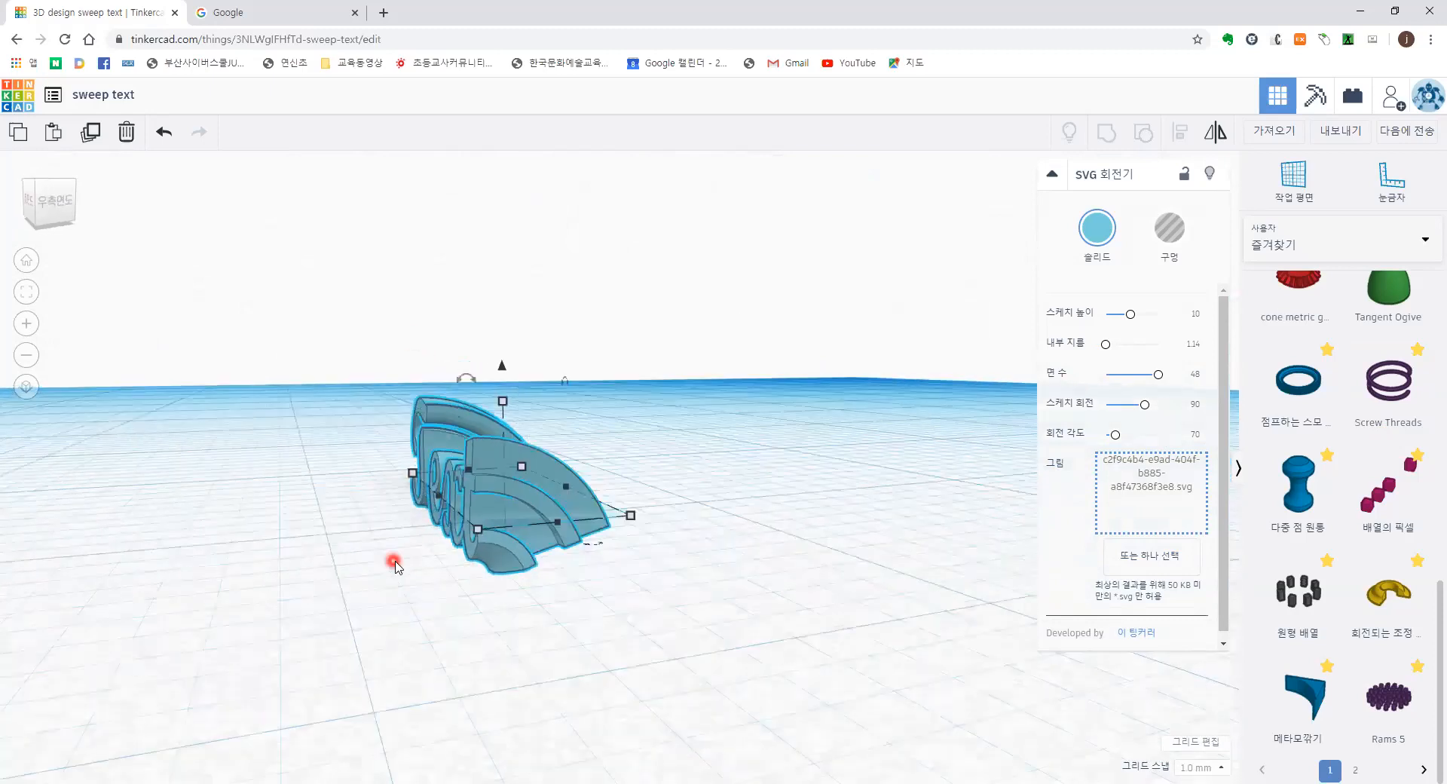
right_drag(571, 590, 504, 565)
click(462, 556)
scroll(462, 556, down, 3)
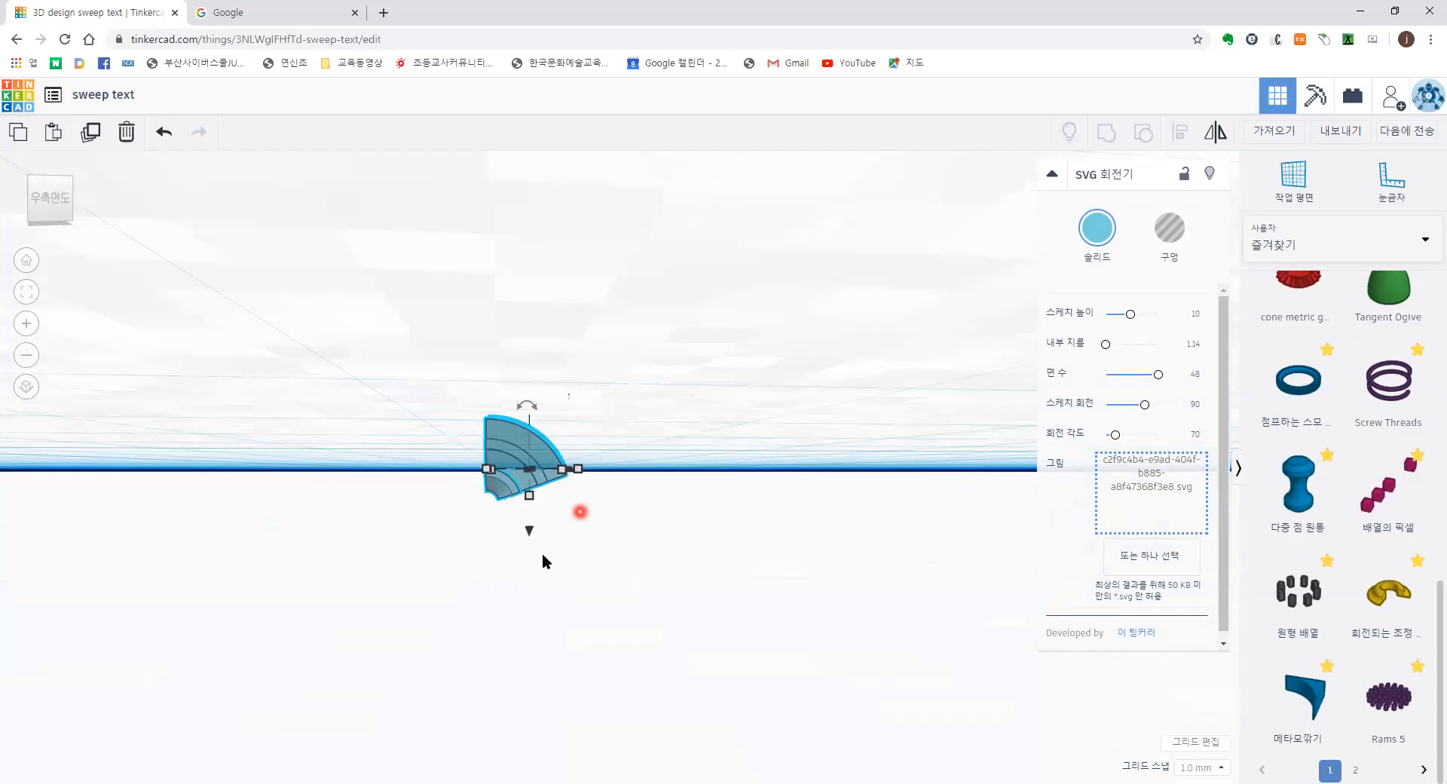
scroll(511, 462, down, 2)
scroll(525, 467, up, 4)
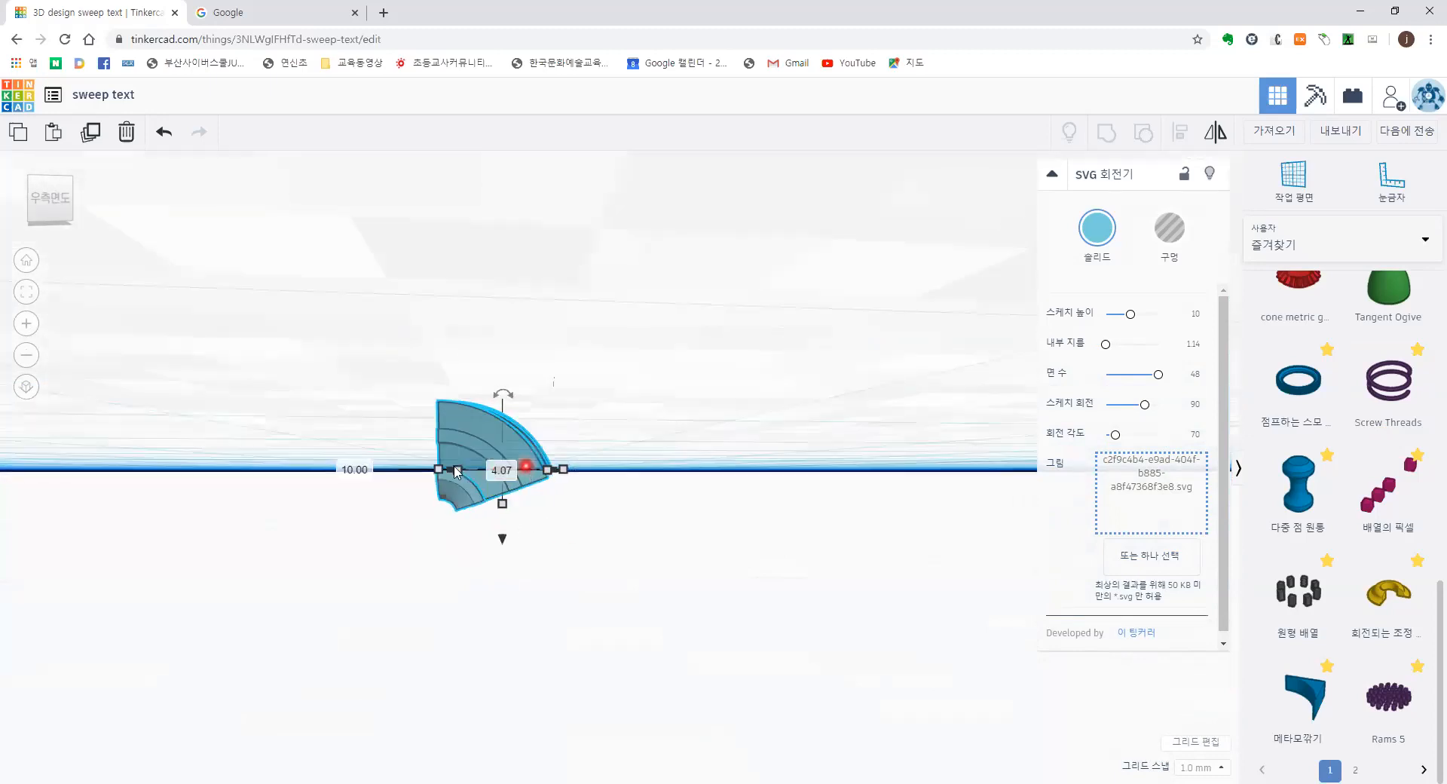
right_drag(653, 522, 622, 527)
scroll(623, 528, up, 2)
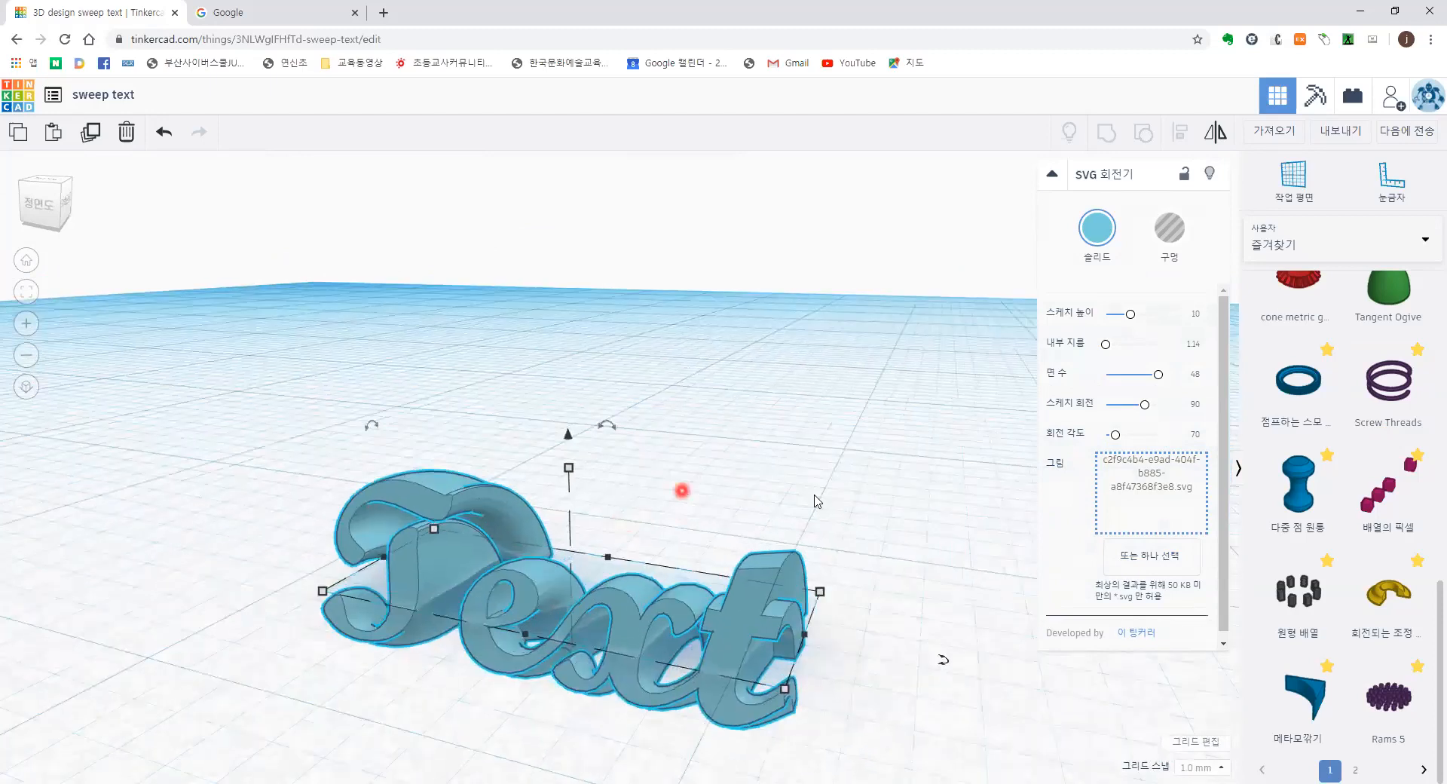
Collapse the shape's settings and export the selected revolved text as an STL file for 3D printing.
click(1052, 176)
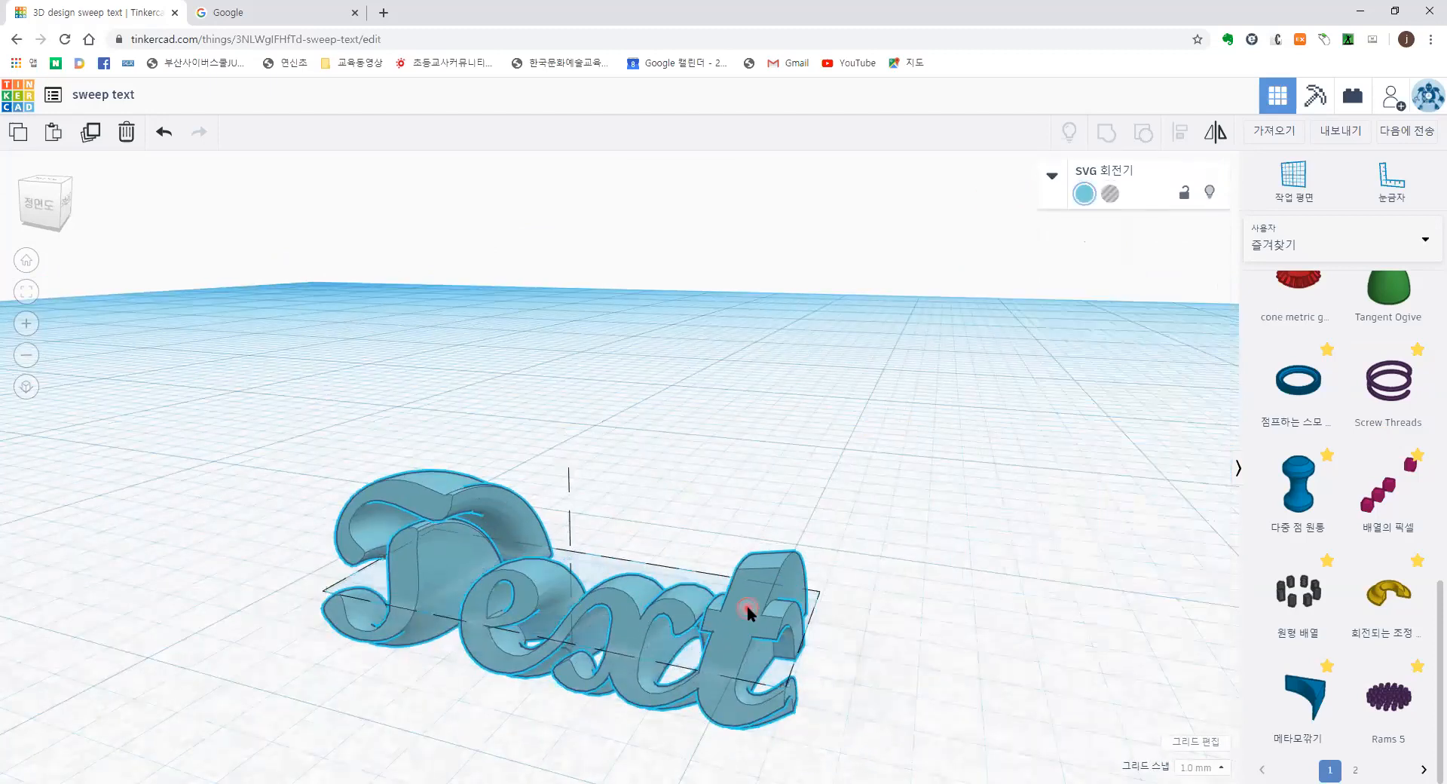
scroll(1211, 284, down, 2)
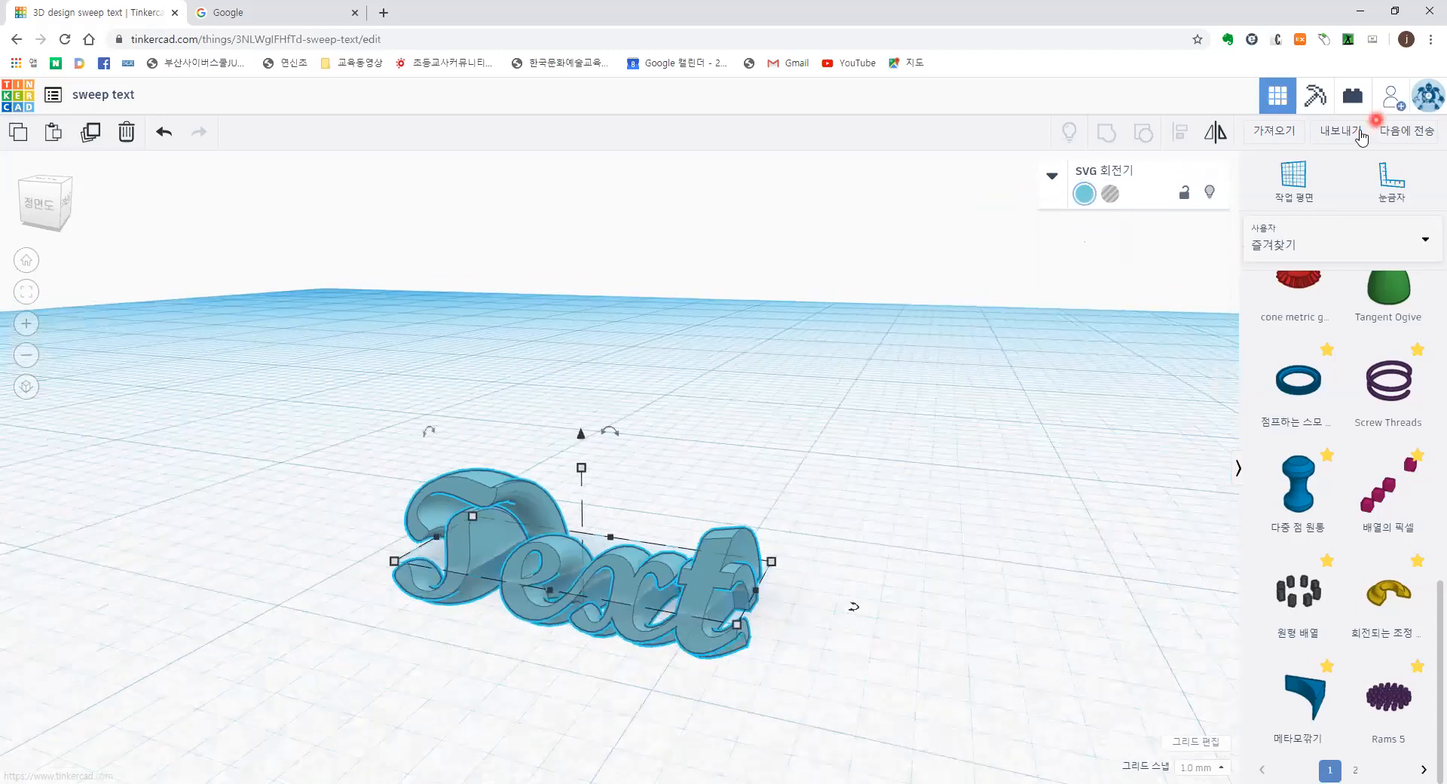
click(1340, 130)
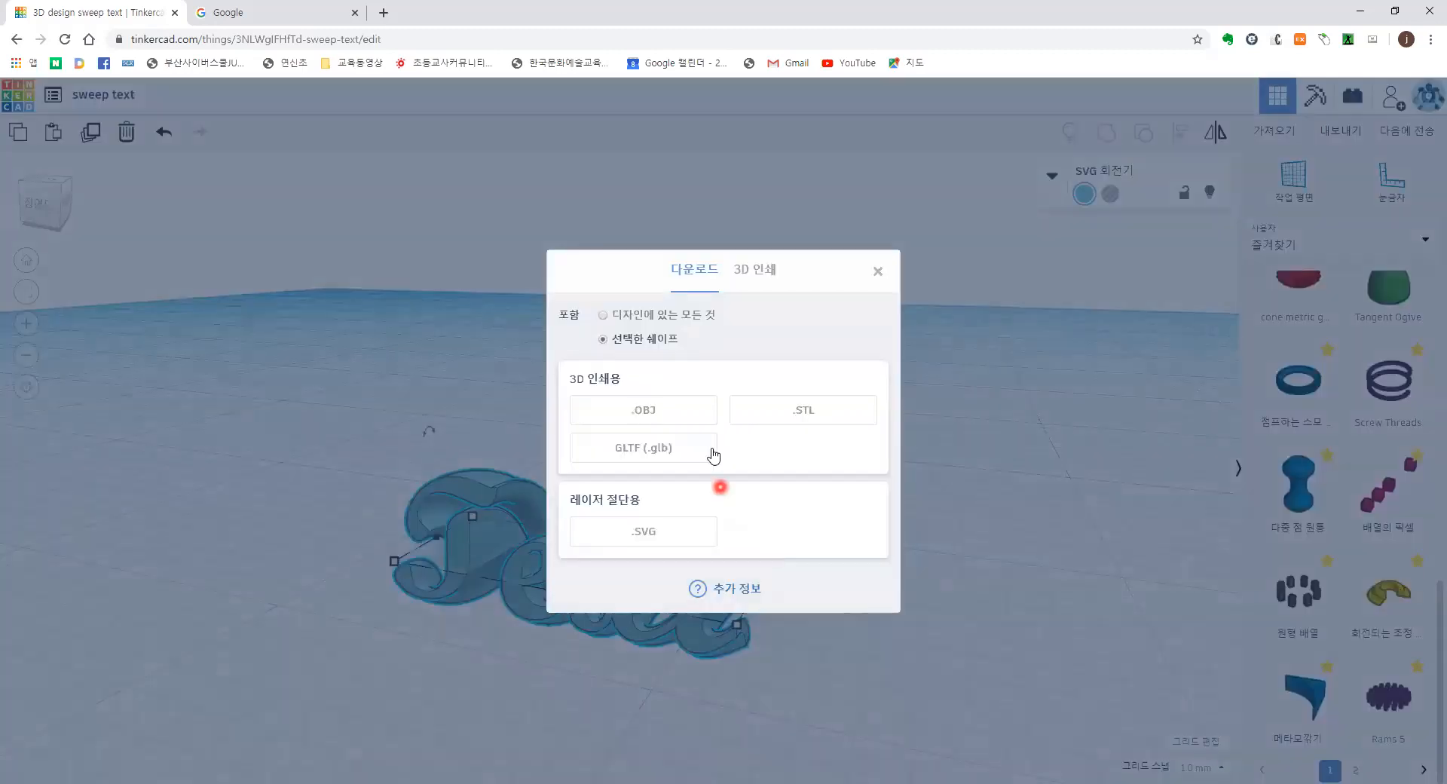
click(793, 422)
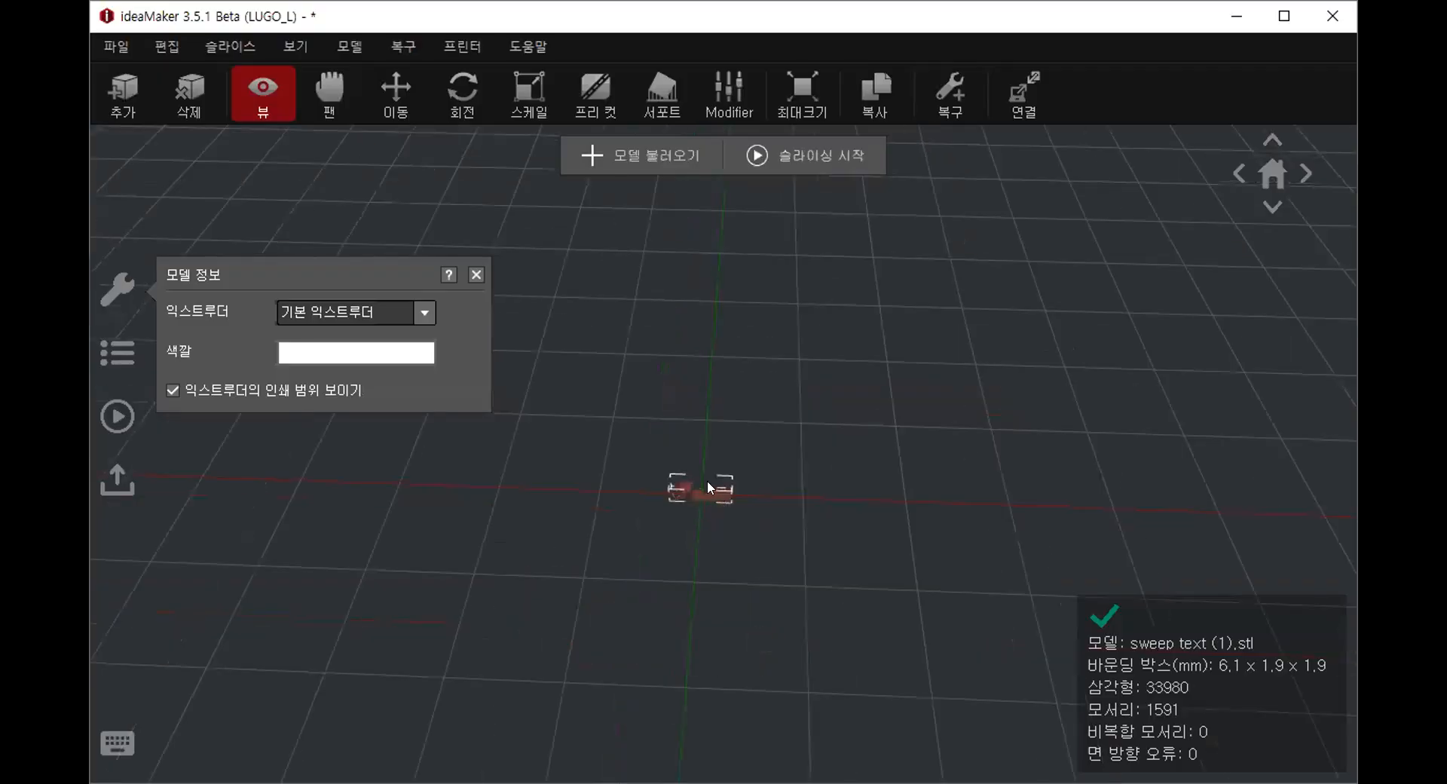
In ideaMaker, delete the loaded sweep text (1).stl model from the build plate.
key(Delete)
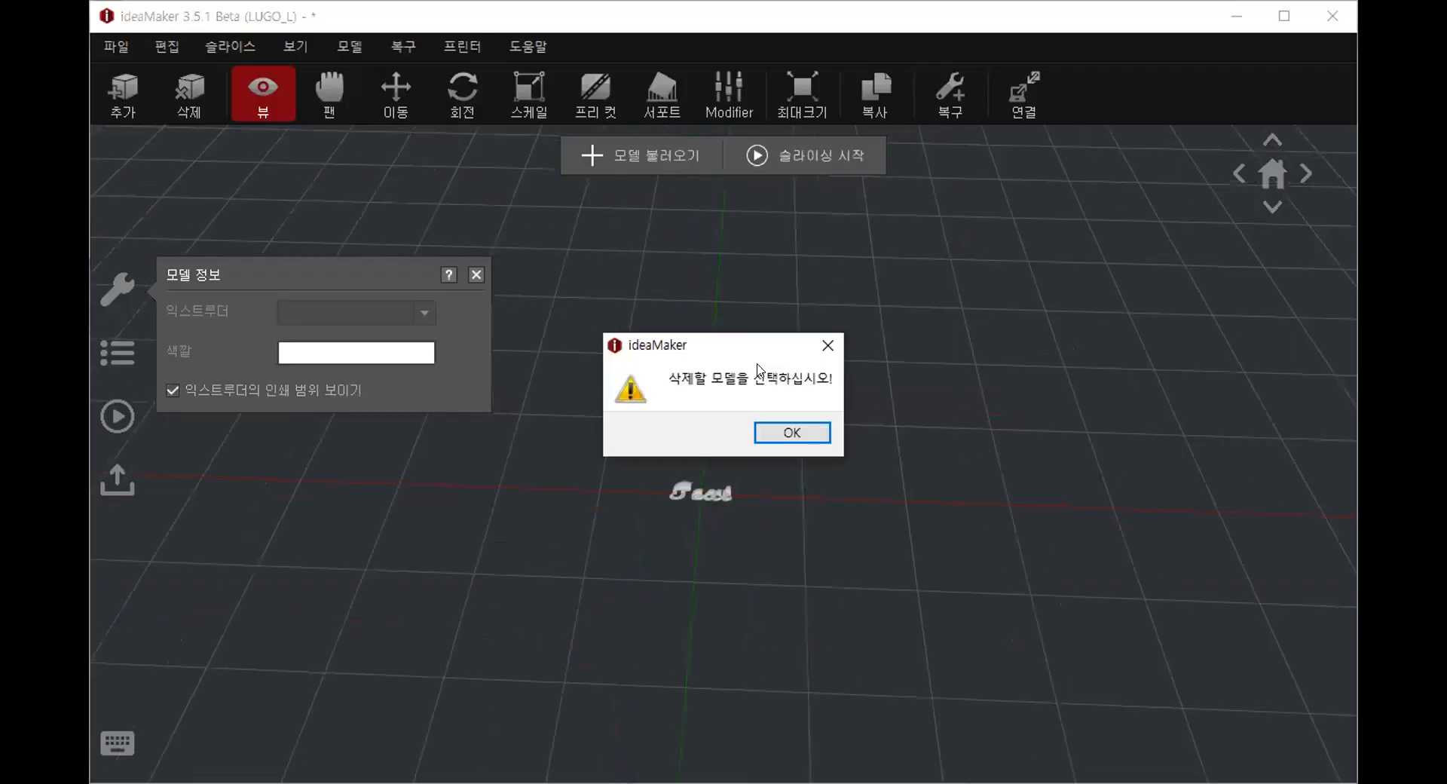
key(Return)
click(718, 495)
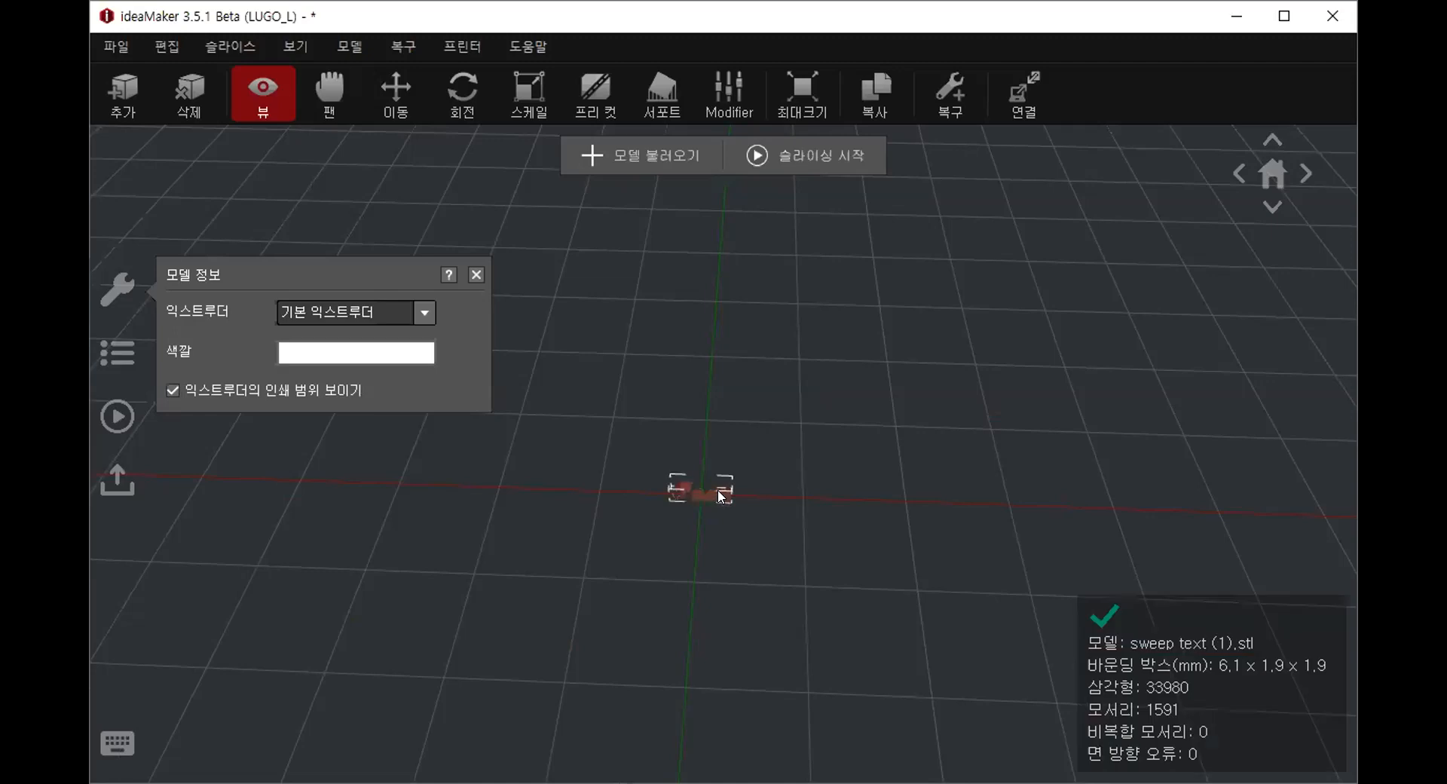
key(Delete)
Import sweep text (1) from the 대학원영상 folder, declining the unit conversion offered for the small model.
click(739, 161)
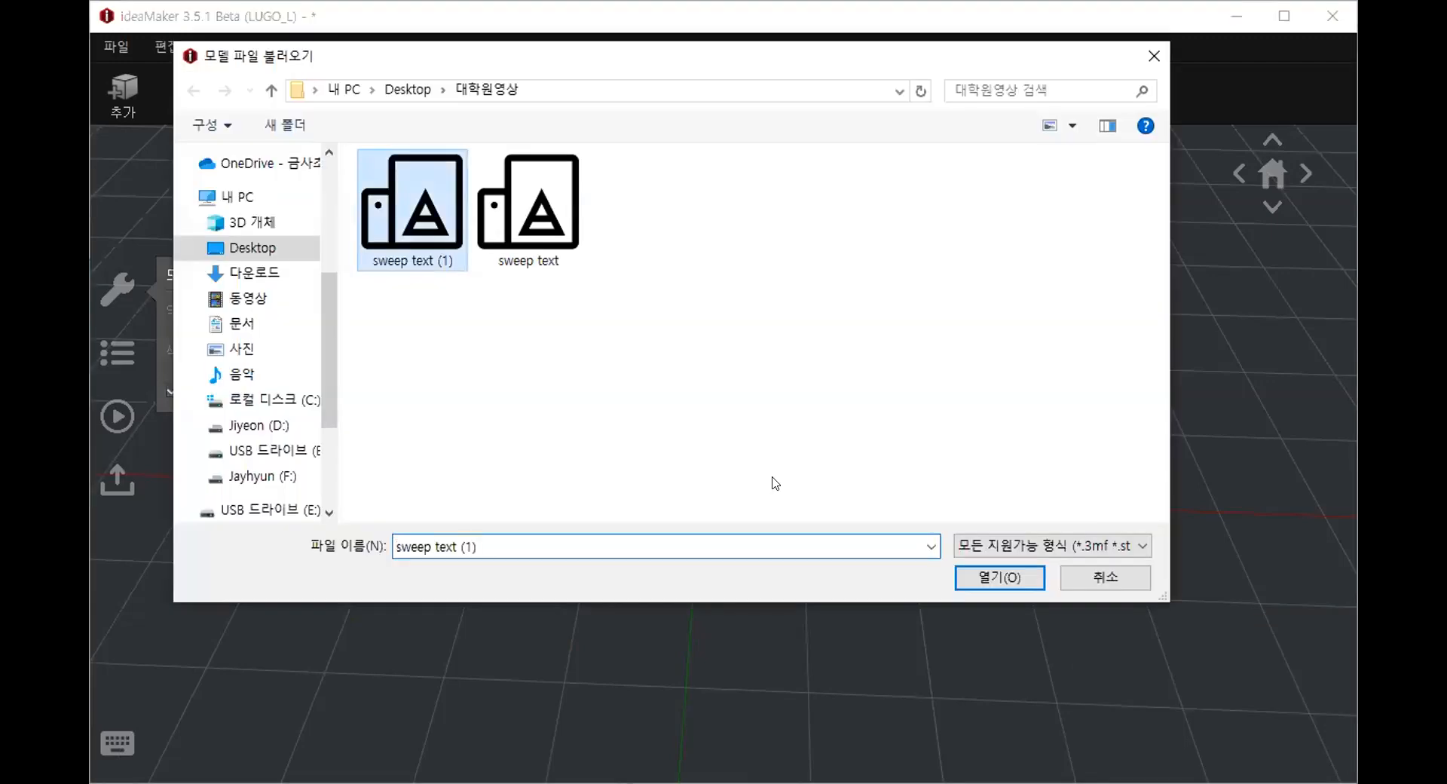
click(991, 579)
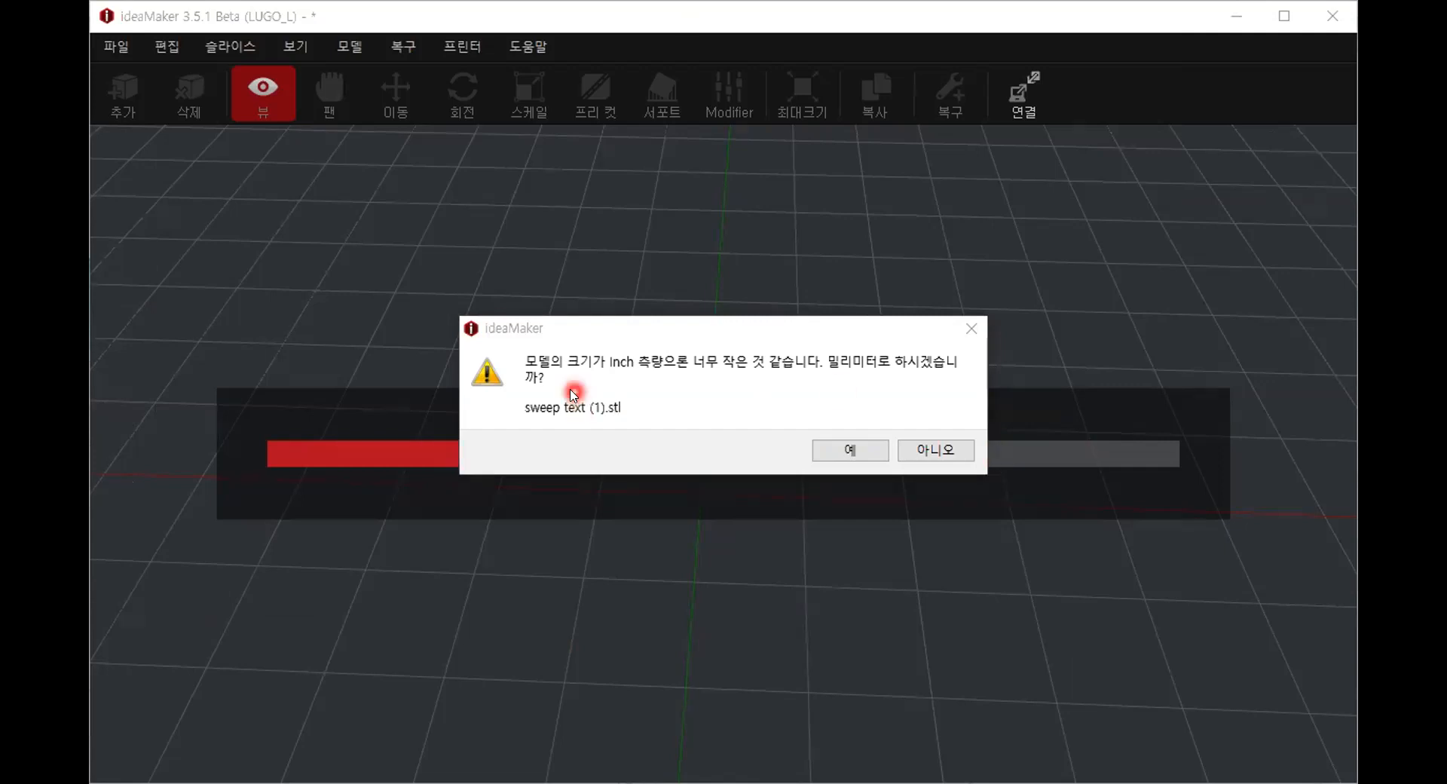
click(942, 453)
click(942, 452)
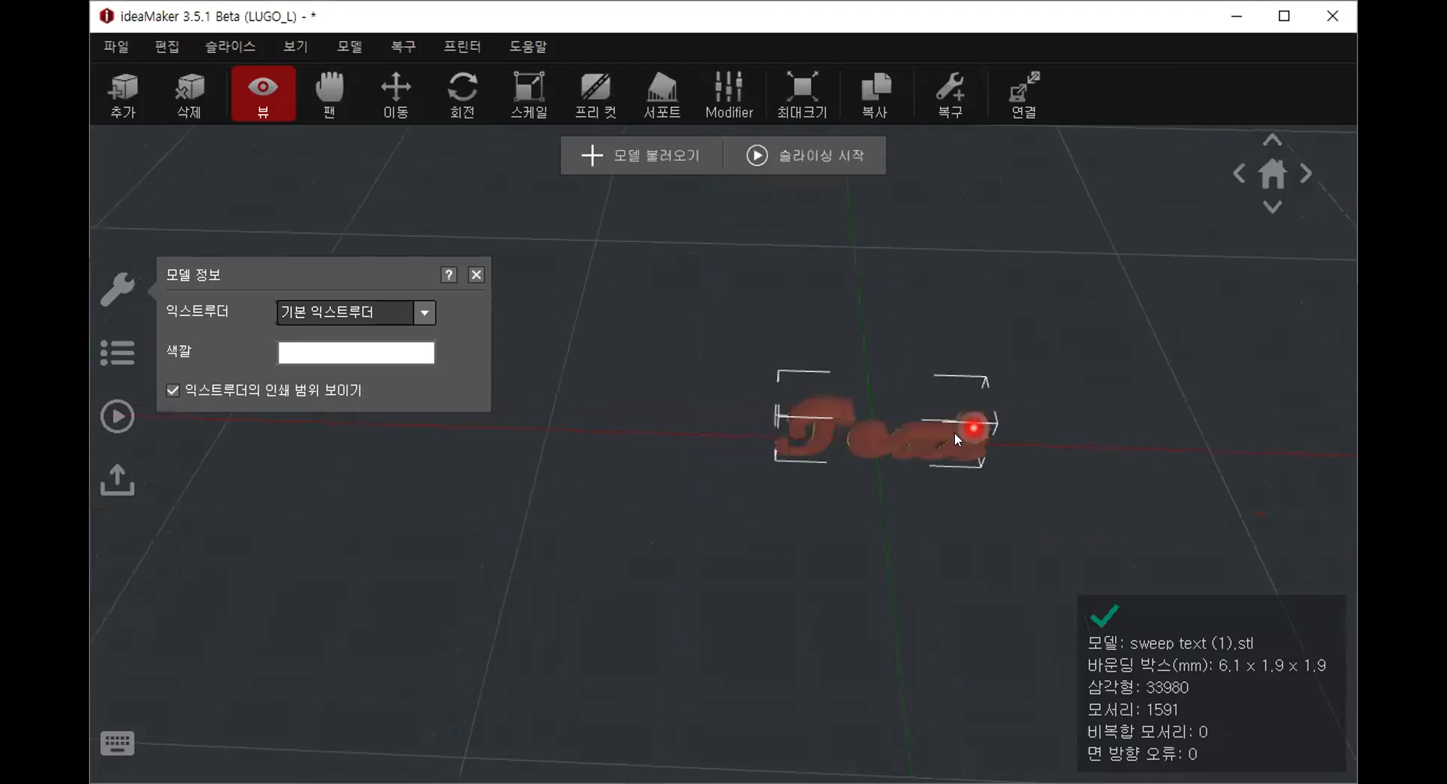
Maximize the ideaMaker window and inspect the imported text model from a lower front angle.
click(1283, 16)
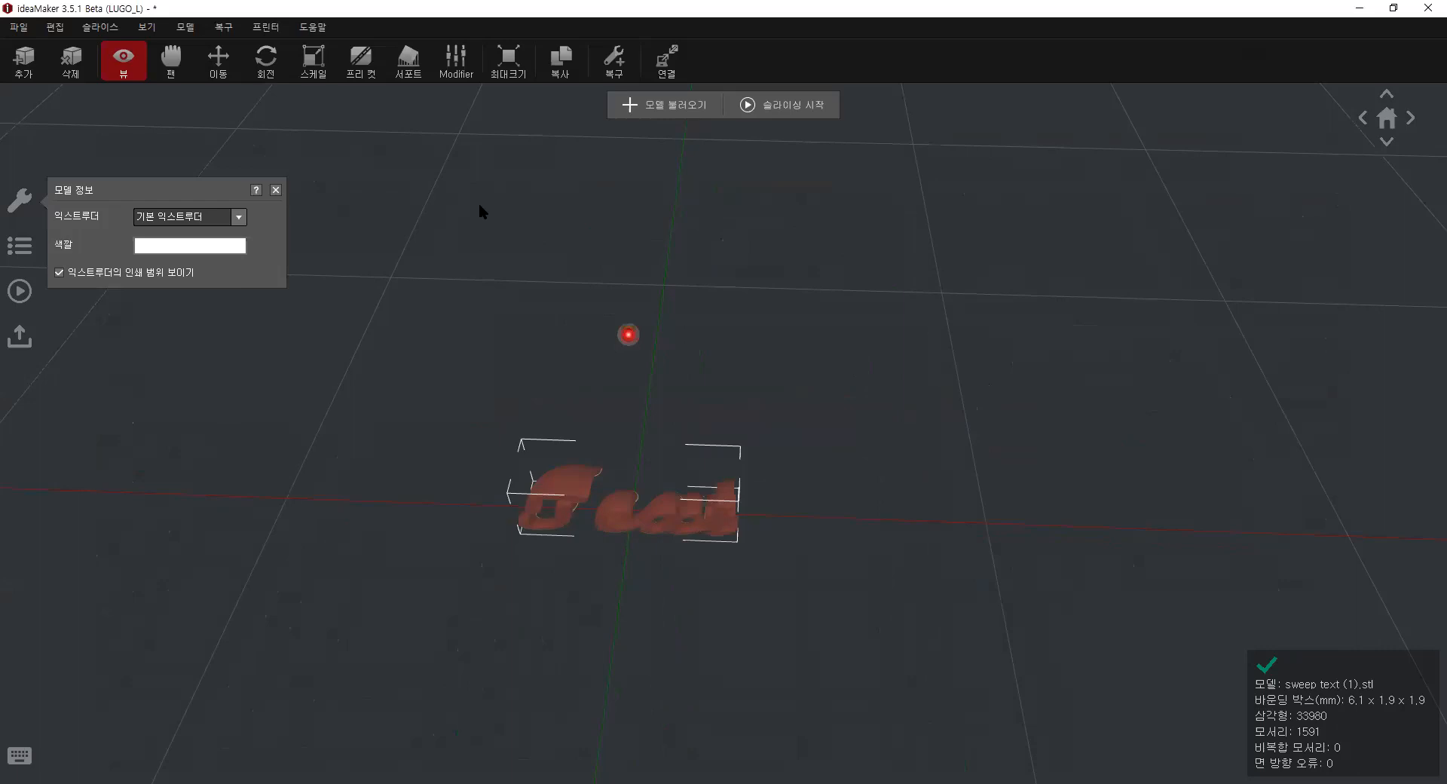
scroll(605, 551, up, 5)
scroll(599, 551, down, 5)
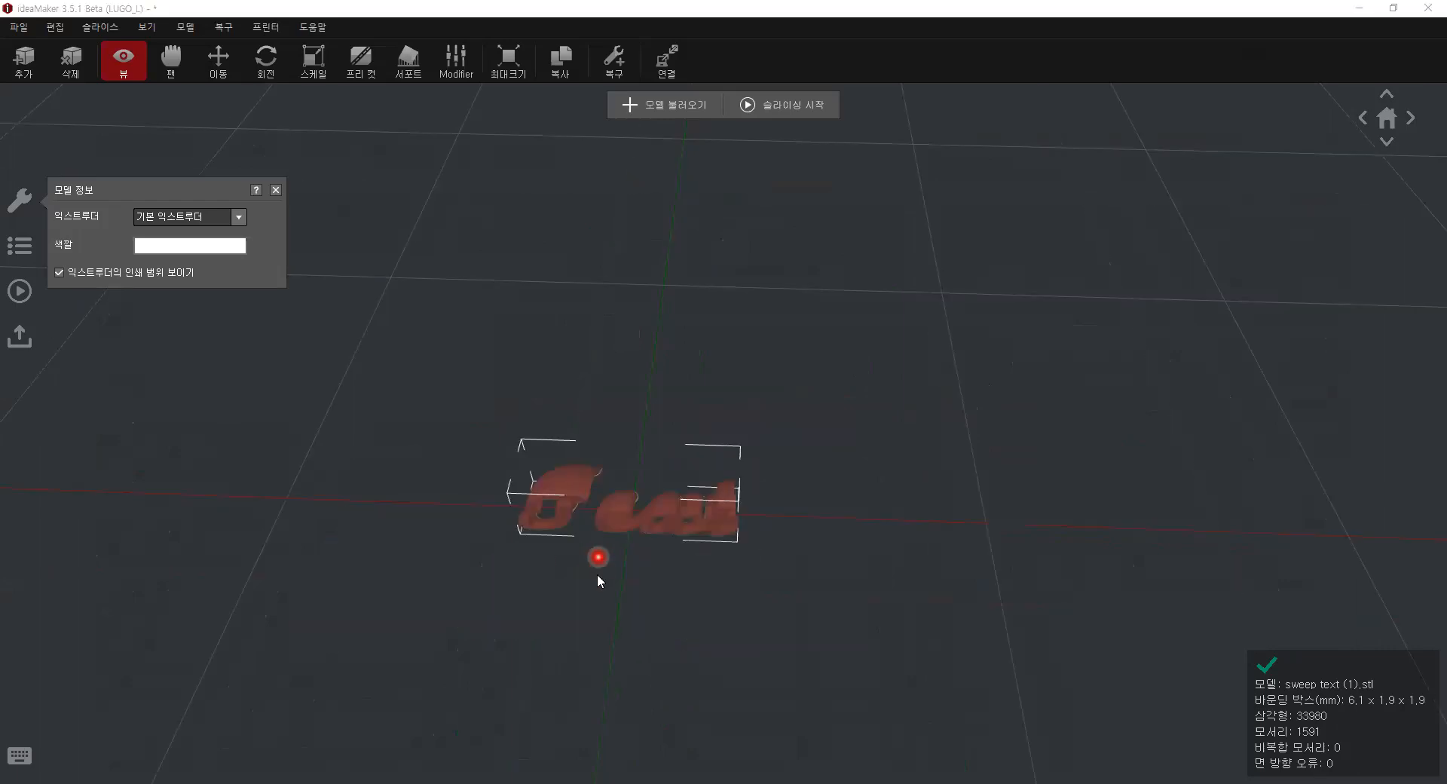
drag(596, 573, 634, 442)
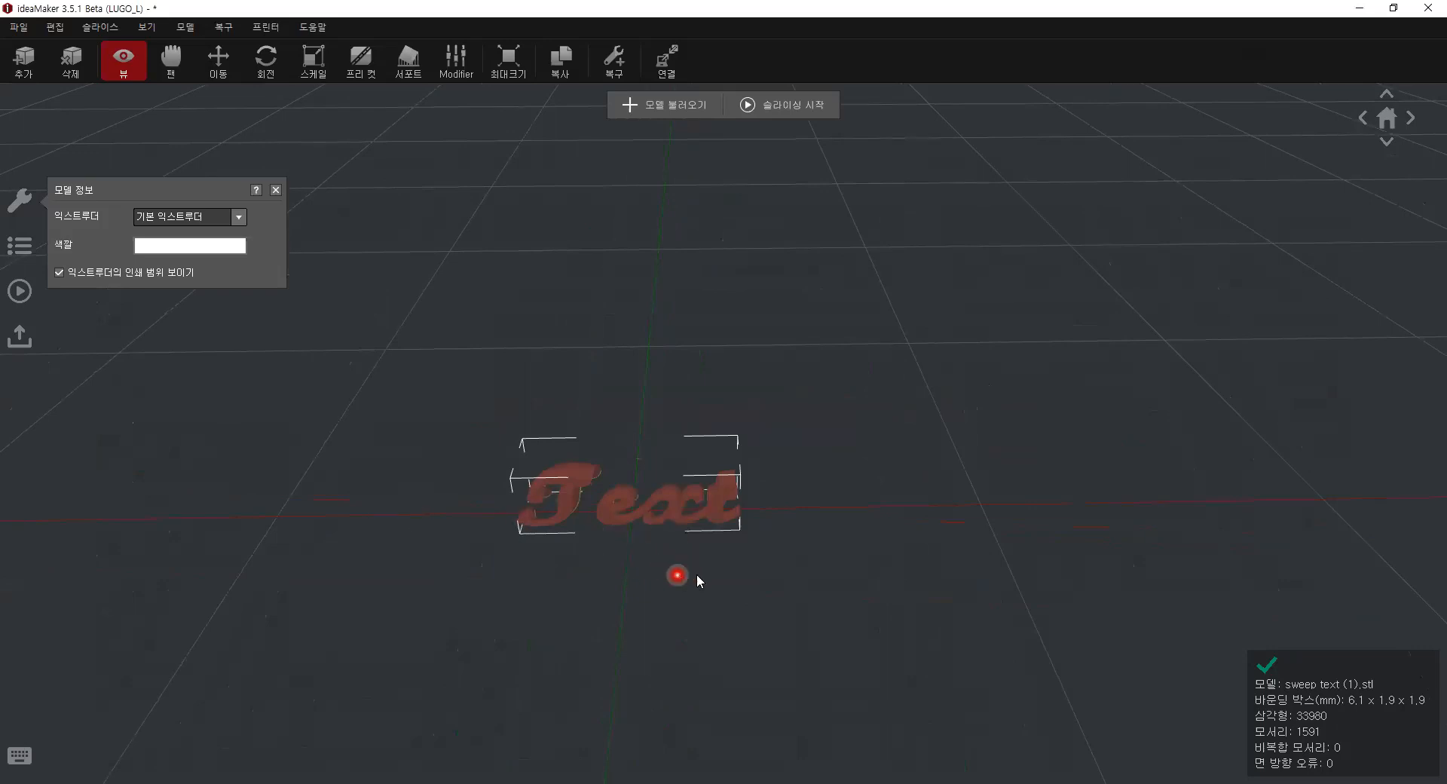
click(609, 303)
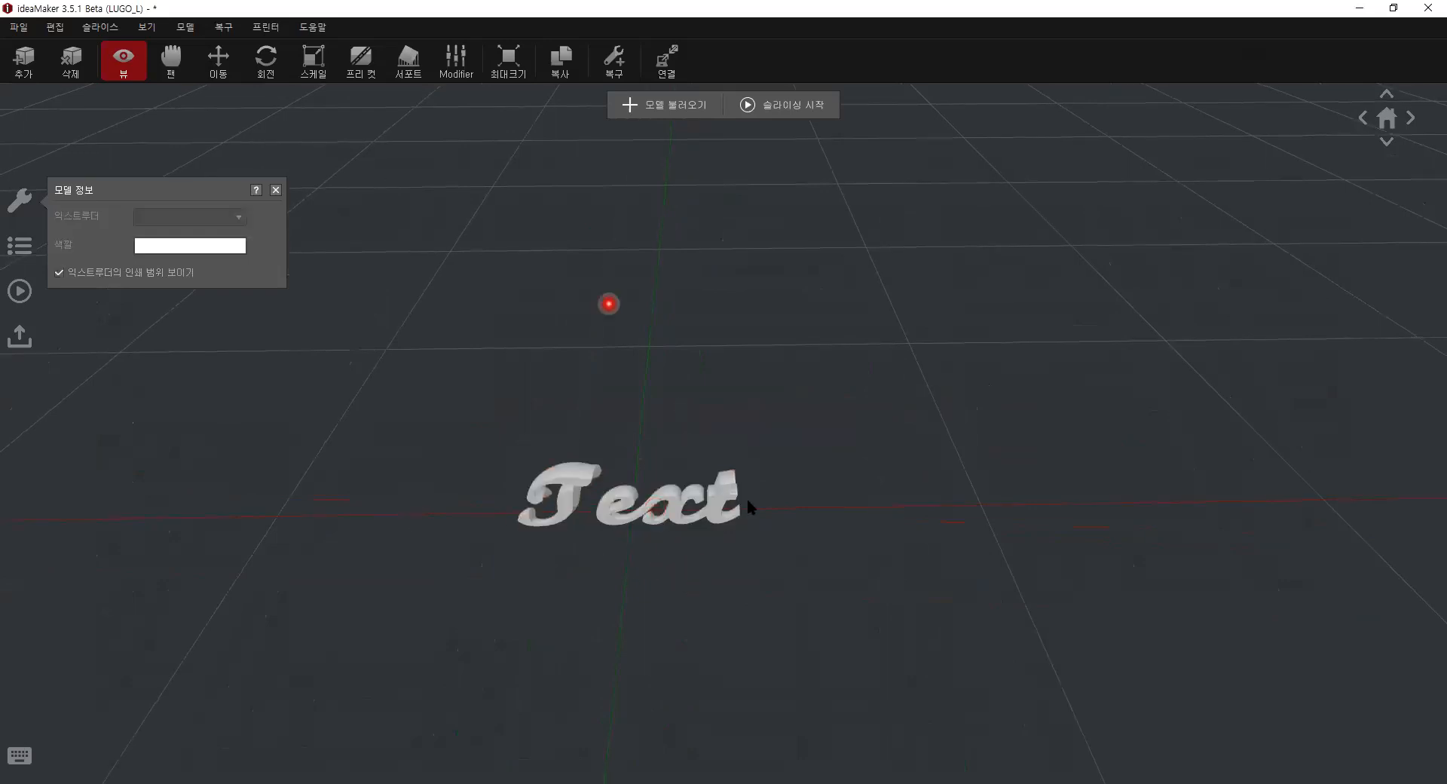
Scale the text model uniformly to an X size of 50 mm.
click(705, 501)
click(313, 60)
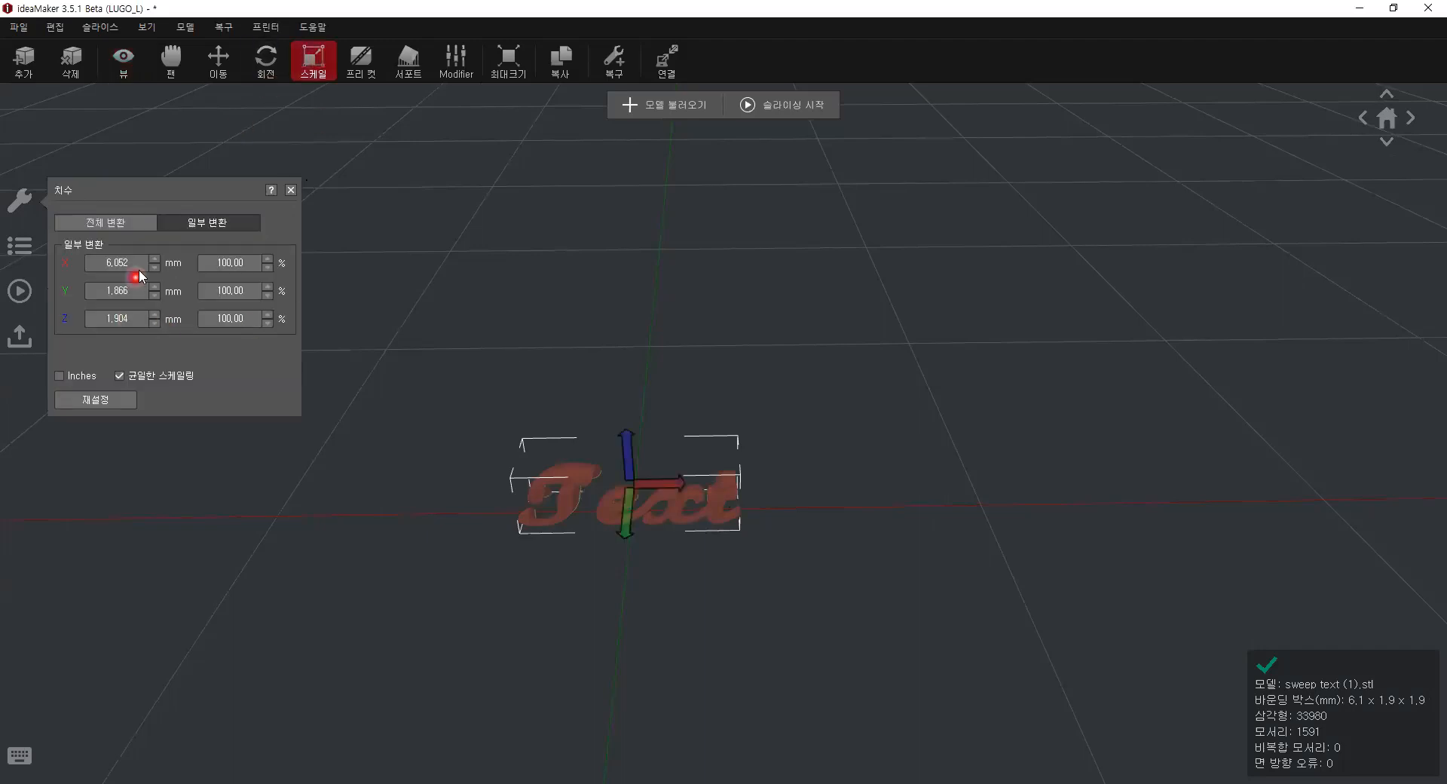
drag(140, 263, 79, 265)
key(Return)
scroll(720, 390, down, 10)
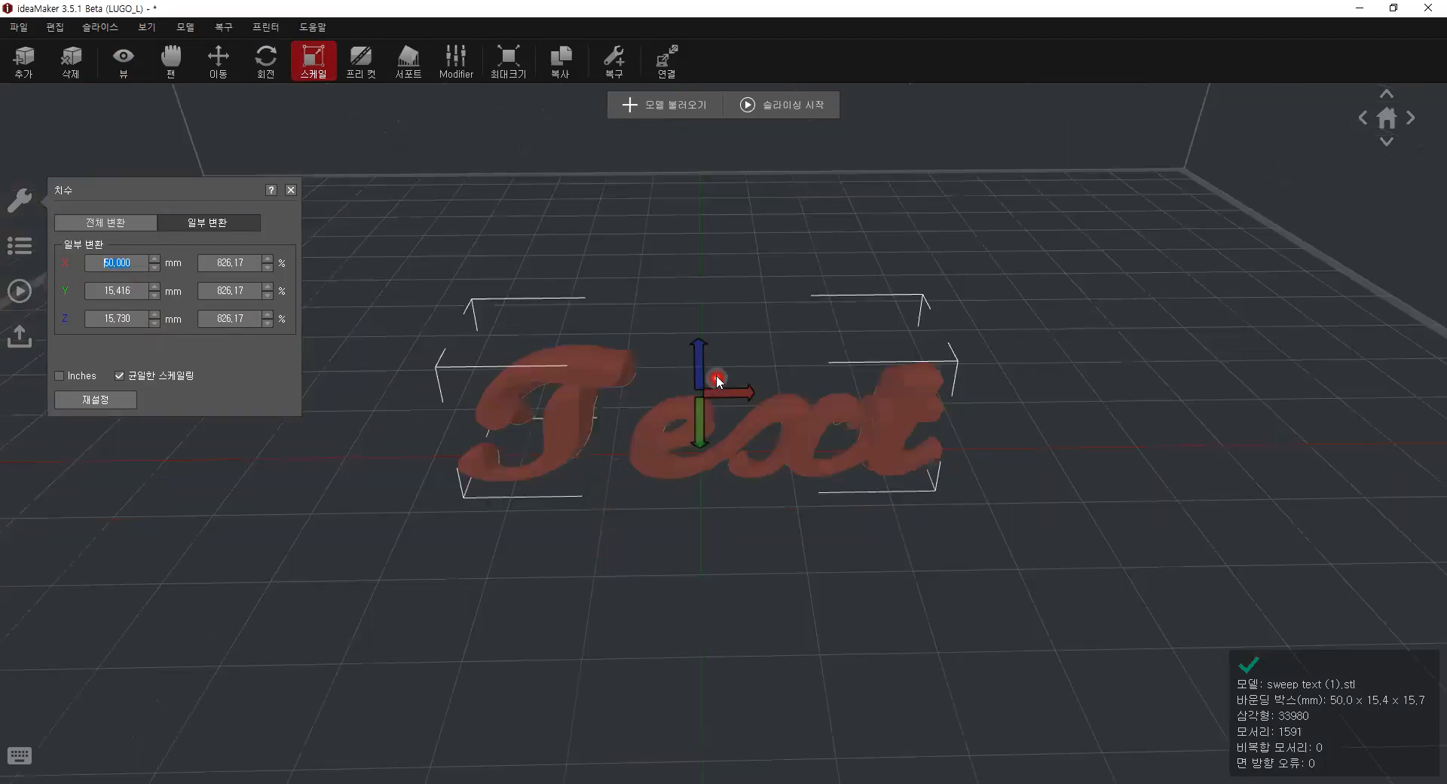
Try rotating the text model 30 degrees about the X axis while viewing it from the side.
drag(819, 330, 657, 299)
scroll(732, 443, up, 5)
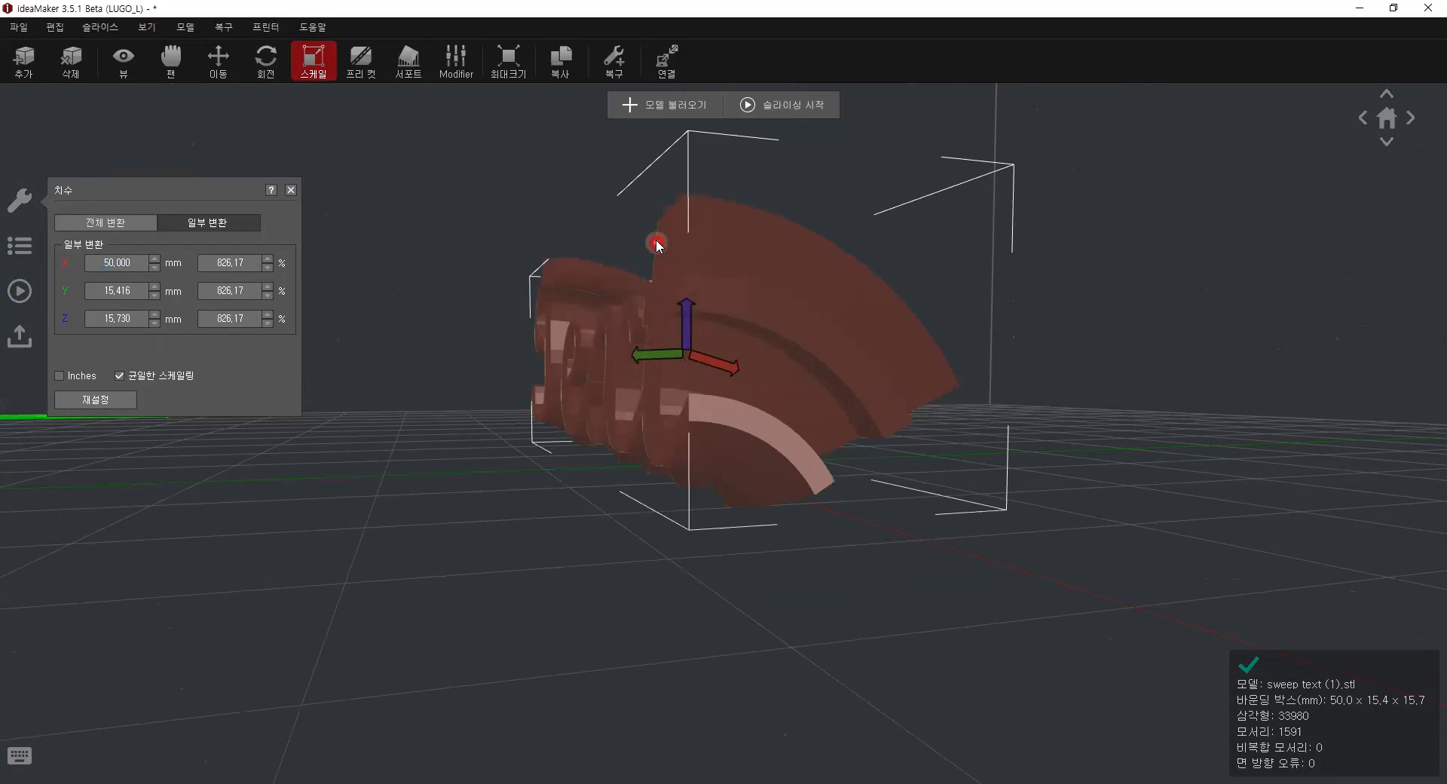
drag(649, 427, 761, 522)
right_drag(760, 518, 758, 516)
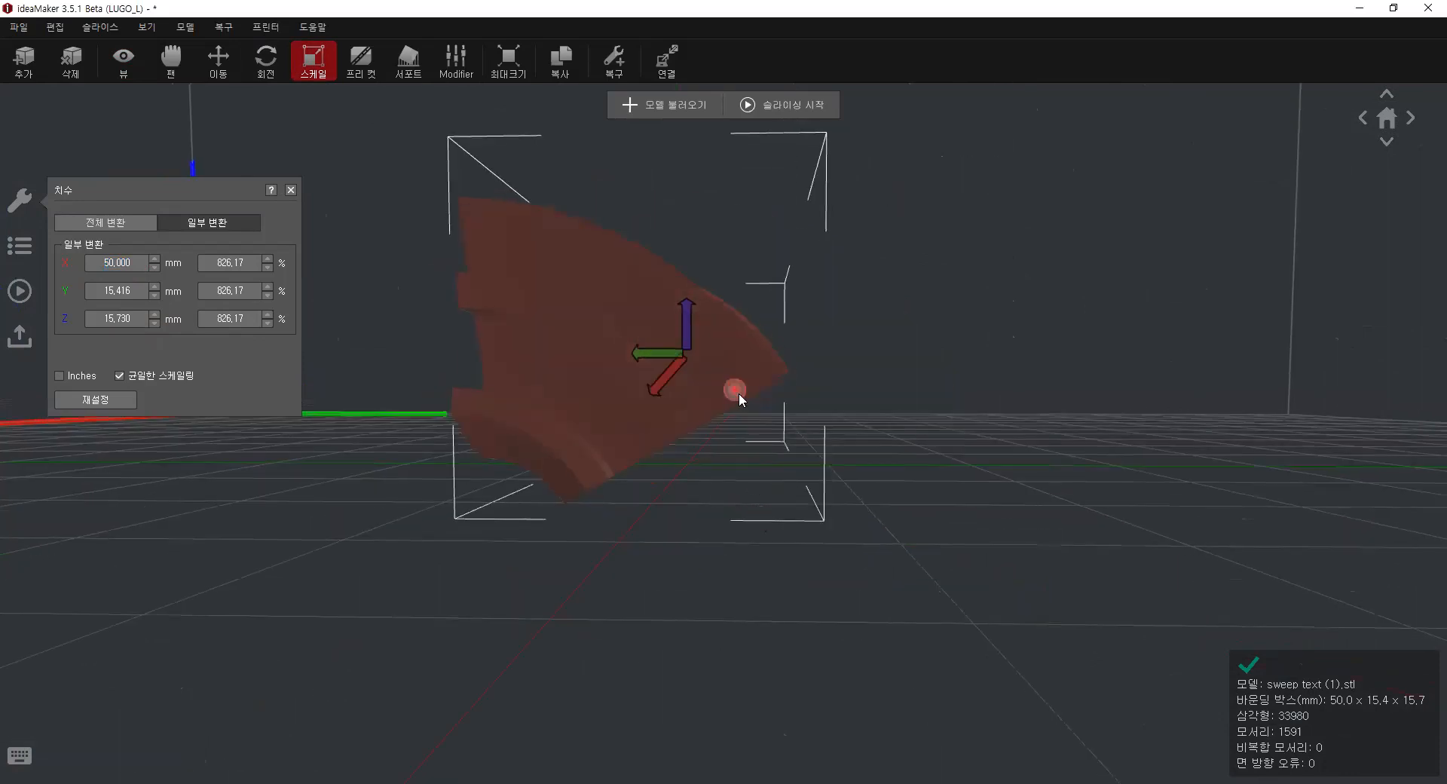
click(266, 60)
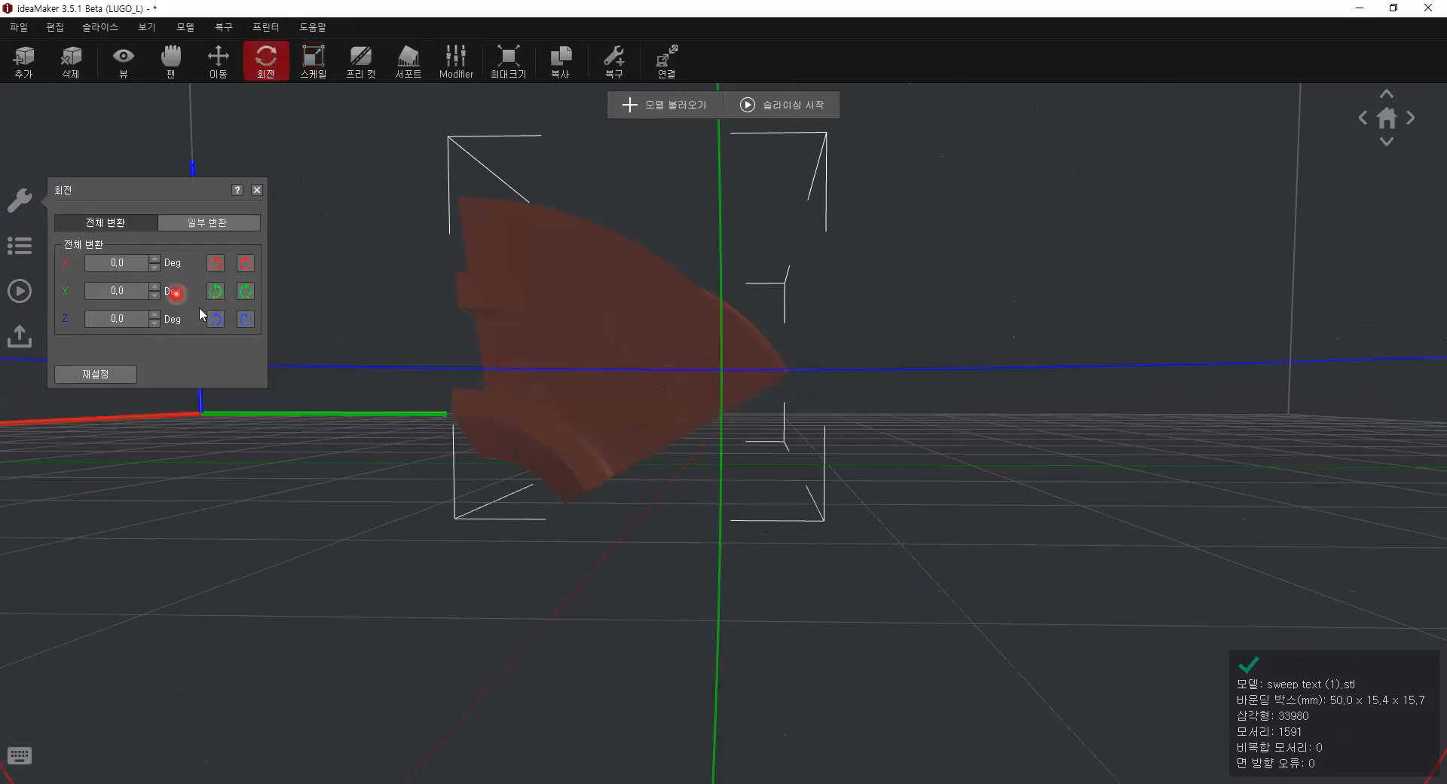
click(246, 264)
click(246, 263)
click(246, 264)
click(245, 264)
double_click(126, 264)
key(Return)
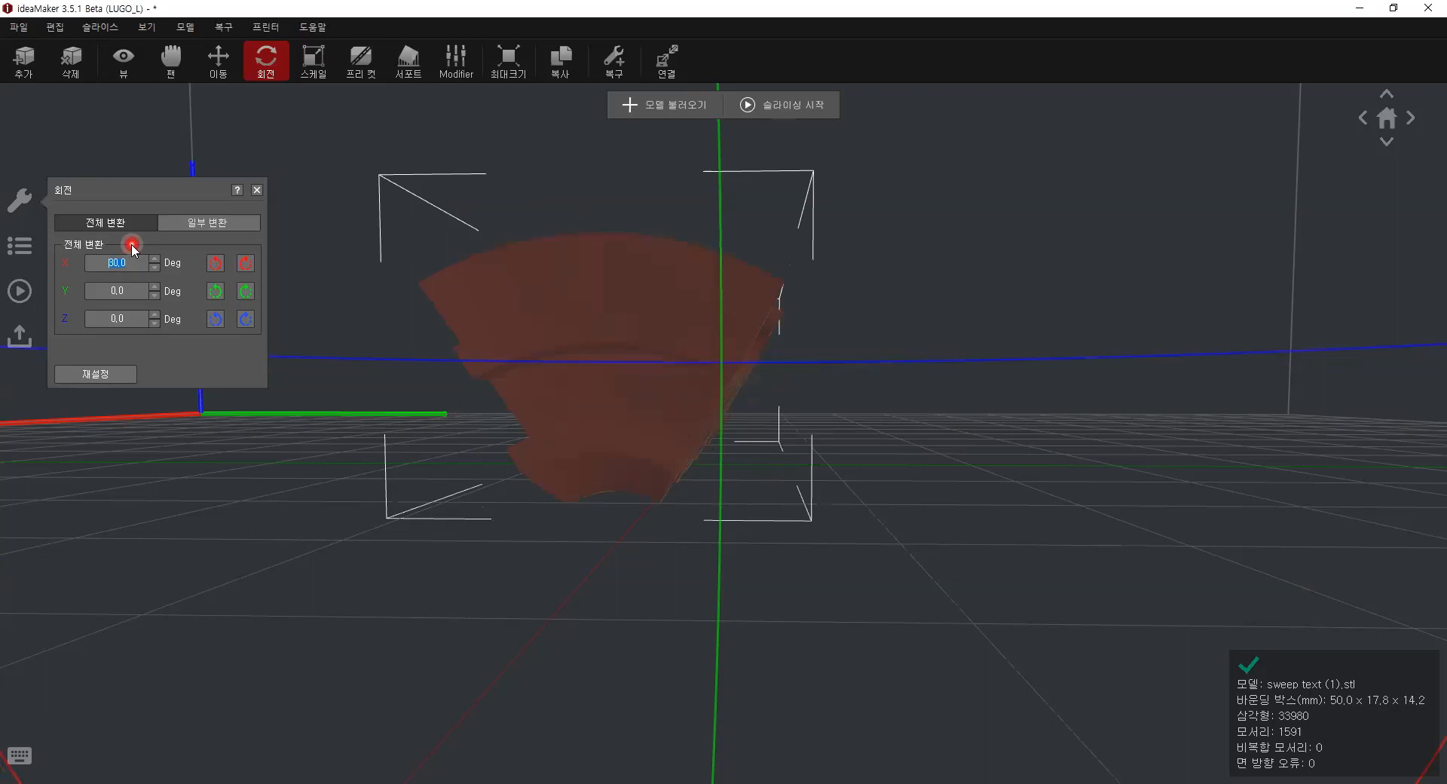
Set the text model's X rotation to -30 degrees and check its orientation from the front.
text(-30)
key(Return)
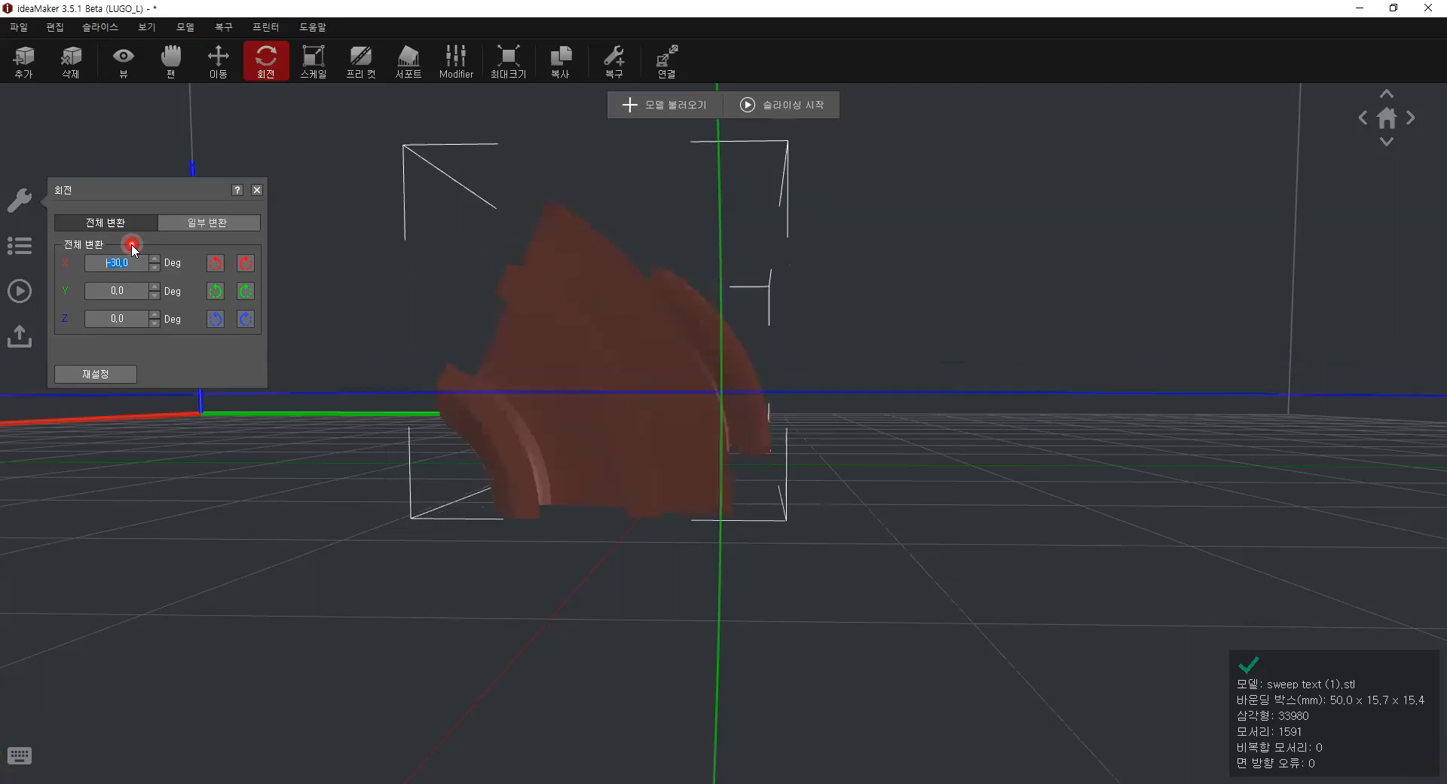
drag(517, 587, 778, 456)
click(746, 418)
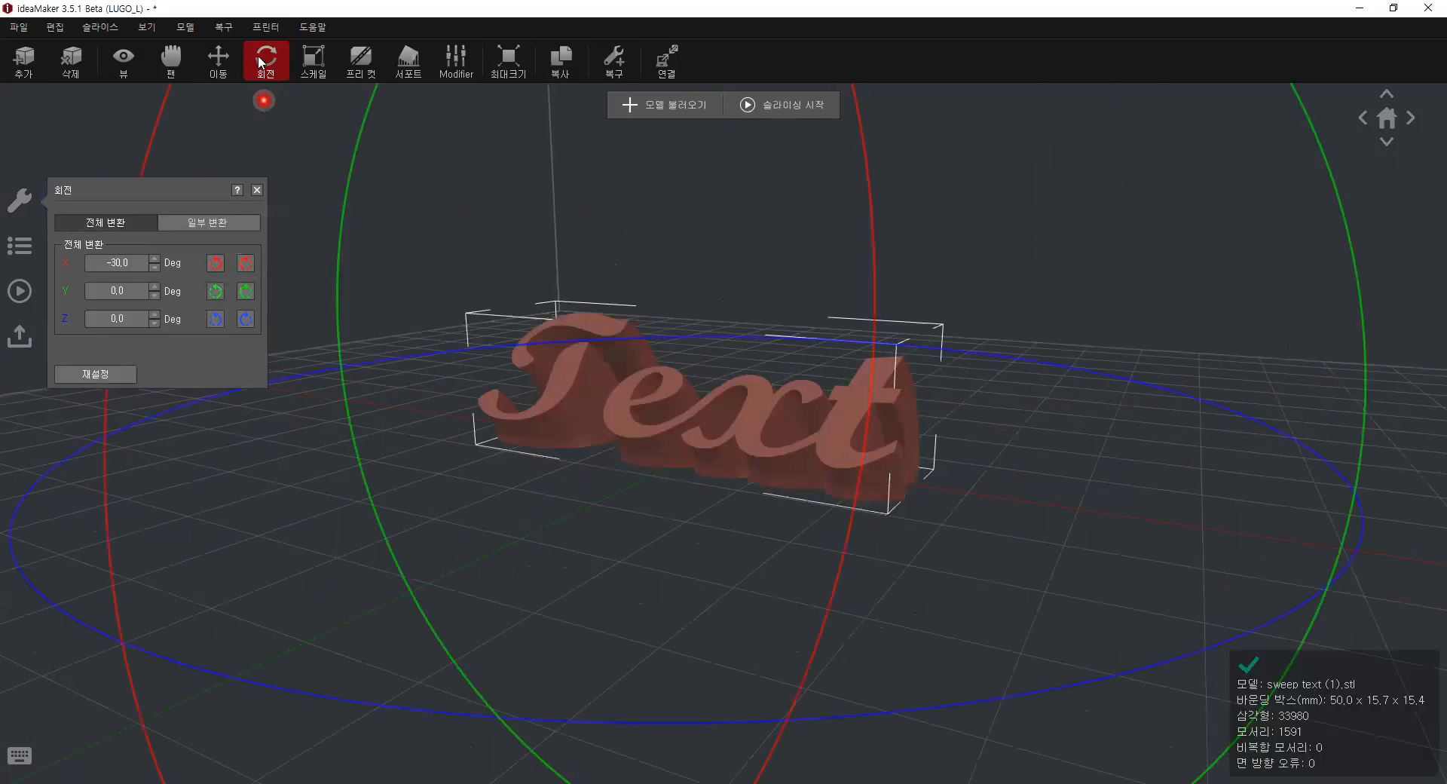
Place the rotated text model on the build platform and close the position settings.
click(228, 61)
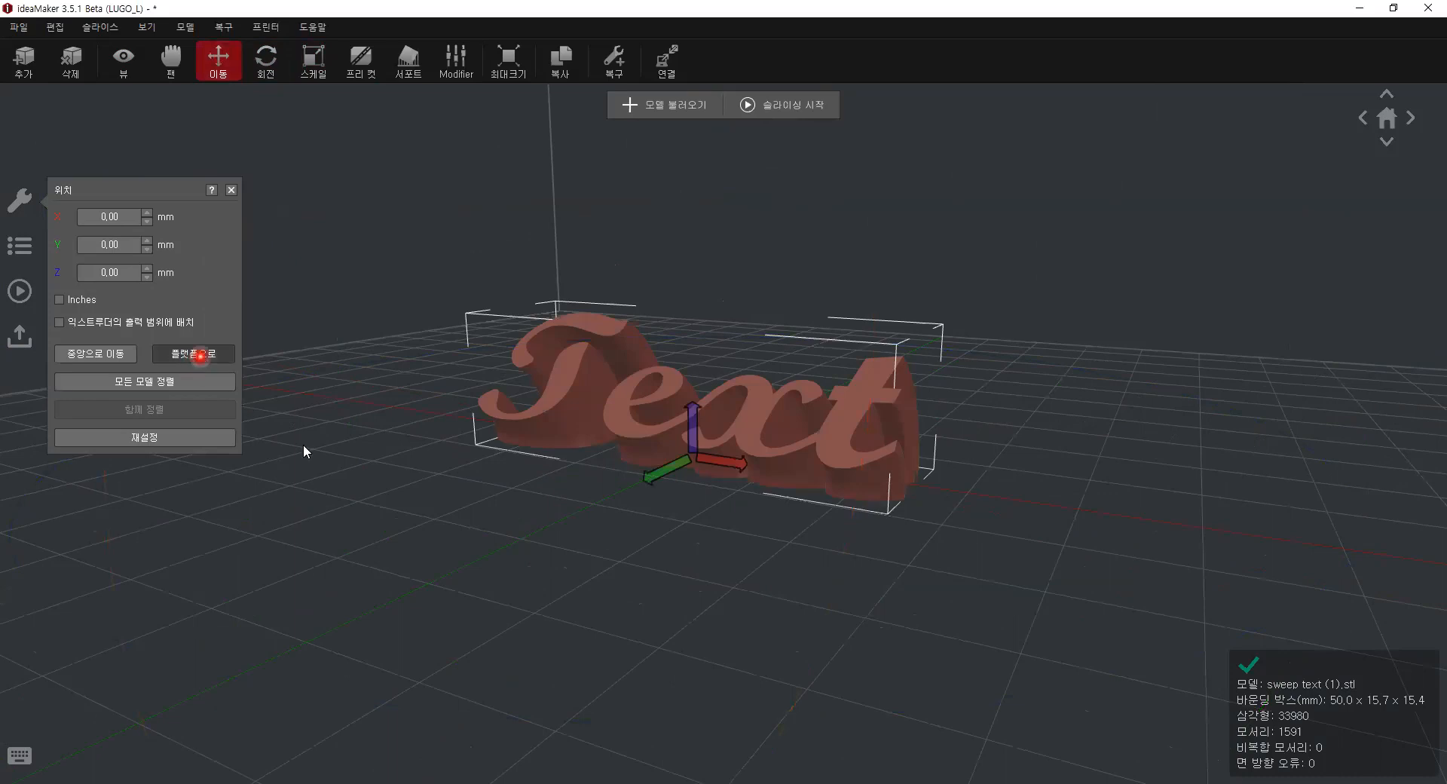
click(229, 152)
click(232, 190)
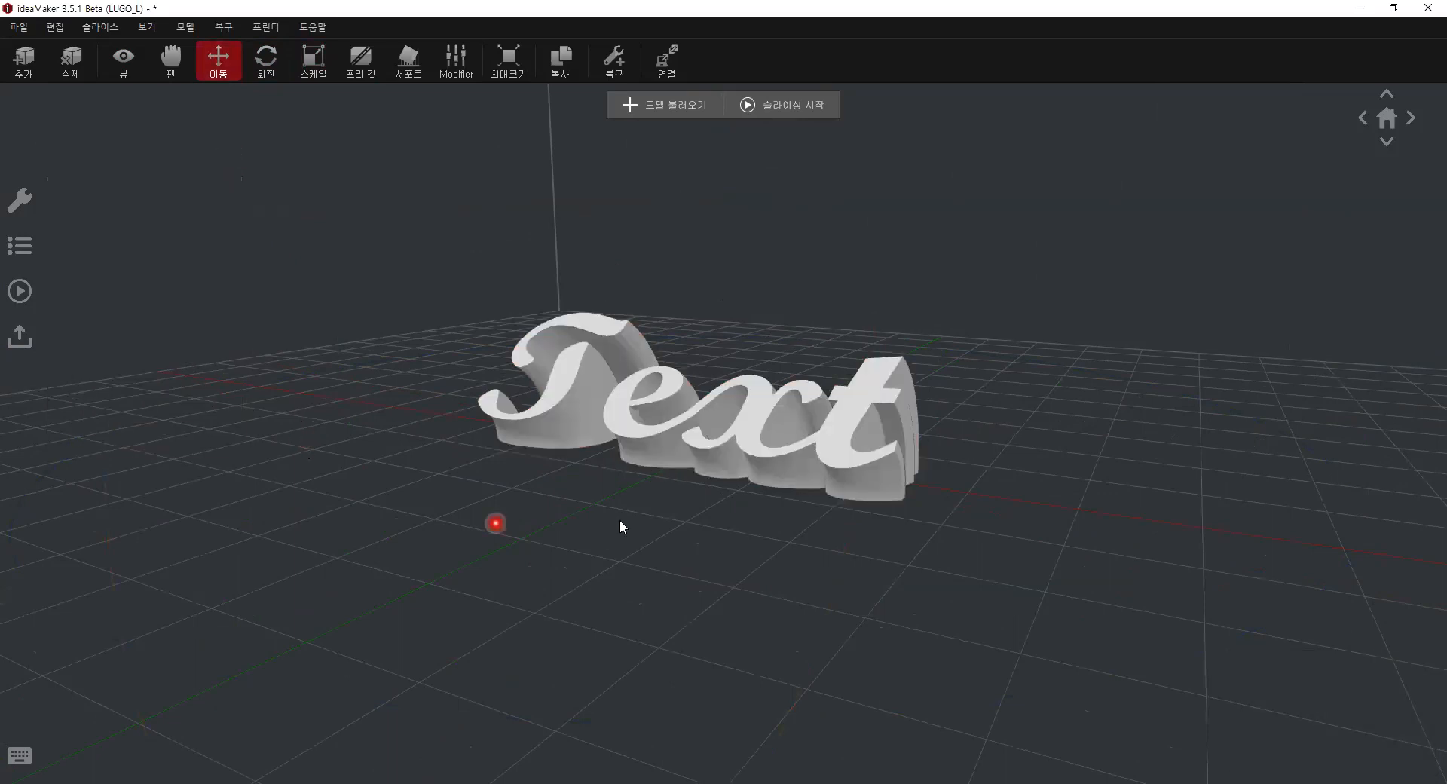
Select the text model and generate automatic support structures for it.
scroll(657, 512, up, 5)
scroll(657, 513, down, 4)
right_drag(649, 550, 757, 598)
click(408, 60)
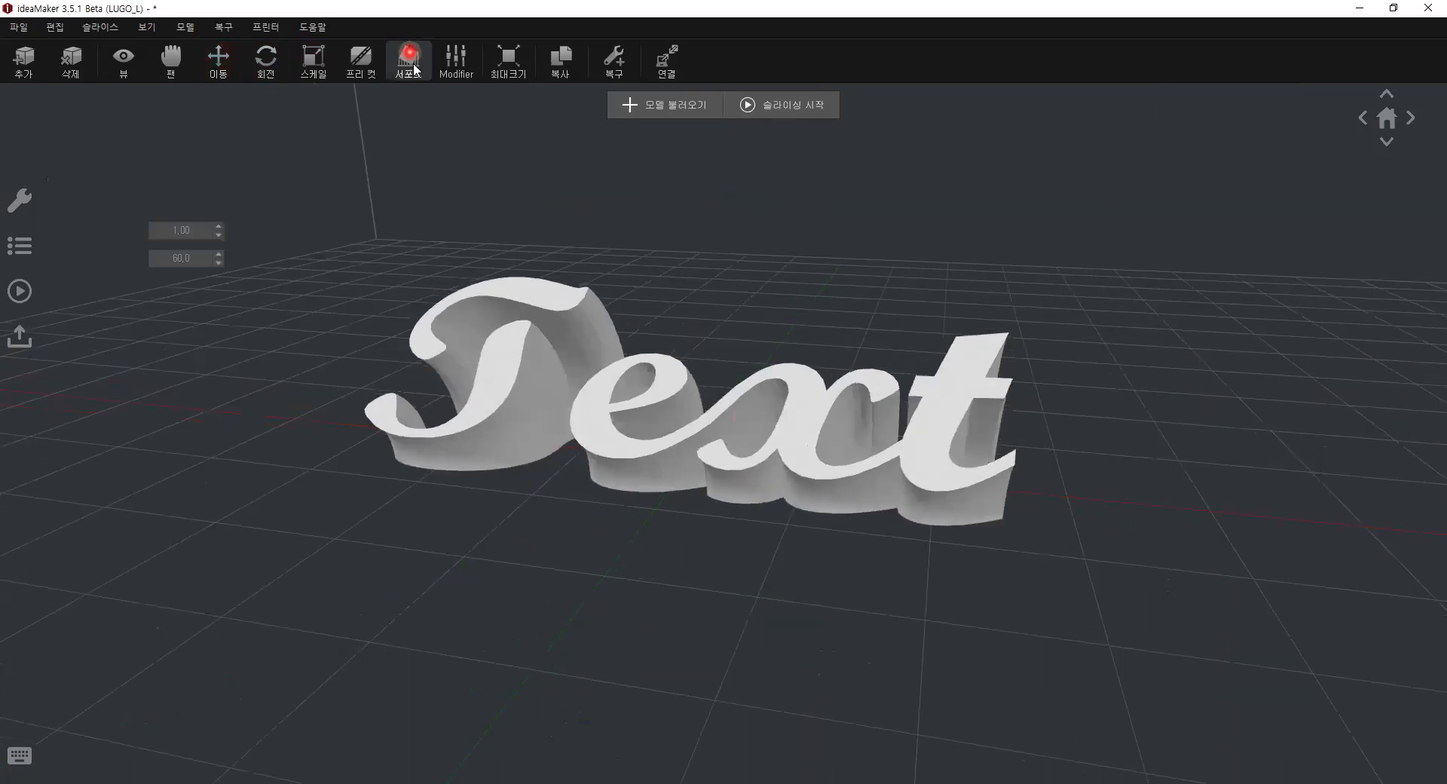
click(504, 411)
click(162, 362)
Examine the generated supports on the text model from underneath and from the front.
scroll(723, 476, up, 5)
right_drag(754, 499, 890, 269)
scroll(749, 374, down, 5)
right_drag(866, 410, 518, 626)
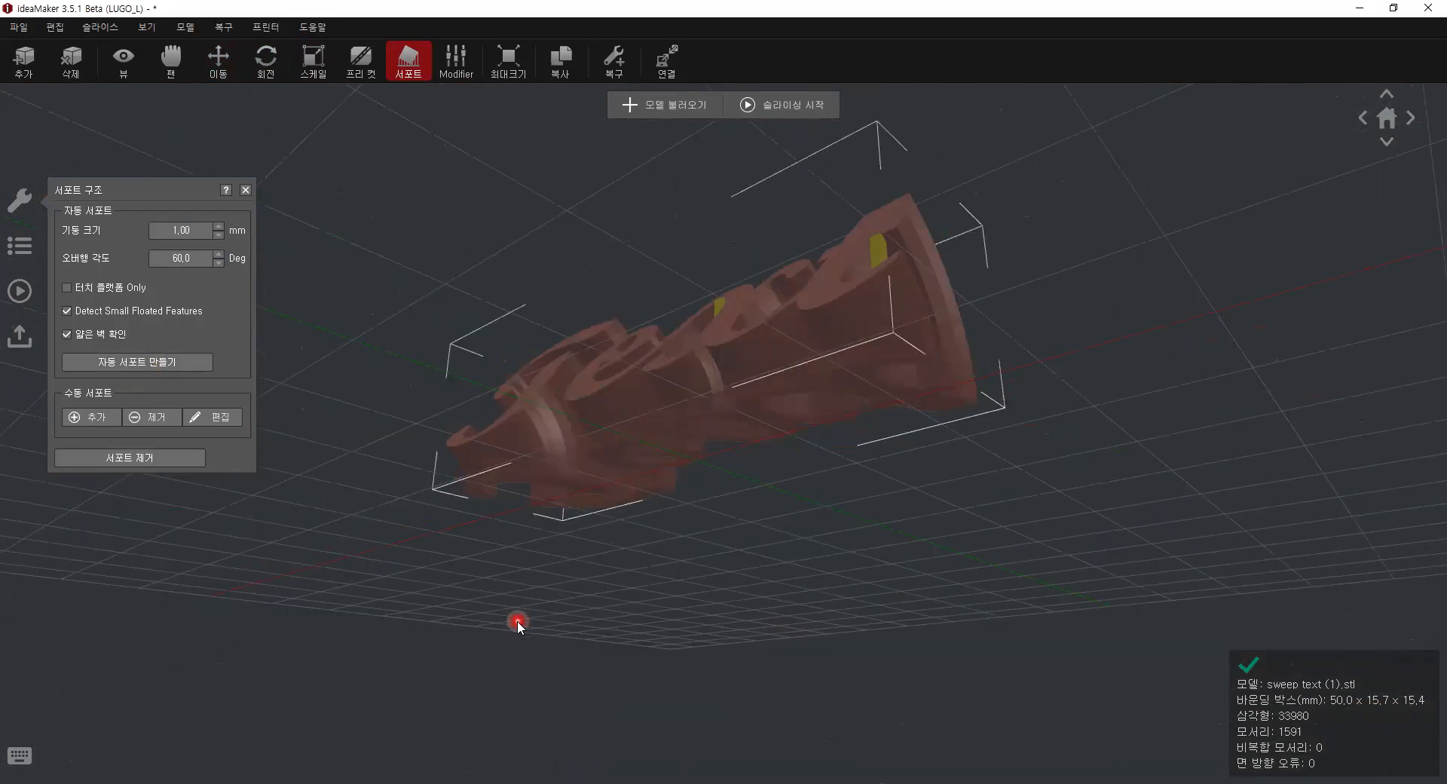
click(173, 263)
right_drag(410, 367, 751, 551)
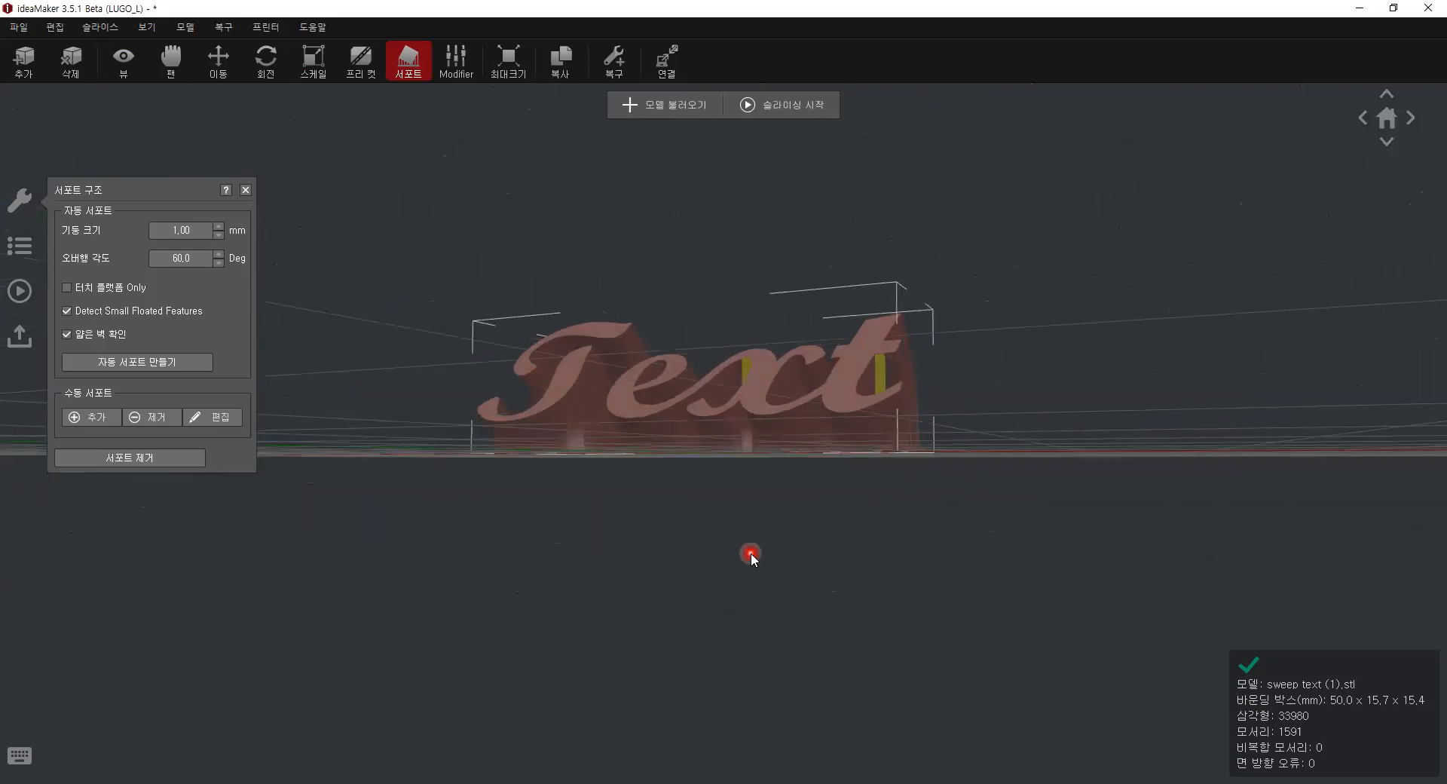
right_drag(791, 487, 777, 459)
scroll(774, 441, up, 5)
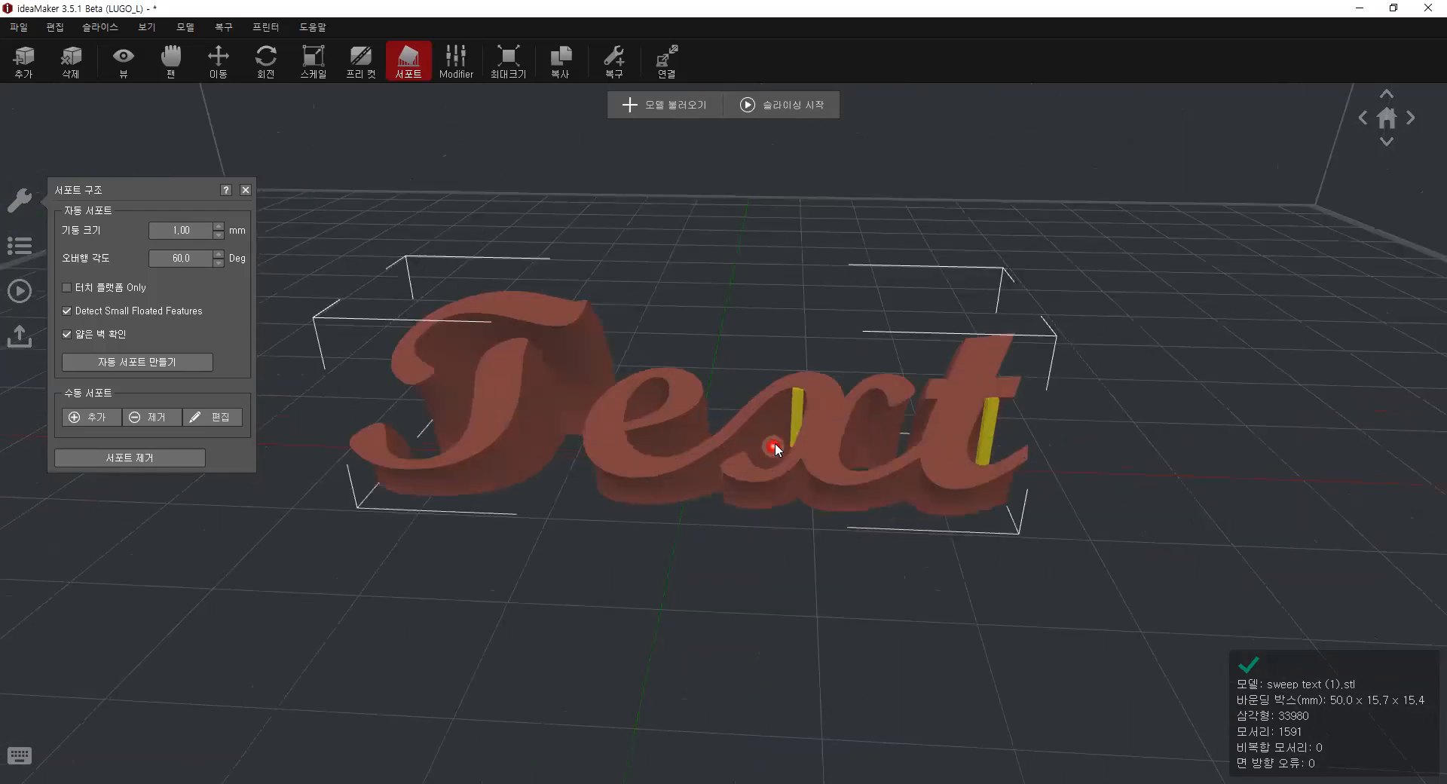
Examine the supported text model and its support pillars from higher angles and different distances.
right_drag(1291, 358, 1219, 487)
scroll(790, 443, down, 8)
right_drag(806, 473, 716, 590)
scroll(640, 544, up, 4)
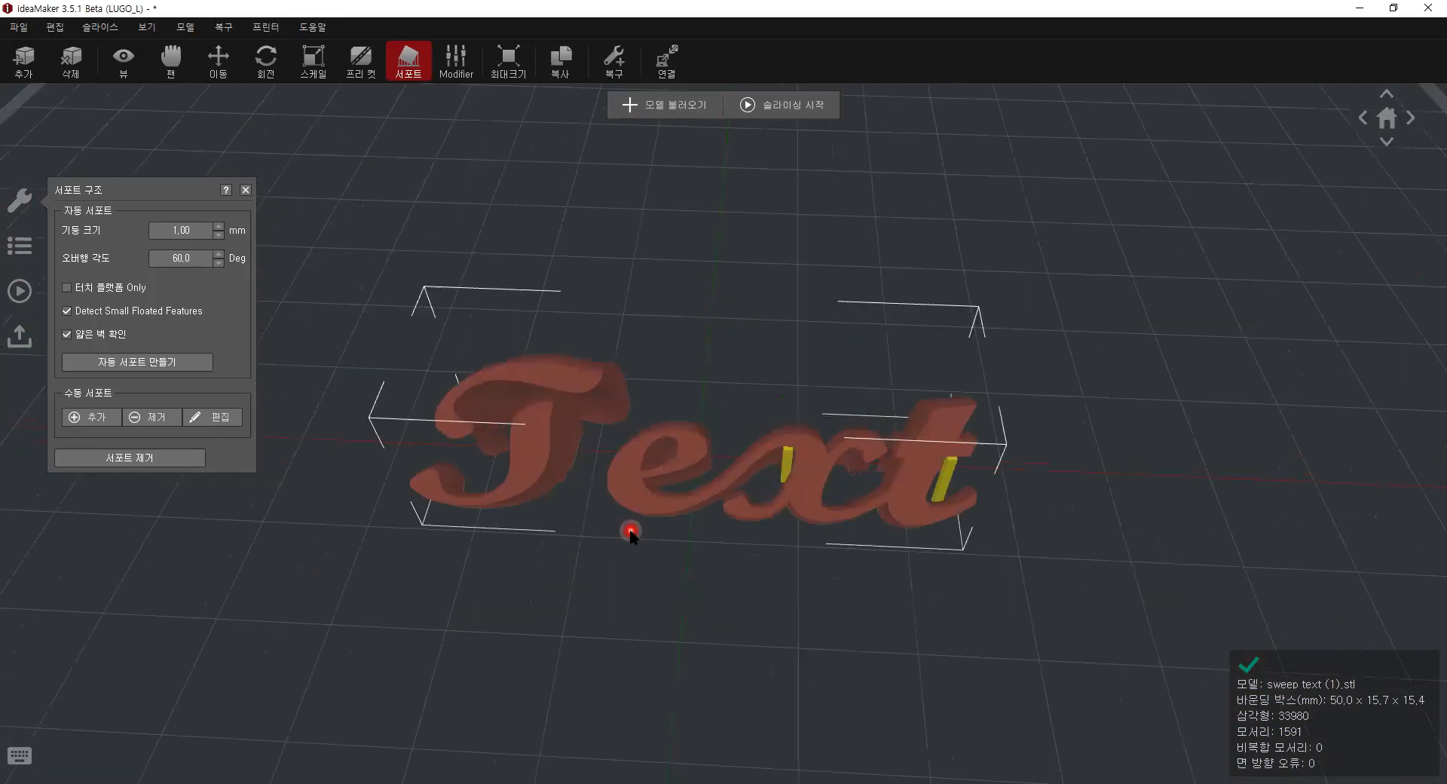
scroll(639, 546, down, 3)
scroll(639, 550, up, 1)
mouse_move(639, 549)
mouse_down()
mouse_move(520, 403)
mouse_move(577, 400)
mouse_move(617, 354)
mouse_move(624, 288)
mouse_move(579, 514)
mouse_move(583, 445)
mouse_move(605, 415)
mouse_move(572, 412)
mouse_move(491, 470)
mouse_up()
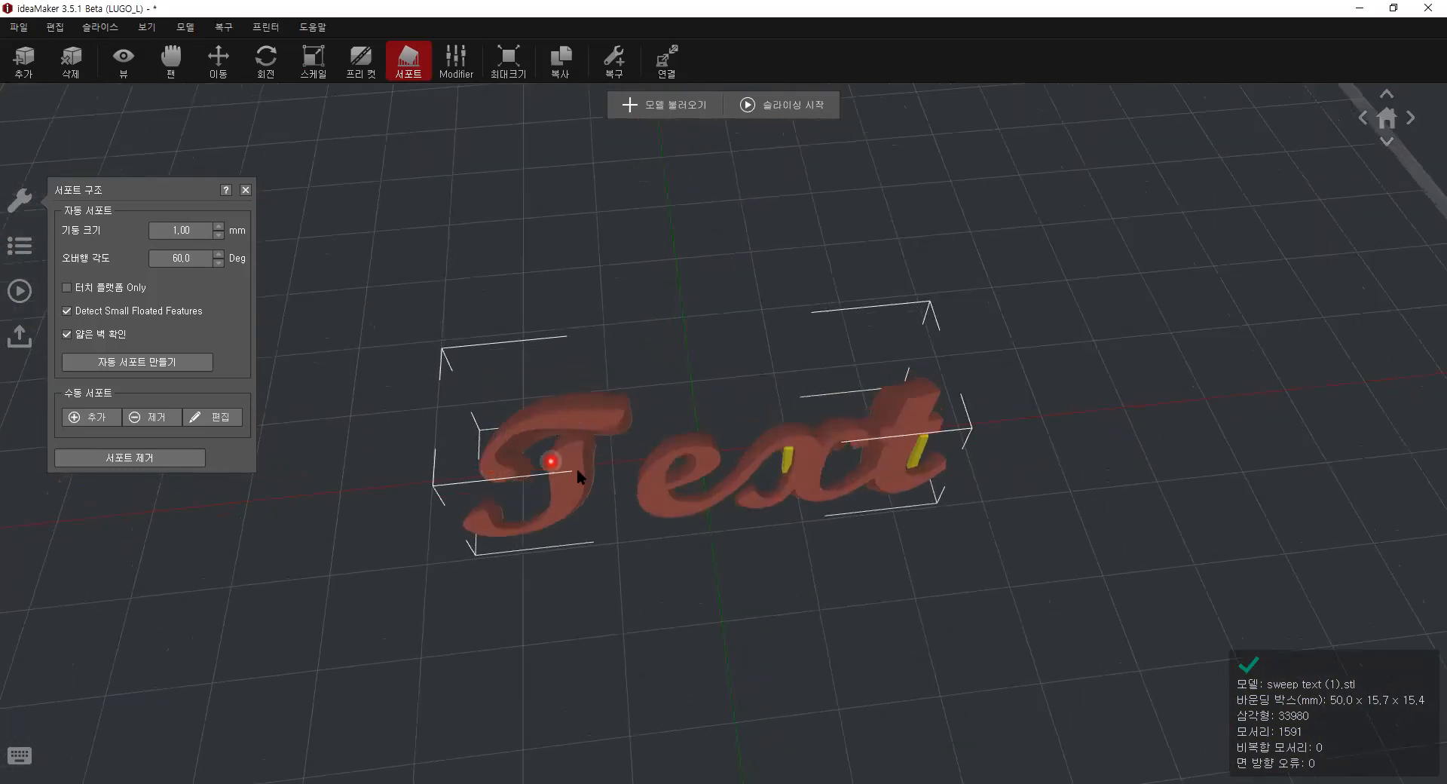
drag(583, 499, 757, 467)
drag(763, 417, 587, 387)
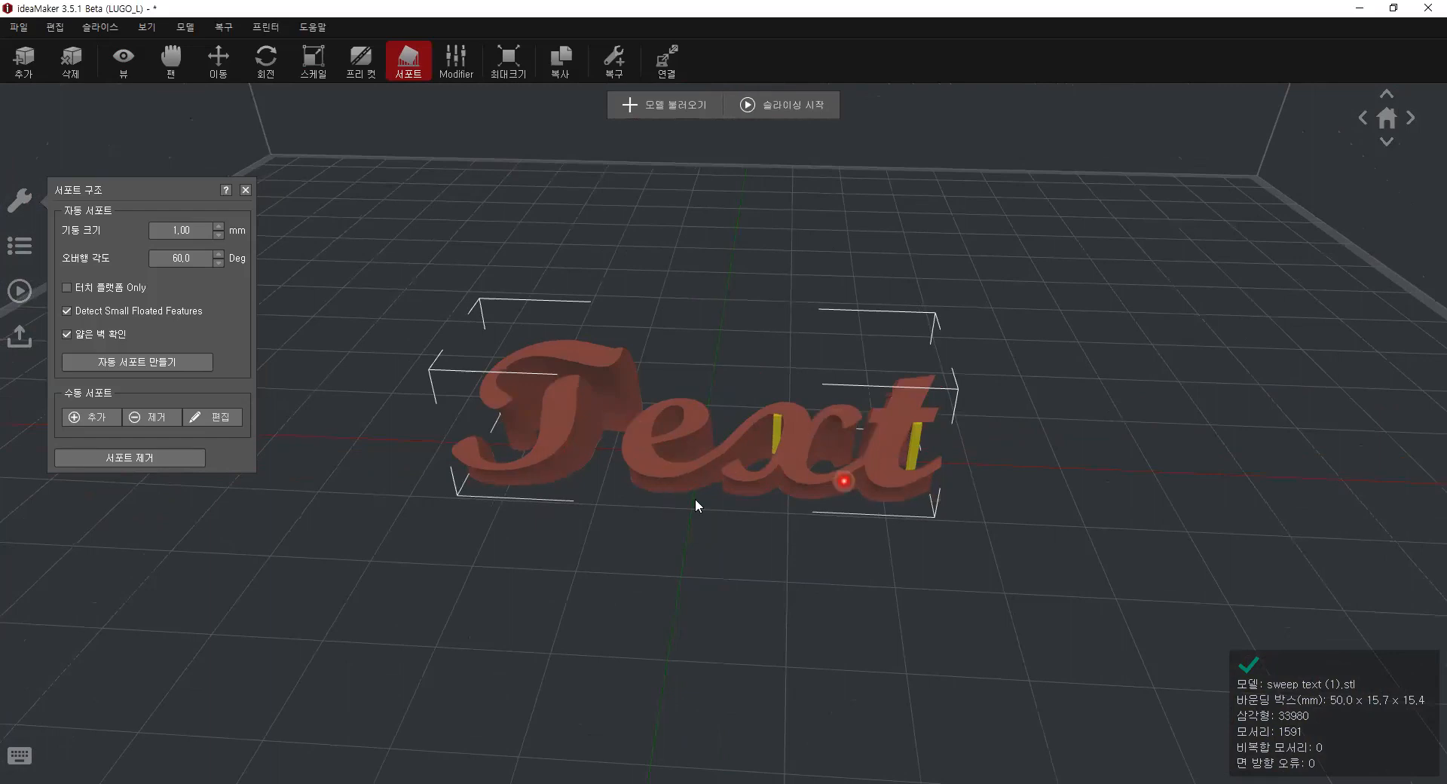
scroll(708, 491, down, 2)
scroll(708, 492, down, 2)
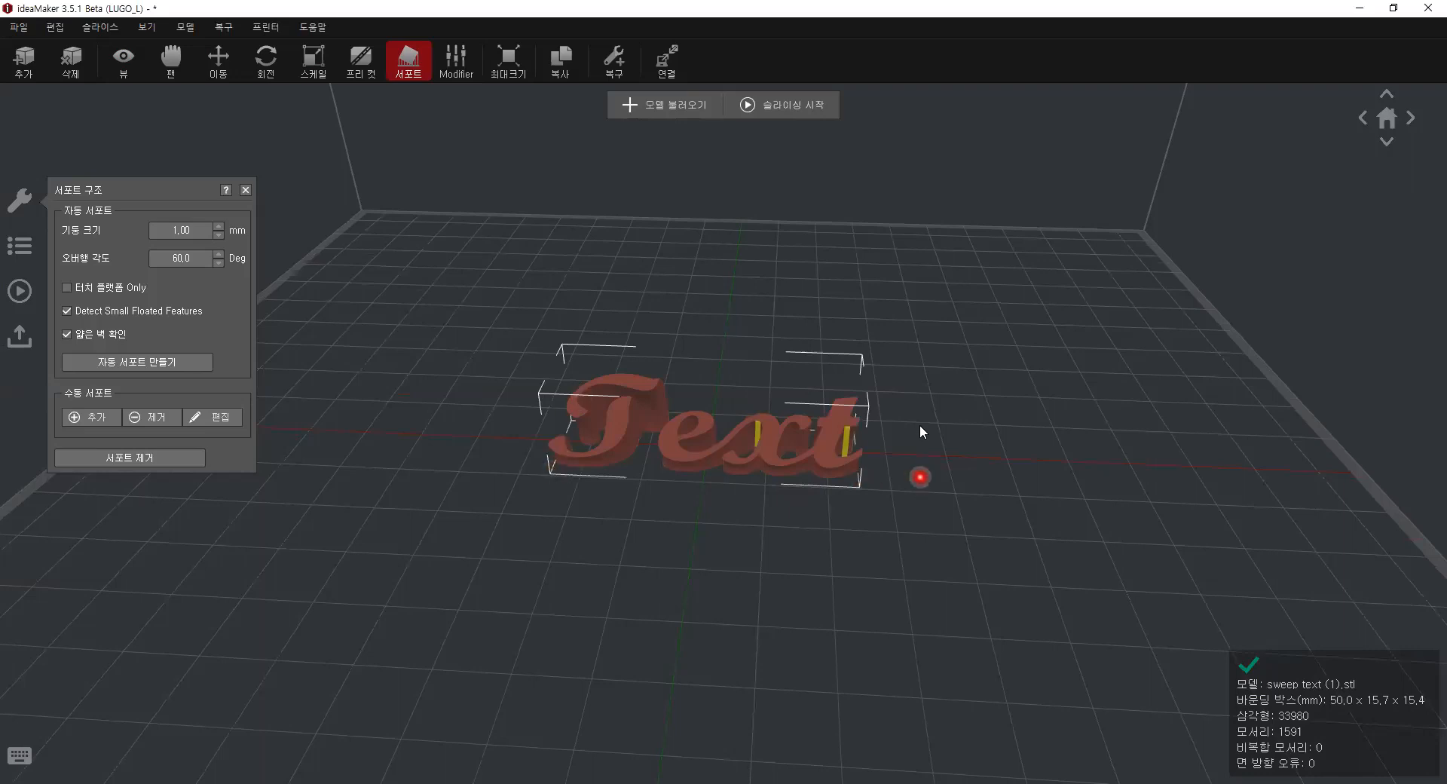
scroll(629, 395, down, 1)
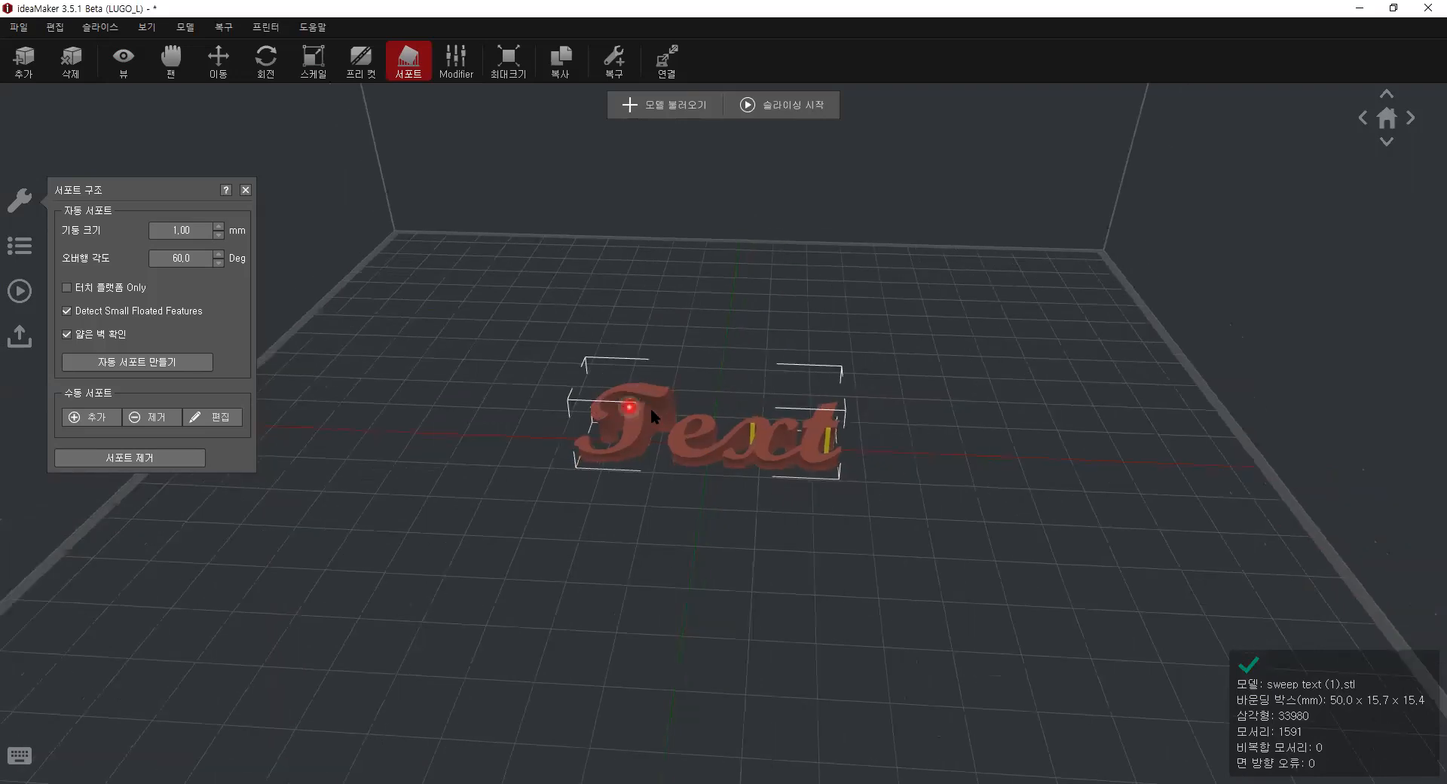
scroll(649, 408, up, 4)
scroll(663, 436, down, 5)
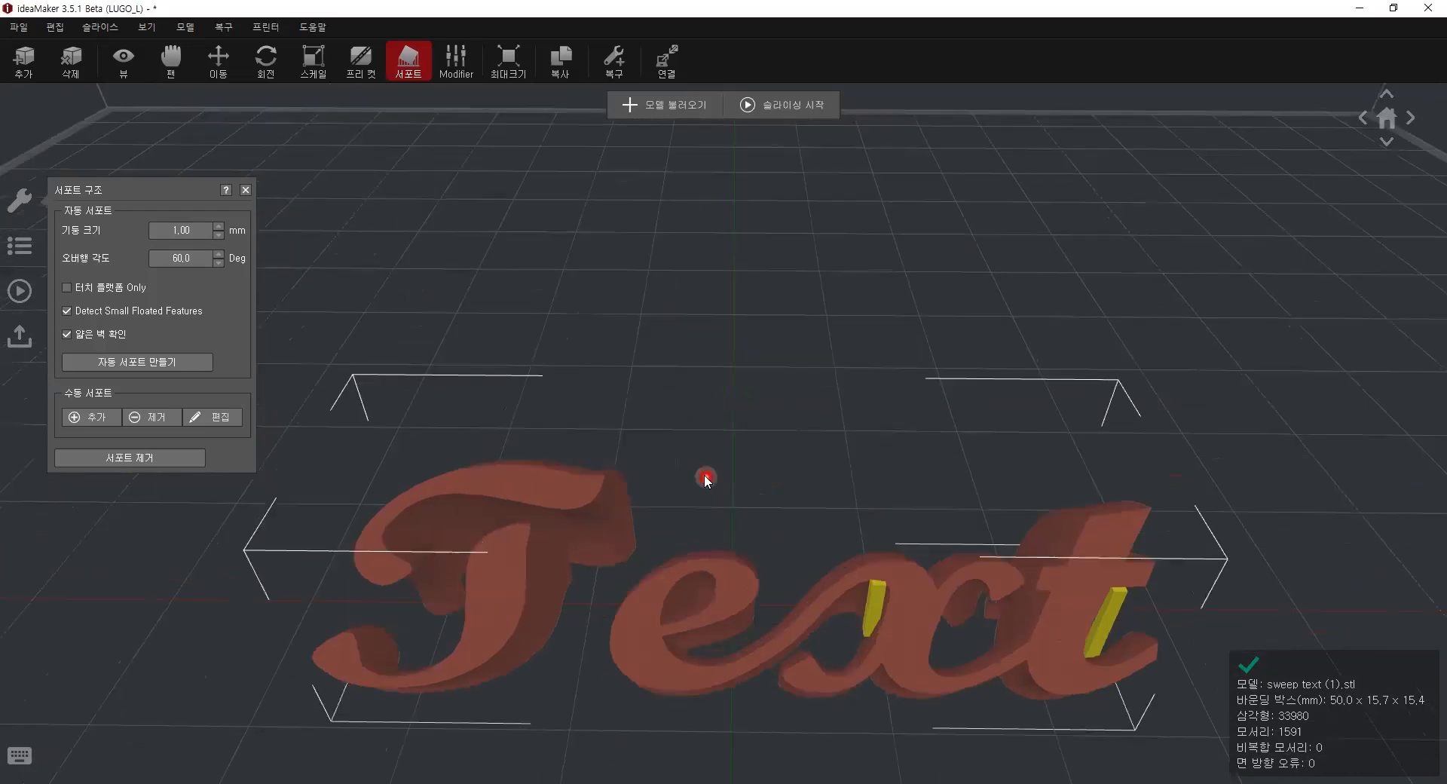
In the name plate sample slicing template, enter a raft offset (라프트 간격띄기) of 5 mm and leave the settings without saving.
click(762, 115)
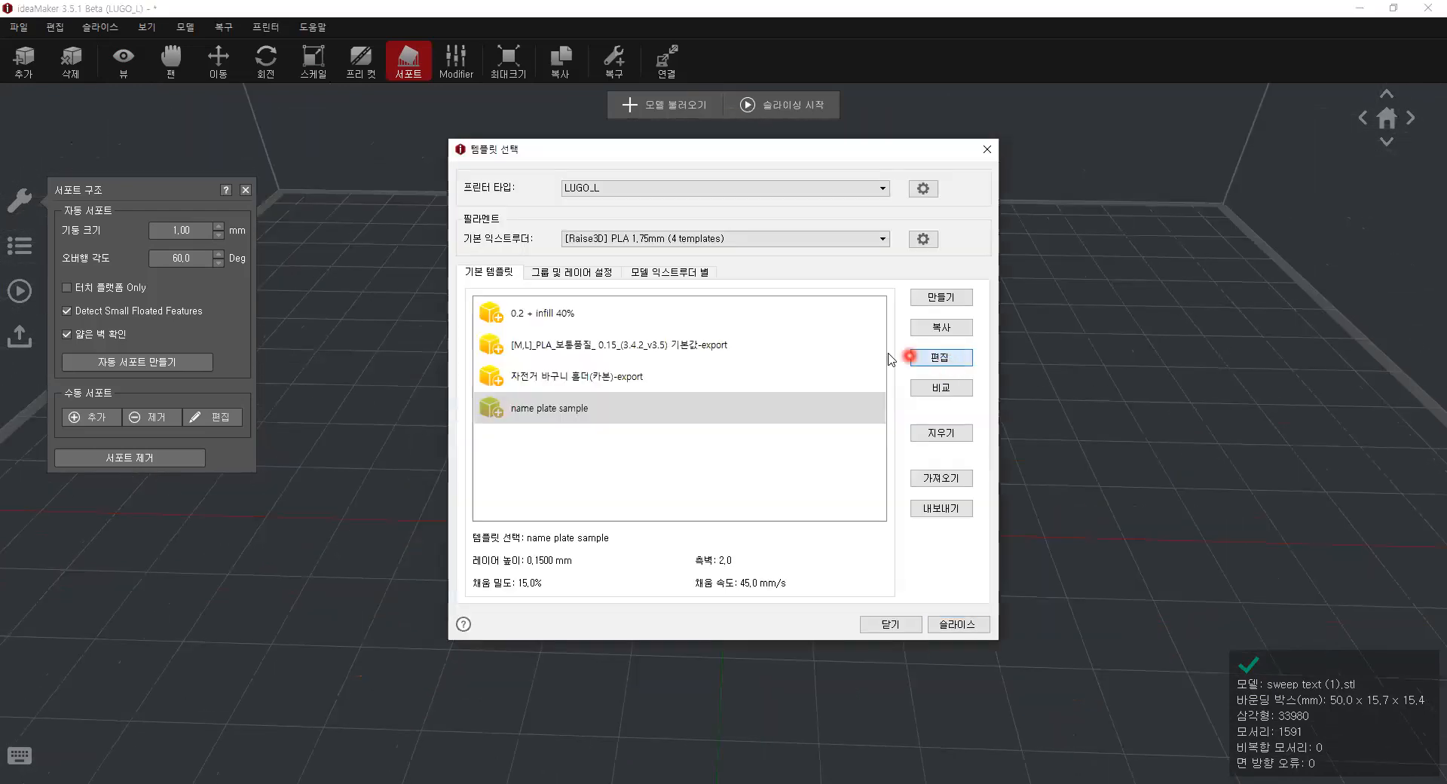
click(913, 357)
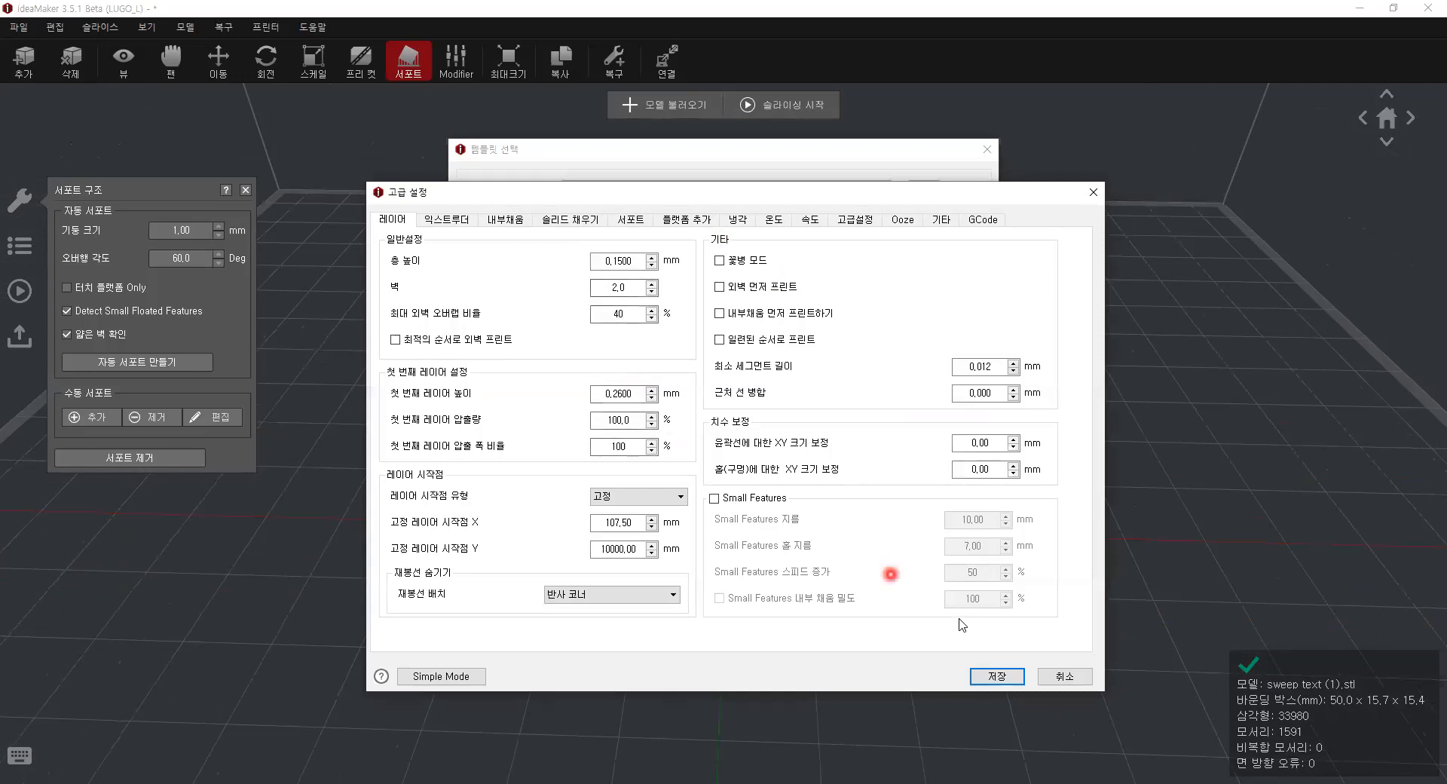
click(686, 218)
double_click(613, 318)
text(5)
key(Tab)
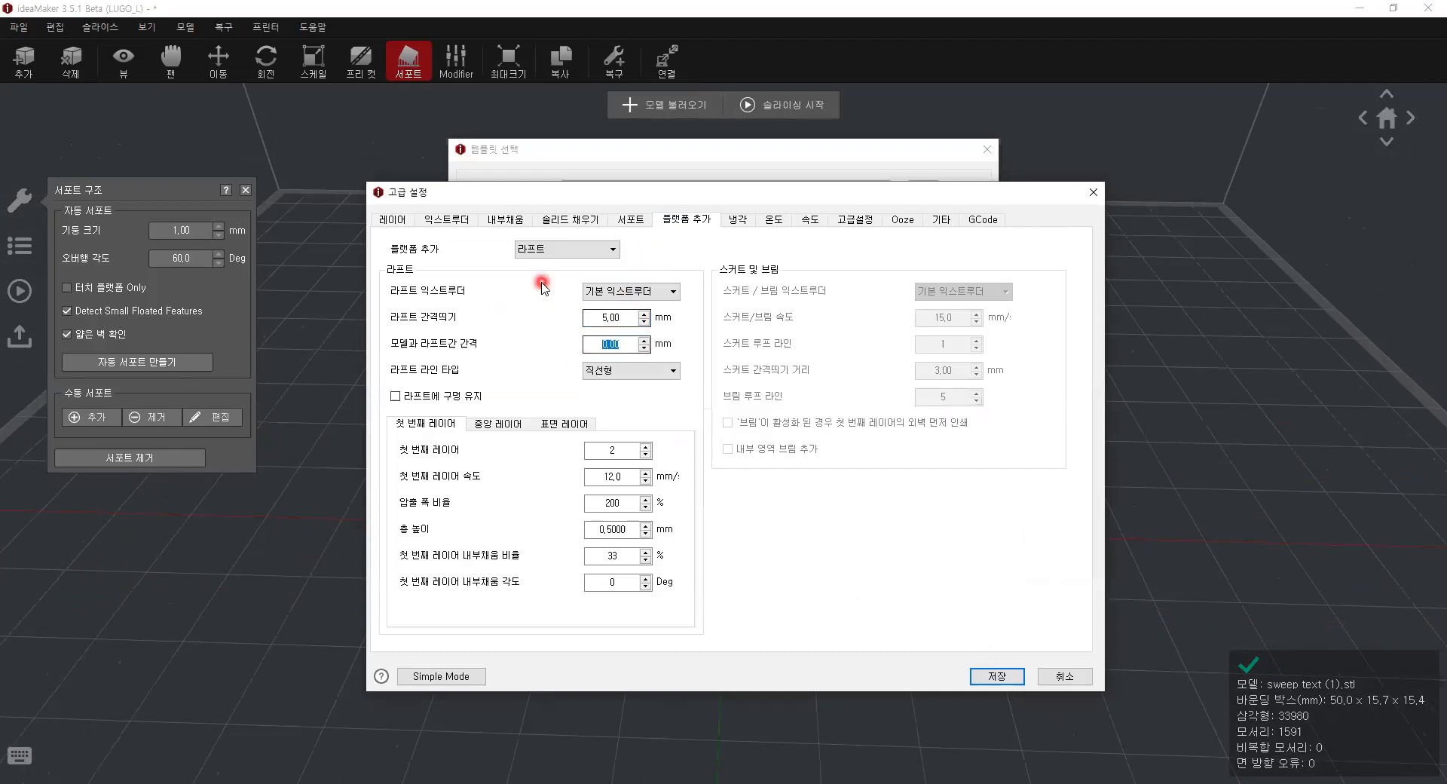
click(1094, 193)
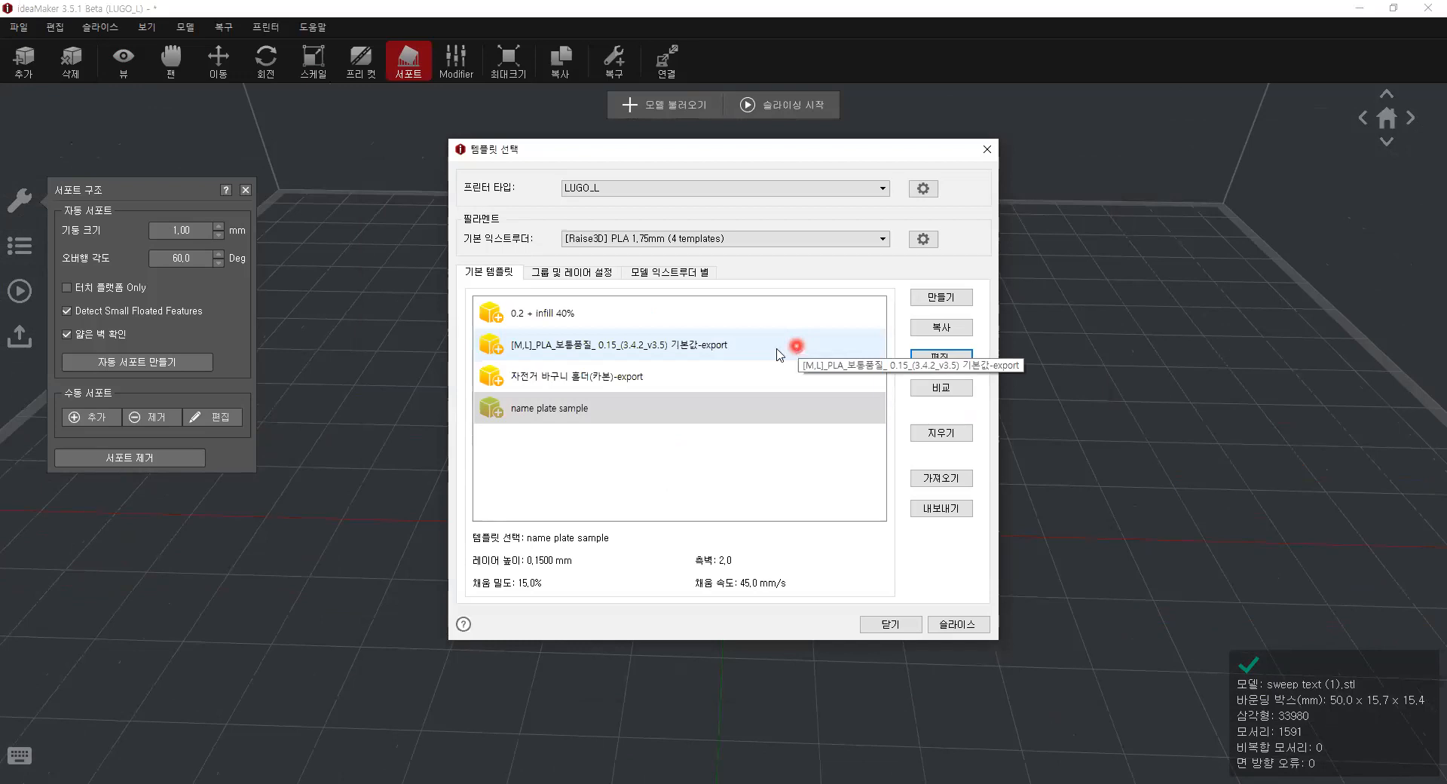
Check the raft settings of the [M,L]_PLA_보통품질_ 0.15_(3.4.2_v3.5) 기본값-export template, leaving the template selection without slicing.
click(761, 351)
double_click(738, 359)
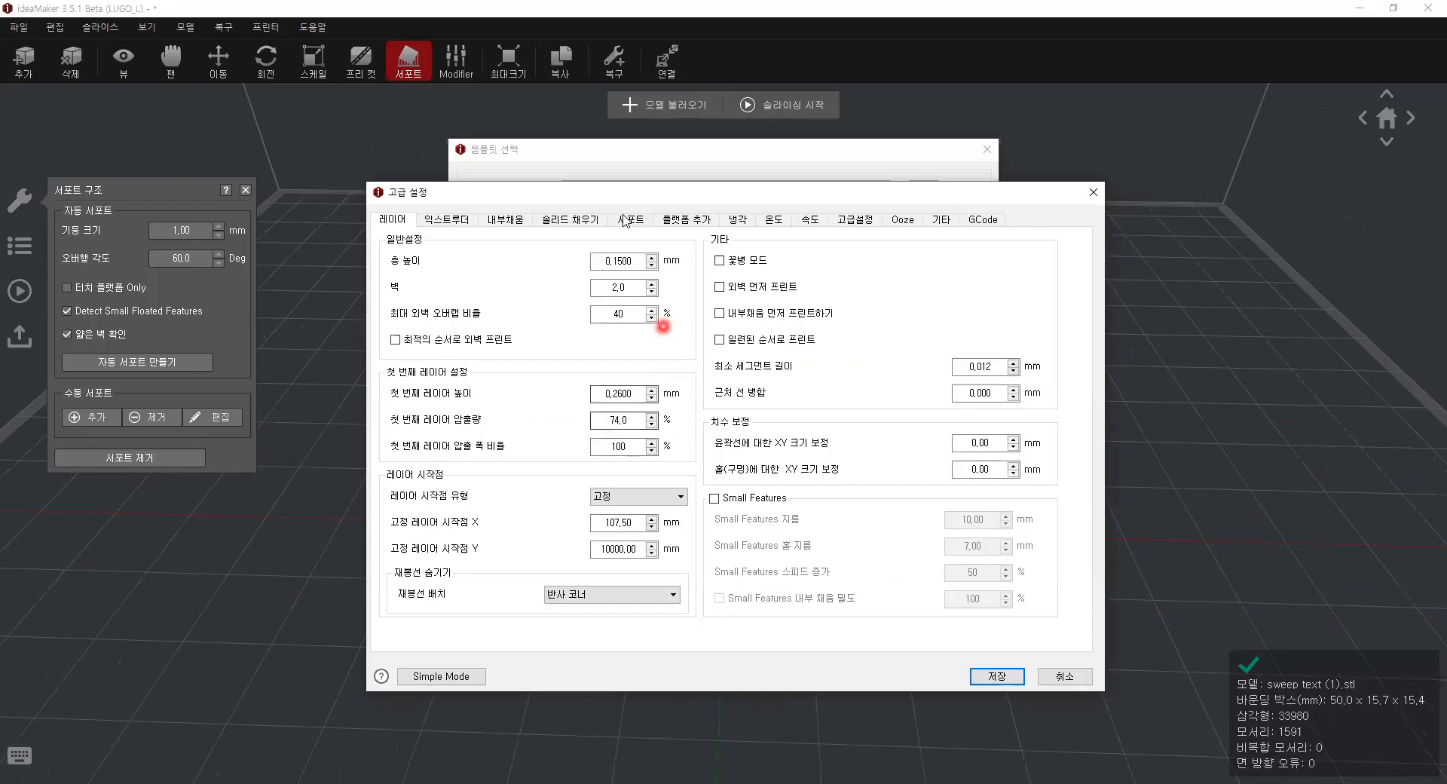
click(685, 219)
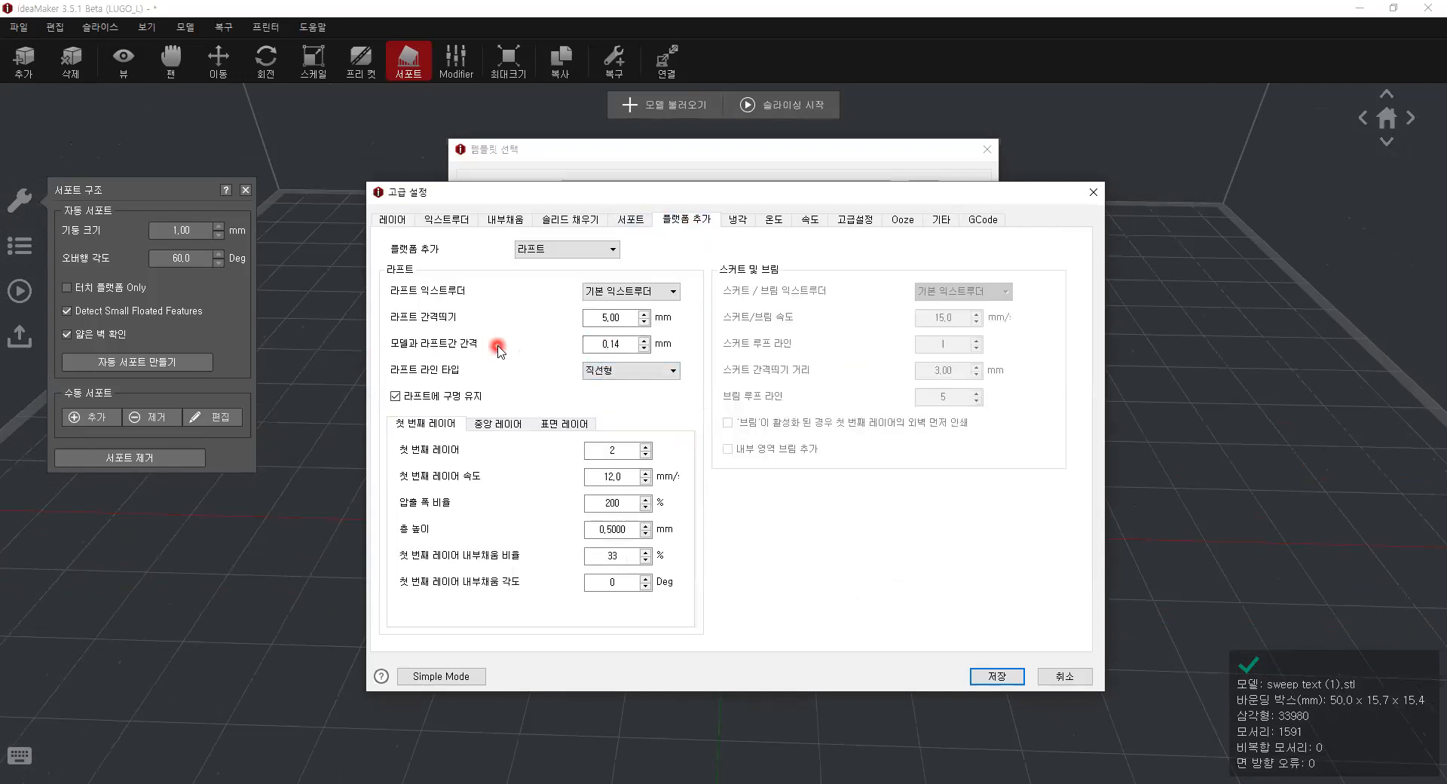
mouse_move(497, 350)
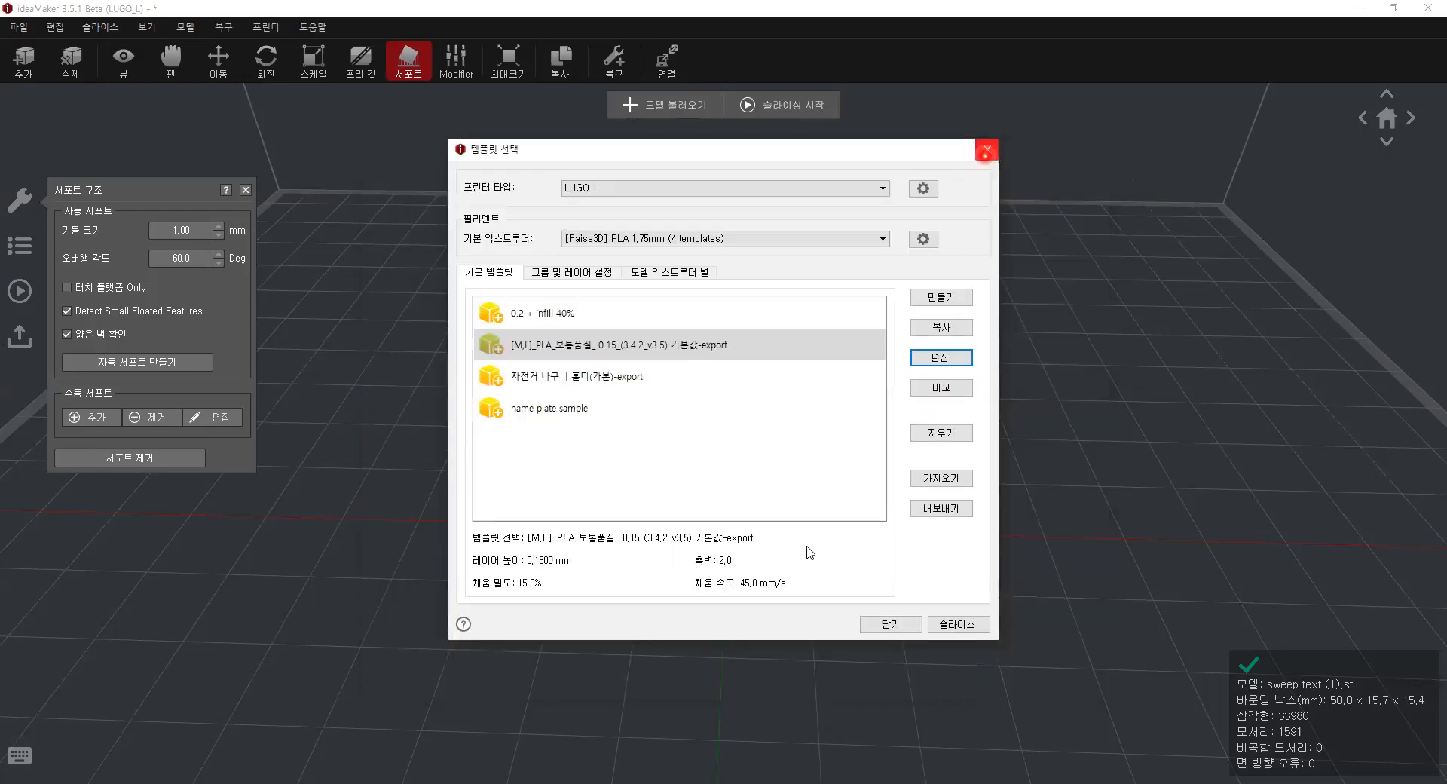
click(986, 150)
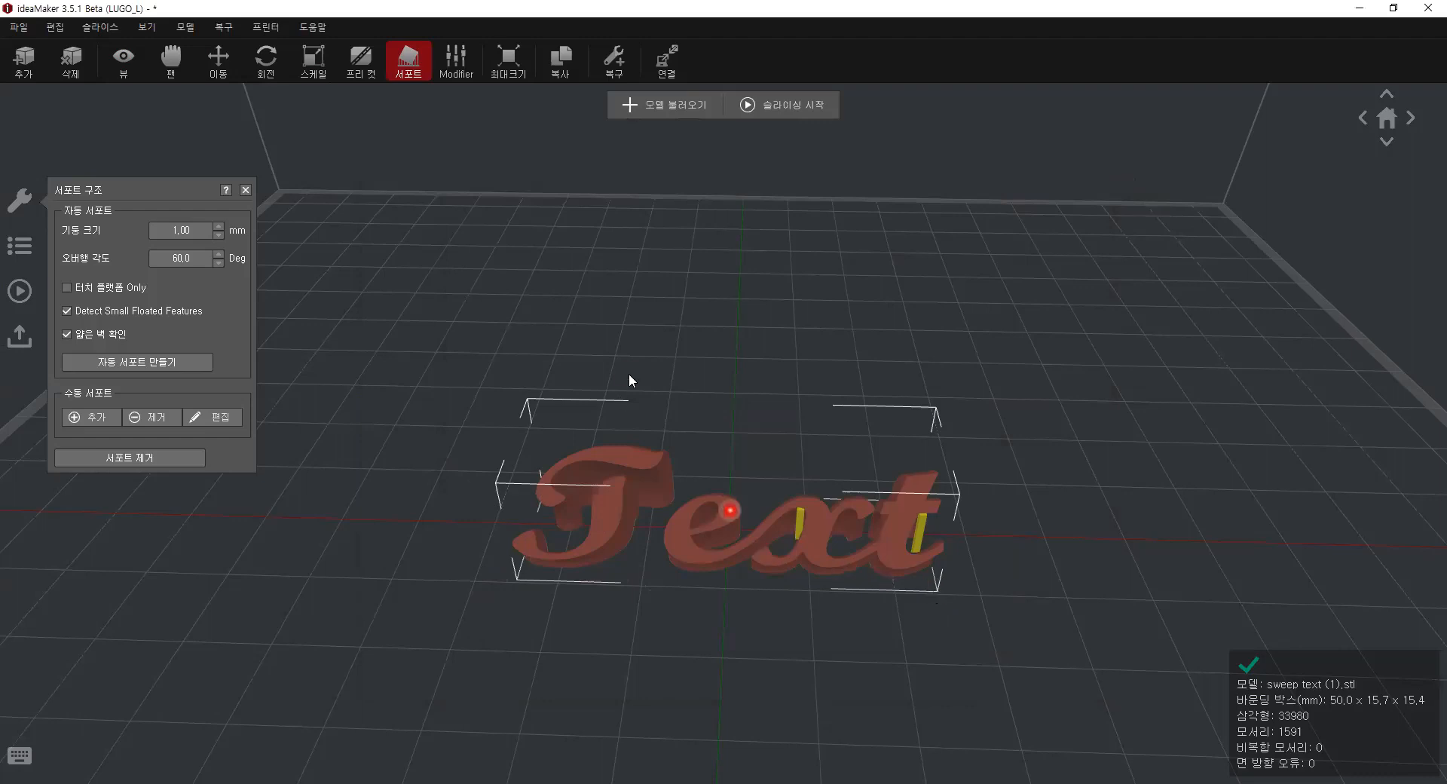
Set the raft offset (라프트 간격띄기) of the name plate sample template to 5 mm and save the template.
click(787, 111)
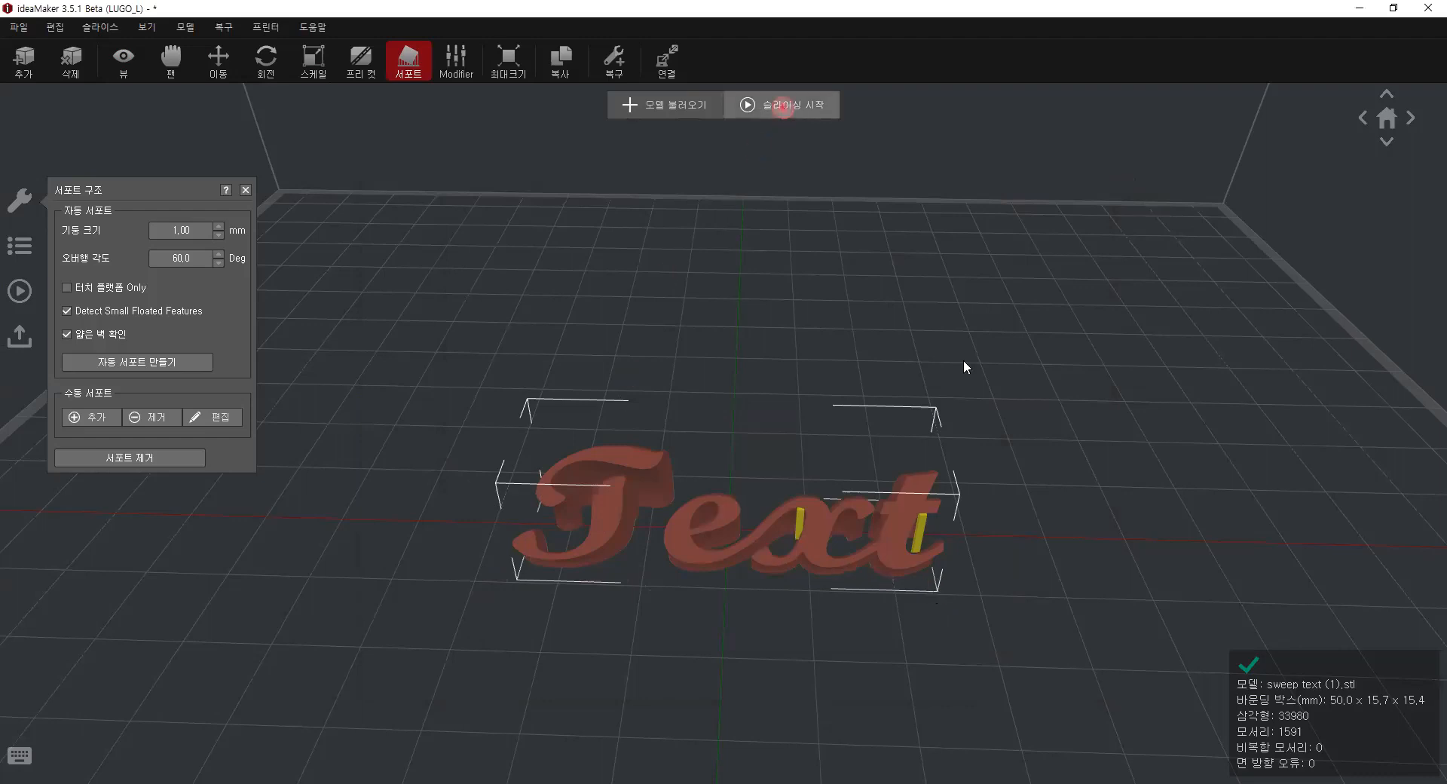
click(585, 420)
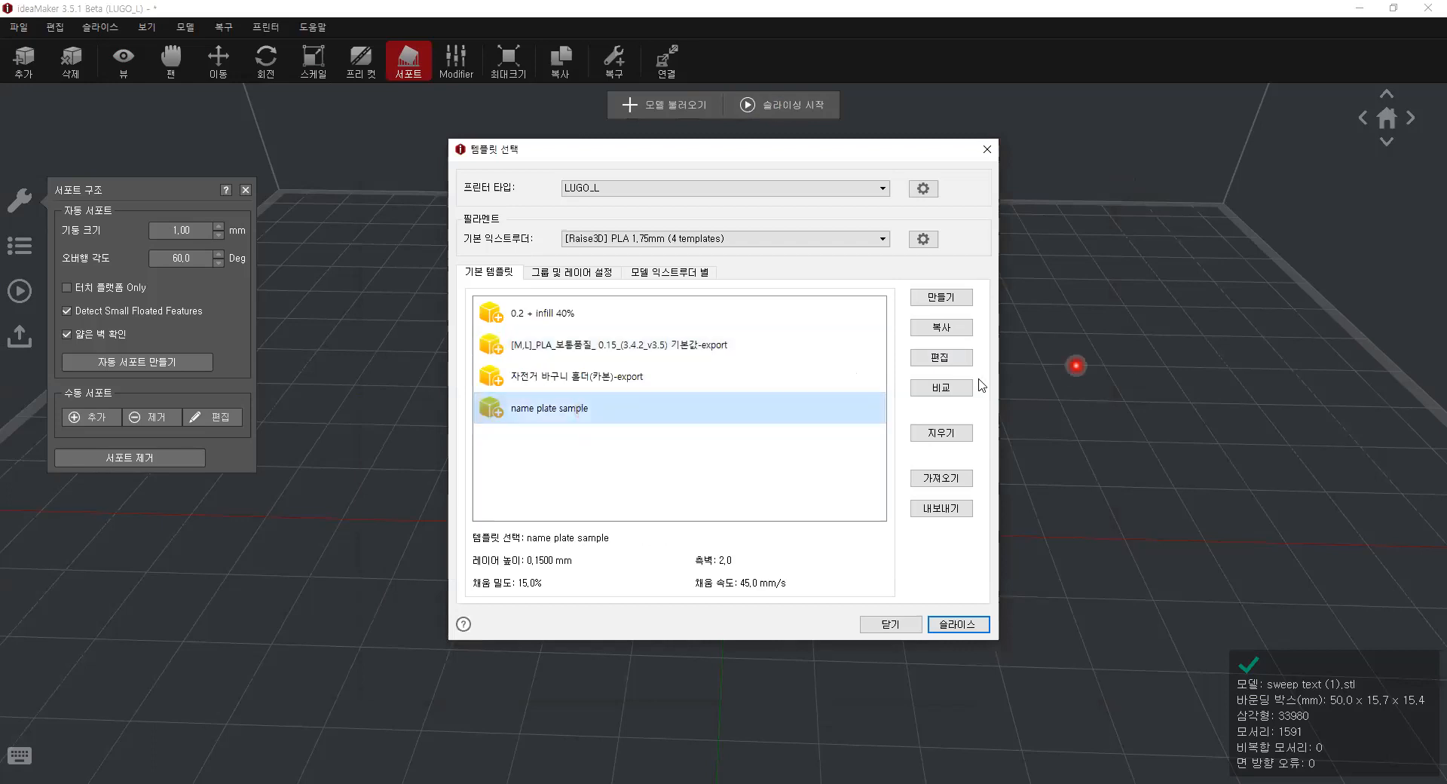
click(939, 357)
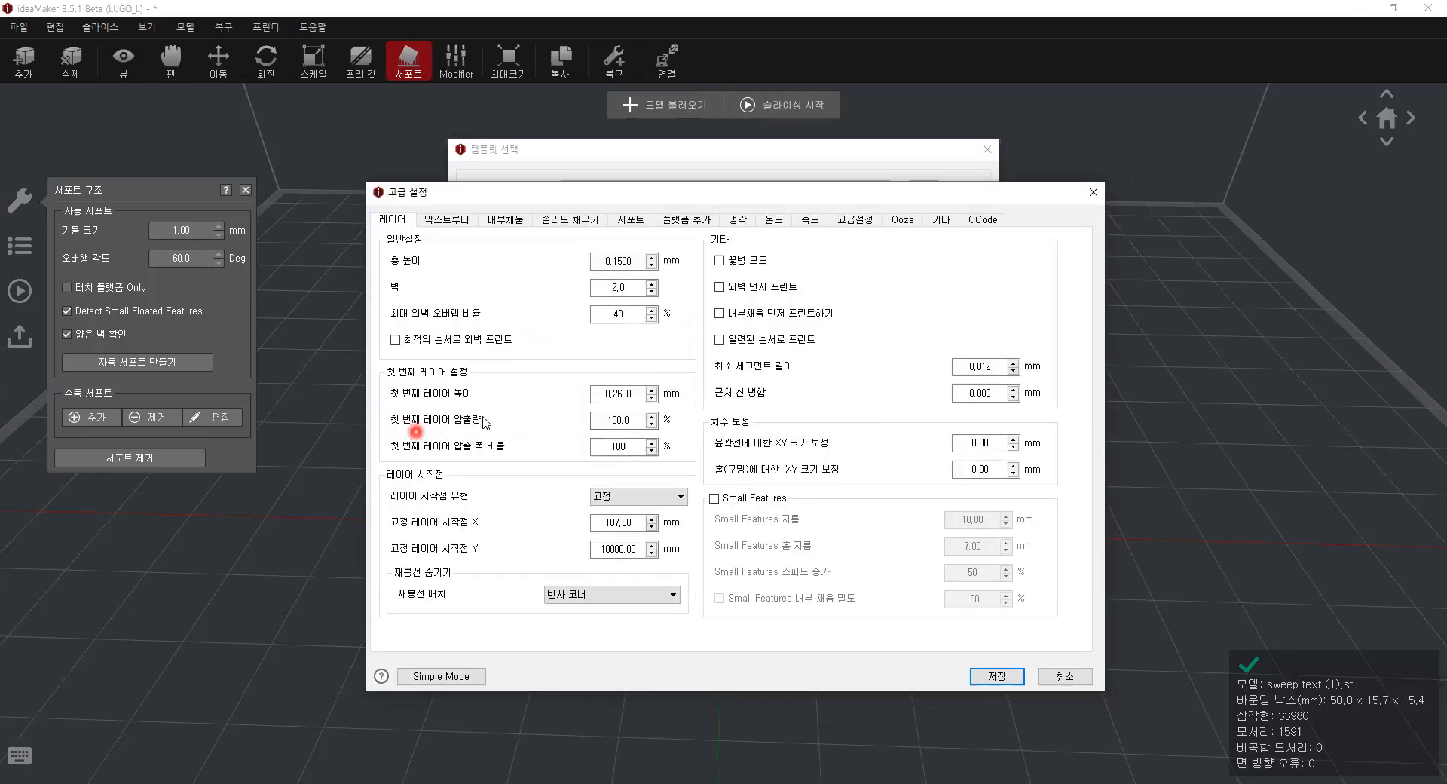
click(686, 219)
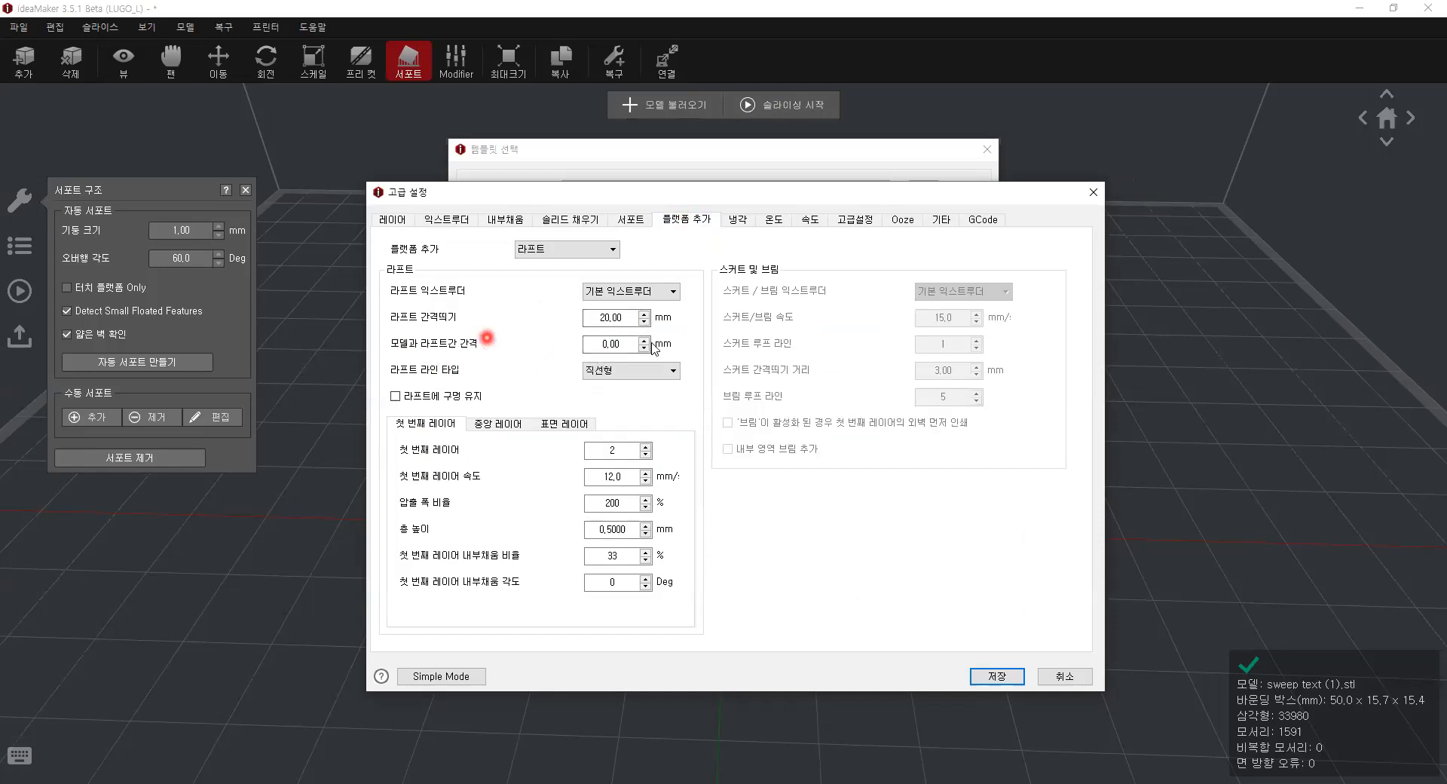
drag(586, 317, 539, 322)
text(5)
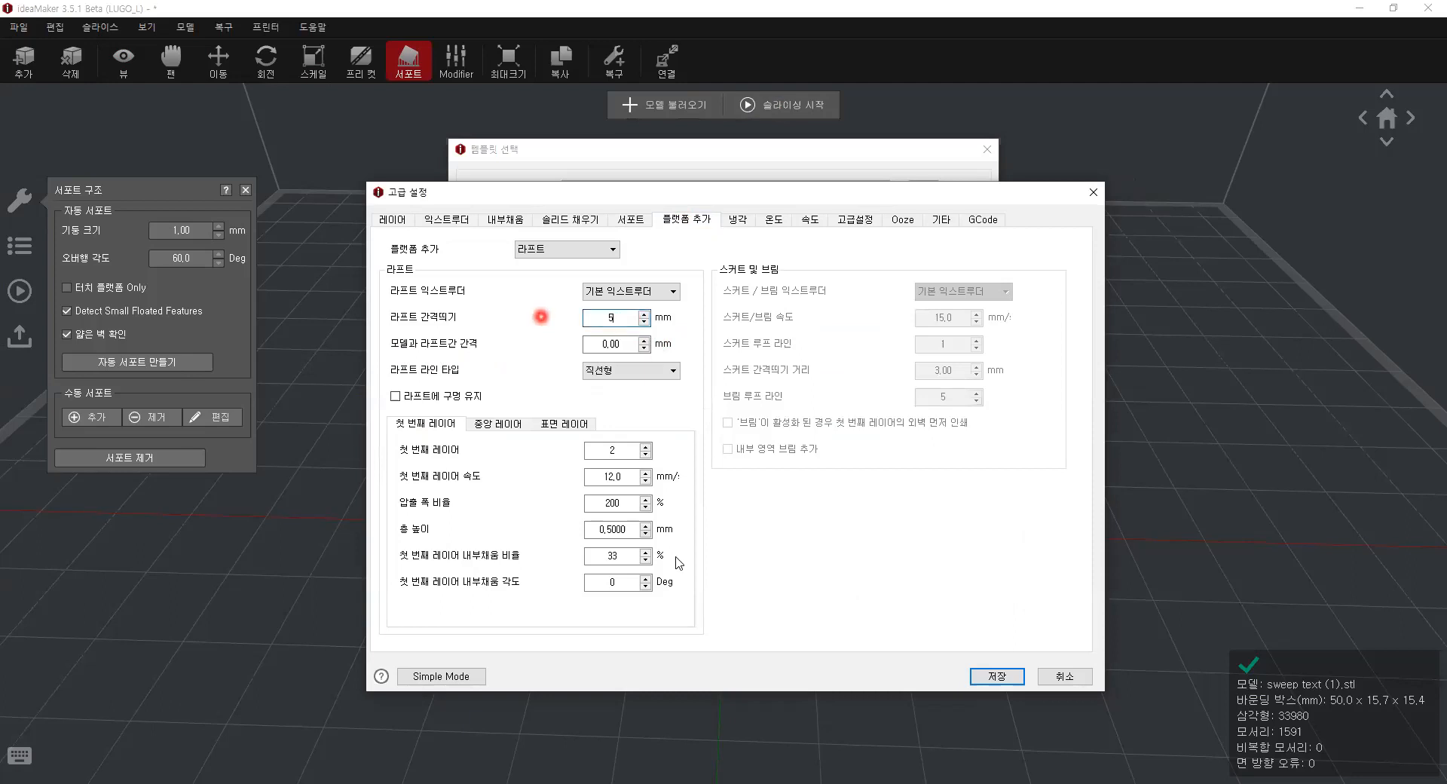
click(983, 682)
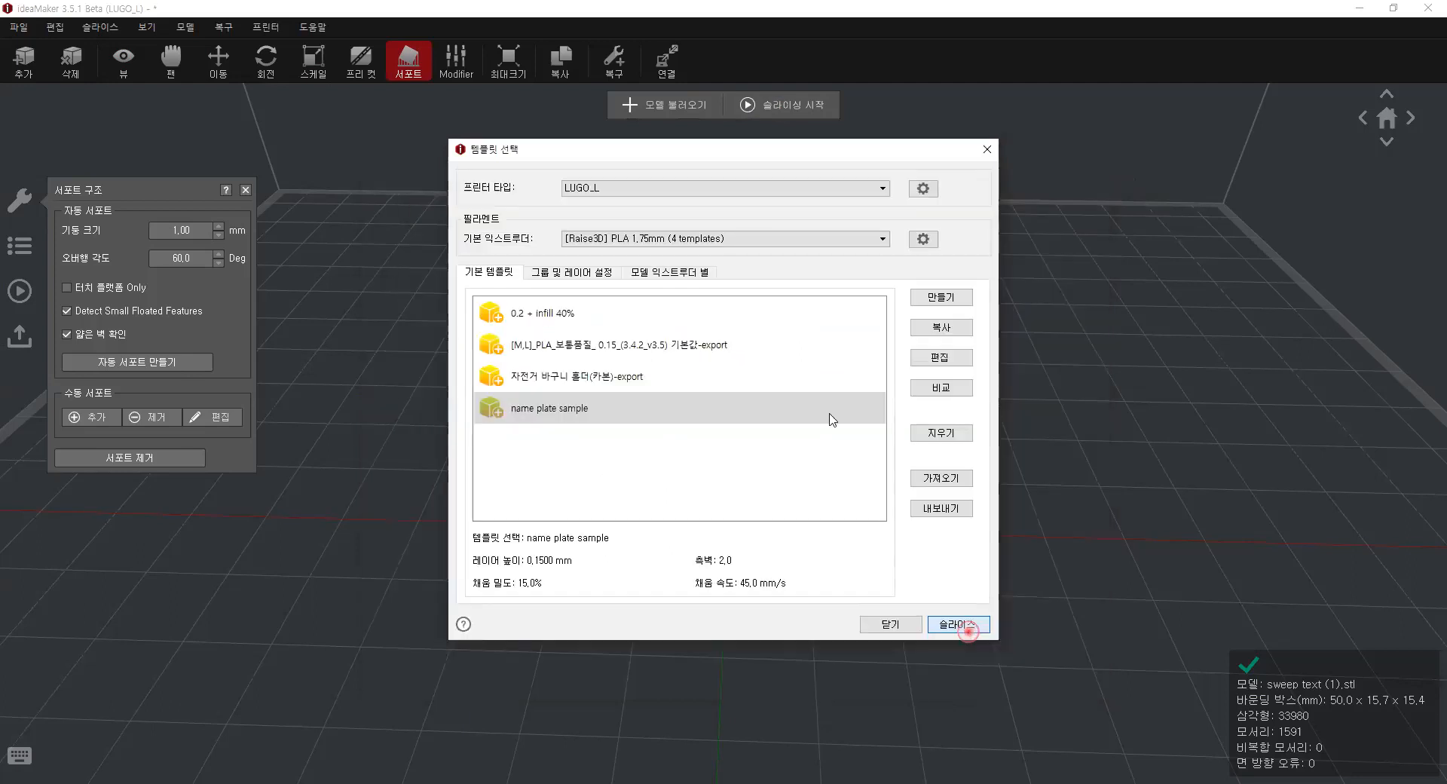
Slice the text model with the name plate sample template, accept adding supports, and inspect the print preview.
click(959, 625)
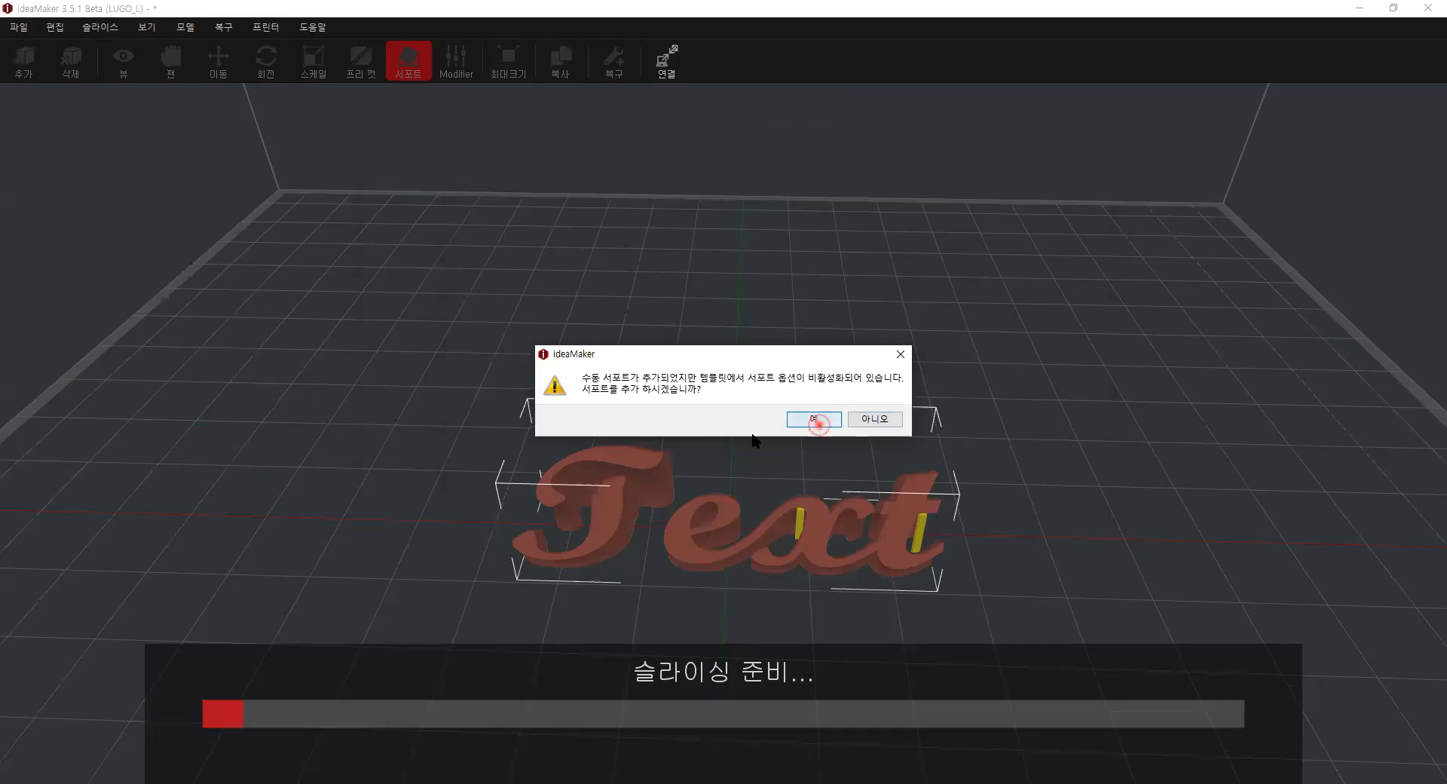
click(589, 479)
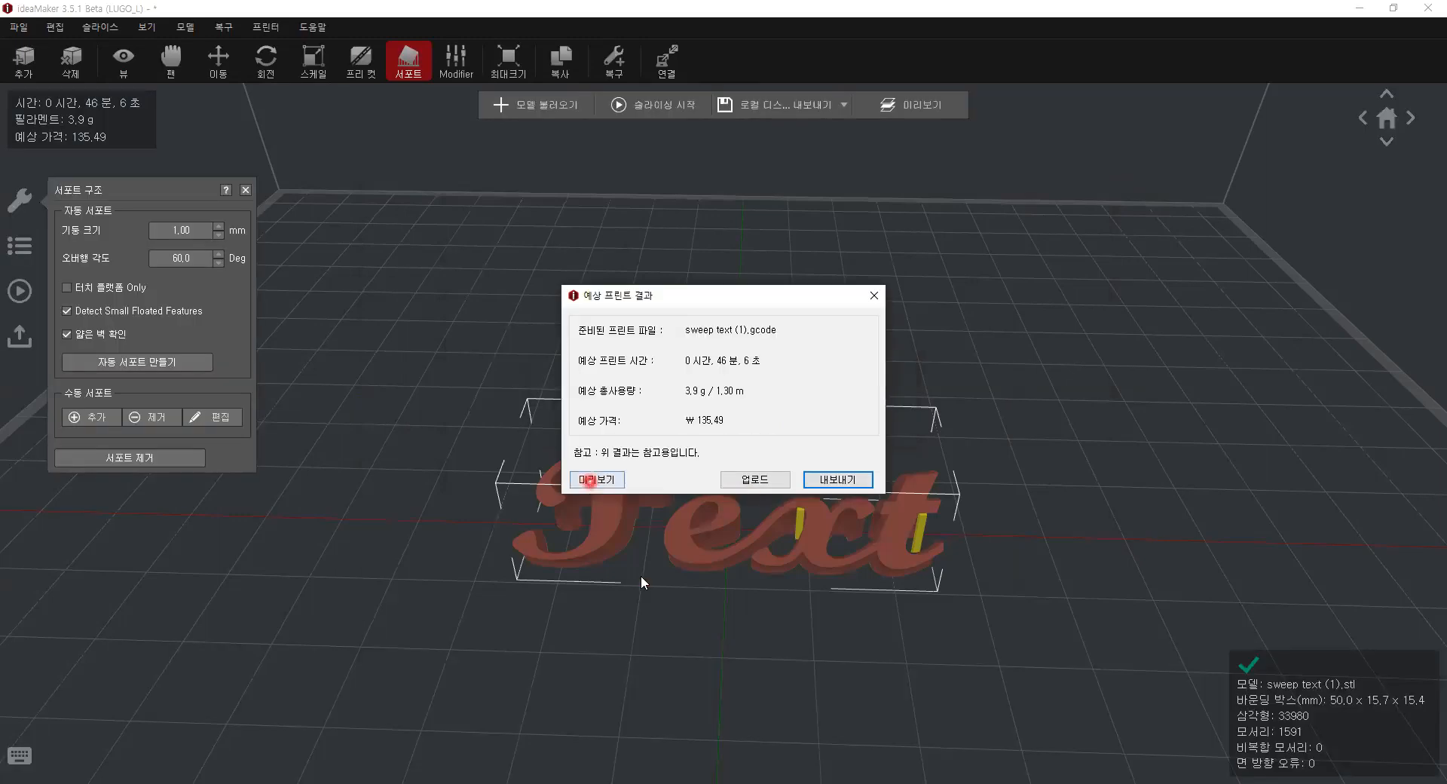
scroll(639, 576, up, 5)
right_drag(662, 568, 746, 572)
scroll(643, 603, down, 5)
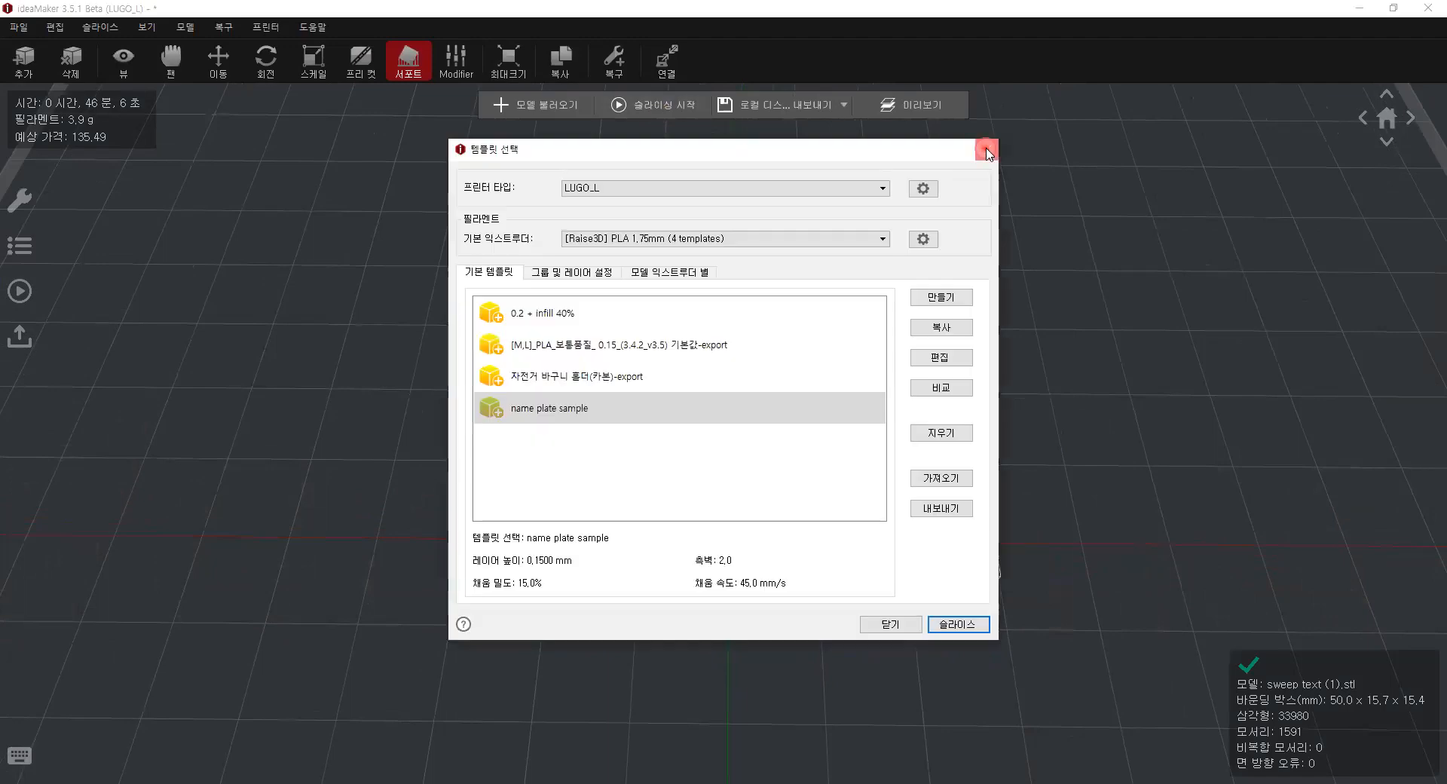
Leave the template selection without slicing and scale the text model uniformly to 80 mm along X.
click(985, 149)
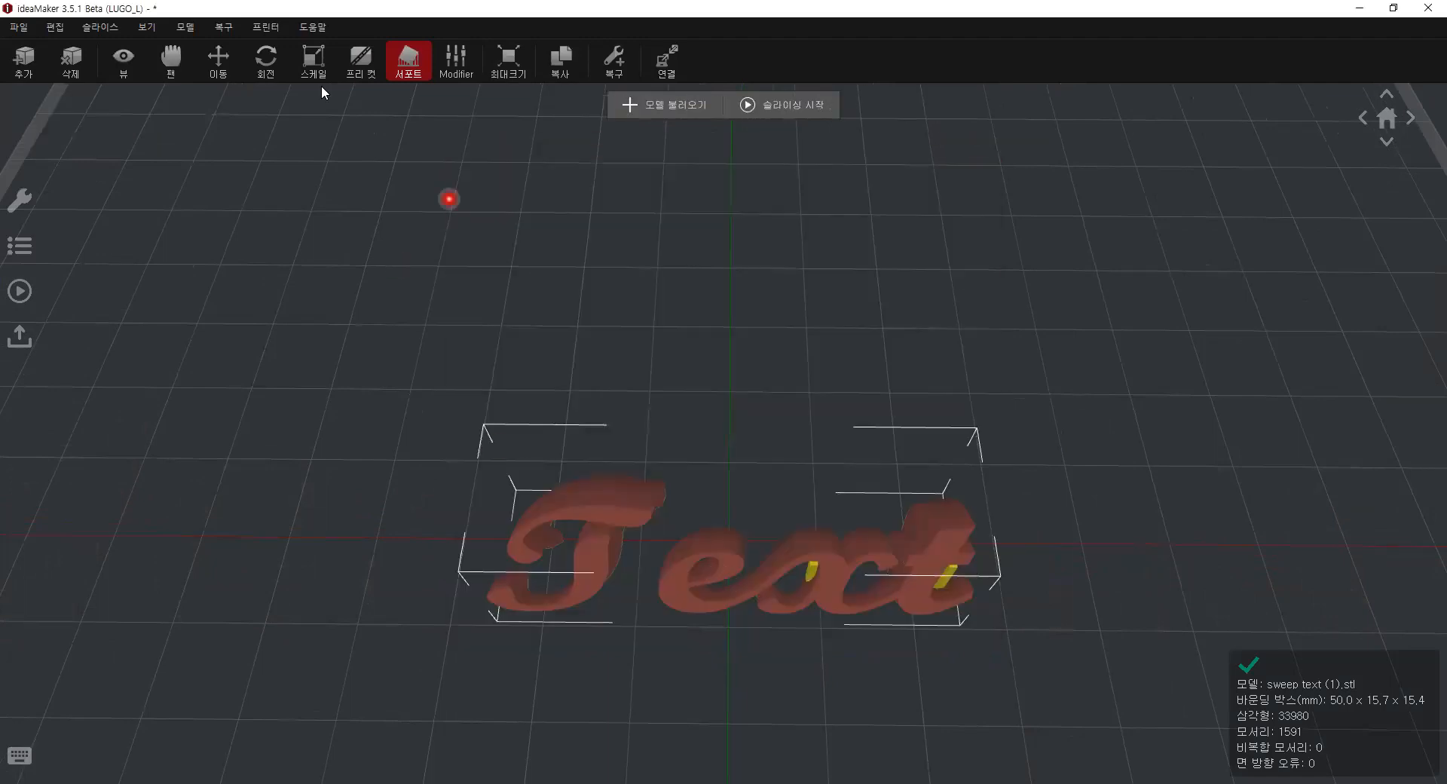
click(312, 60)
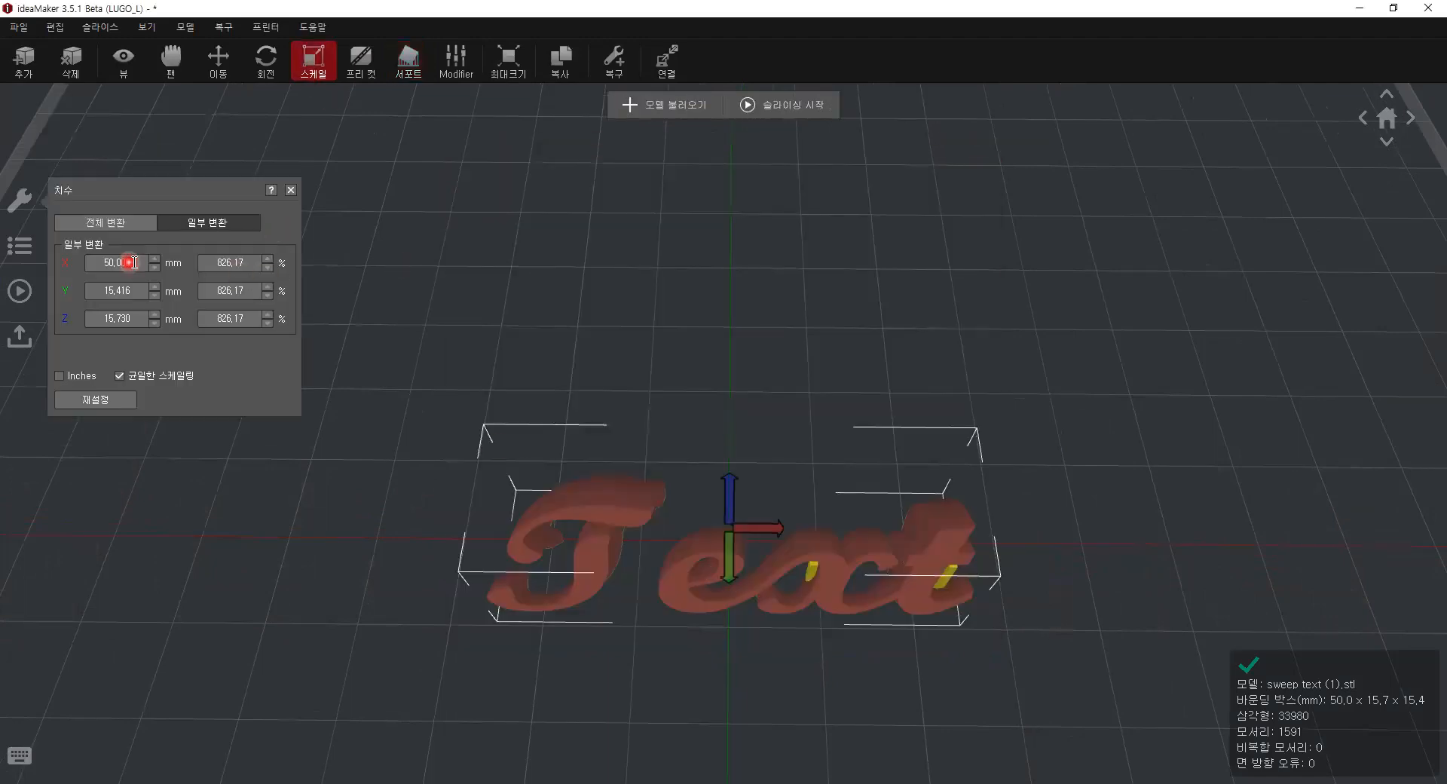
drag(136, 263, 25, 253)
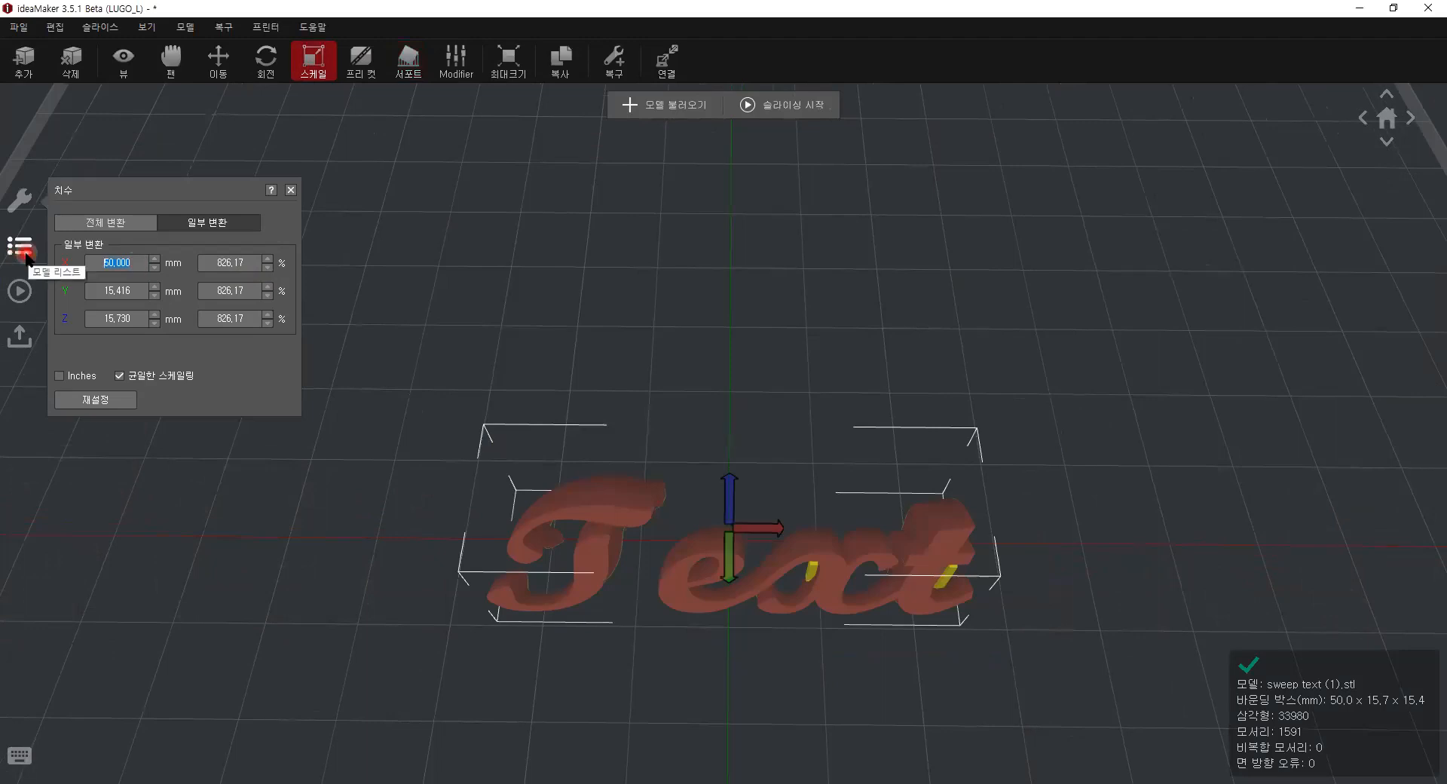
text(80)
key(Return)
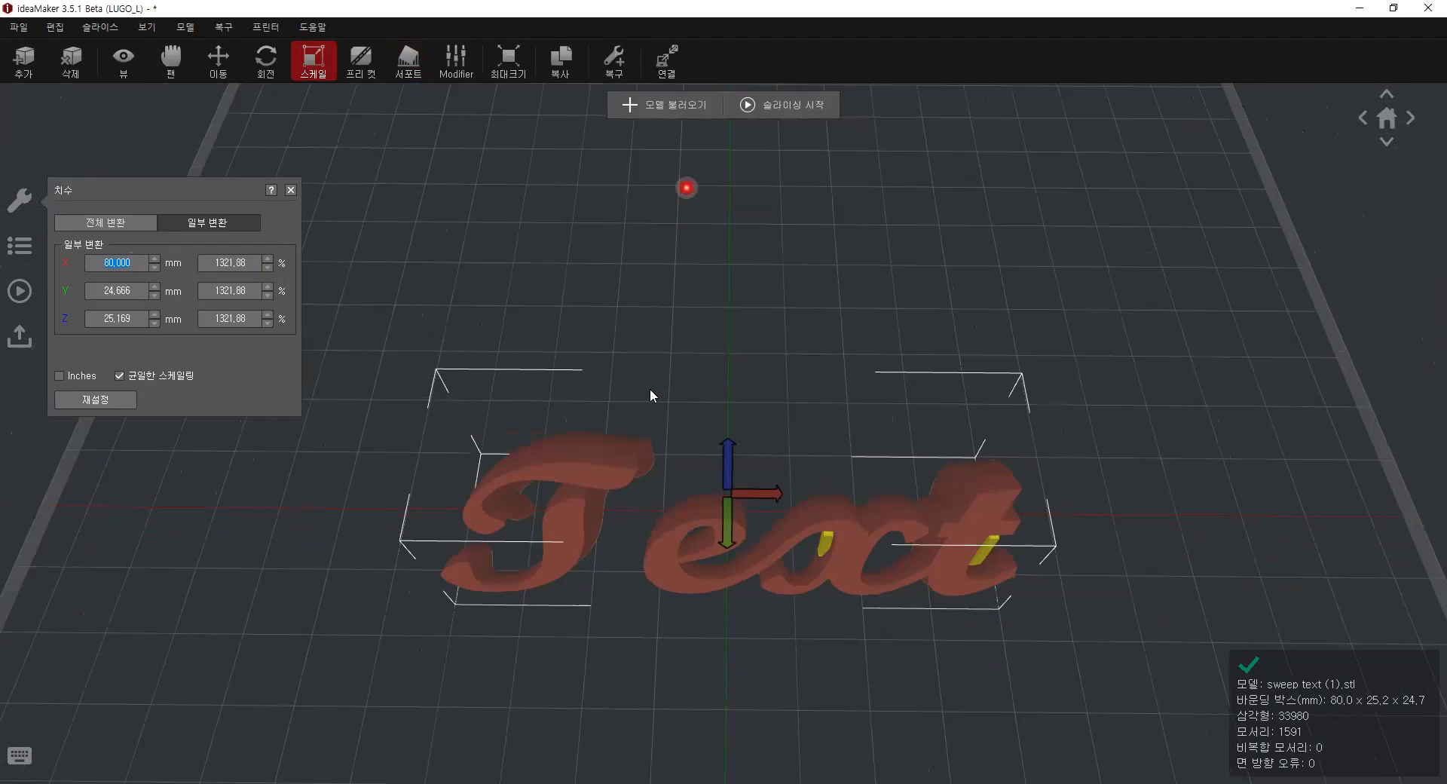
In the name plate sample template, set the raft offset (라프트 간격띄기) to 3 mm, enable keeping holes in the raft (라프트에 구멍 유지), and save.
click(945, 357)
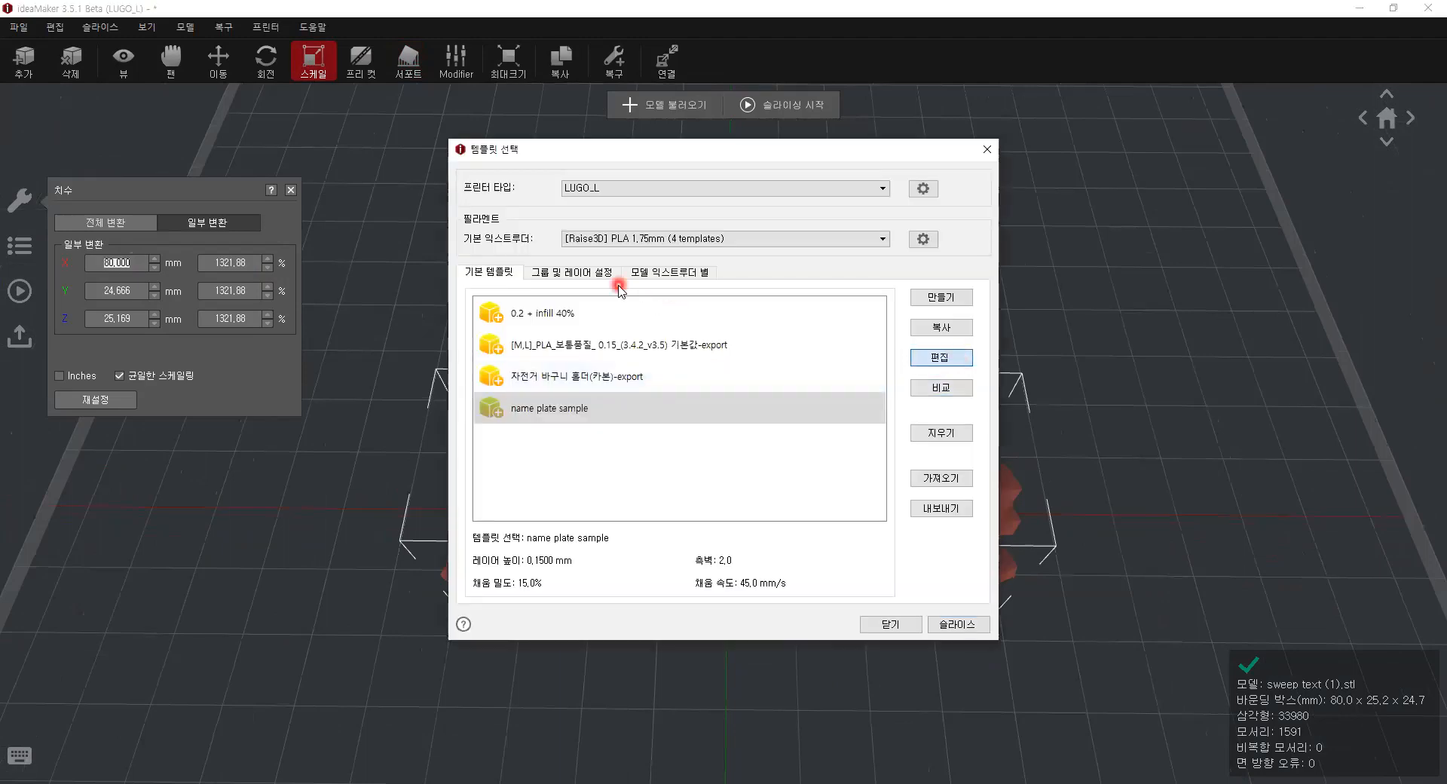
click(669, 220)
drag(626, 317, 553, 313)
text(3)
click(420, 396)
click(999, 676)
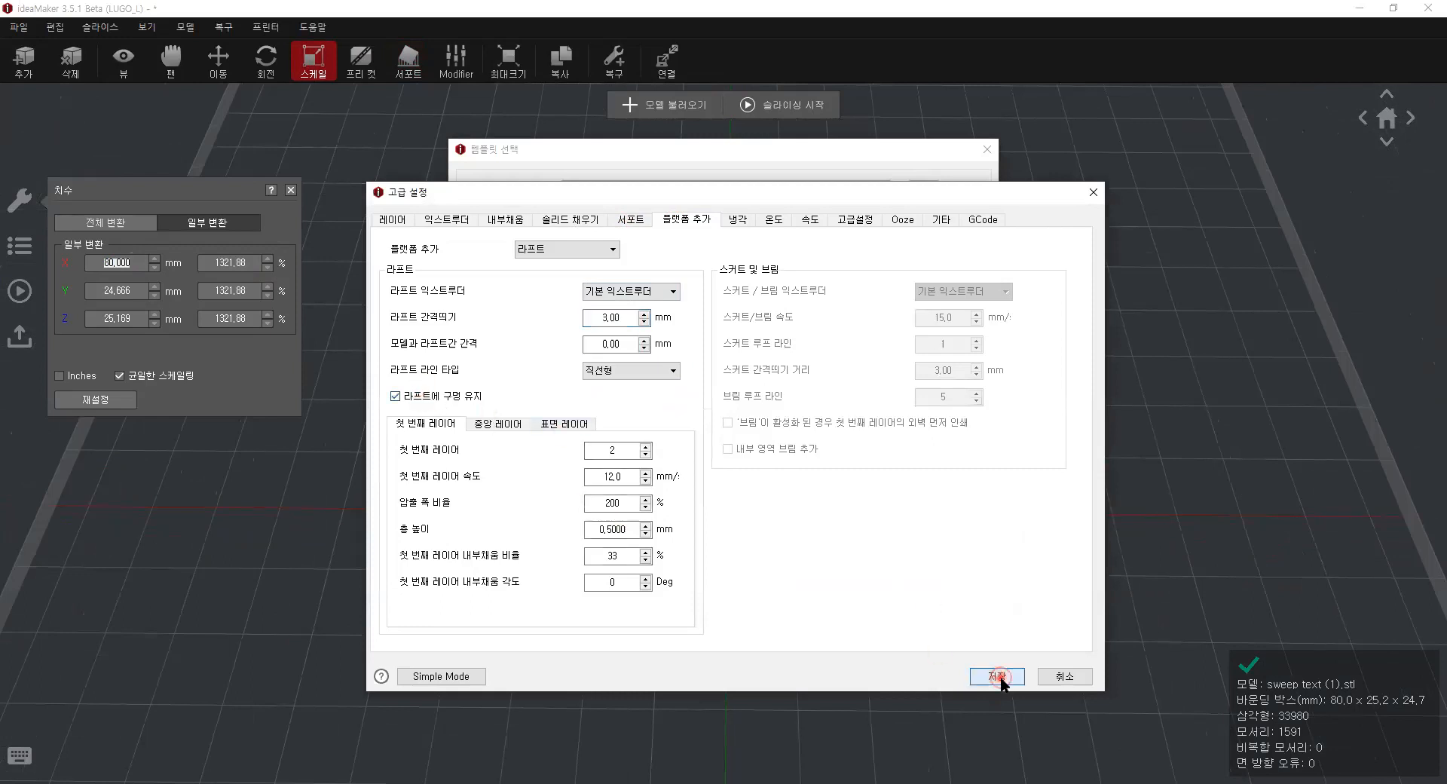
Slice the 80 mm text model with the name plate sample template, accept adding supports, and inspect the print preview.
click(970, 625)
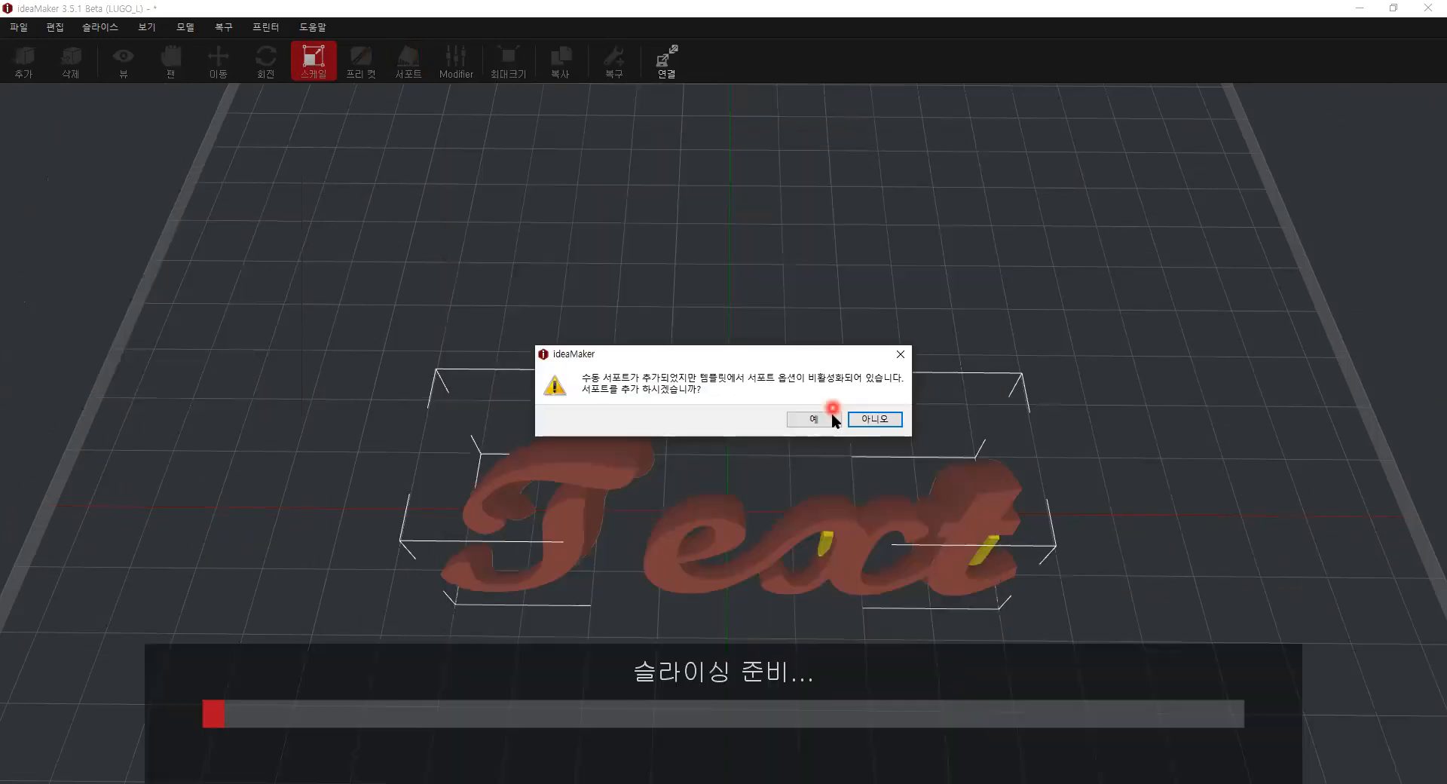
click(828, 419)
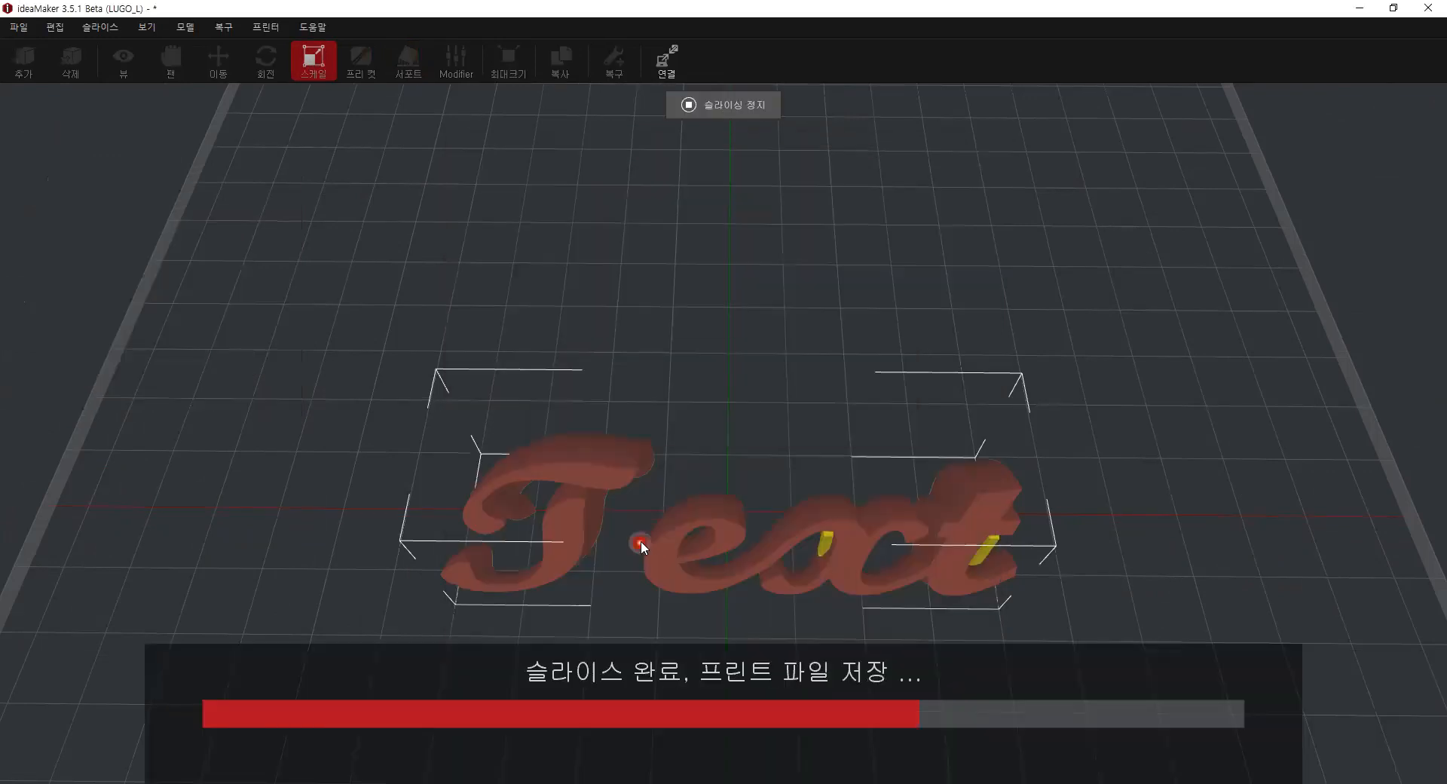
click(610, 480)
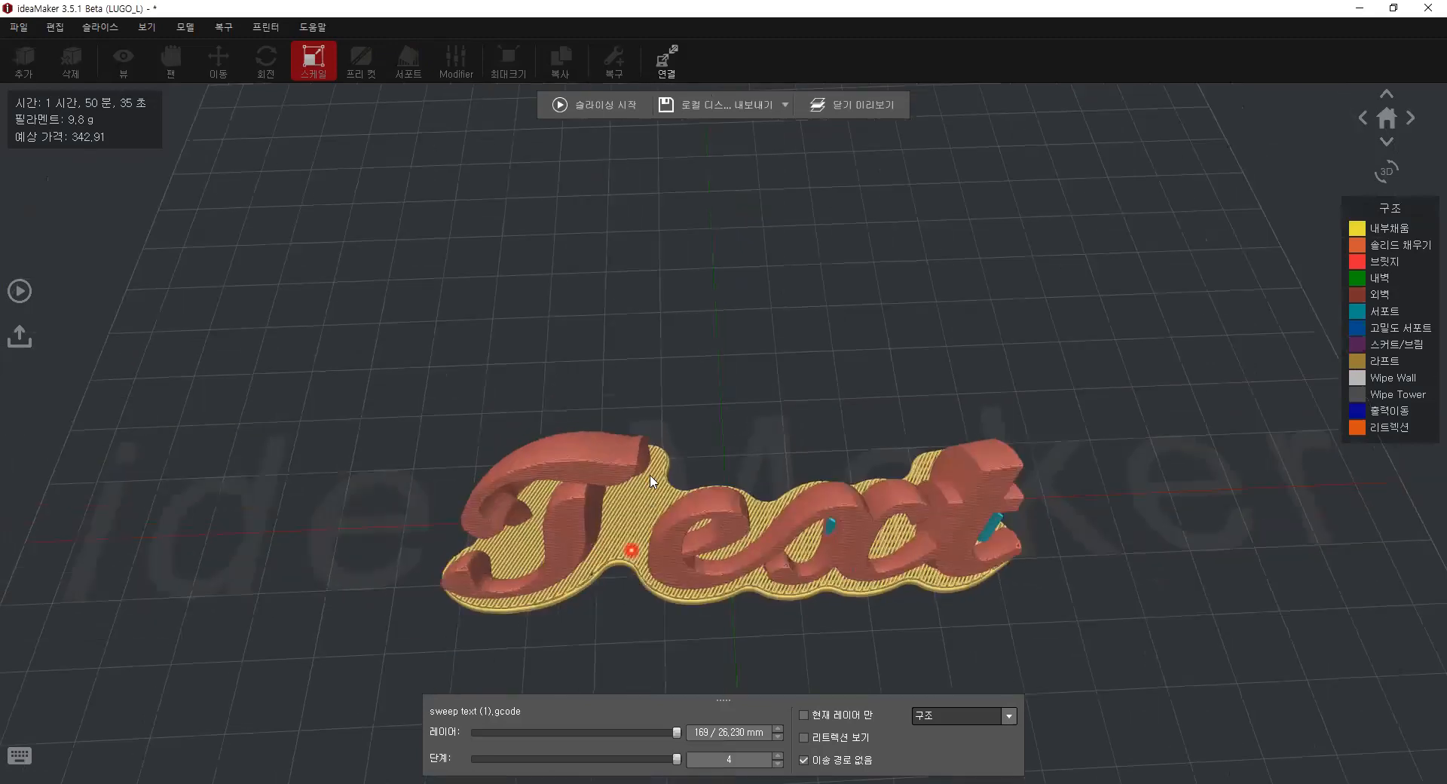
mouse_move(620, 475)
mouse_down()
mouse_move(614, 504)
mouse_move(573, 524)
mouse_move(552, 580)
mouse_move(622, 534)
mouse_move(640, 490)
mouse_up()
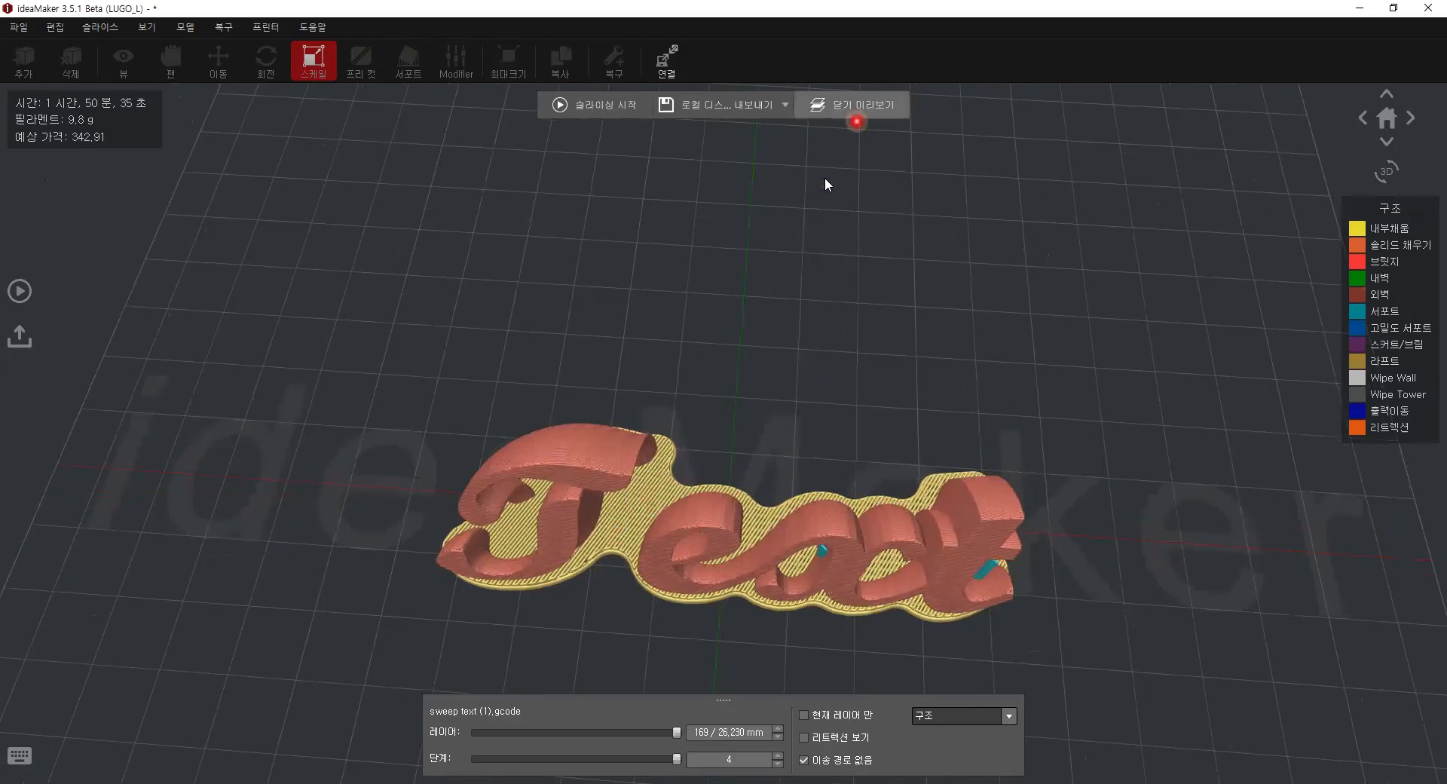
Set the raft offset (라프트 간격띄기) of the name plate sample template to 1 mm and save the template.
click(611, 106)
click(947, 361)
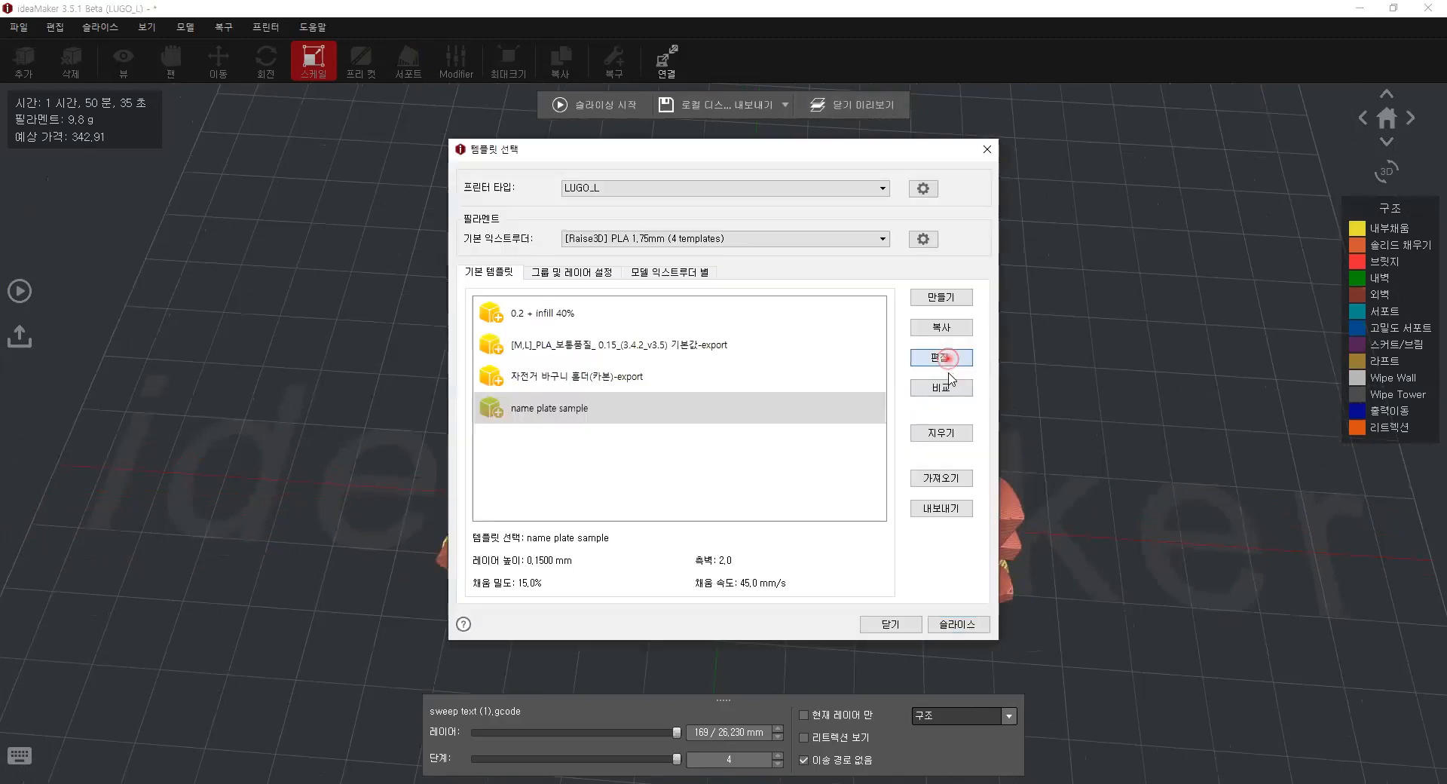
click(685, 219)
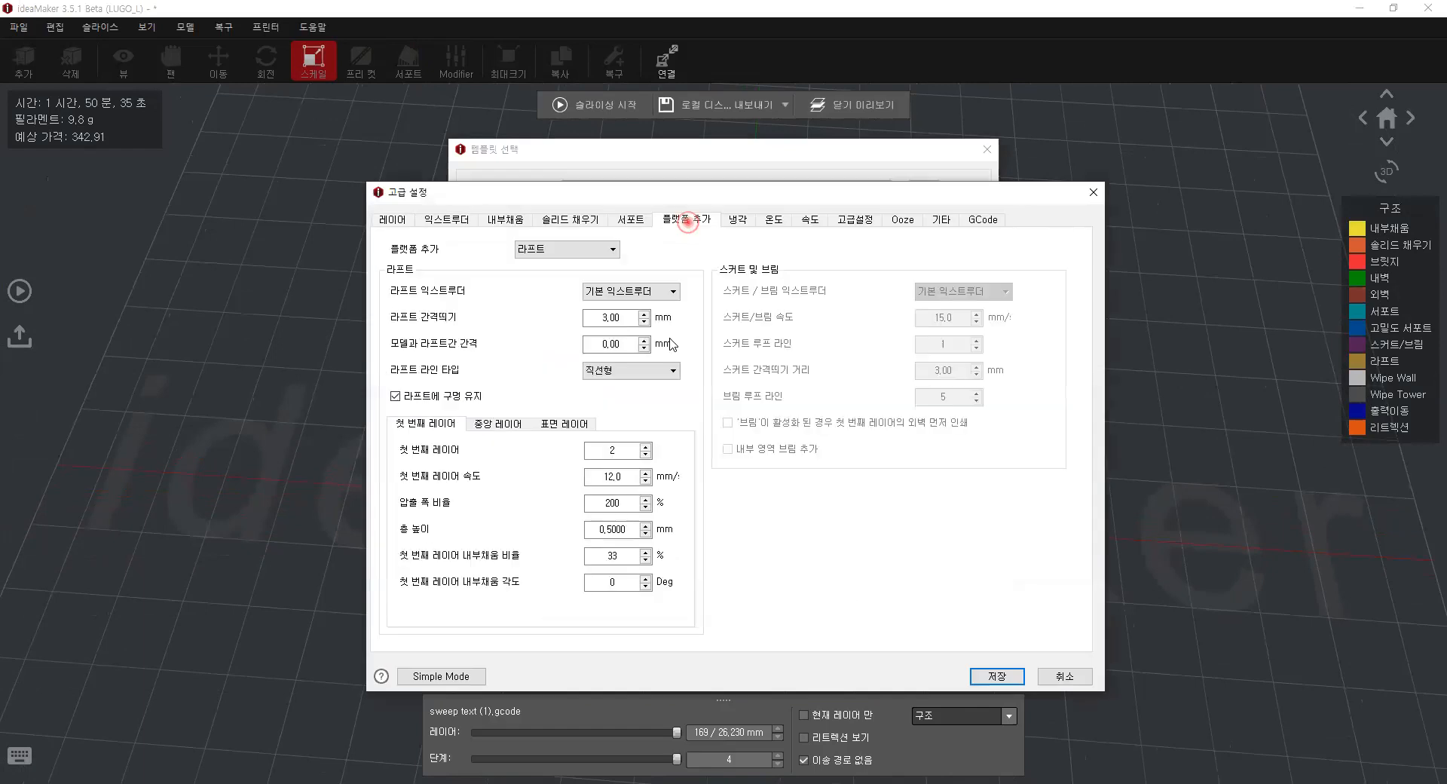
drag(624, 318, 589, 329)
text(1)
click(1008, 678)
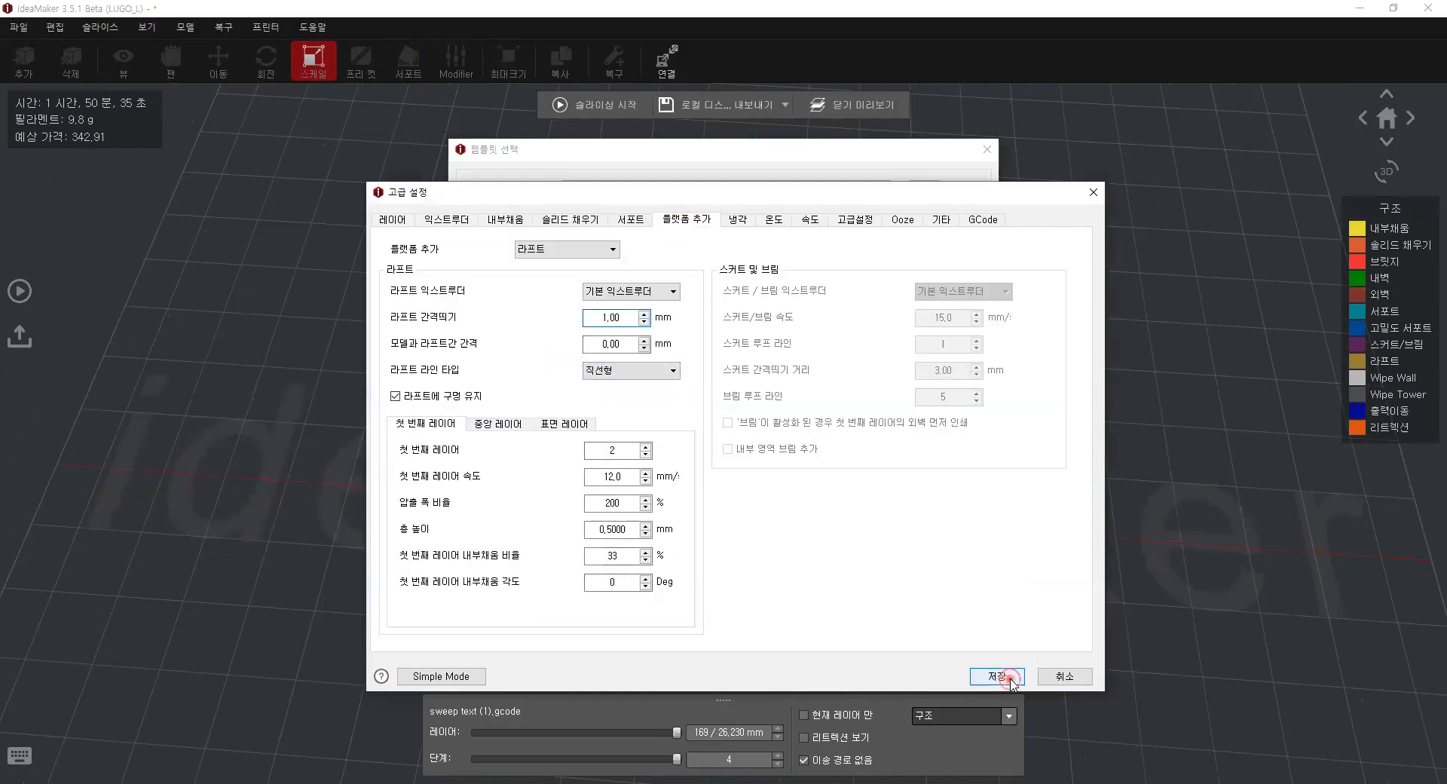
Slice the text model with the 1 mm raft offset and examine the raft around the letters from several angles in the preview.
click(972, 625)
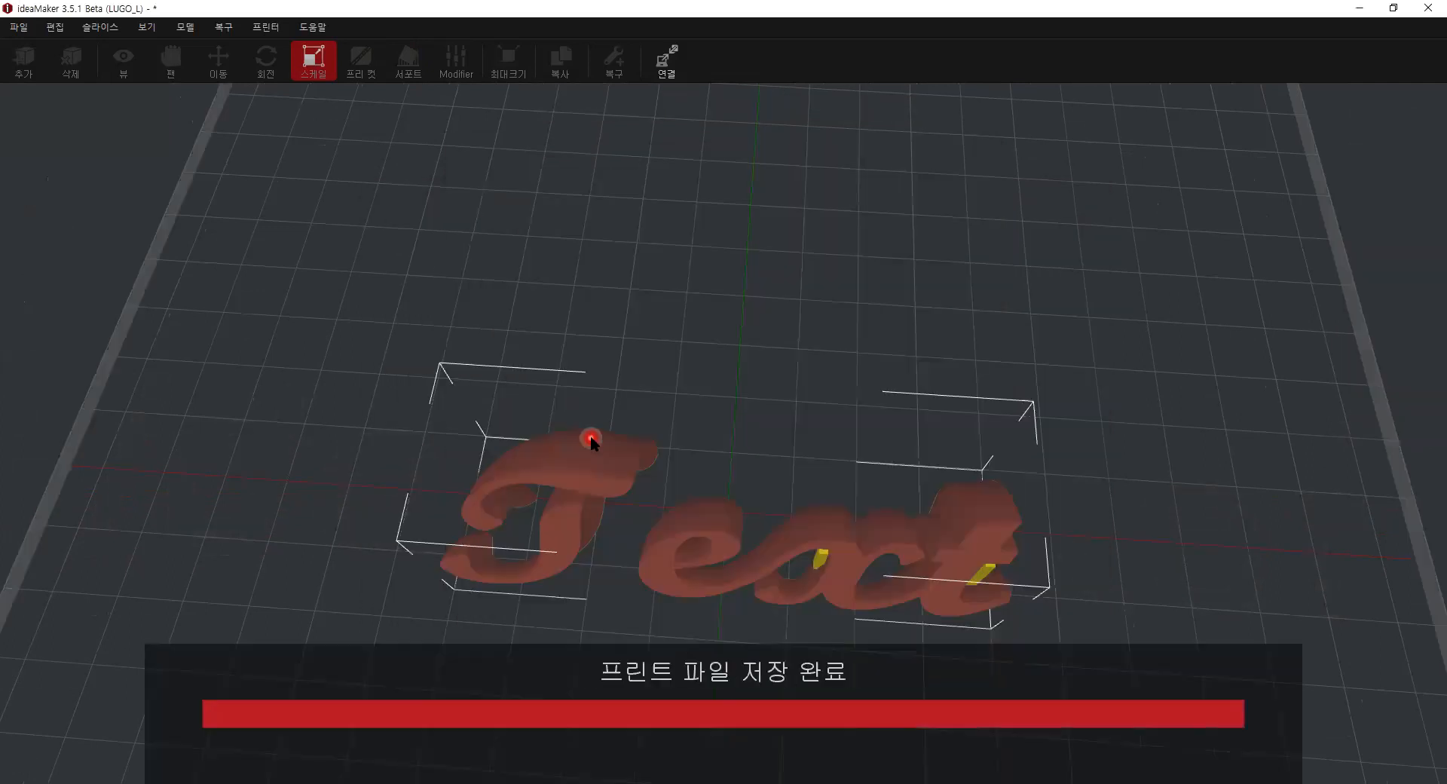
click(605, 480)
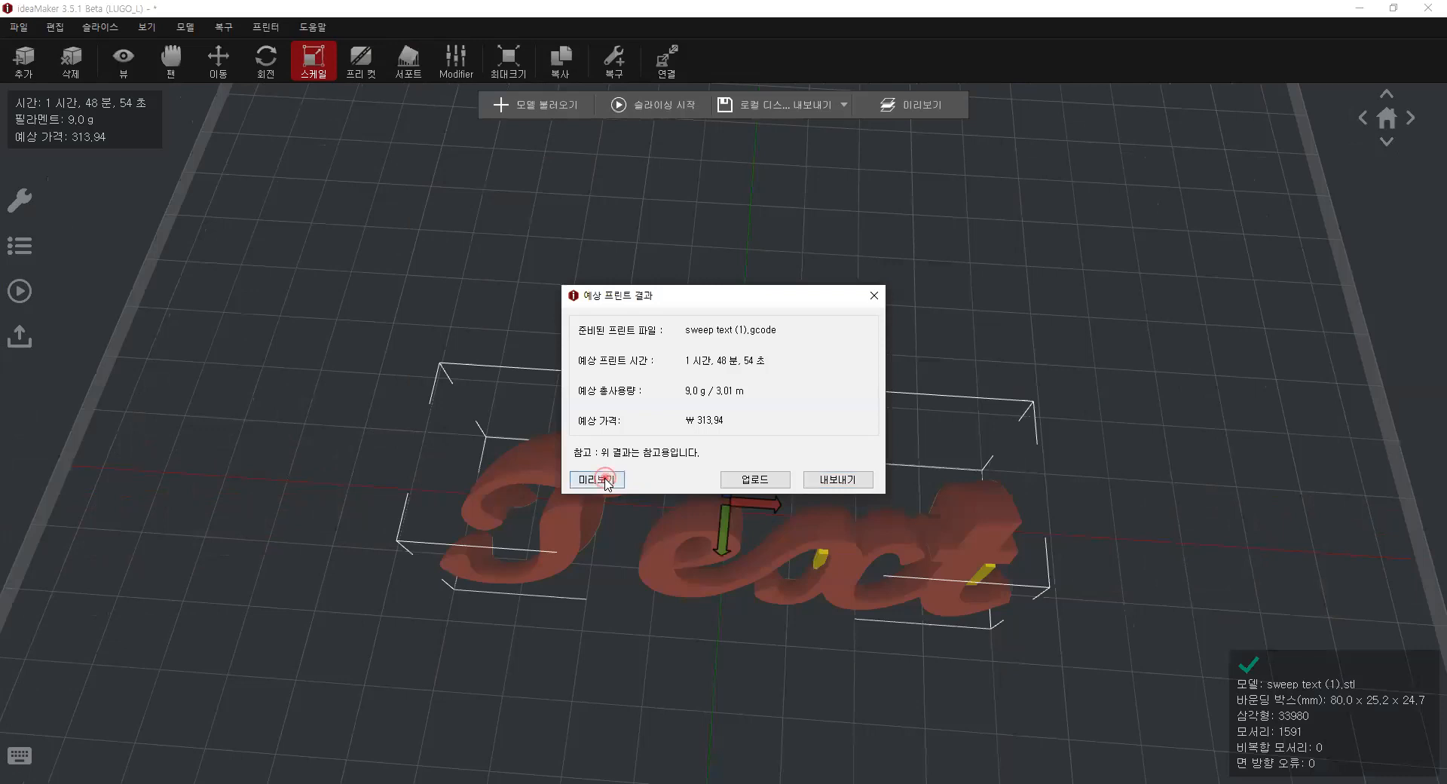
scroll(654, 527, up, 3)
drag(592, 541, 612, 476)
drag(477, 591, 770, 567)
drag(567, 450, 603, 570)
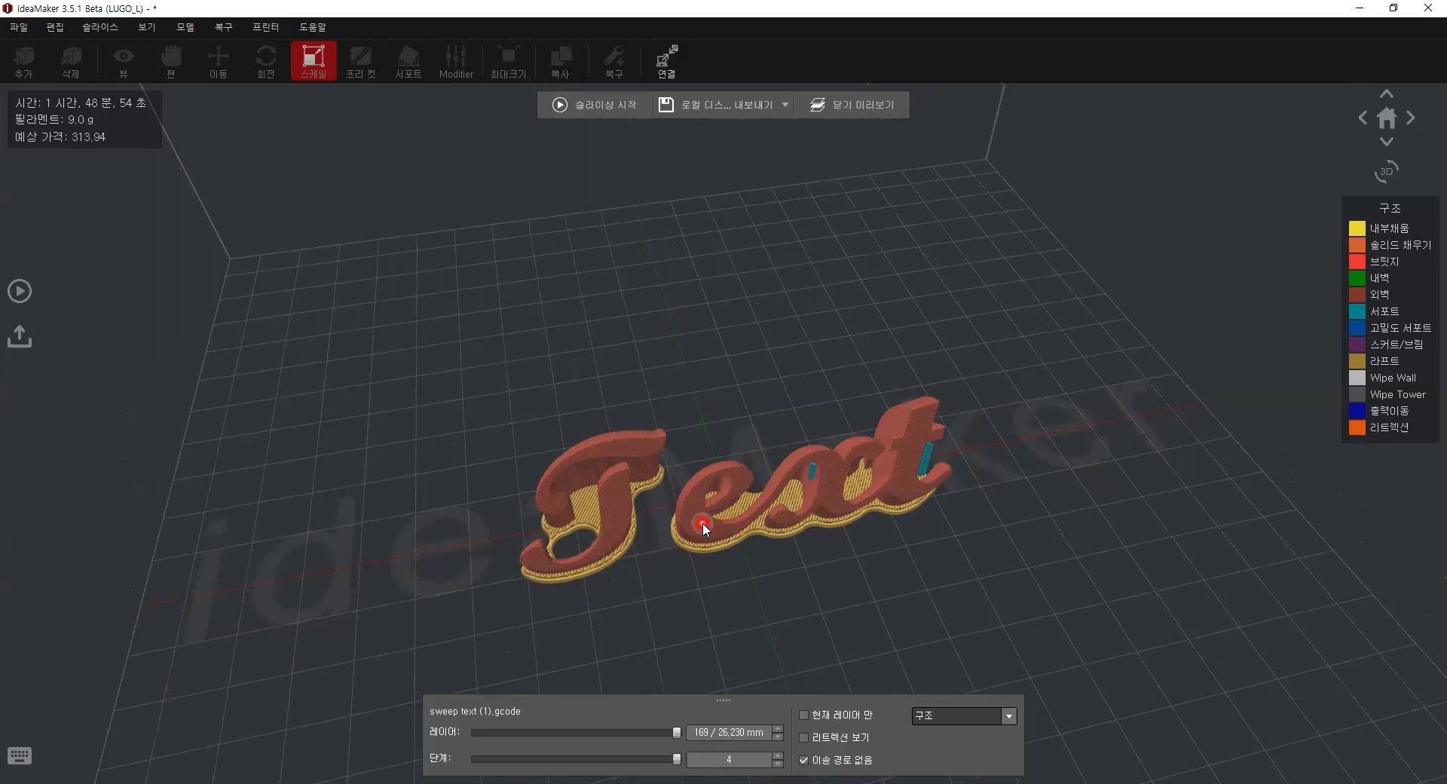
drag(616, 488, 713, 478)
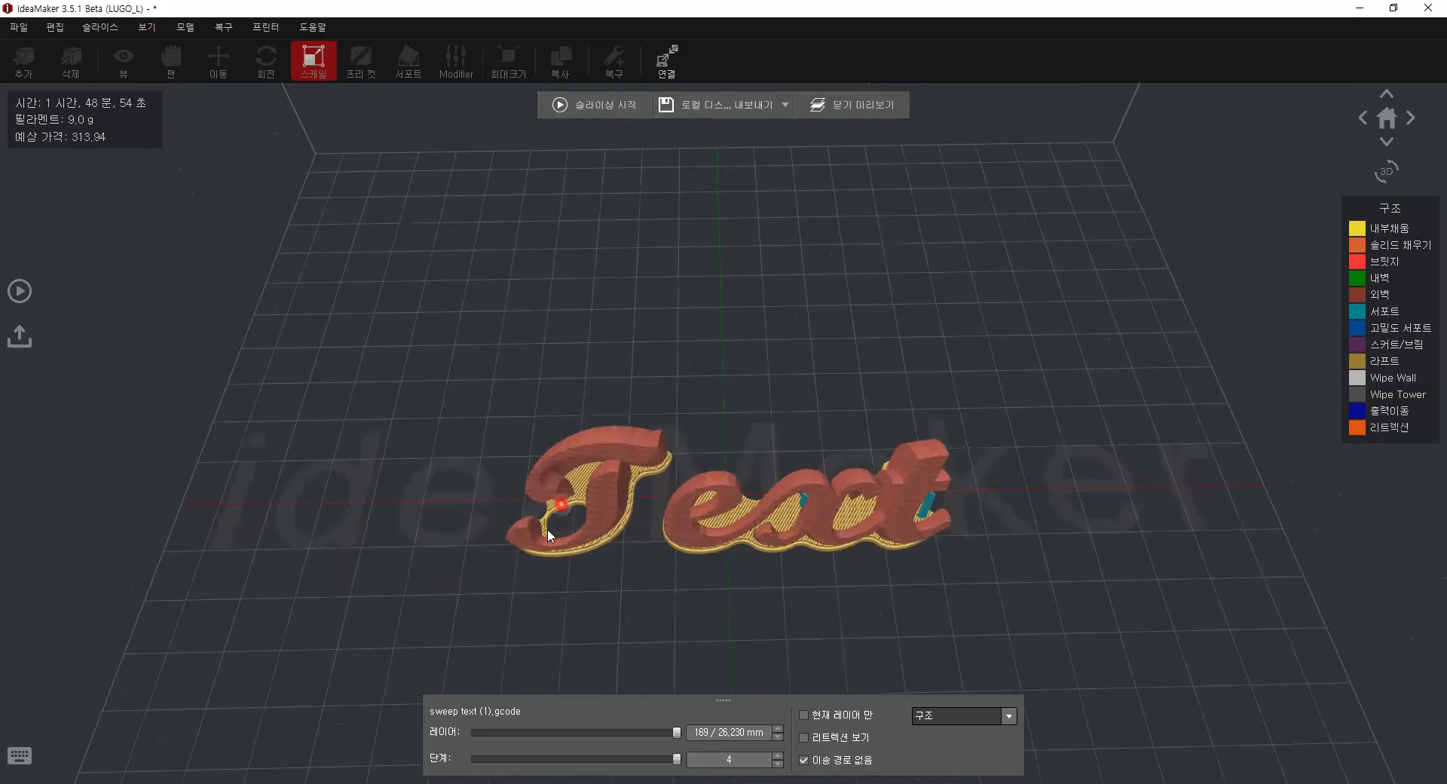
Turn off keeping holes in the raft (라프트에 구멍 유지) in the name plate sample template and save it.
click(599, 111)
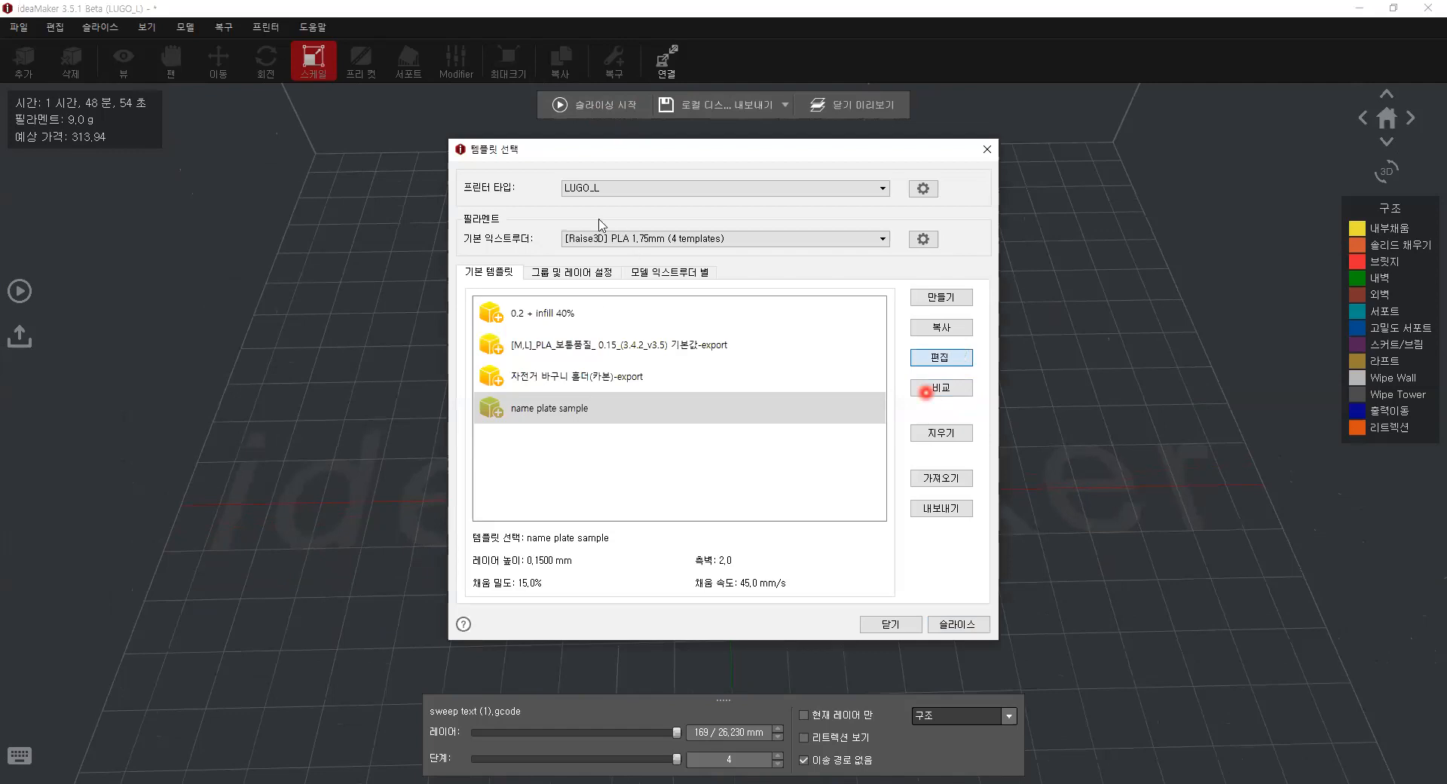
click(686, 219)
click(435, 396)
click(1004, 677)
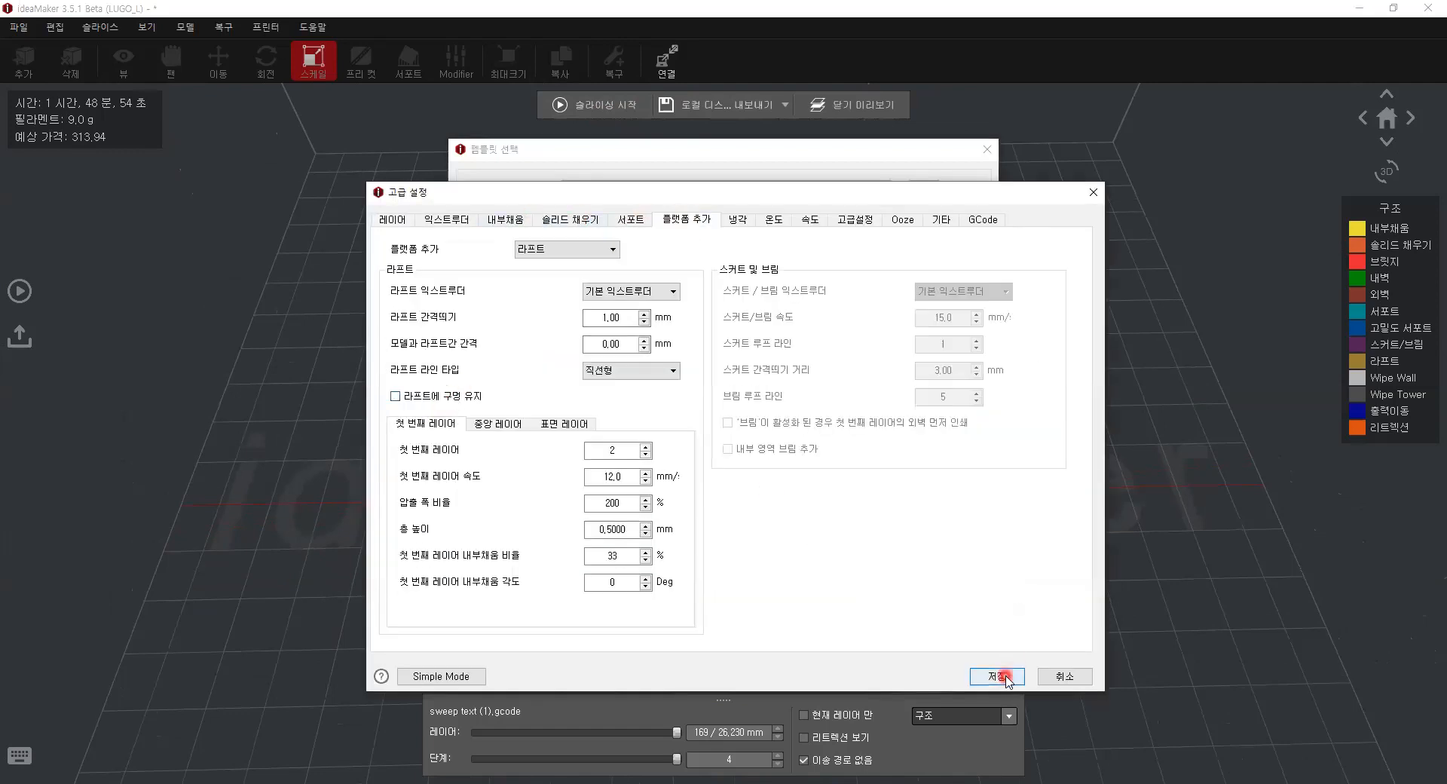
Slice the text model without raft holes, accept adding supports, and open the print preview.
click(974, 624)
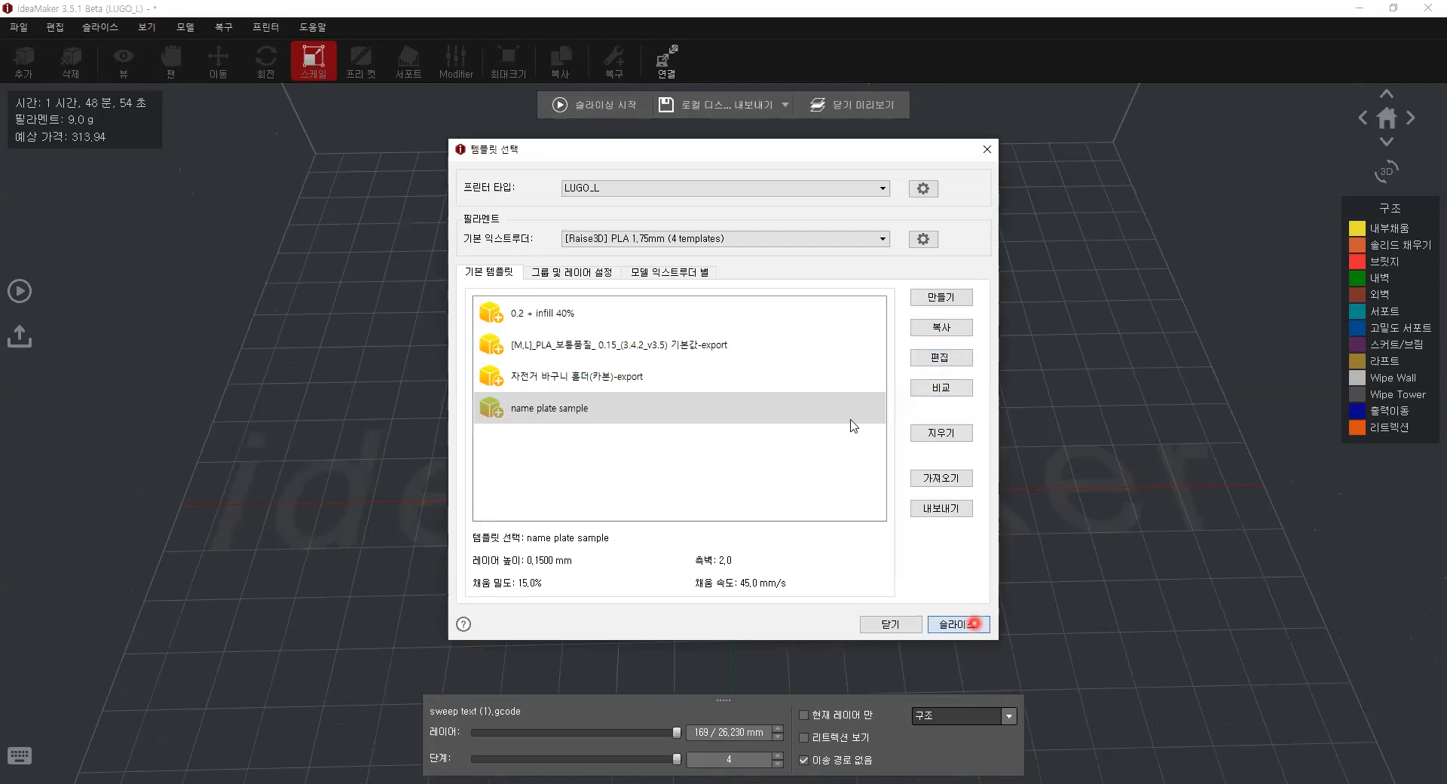
click(814, 420)
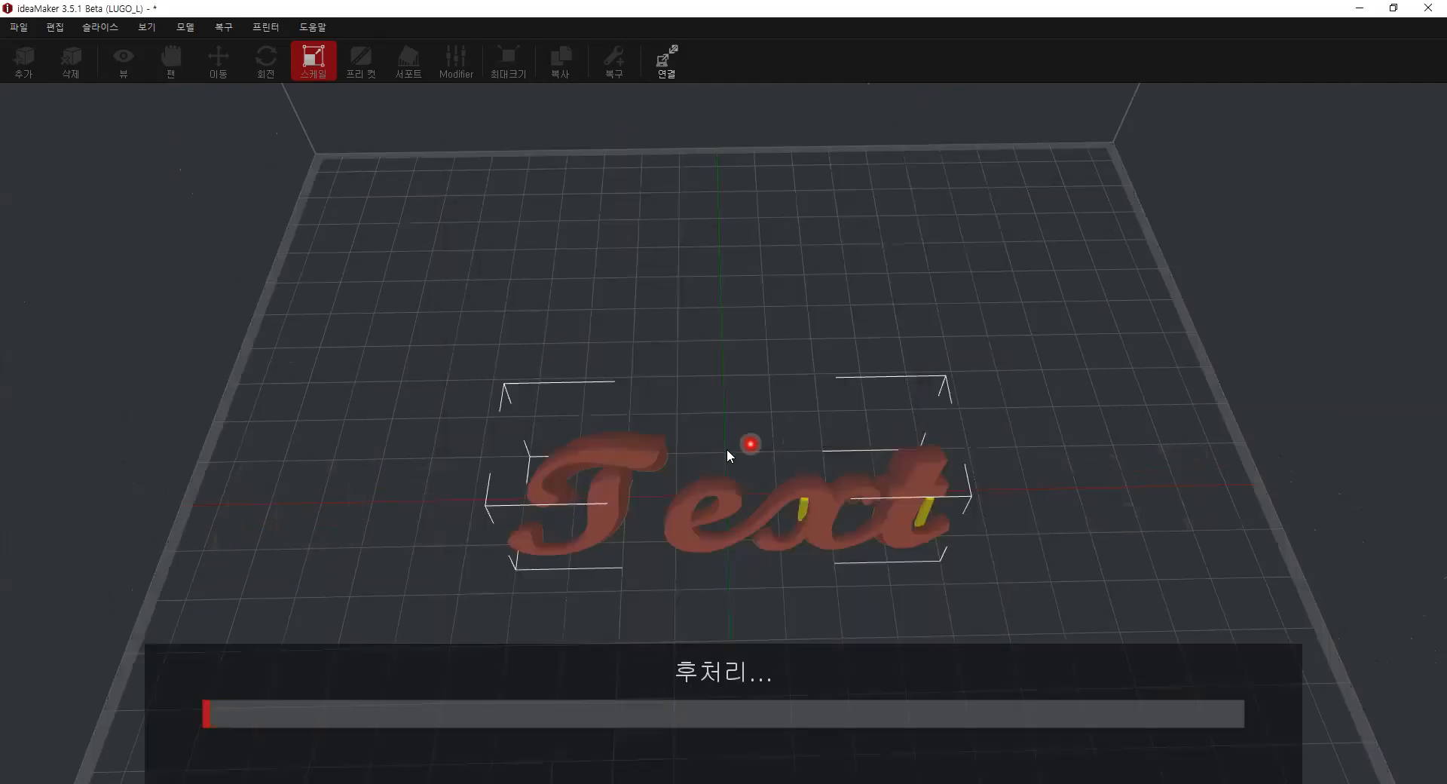
click(612, 480)
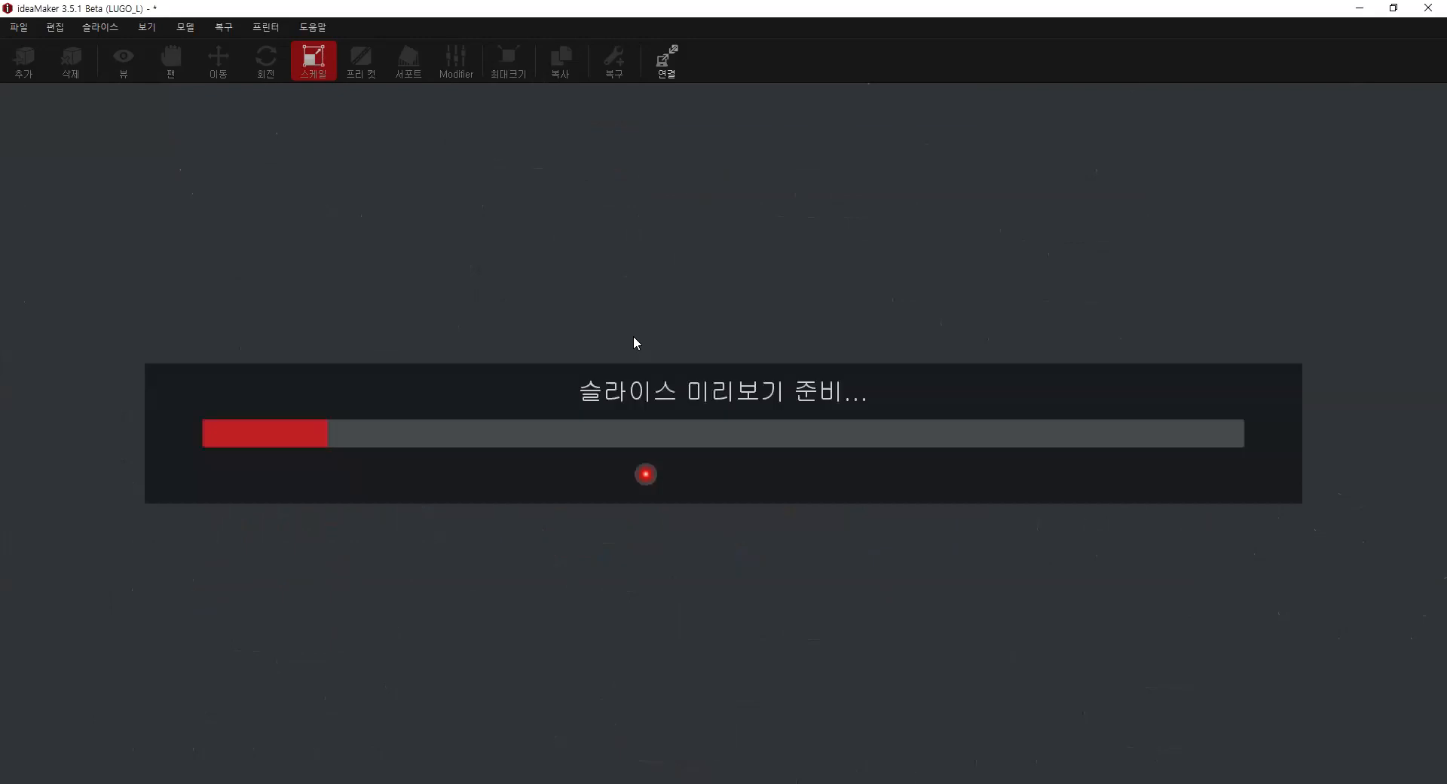
click(731, 141)
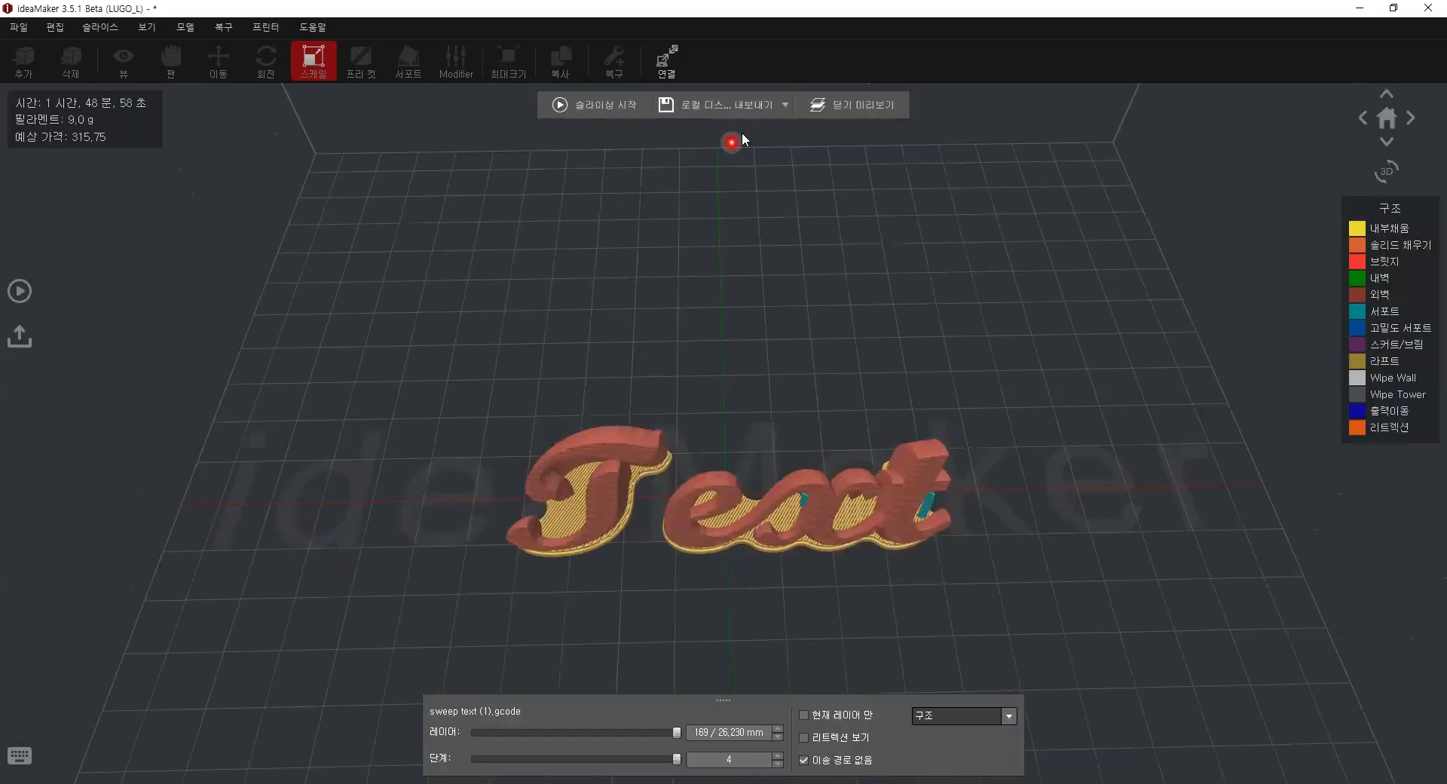
Set the raft offset (라프트 간격띄기) of the name plate sample template to 3 mm and save the template.
click(607, 110)
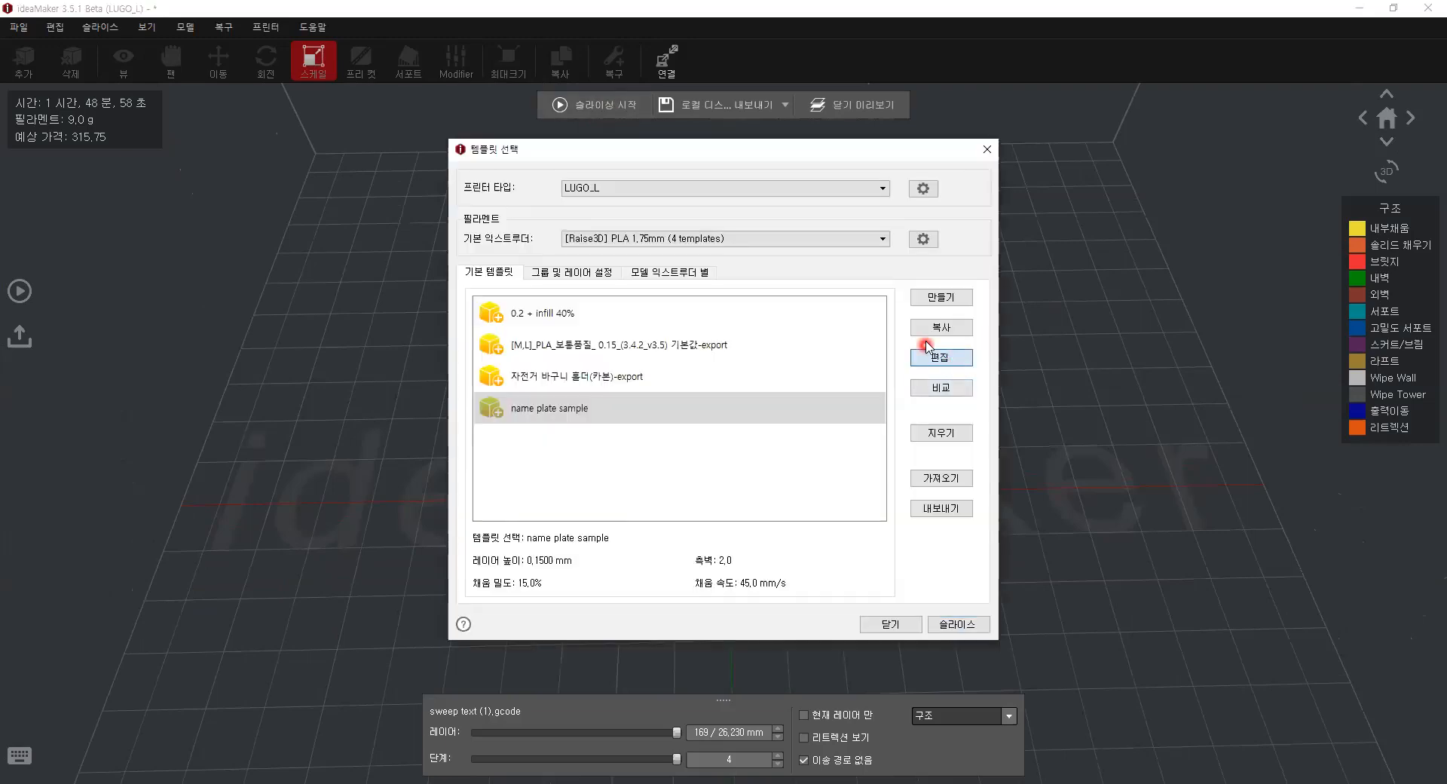
click(934, 357)
click(682, 219)
click(625, 318)
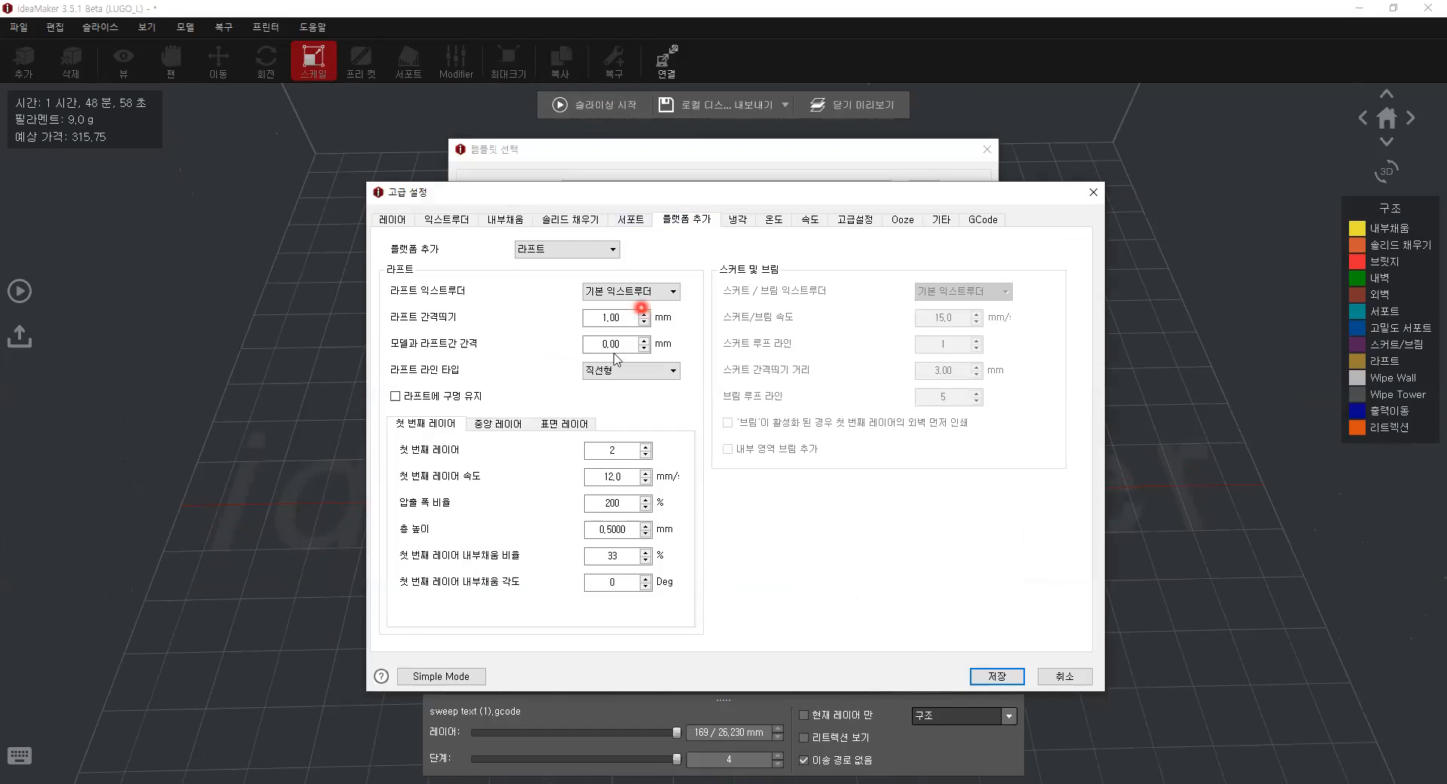
drag(625, 318, 579, 320)
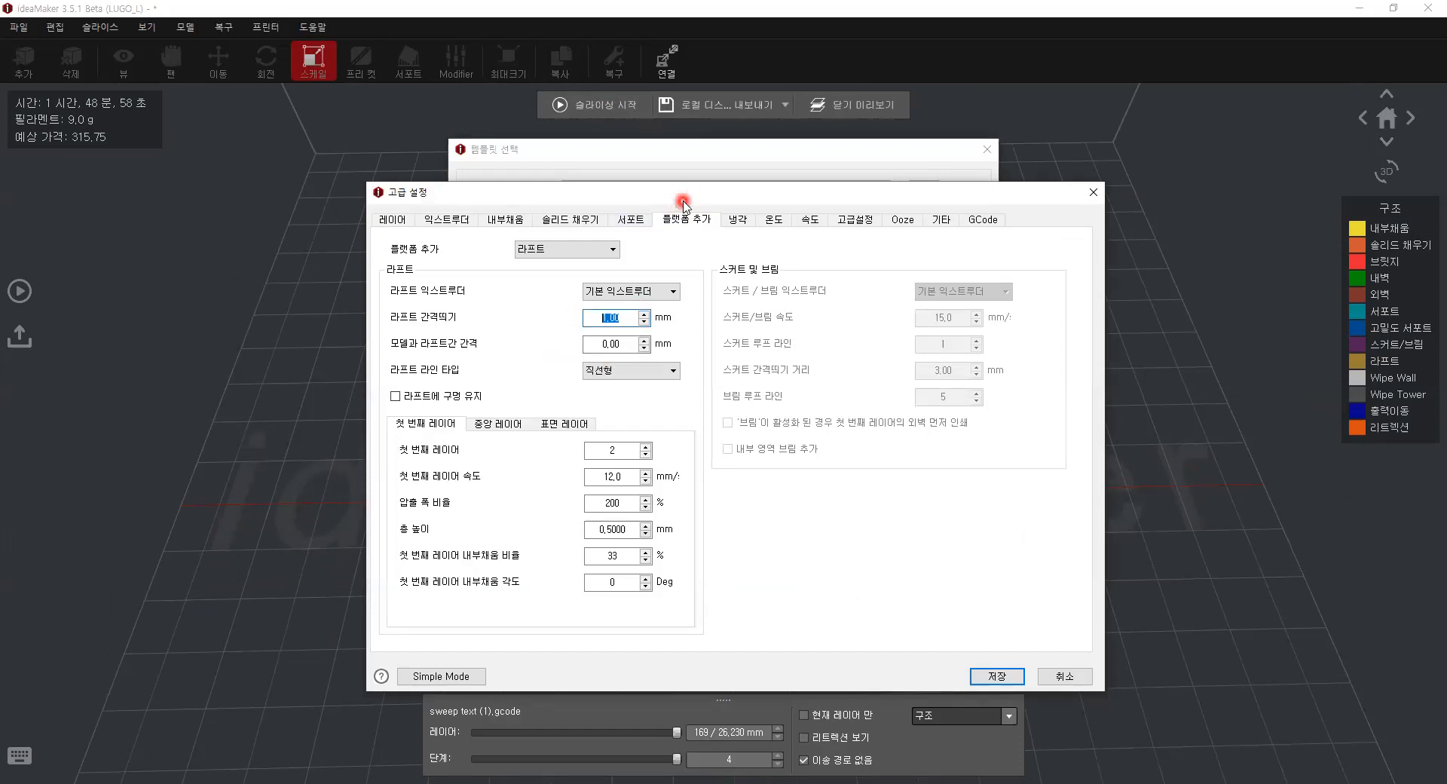
drag(683, 202, 702, 229)
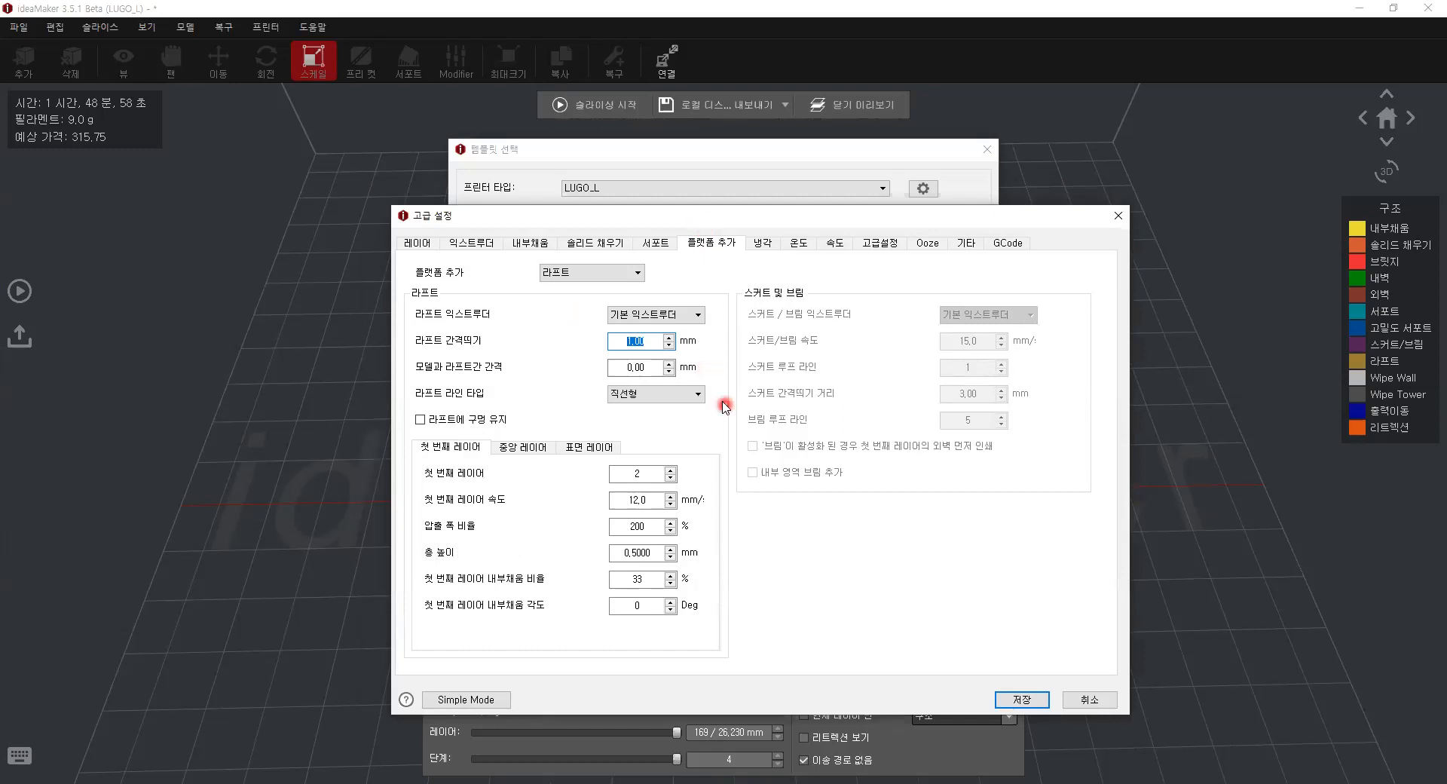
text(5)
drag(651, 343, 571, 351)
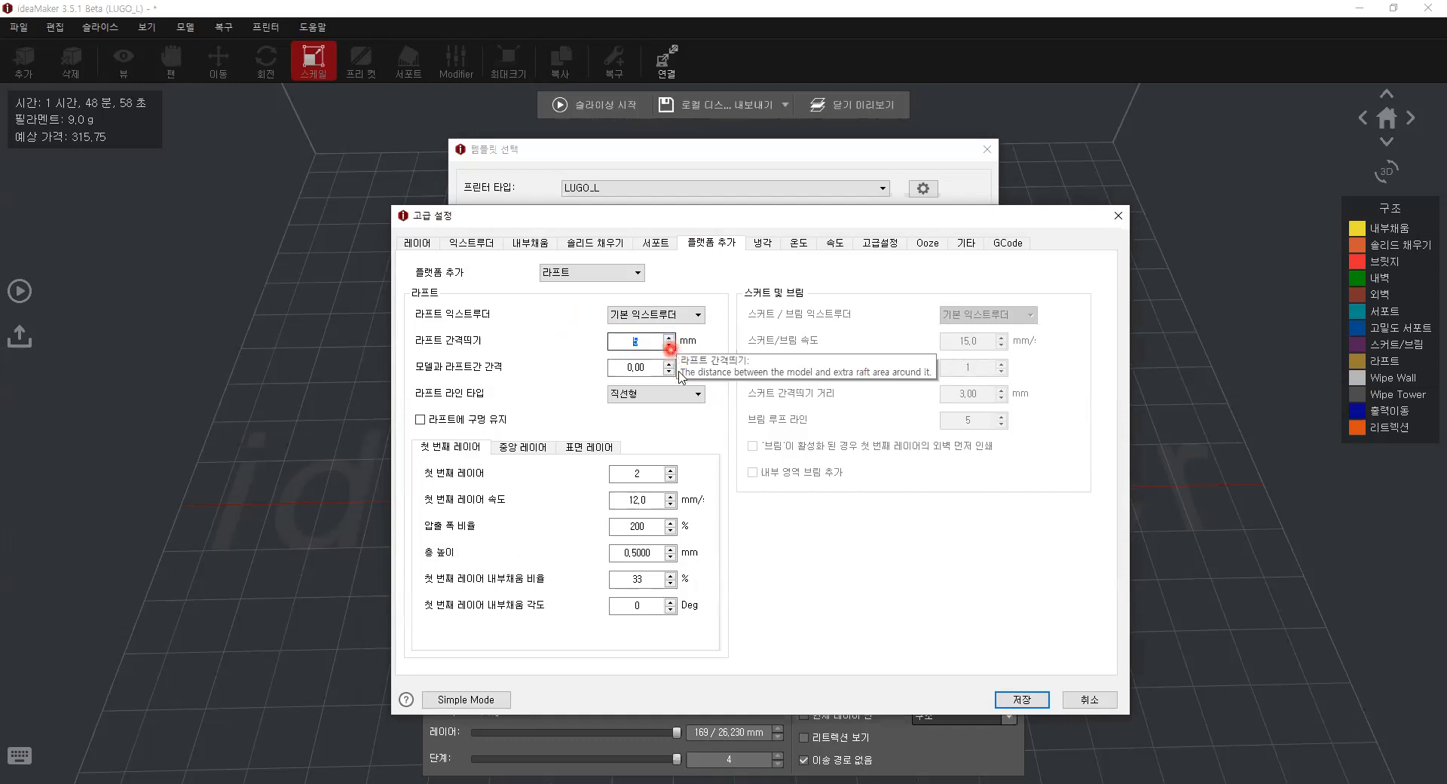
text(3)
click(1019, 700)
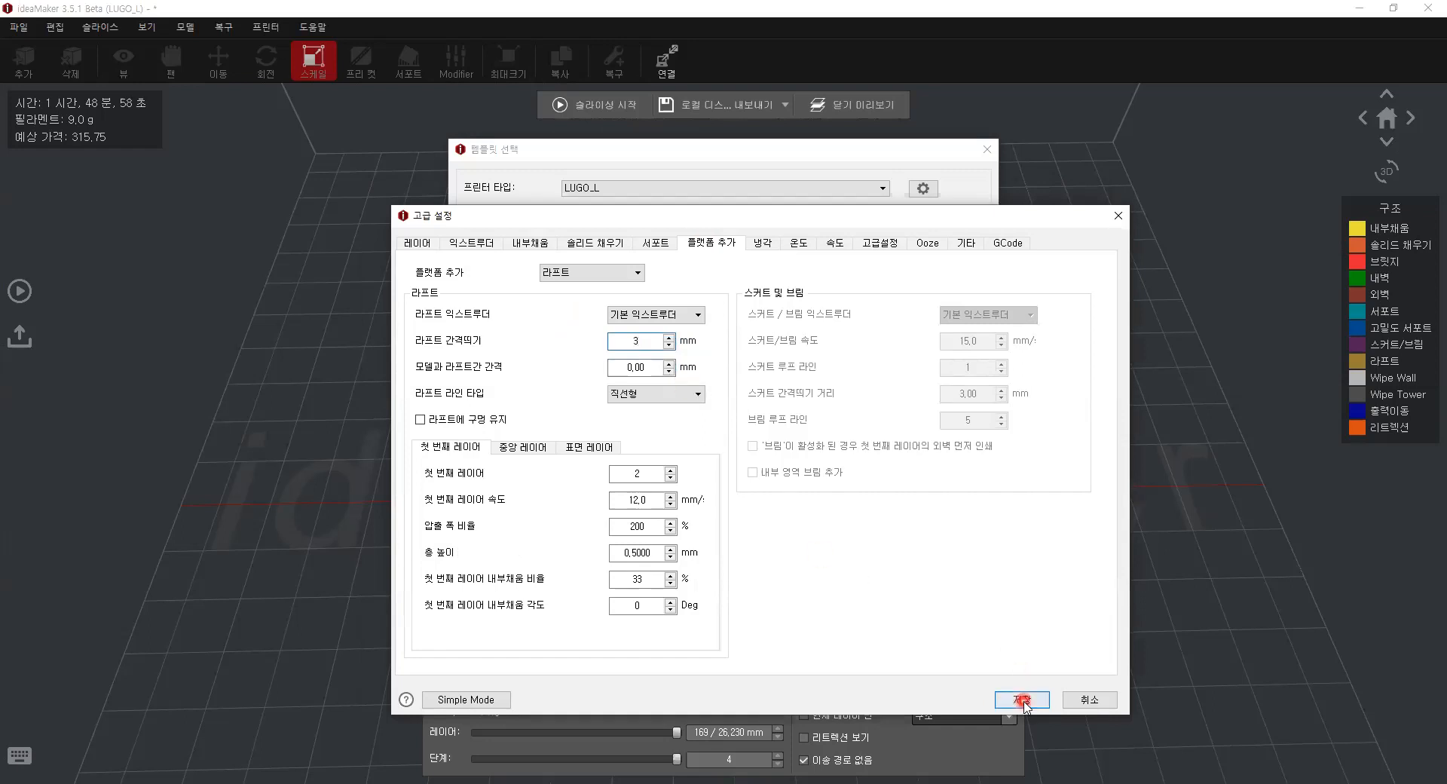
Slice the text model with the updated name plate sample template, accept adding supports, and open the print preview.
click(957, 625)
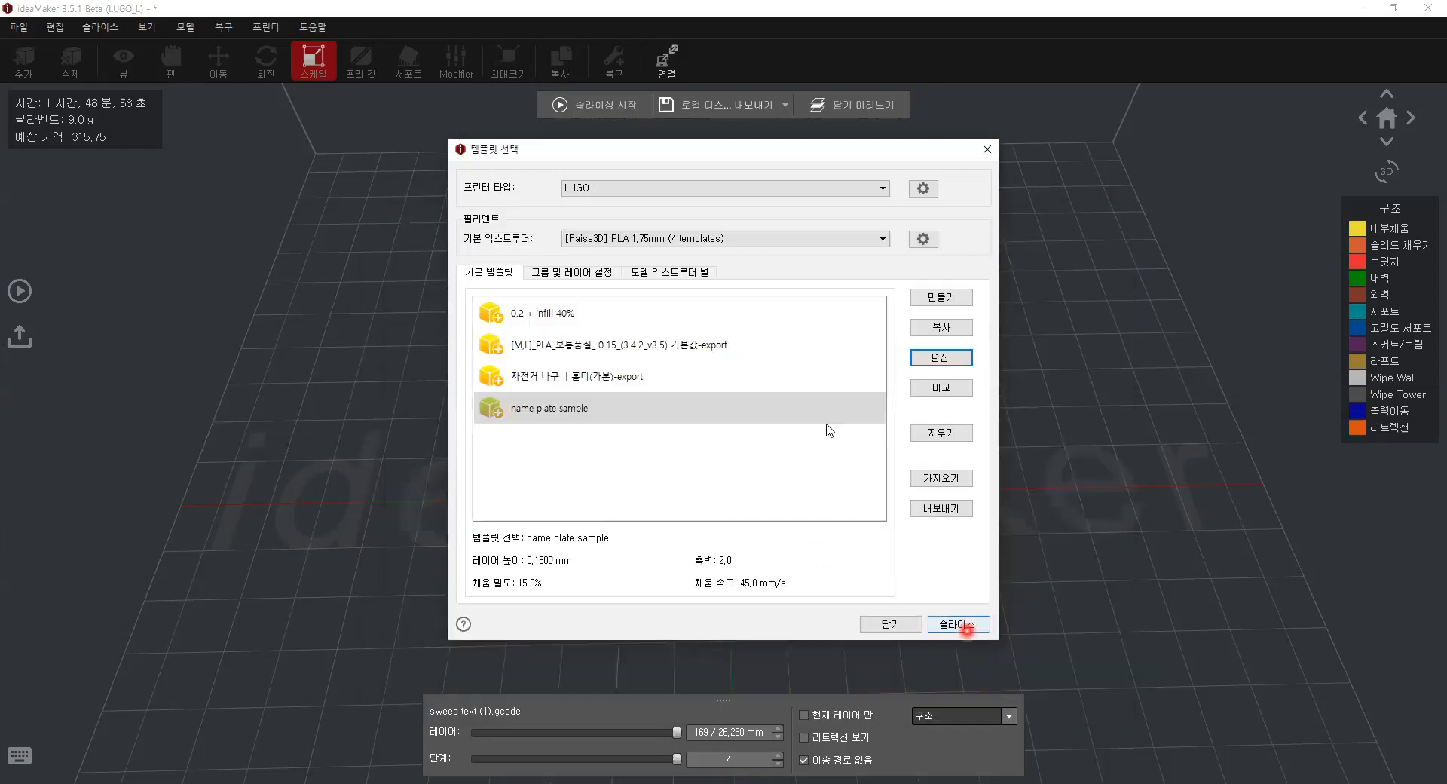
click(825, 418)
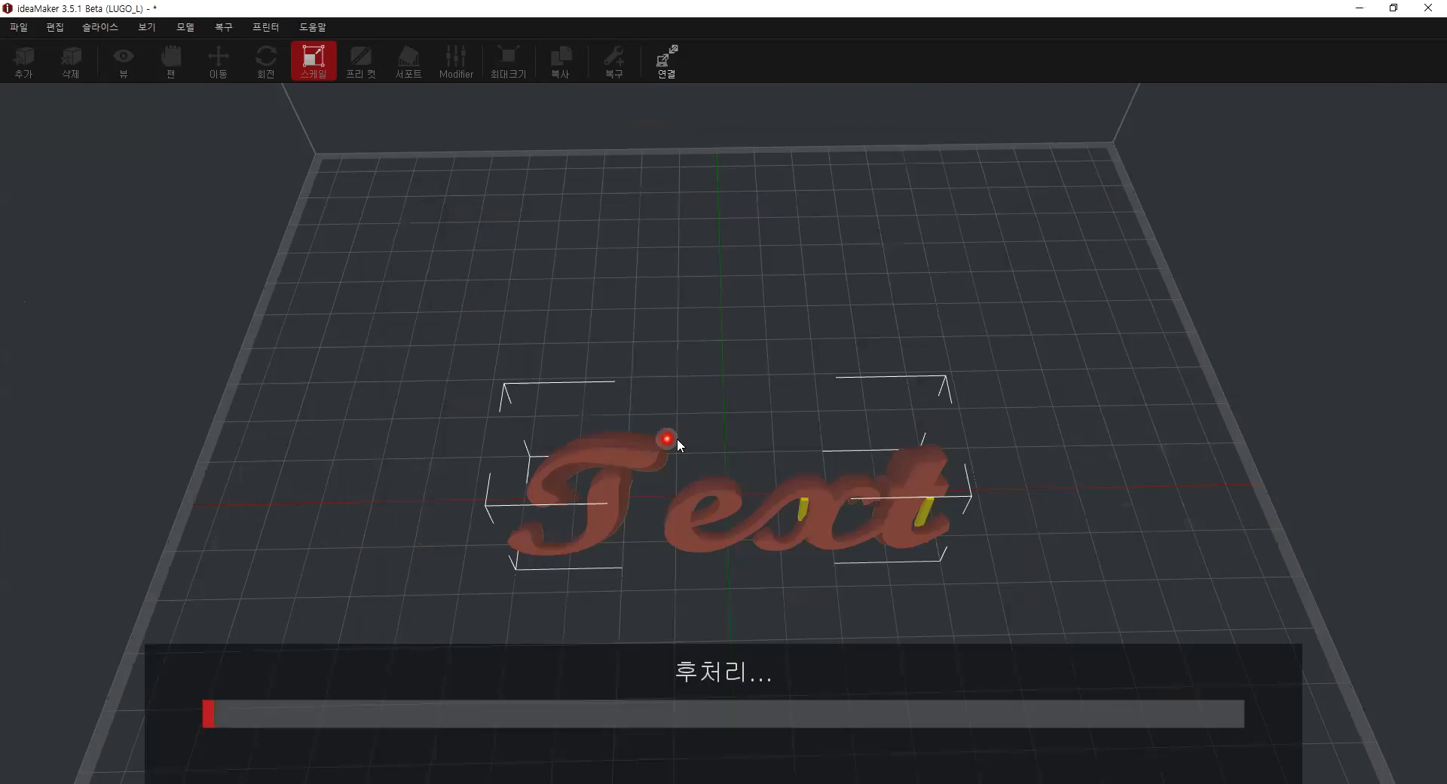
click(604, 478)
Examine the raft layers under the text from the side and close up, and the raft outline from above.
scroll(682, 546, up, 3)
right_drag(681, 546, 660, 321)
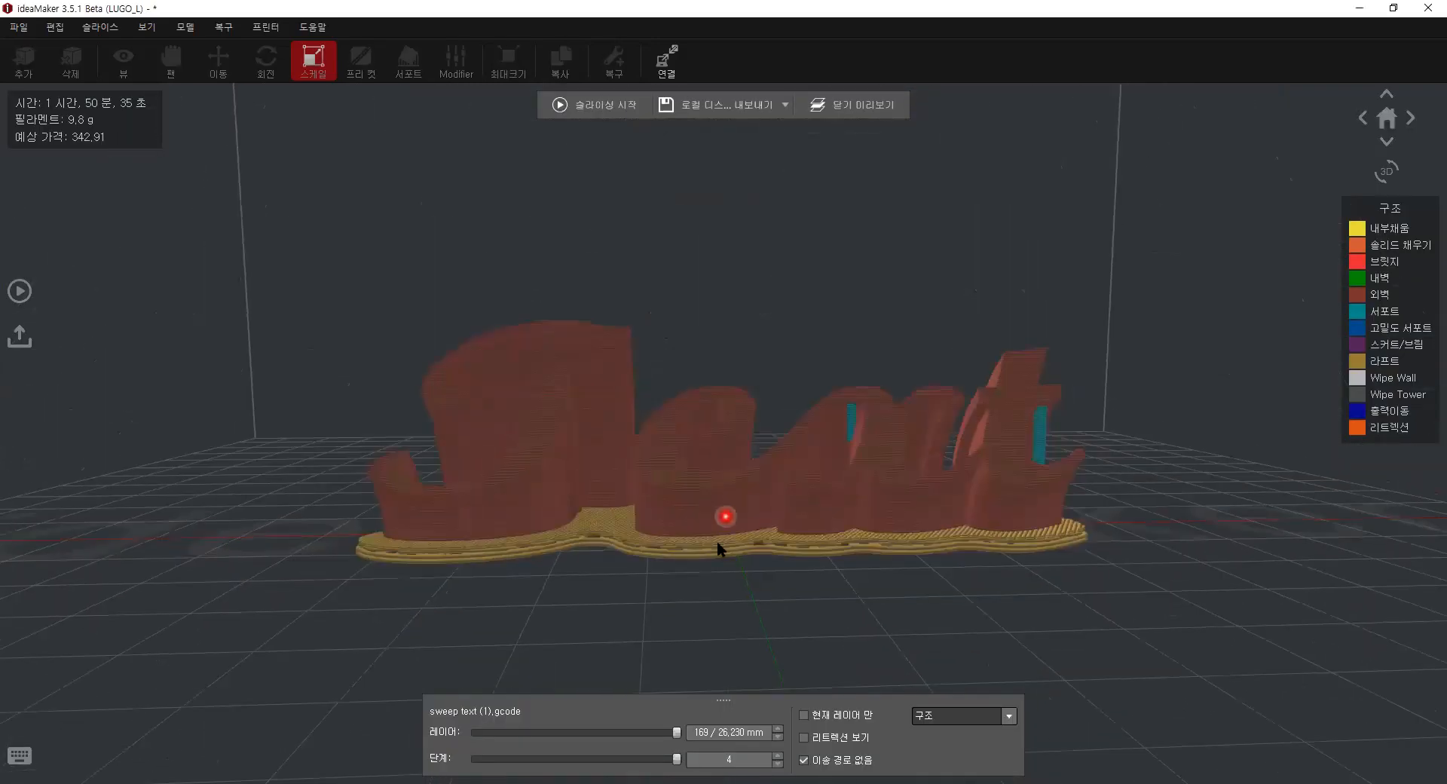
scroll(716, 541, up, 3)
right_drag(654, 515, 690, 396)
scroll(667, 464, up, 5)
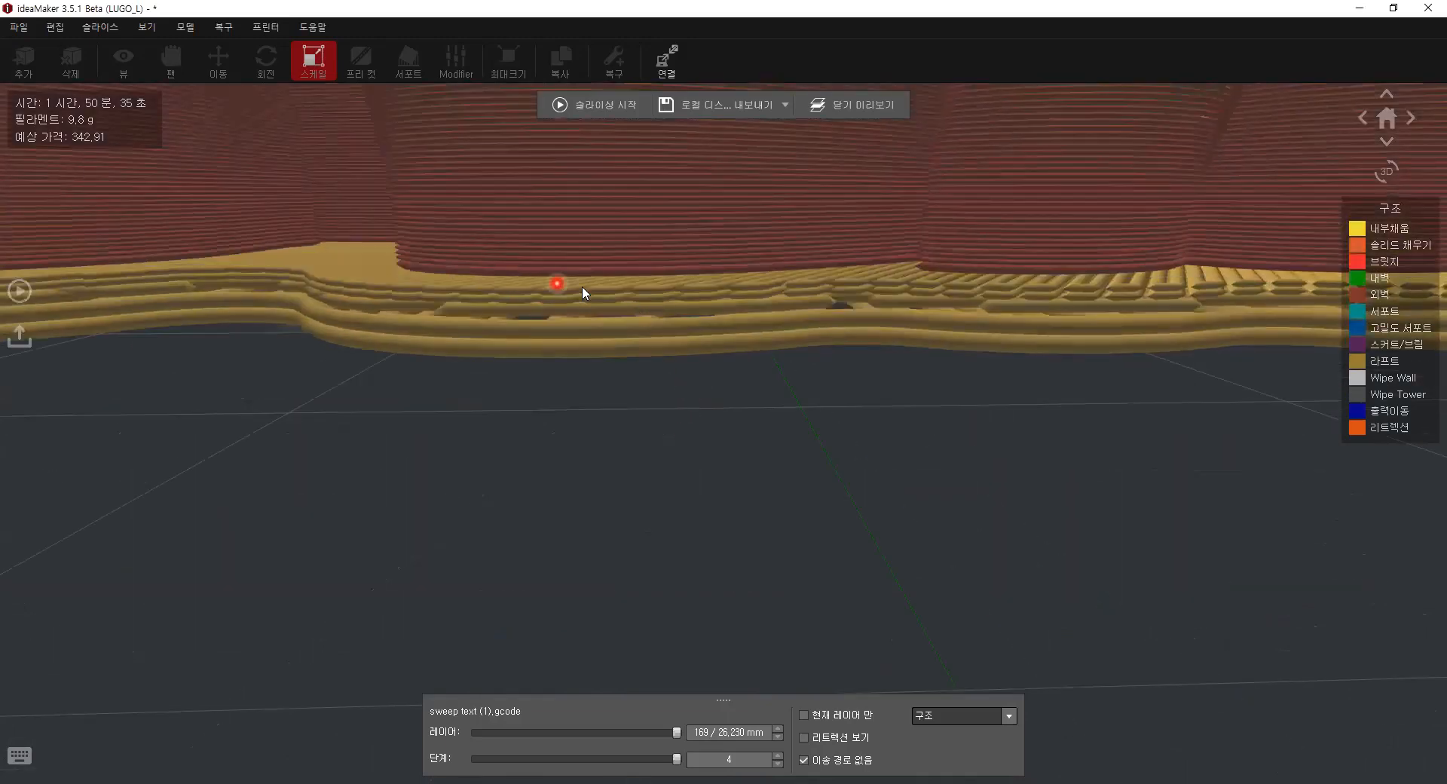
scroll(549, 252, down, 10)
right_drag(654, 400, 674, 548)
scroll(630, 452, down, 5)
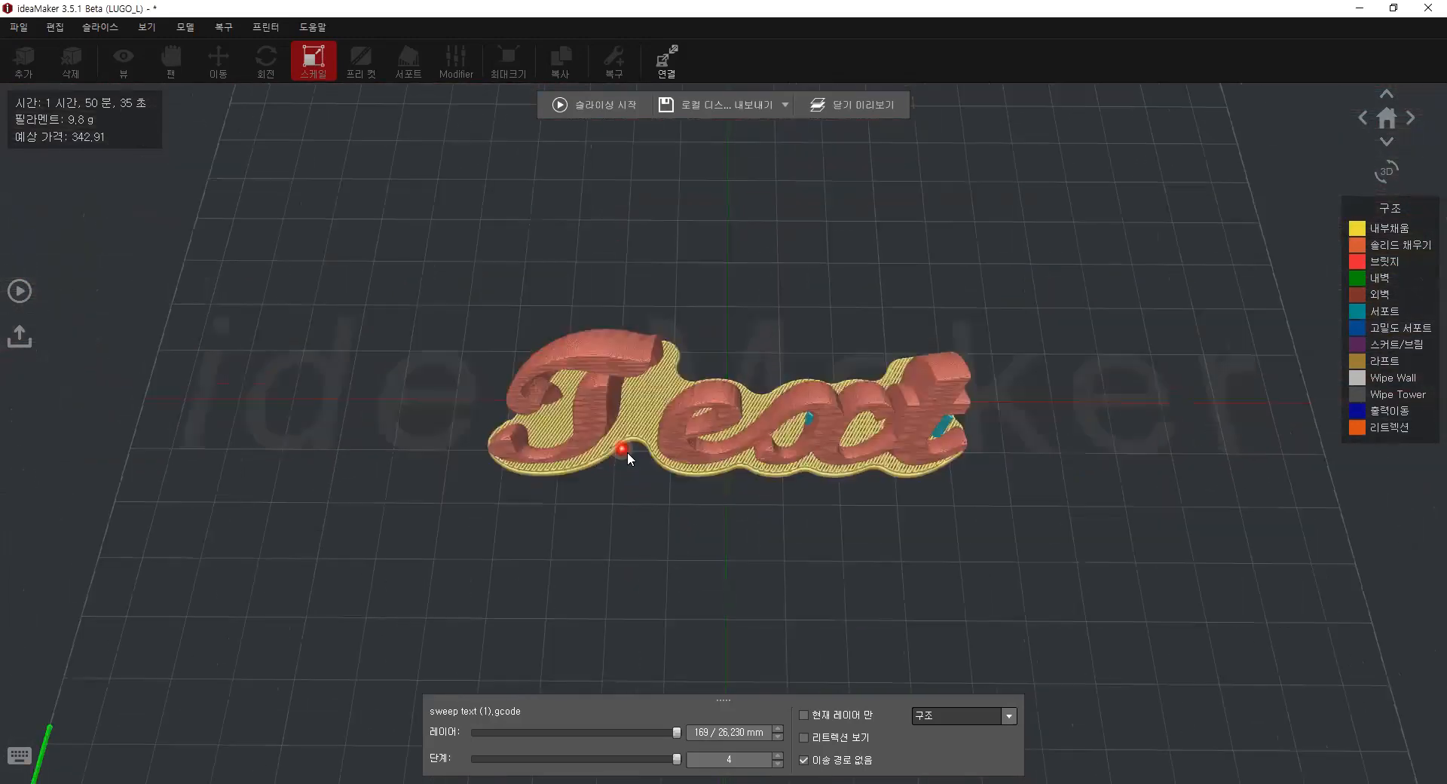
right_drag(751, 503, 761, 300)
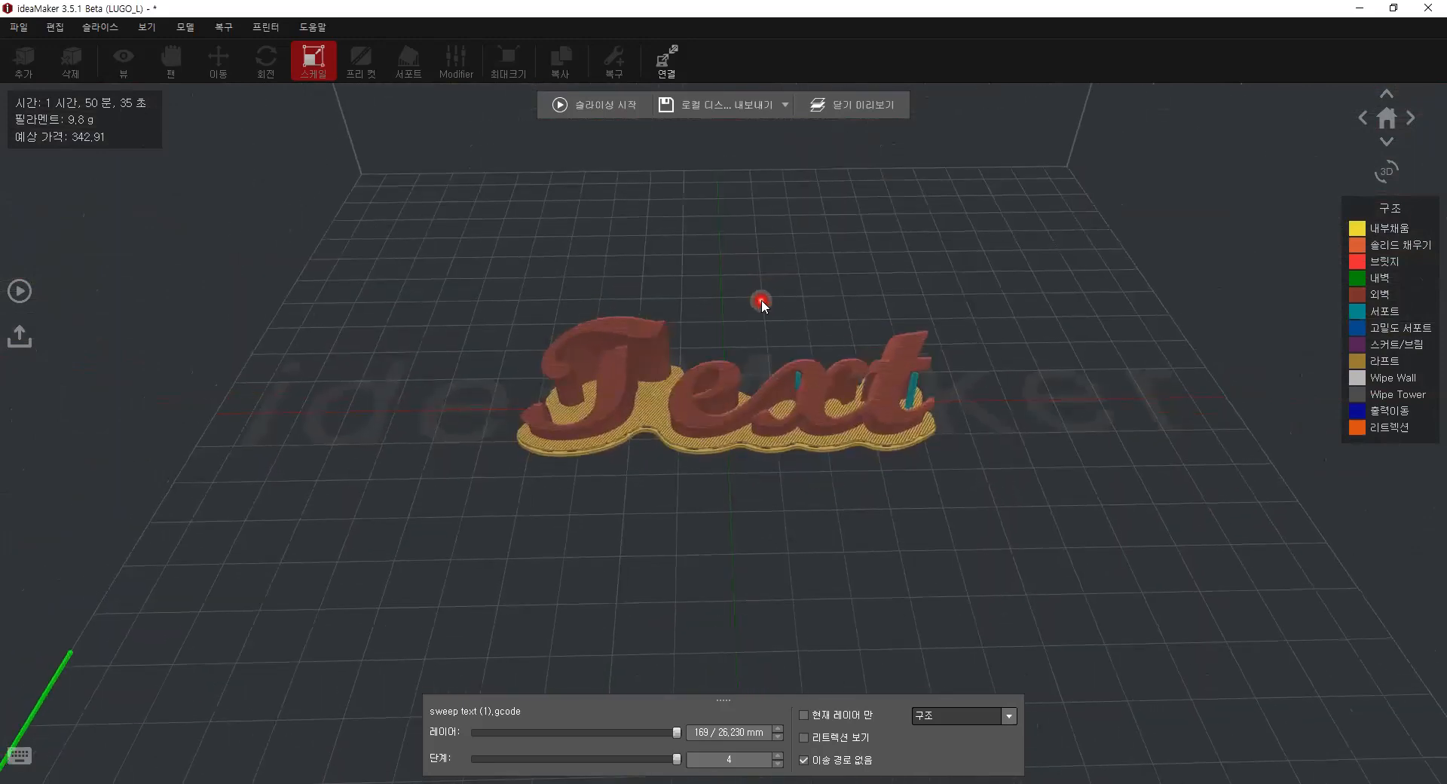
Examine the whole sliced text on its raft from an oblique angle, from above and close up.
right_drag(762, 300, 779, 464)
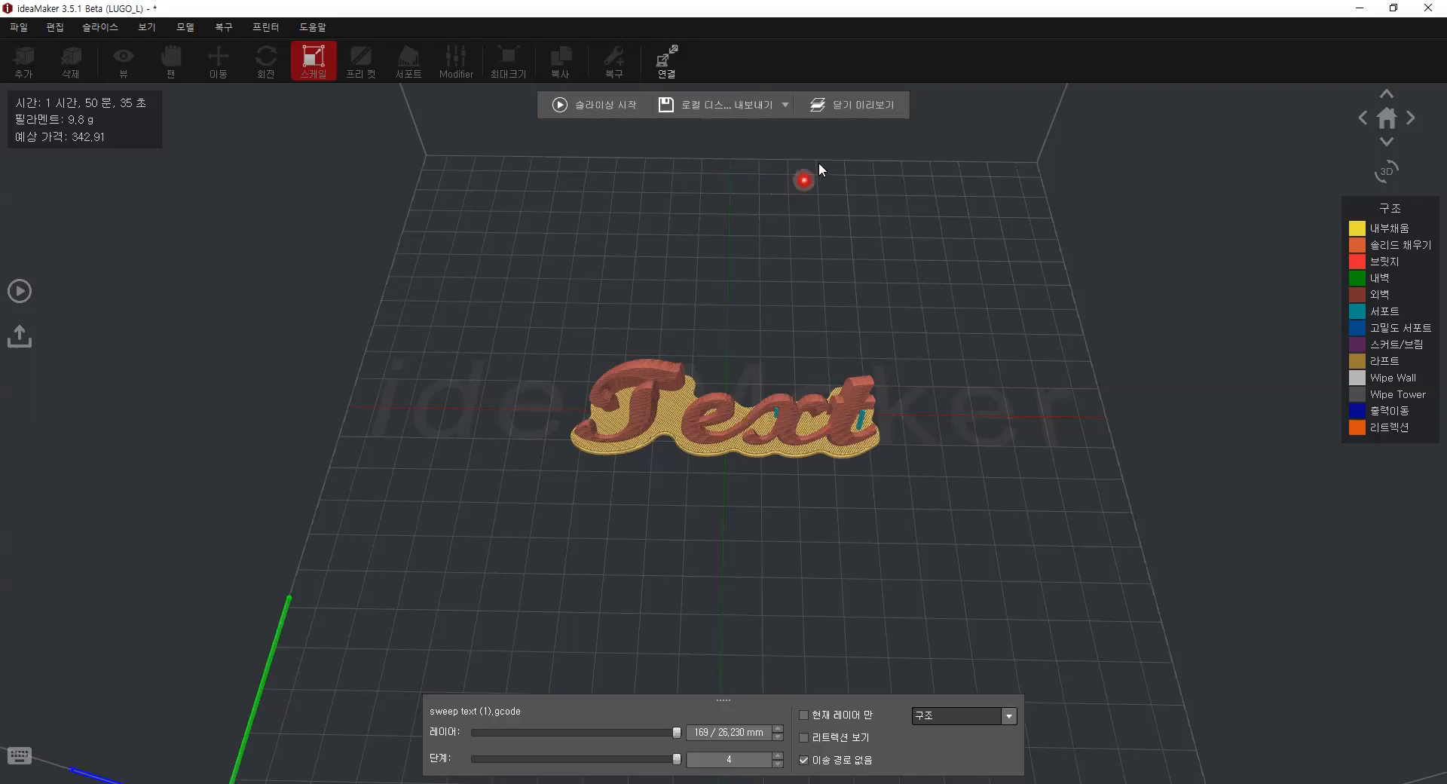
drag(642, 445, 757, 381)
right_drag(756, 382, 762, 457)
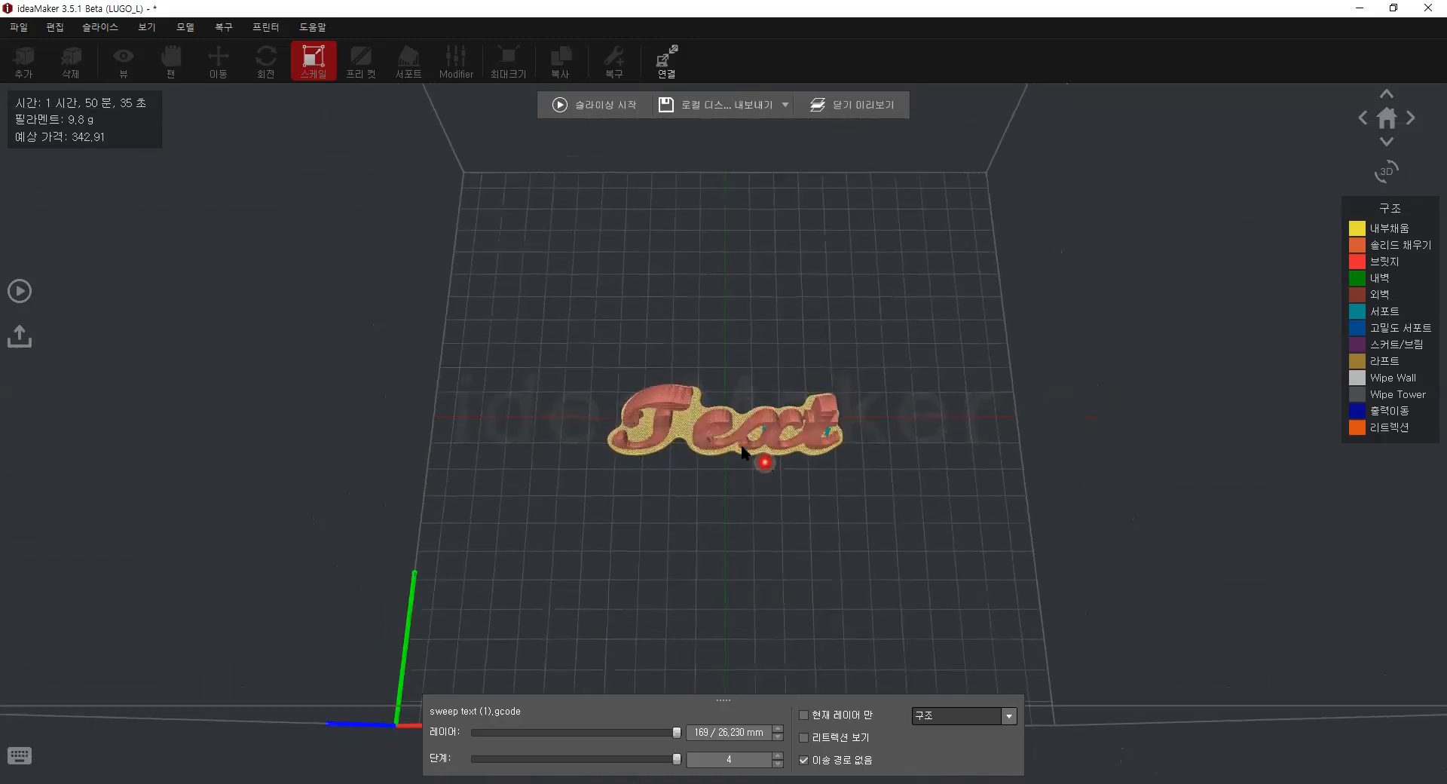
scroll(734, 435, up, 3)
scroll(734, 437, up, 6)
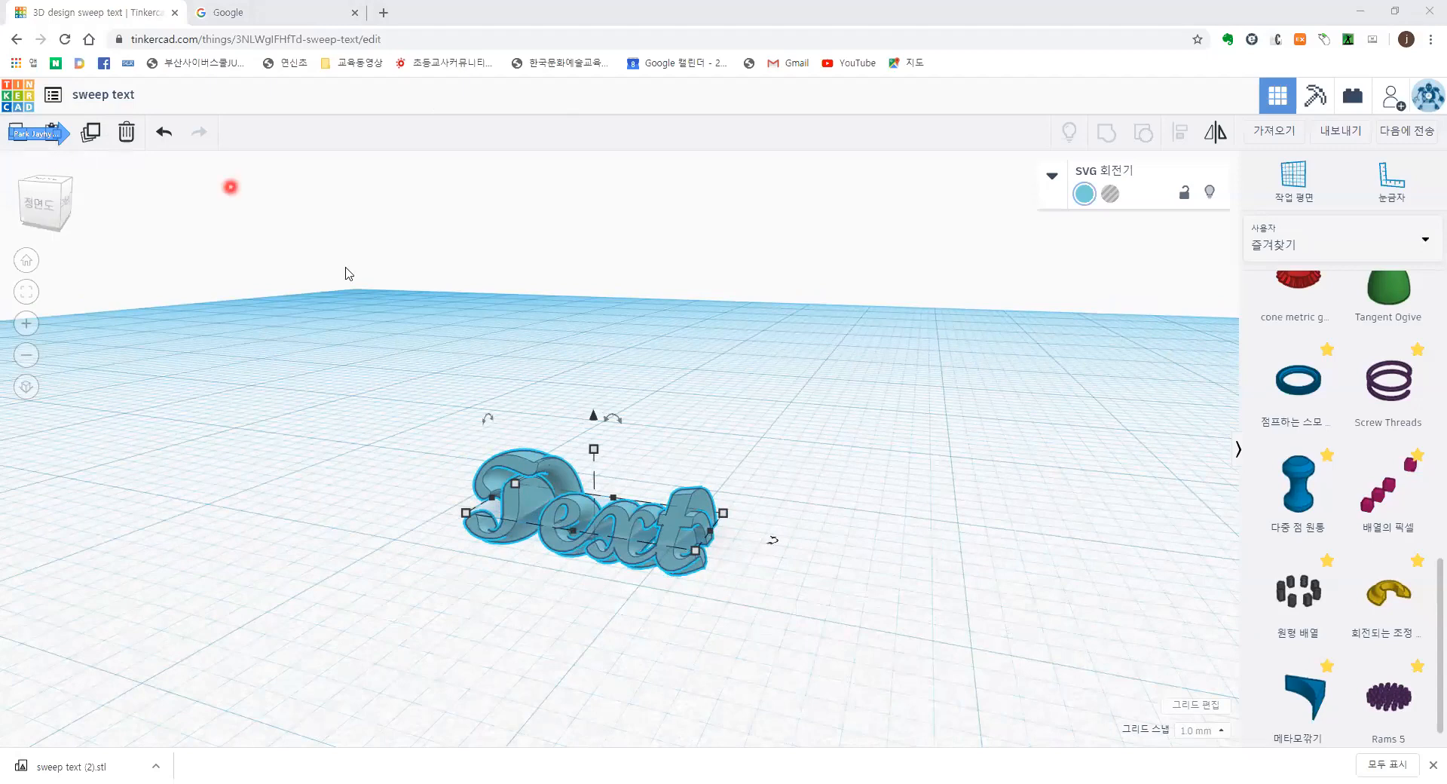
Switch to Tinkercad and browse the favourites (즐겨찾기) shape library for the SVG 회전기 generator.
scroll(510, 294, down, 2)
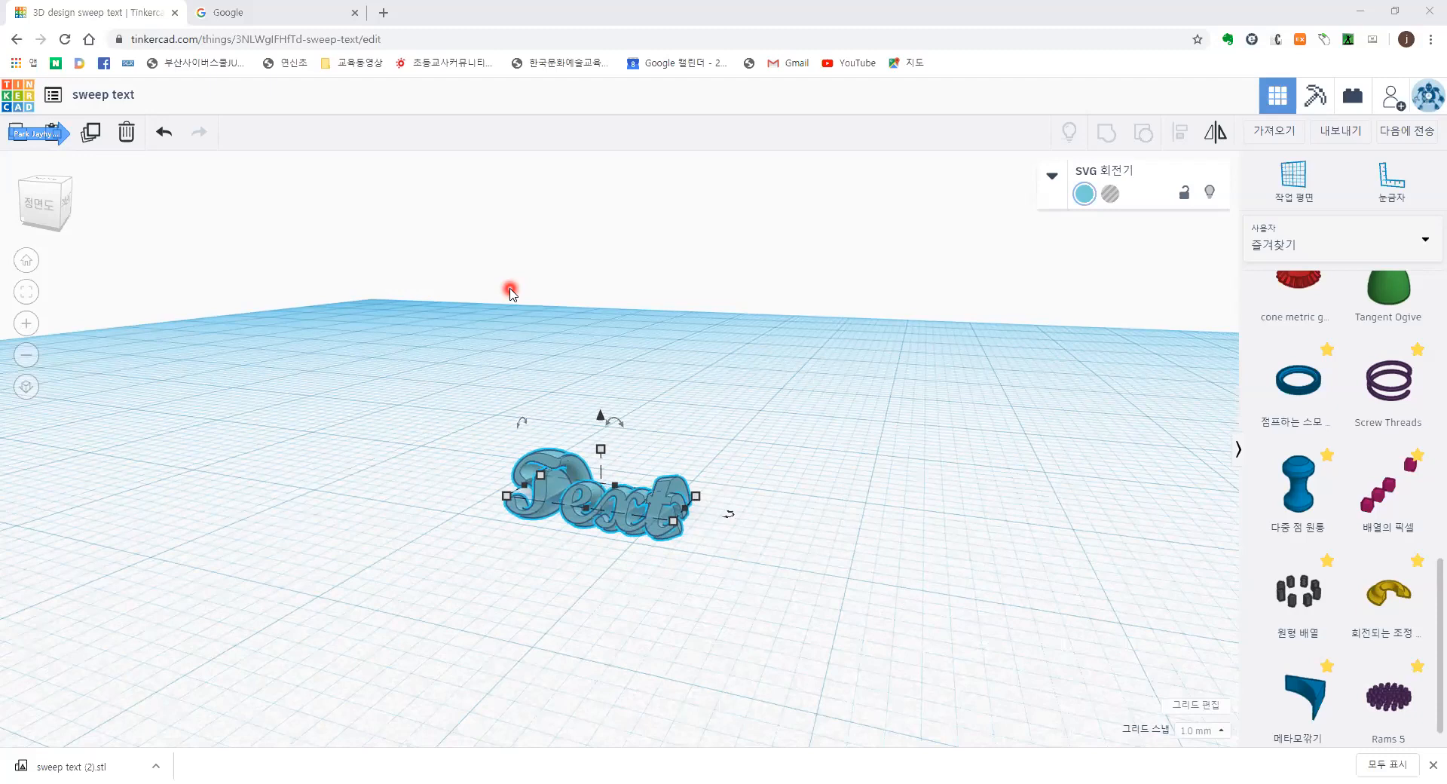
click(1098, 134)
scroll(1370, 452, up, 5)
scroll(1368, 444, up, 5)
scroll(1376, 614, down, 10)
click(1356, 733)
scroll(1379, 452, up, 2)
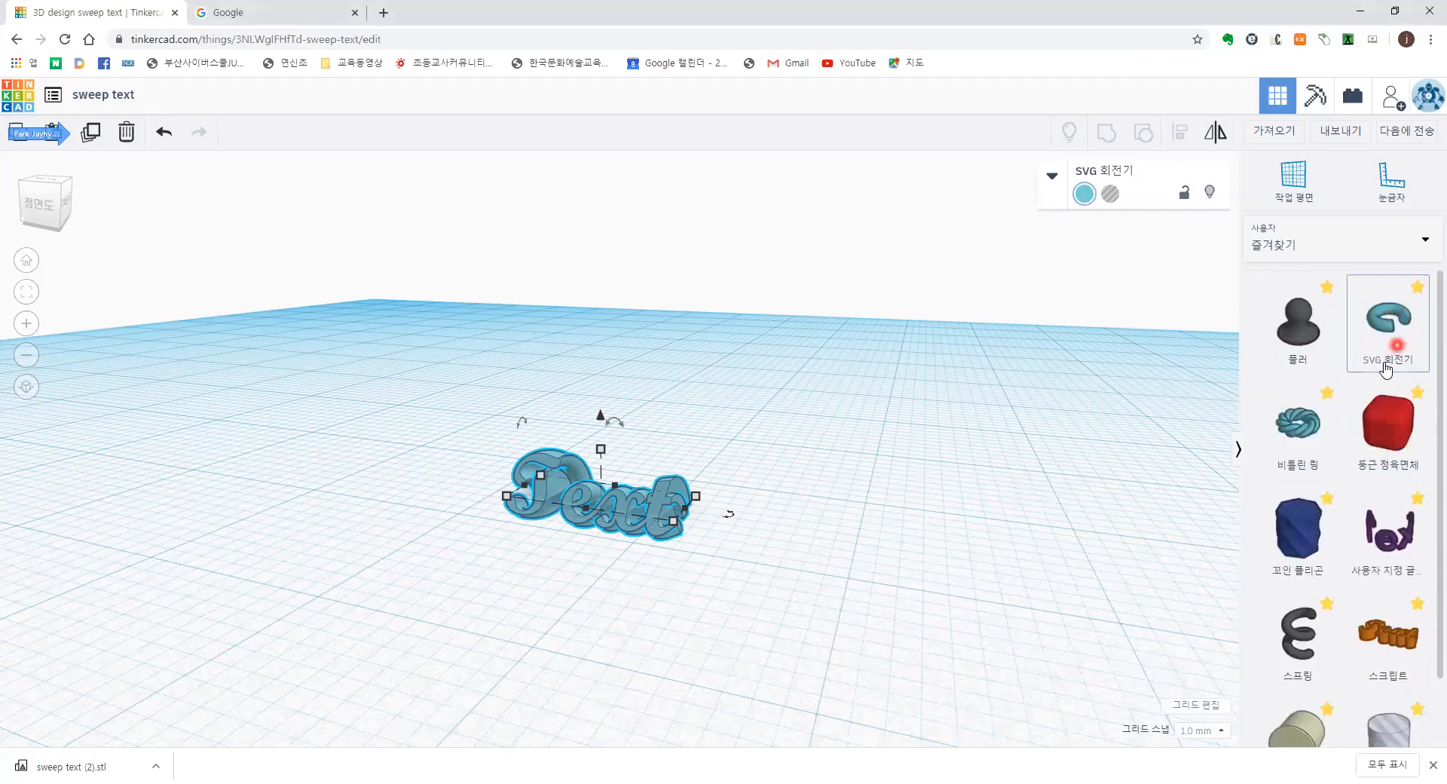
Examine the revolved text model on the workplane from the front, at oblique angles and close up.
scroll(617, 556, up, 4)
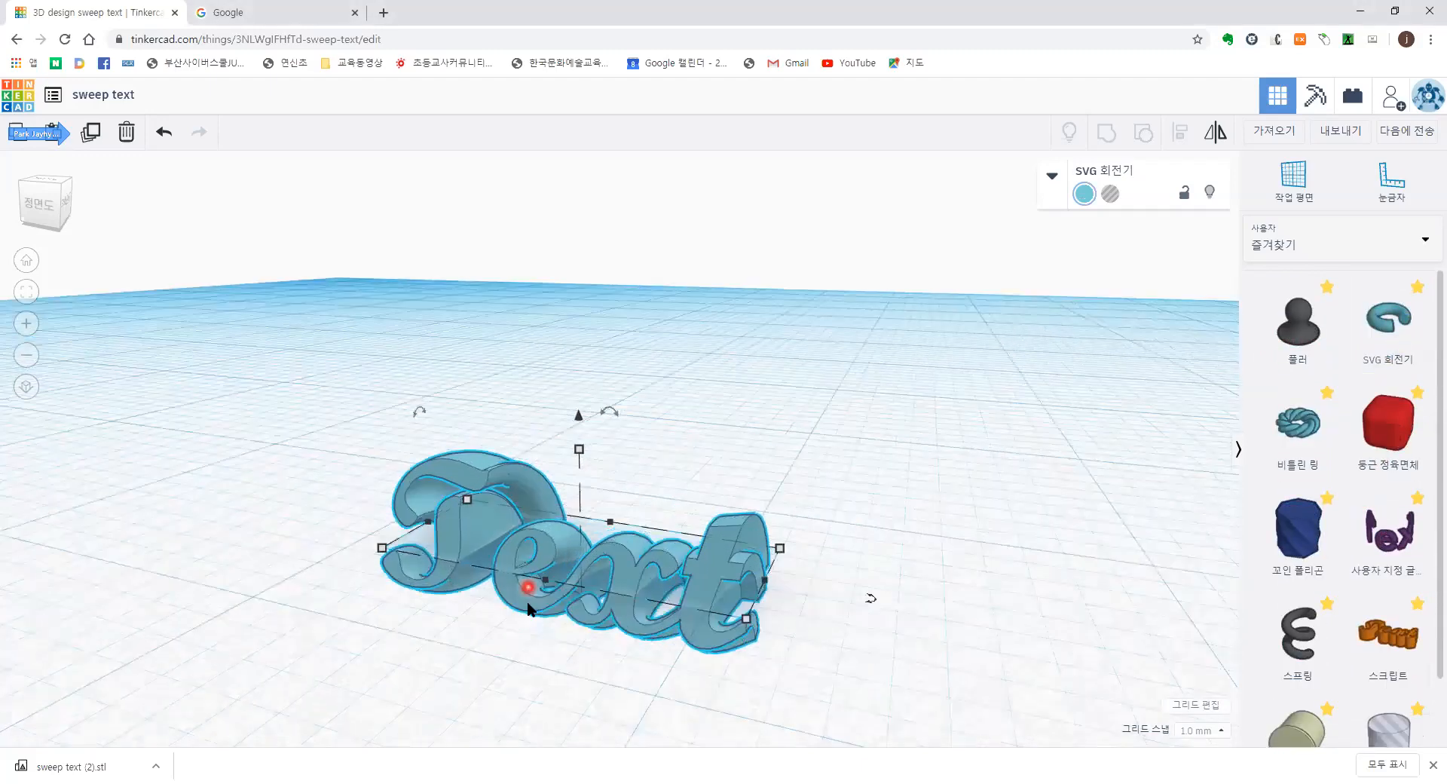
right_drag(719, 576, 862, 570)
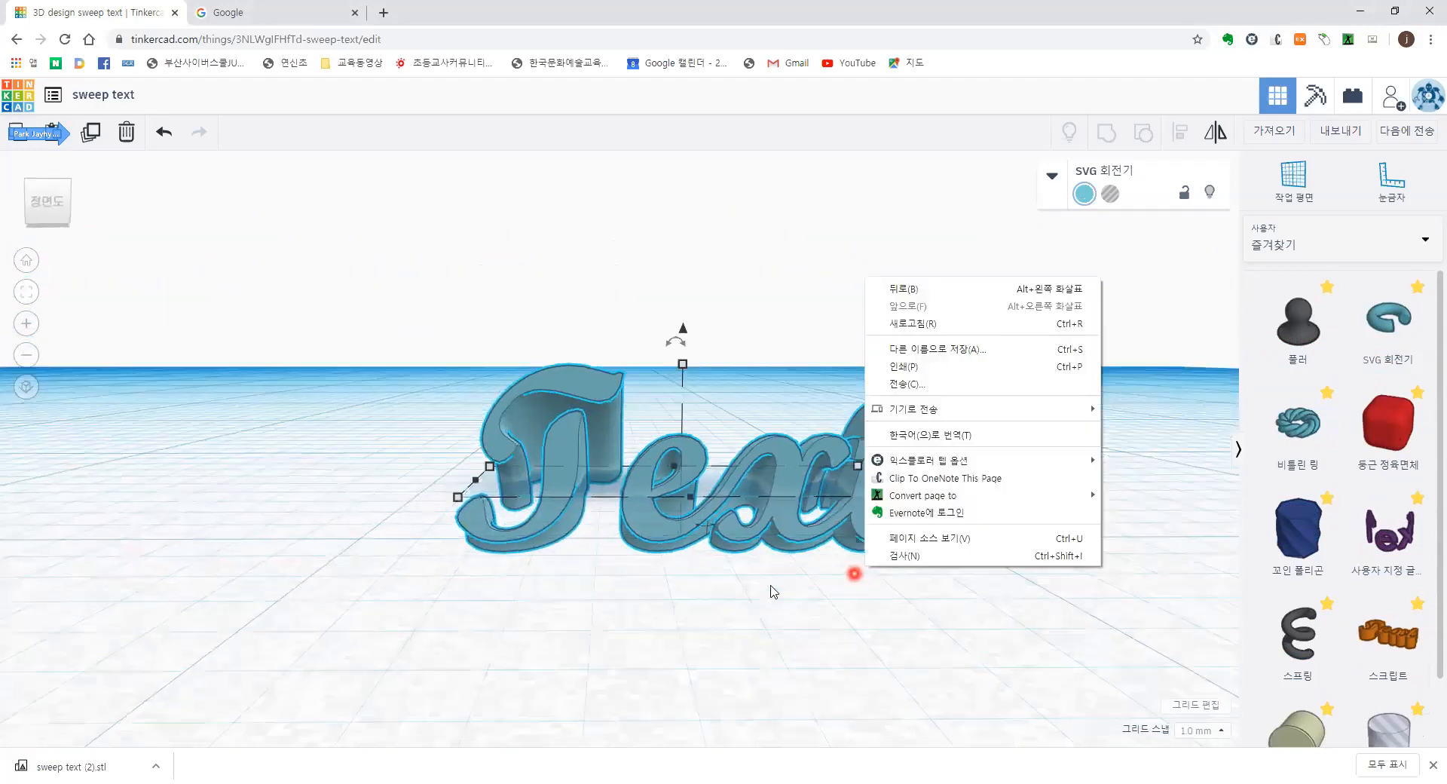
right_drag(671, 600, 718, 517)
scroll(610, 535, up, 5)
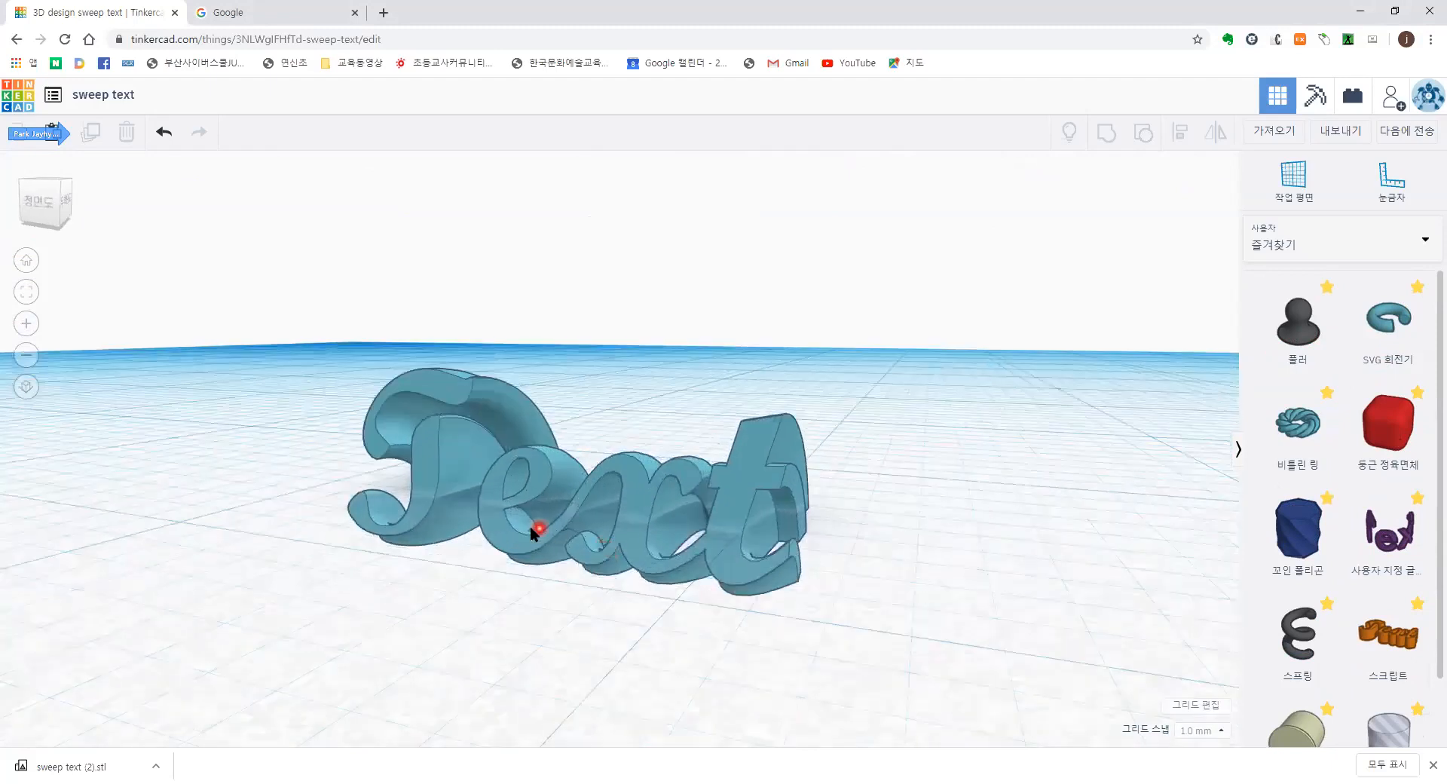
right_drag(635, 544, 636, 256)
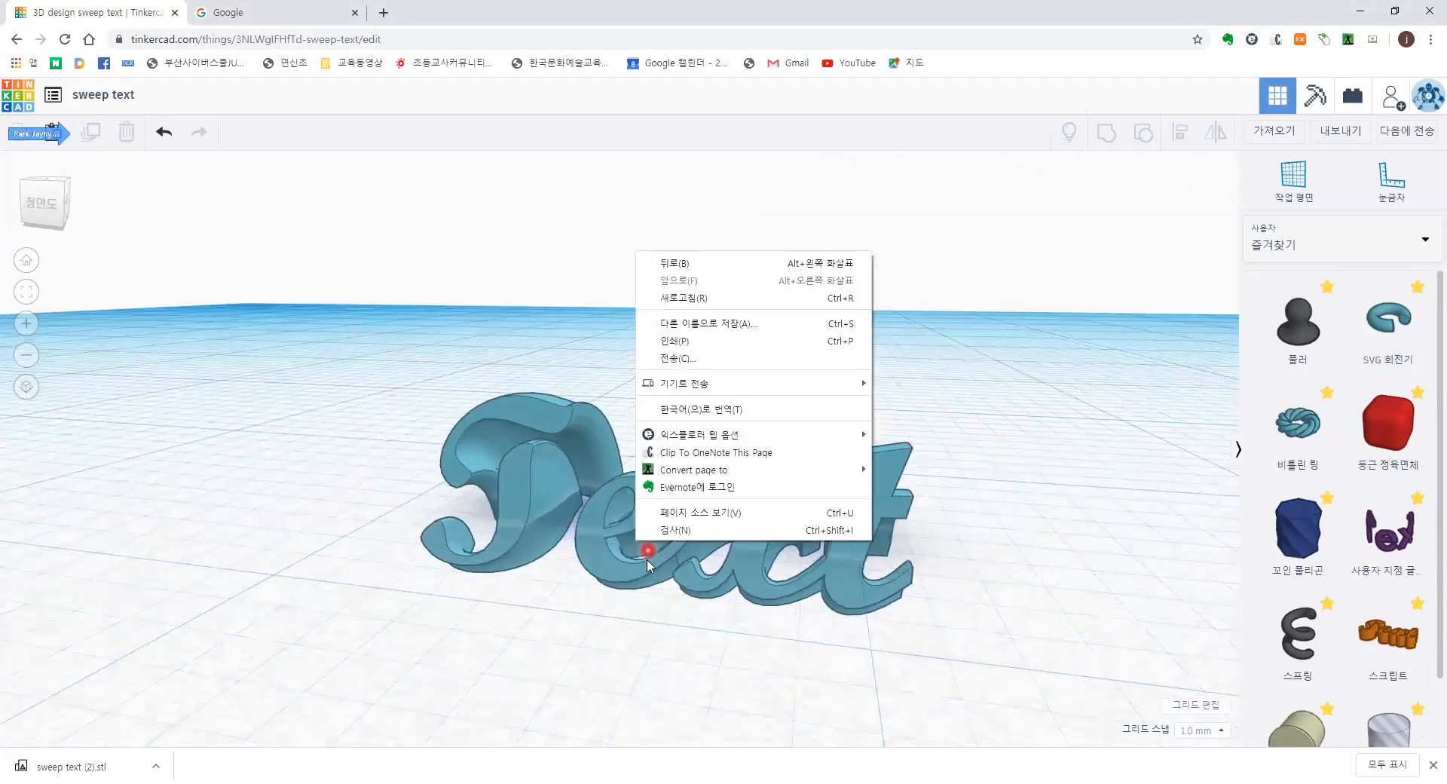
click(633, 381)
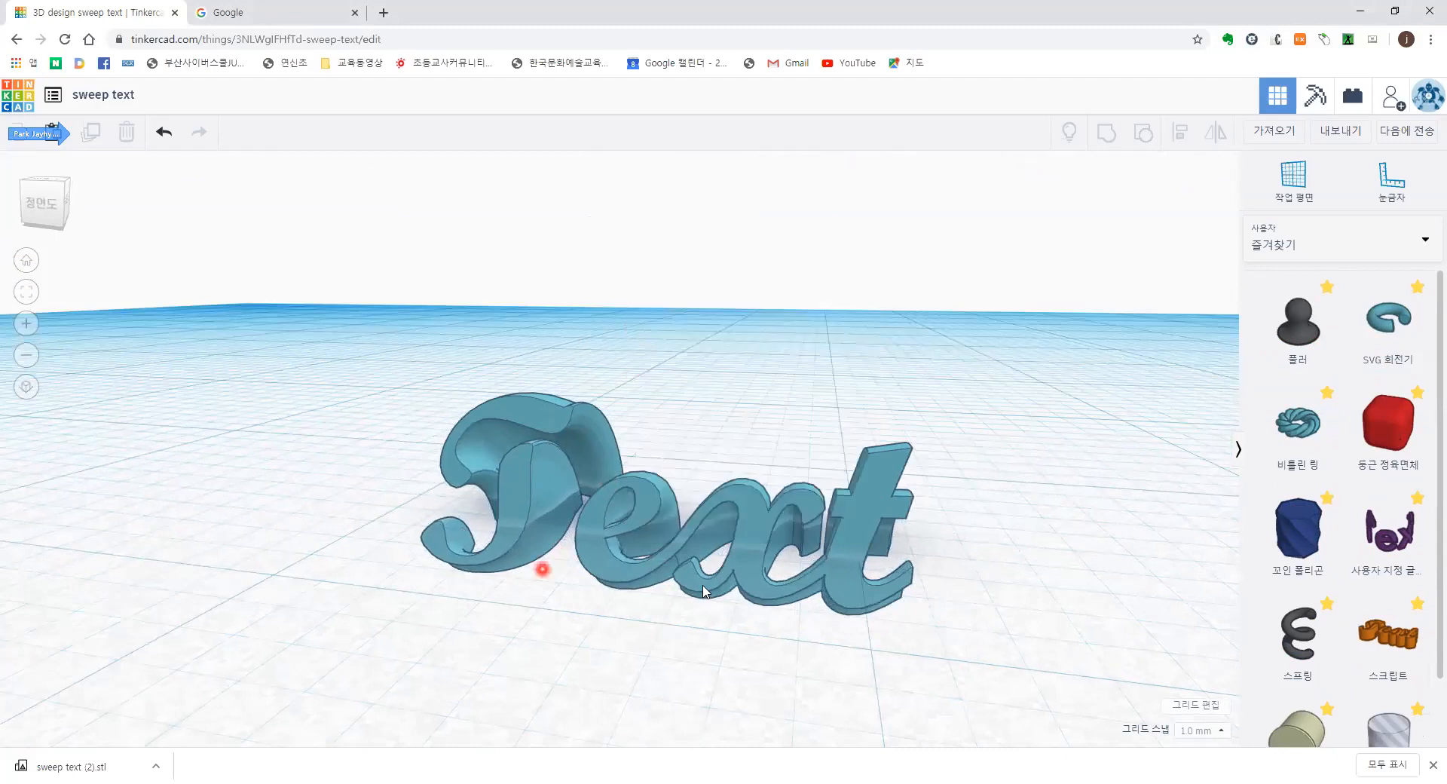
scroll(625, 422, down, 3)
scroll(672, 416, down, 4)
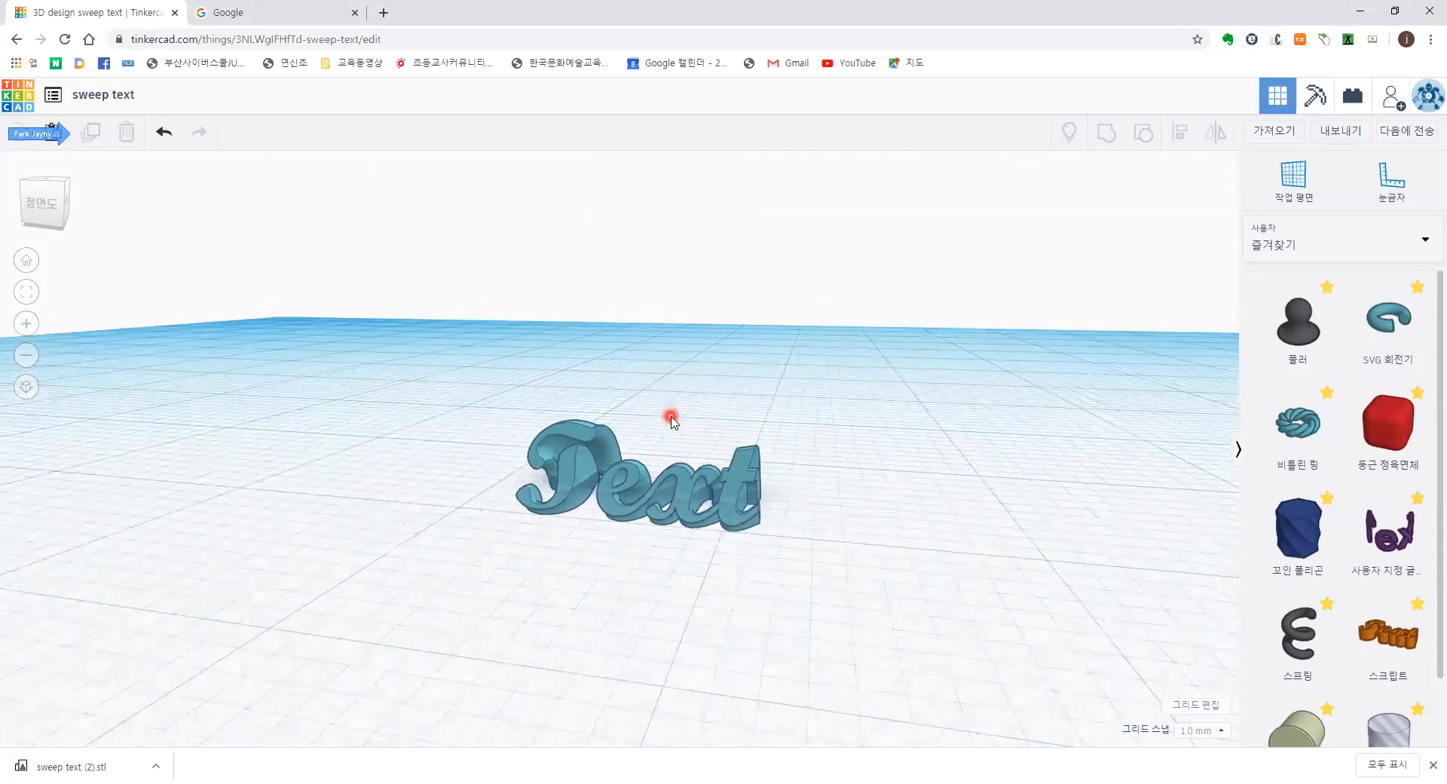
mouse_move(754, 465)
right_down()
mouse_move(758, 488)
mouse_move(746, 440)
right_up()
click(682, 468)
scroll(678, 459, up, 6)
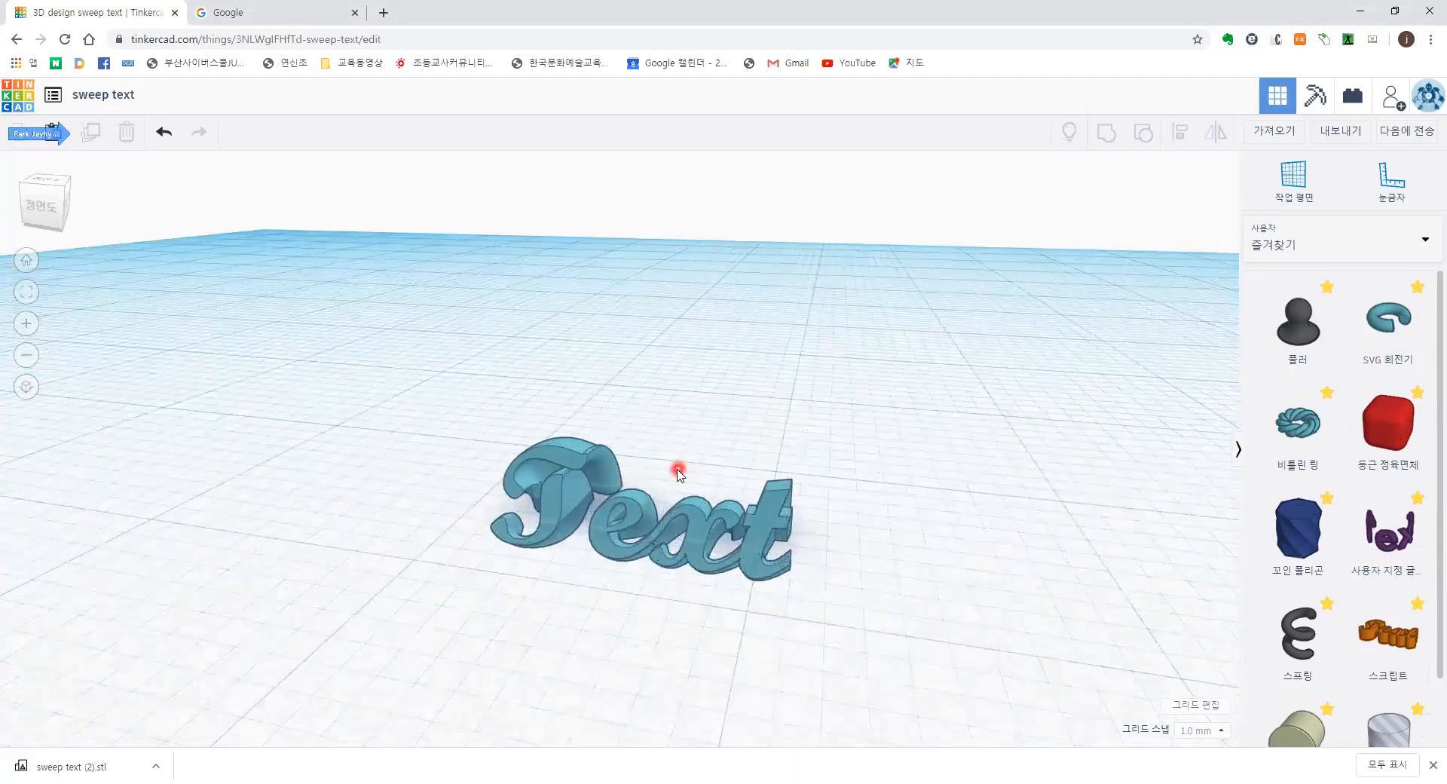
right_drag(676, 431, 688, 465)
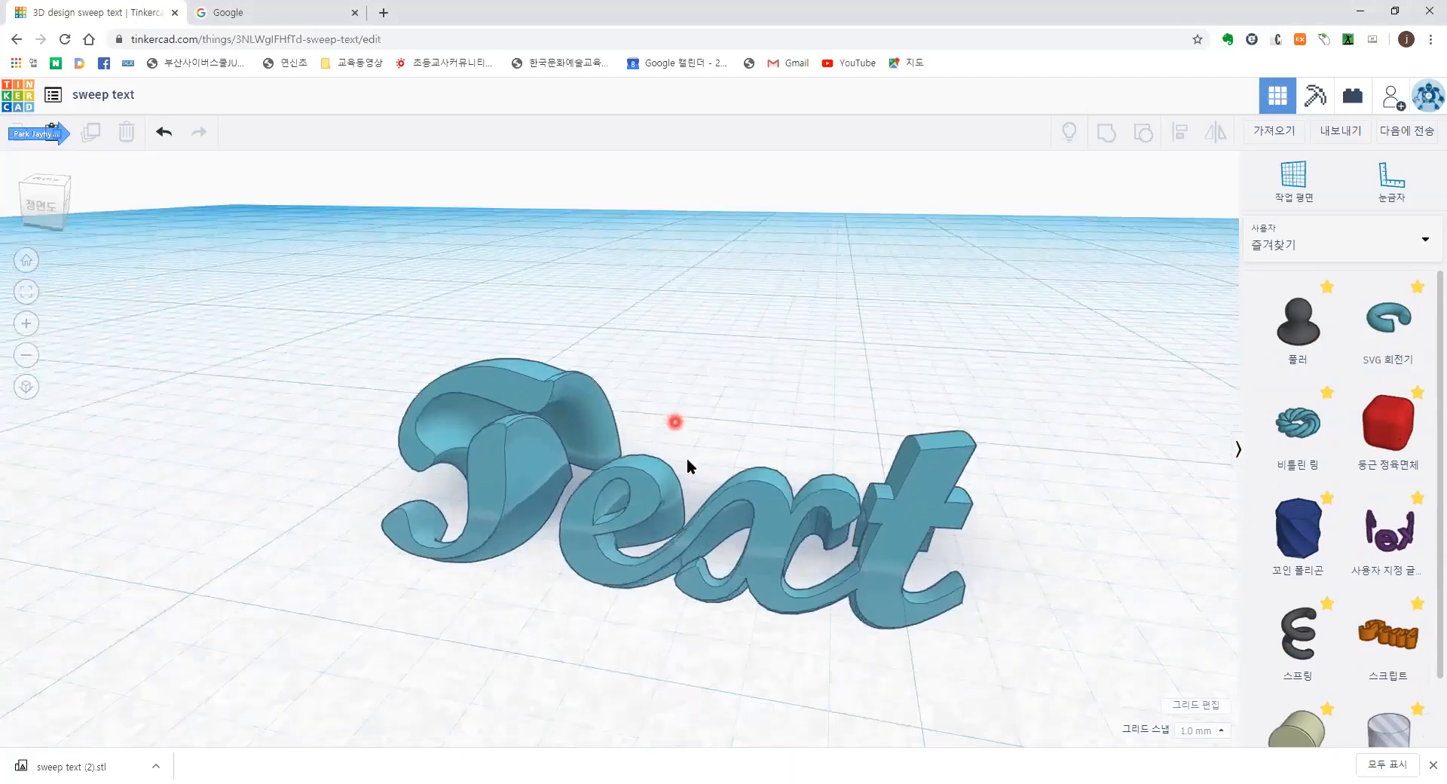